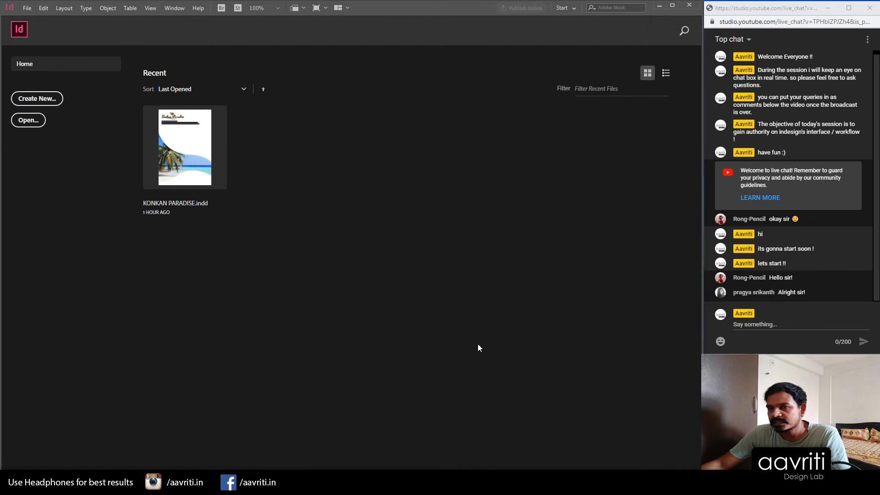
Step: Start a new document and dismiss the introductory banner above the recent presets
click(42, 99)
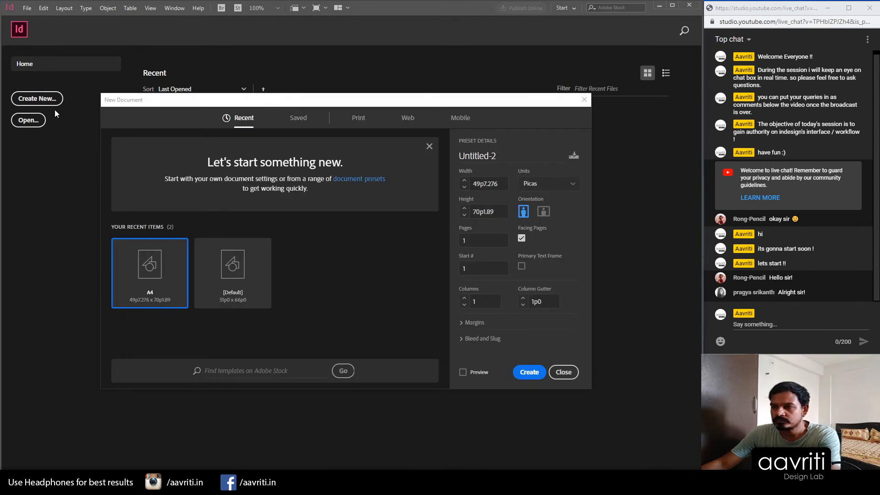
drag(297, 106, 338, 118)
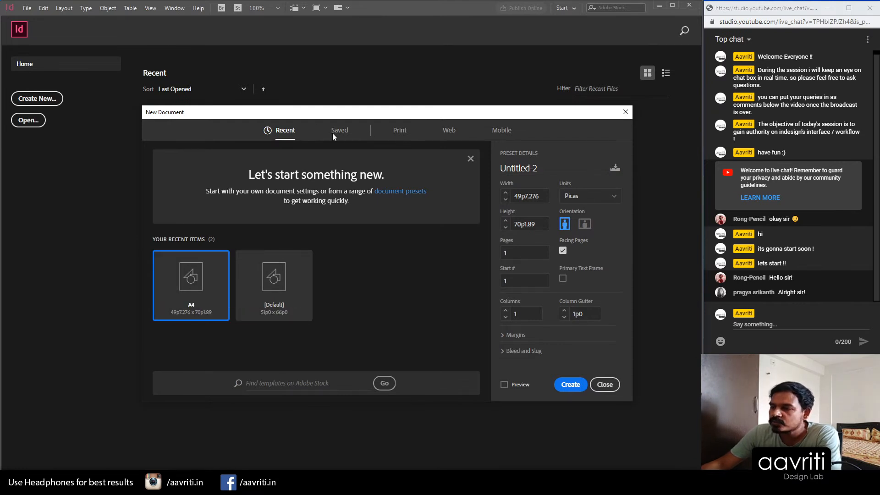
click(471, 162)
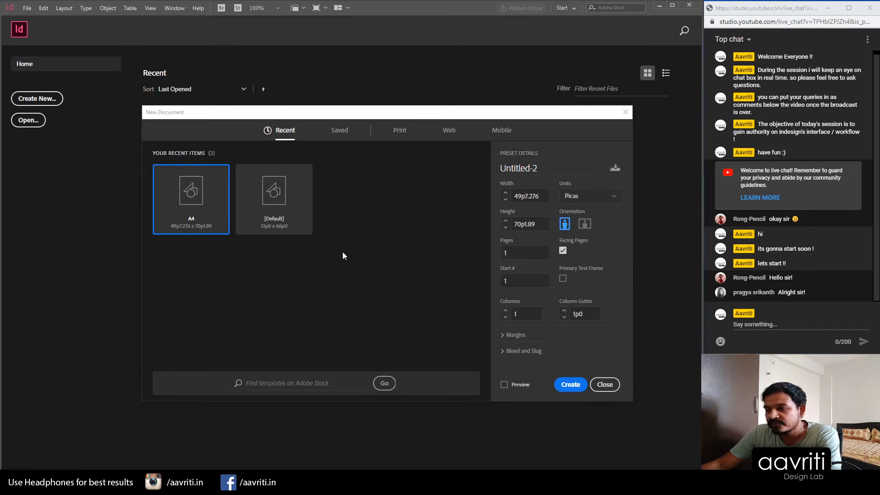
Step: Browse the blank presets for print, web and mobile, and choose the A4 print preset
click(402, 137)
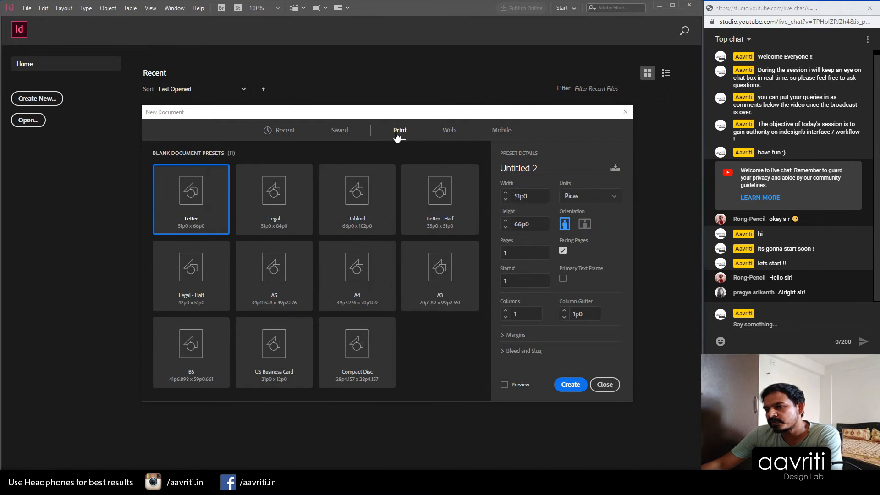
click(449, 133)
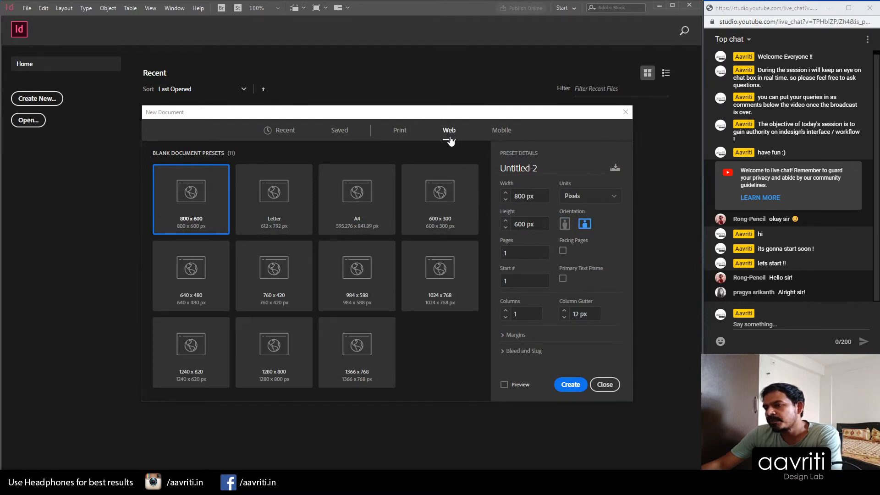
click(502, 135)
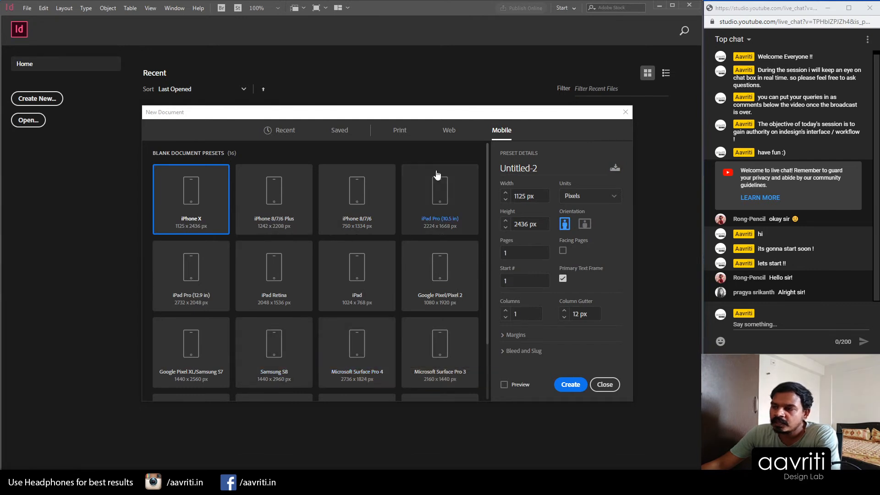
click(449, 134)
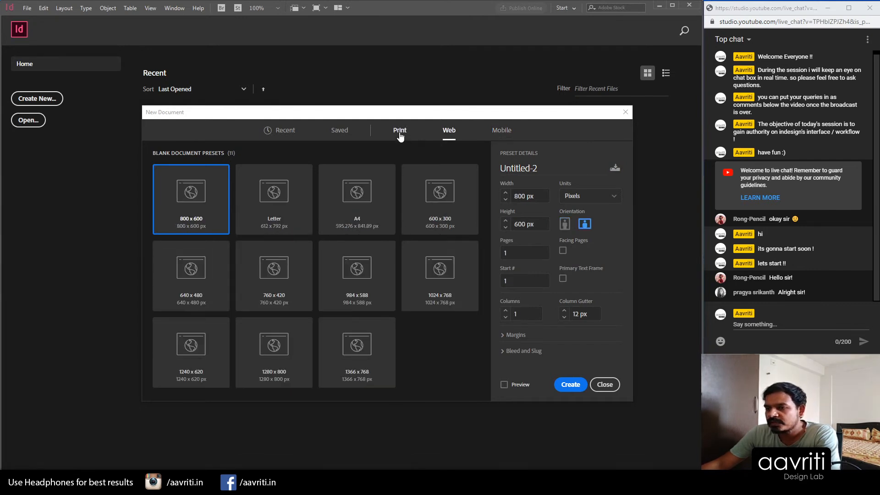
click(401, 134)
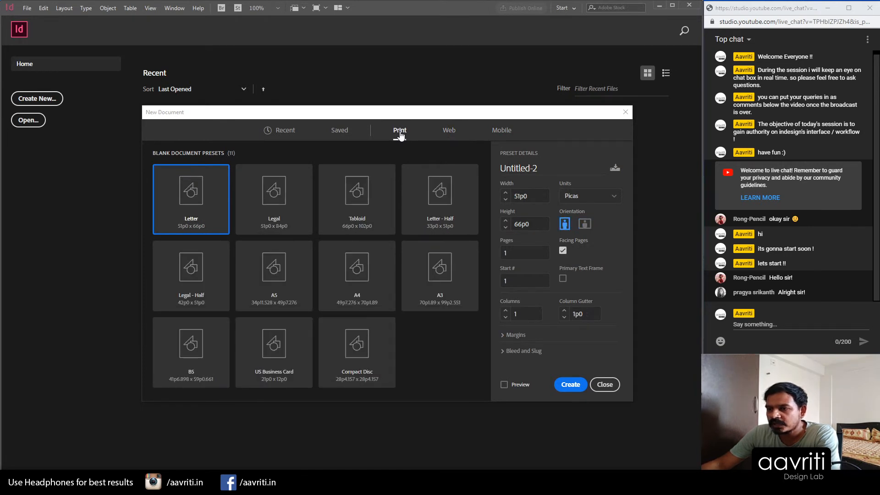
click(355, 274)
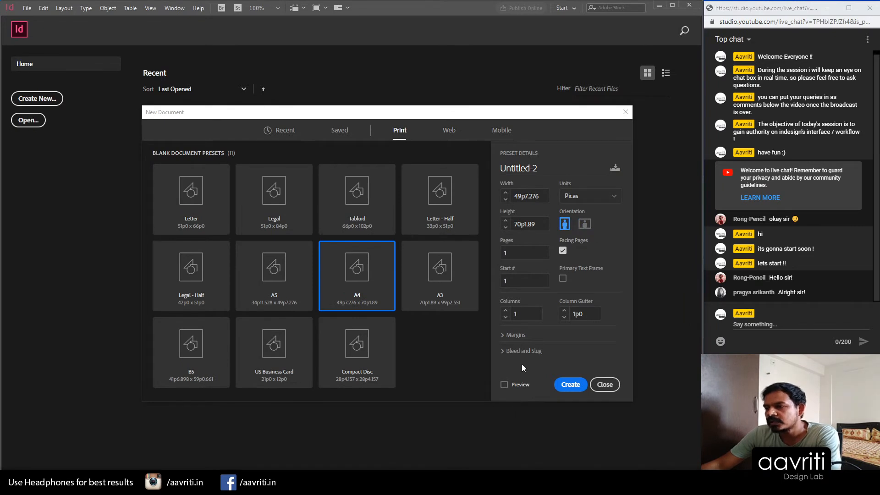
Step: Examine the A4 preset's name, width, margins, bleed and slug, columns and column gutter settings
drag(538, 169, 460, 182)
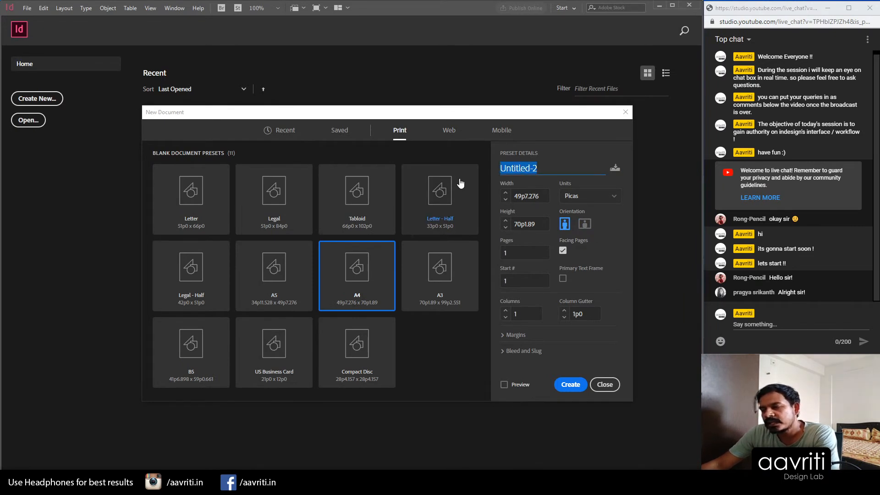
click(537, 197)
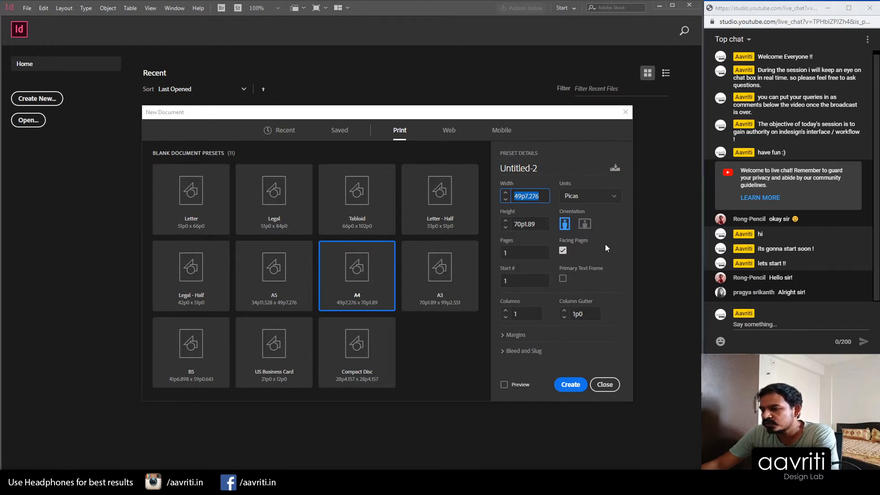
click(502, 336)
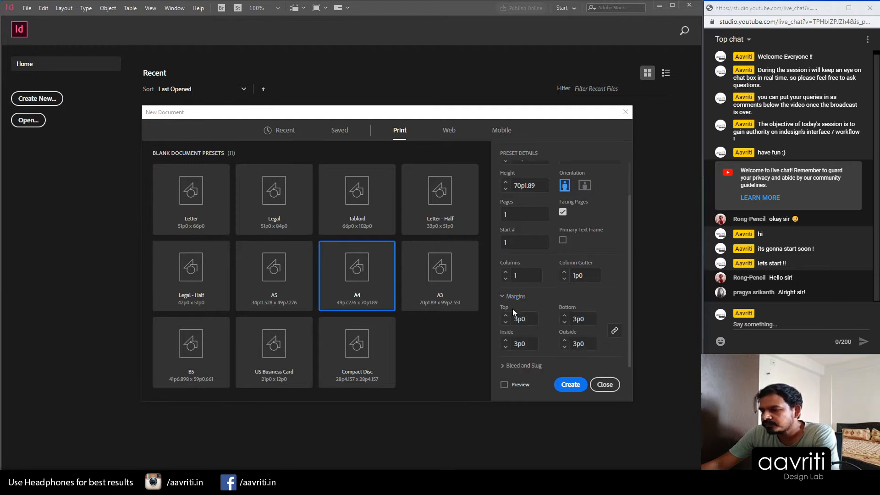
click(503, 298)
click(504, 356)
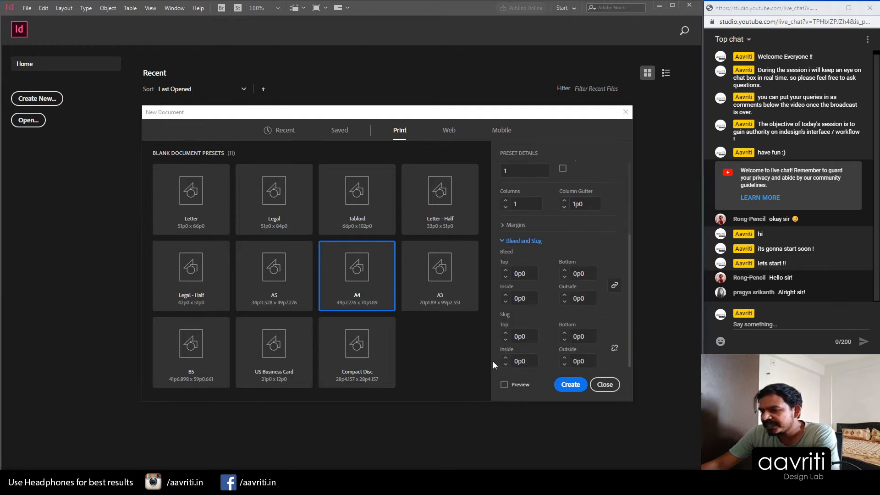
click(502, 242)
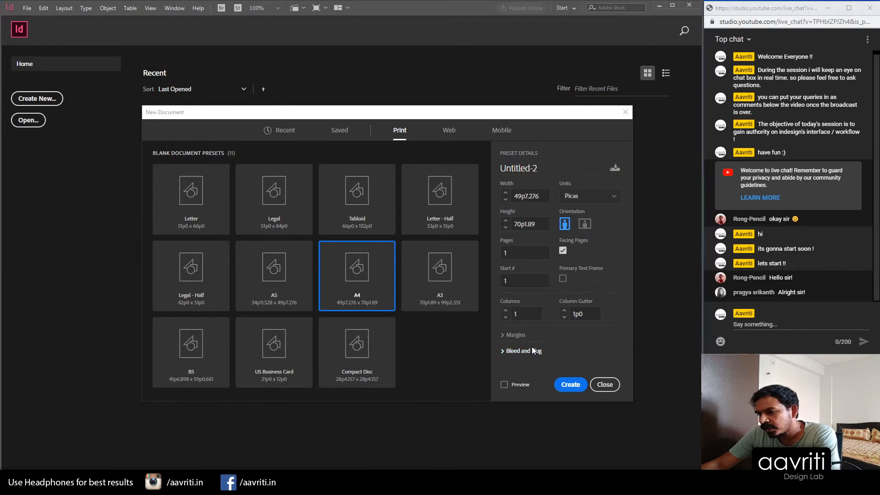
click(516, 316)
key(Tab)
drag(375, 121, 467, 82)
drag(572, 81, 549, 60)
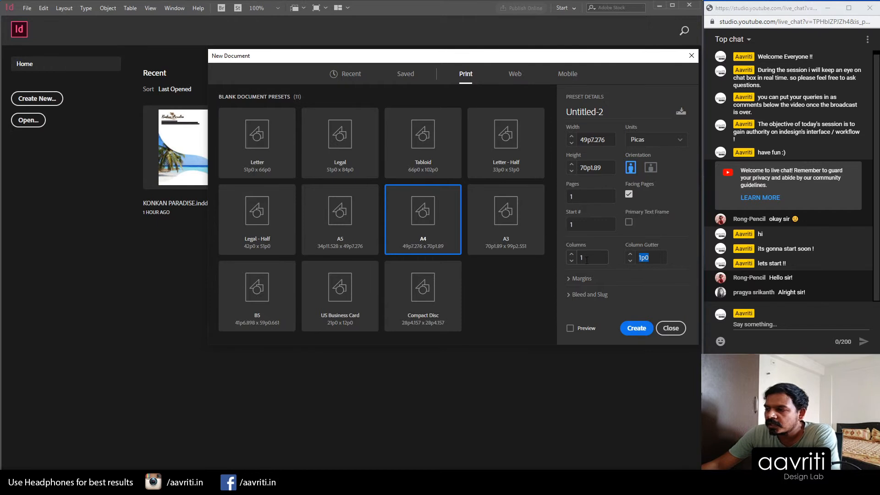
click(656, 260)
click(640, 257)
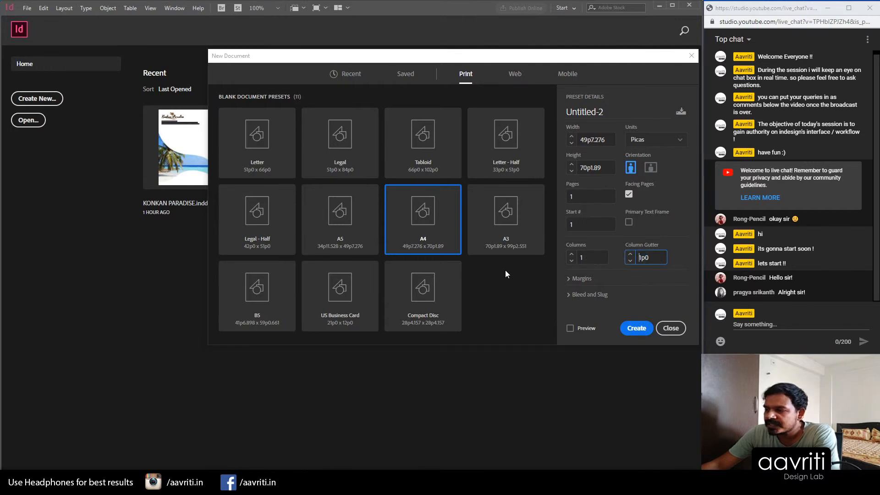
Step: Show the margin settings, preview the A4 page and create the document
click(569, 279)
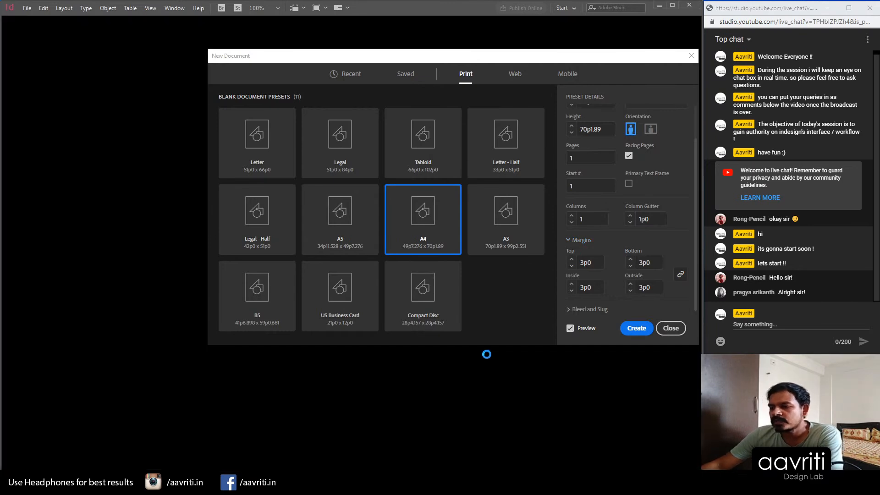
mouse_move(322, 63)
mouse_down()
mouse_move(255, 257)
mouse_move(252, 306)
mouse_move(272, 135)
mouse_move(317, 70)
mouse_up()
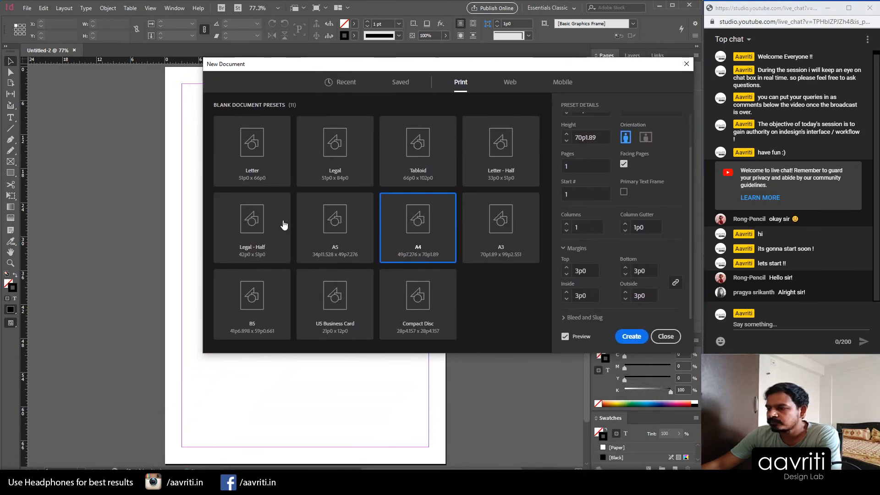
click(631, 336)
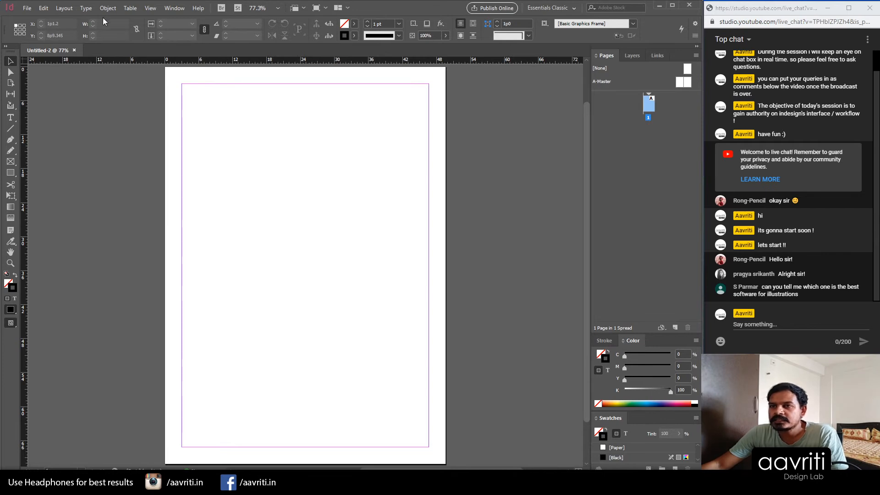
click(64, 8)
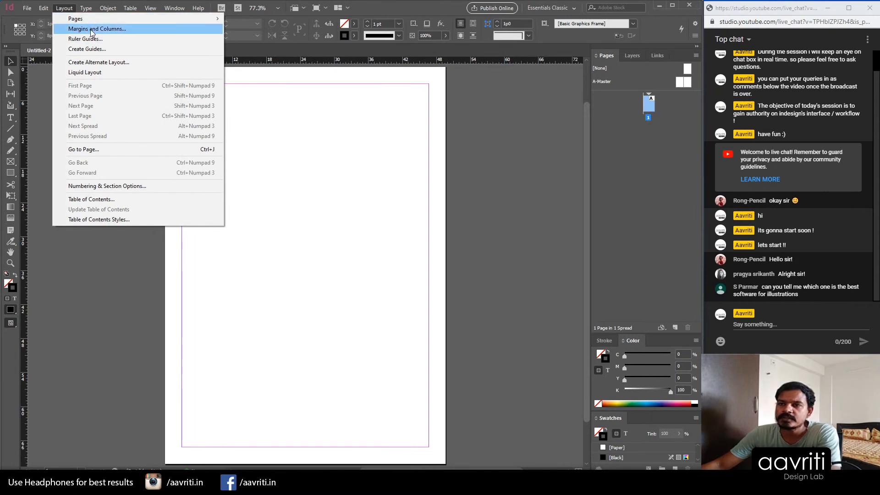
click(92, 30)
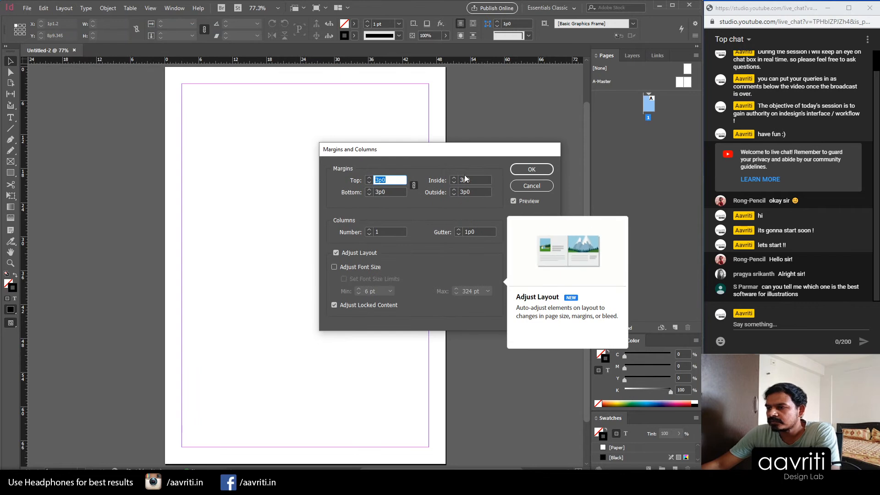
key(Return)
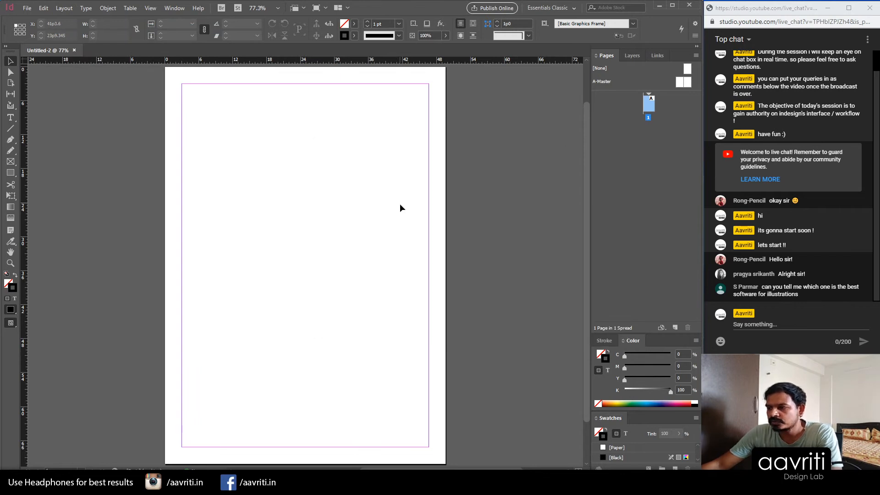
Step: Open the page's Margins and Columns settings and examine the margin, column number, gutter and preview options
click(67, 9)
click(91, 30)
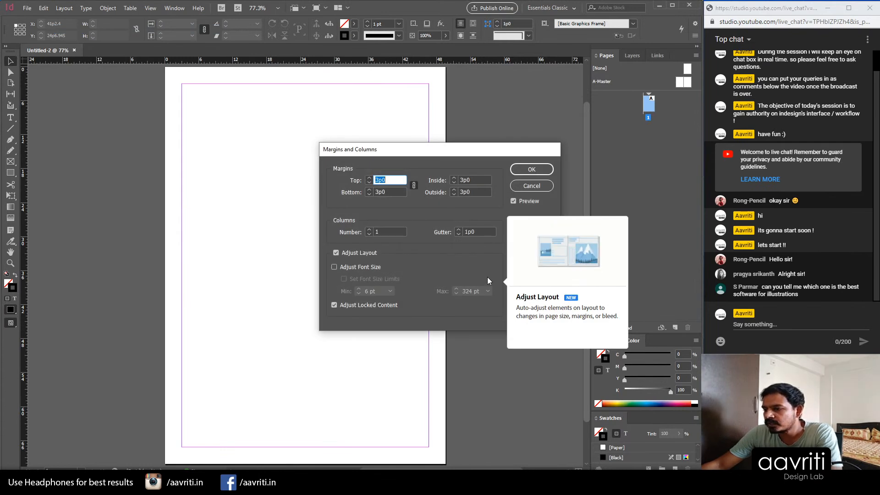
click(392, 182)
key(Tab)
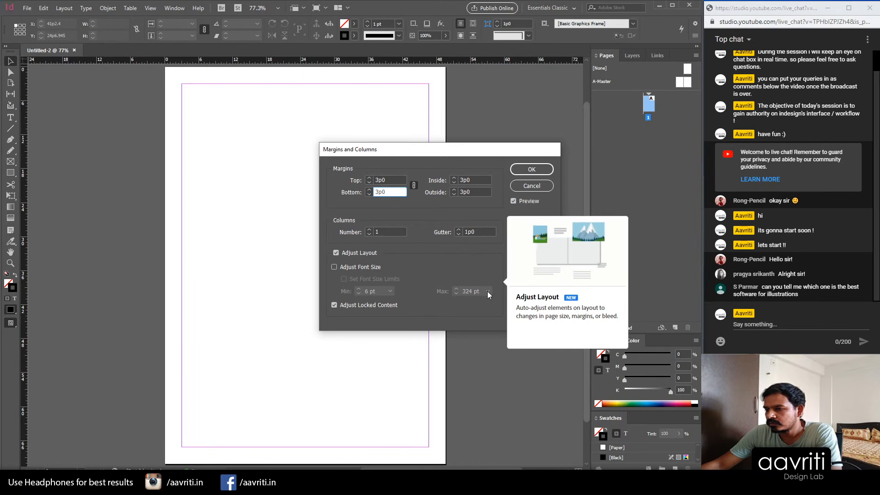
click(474, 233)
click(513, 201)
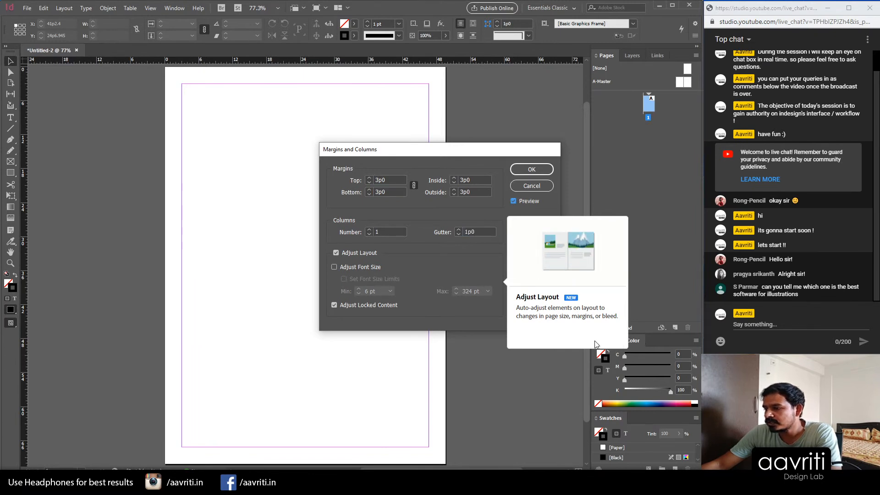
drag(378, 154, 304, 151)
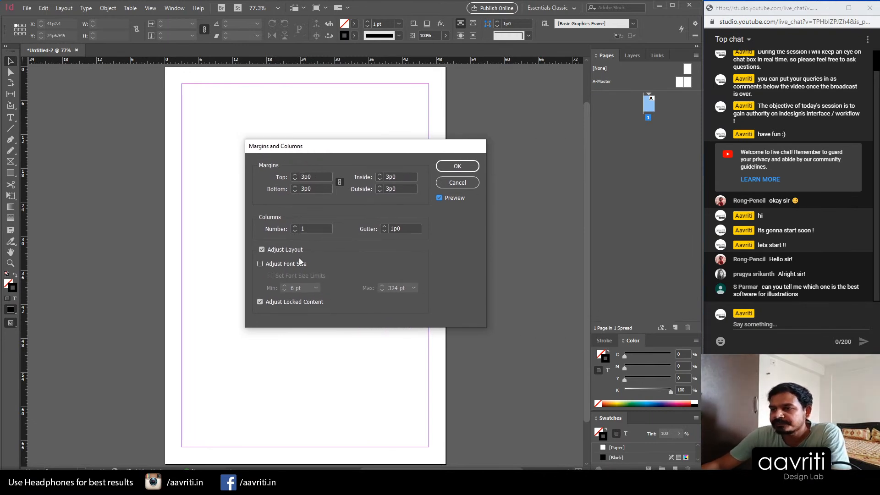
drag(303, 146, 329, 148)
double_click(349, 178)
double_click(349, 191)
key(Tab)
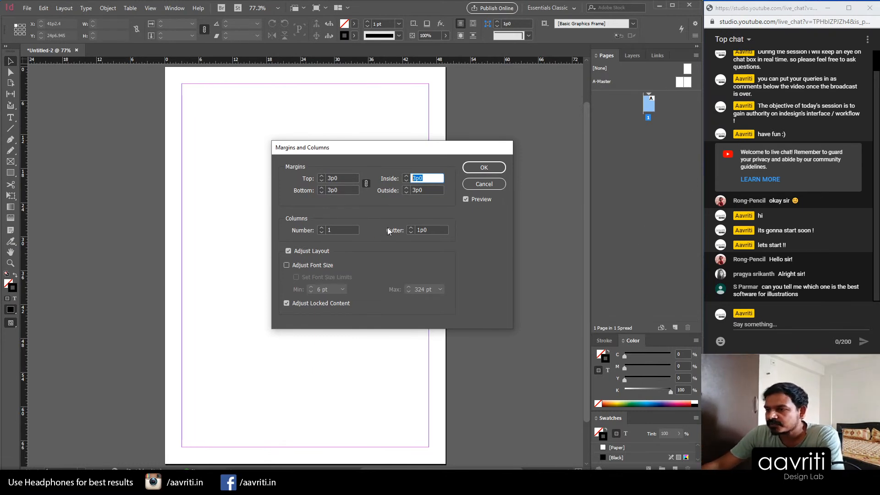
drag(362, 146, 452, 120)
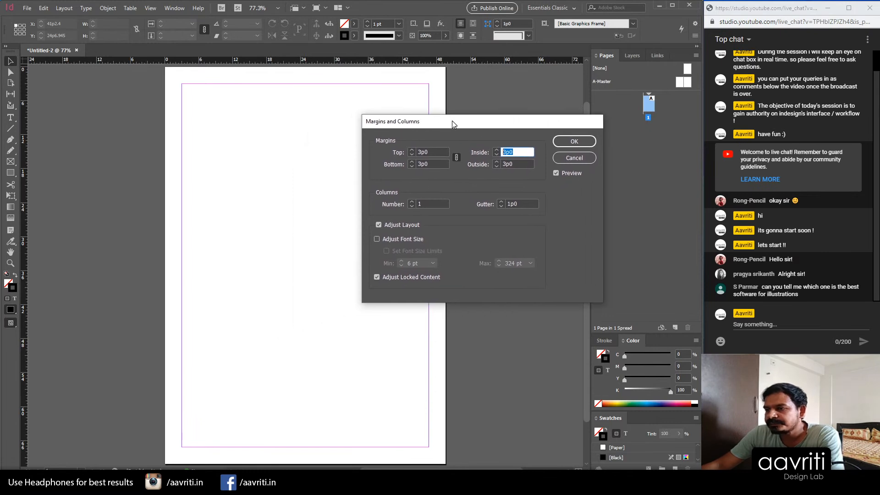
Step: Set the top margin to 1 in with the margins linked, applying it to all four sides
double_click(424, 152)
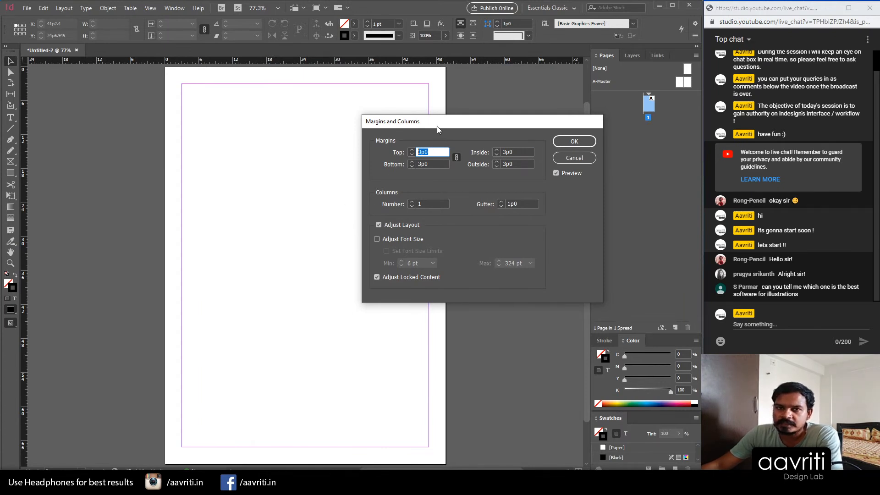
click(423, 153)
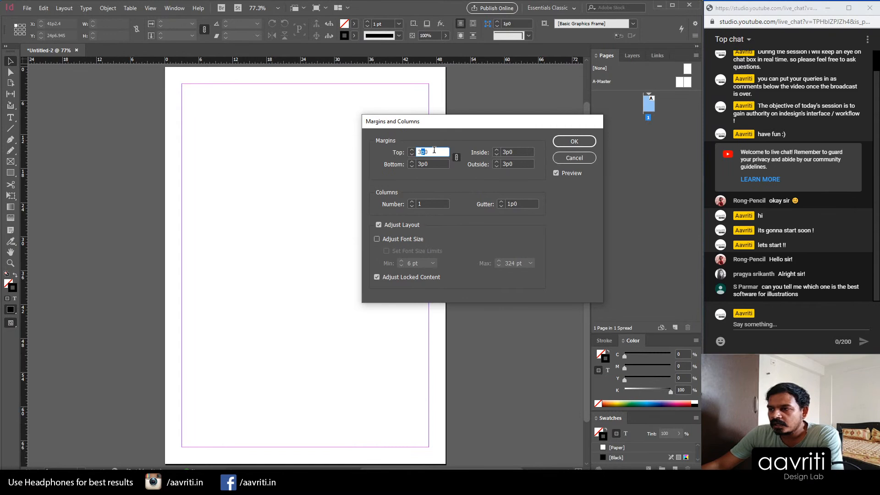
drag(434, 151, 365, 151)
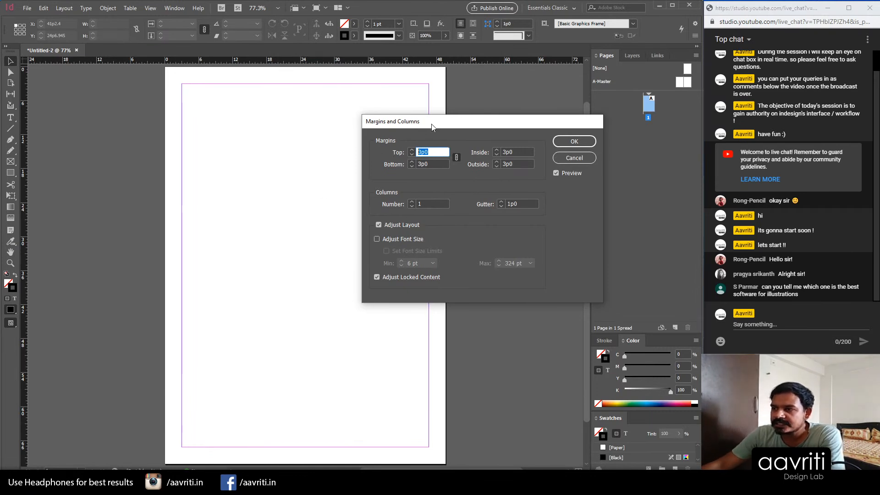
drag(431, 129, 430, 132)
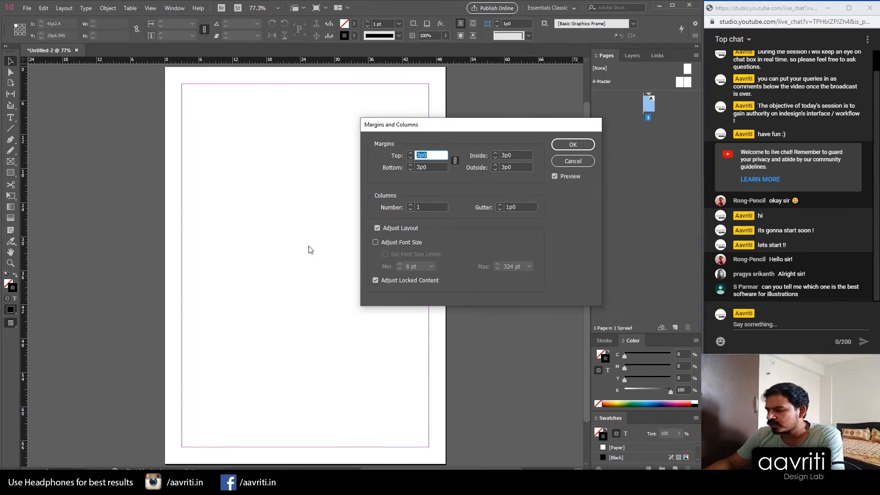
text(1)
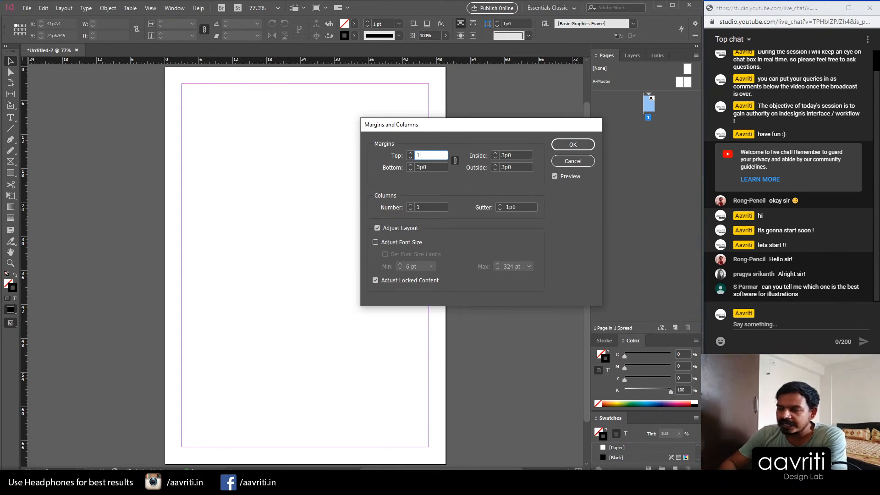
text(in)
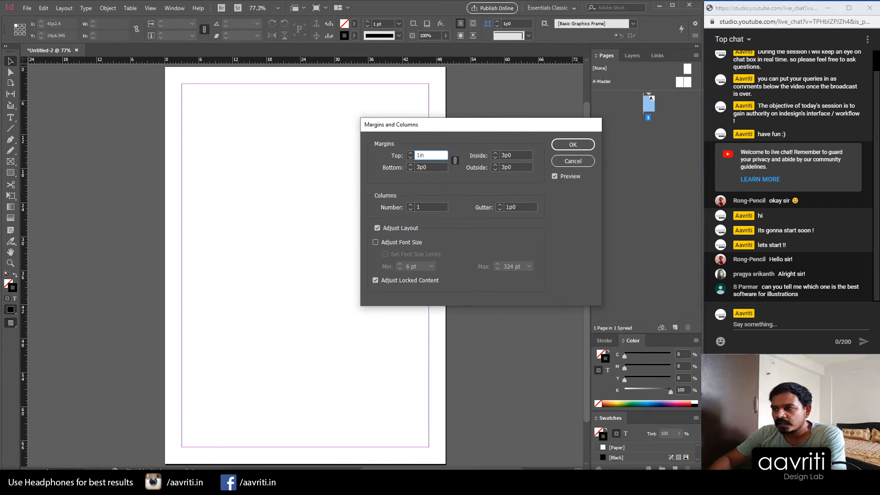
click(525, 155)
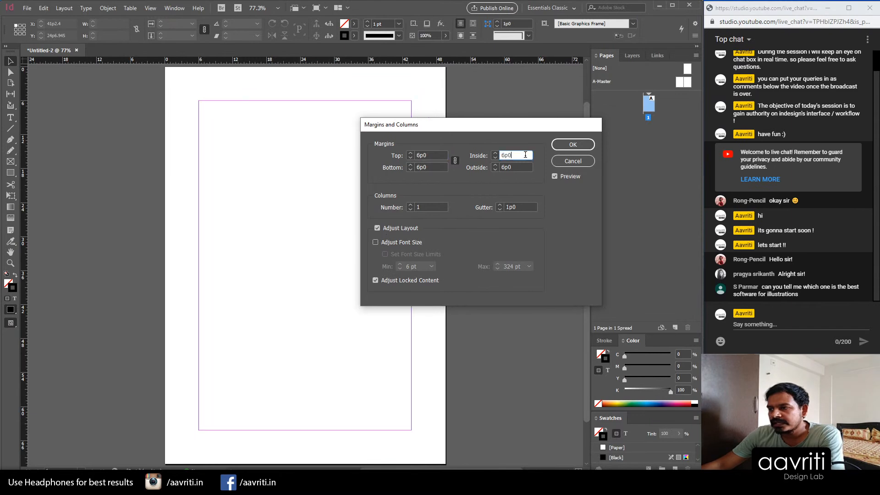
Step: Unlink the page margins and set the inside and outside margins to 0.5 in each
double_click(419, 155)
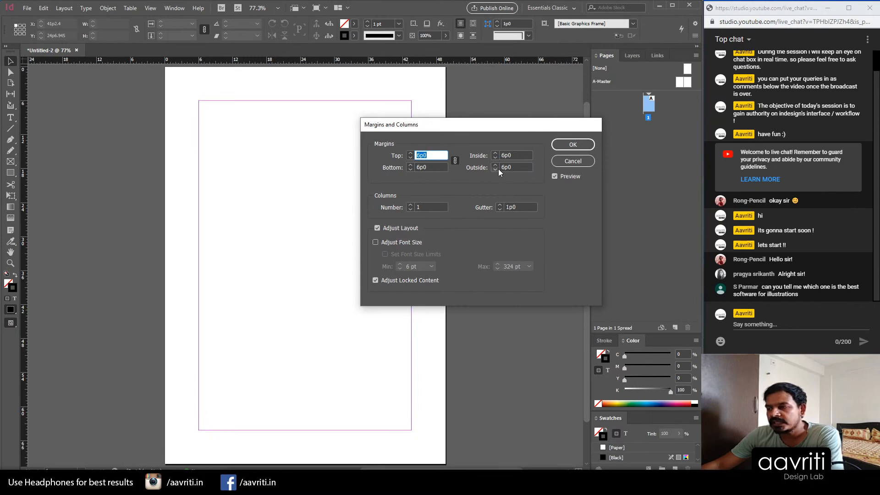
click(455, 161)
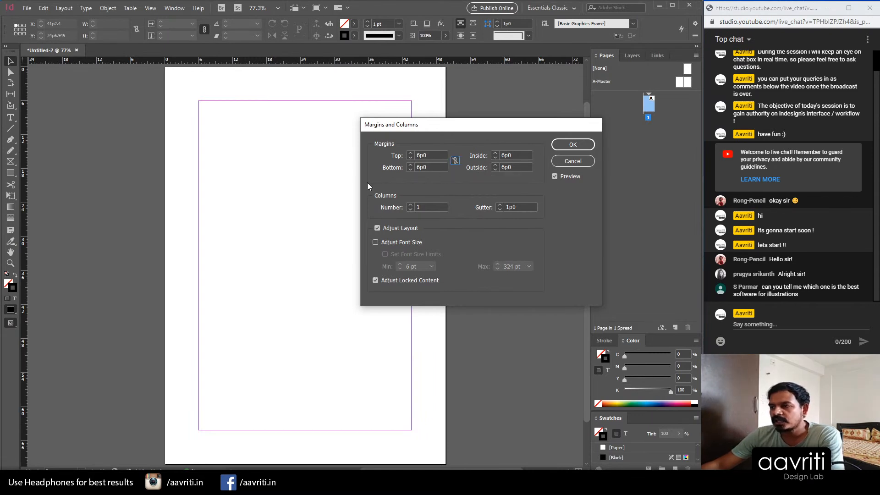
double_click(435, 155)
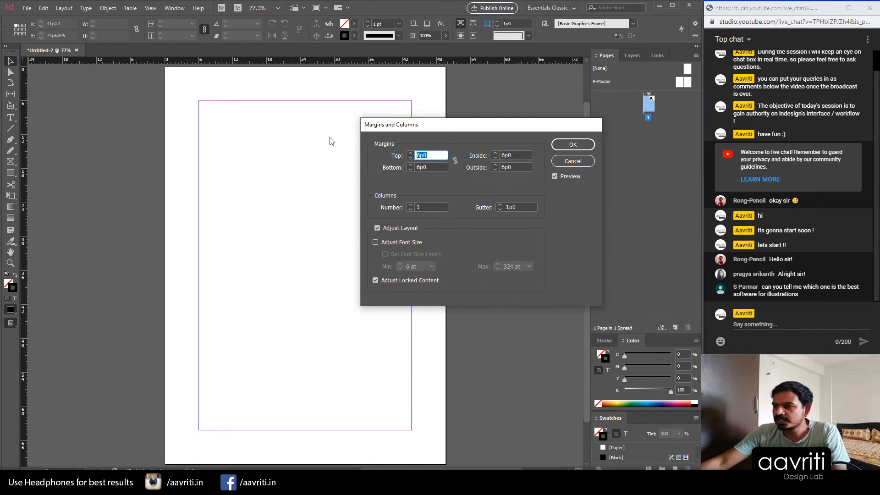
double_click(509, 155)
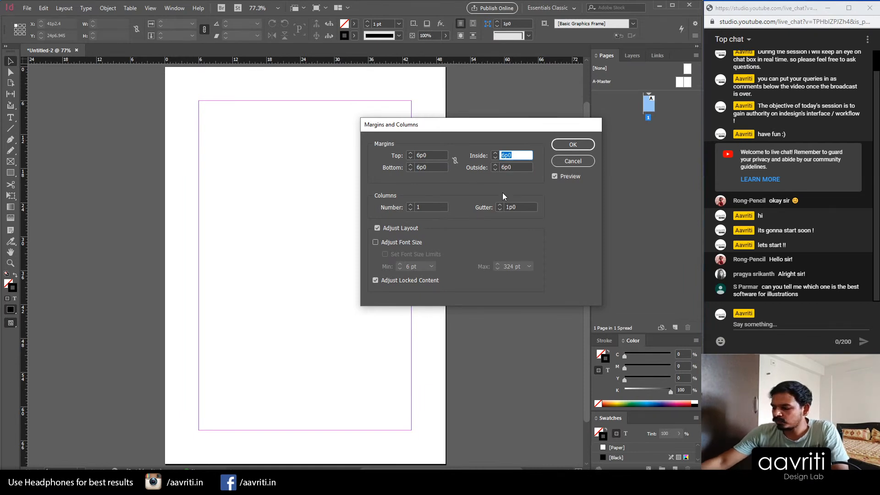
text(0.5in)
key(Tab)
text(0.)
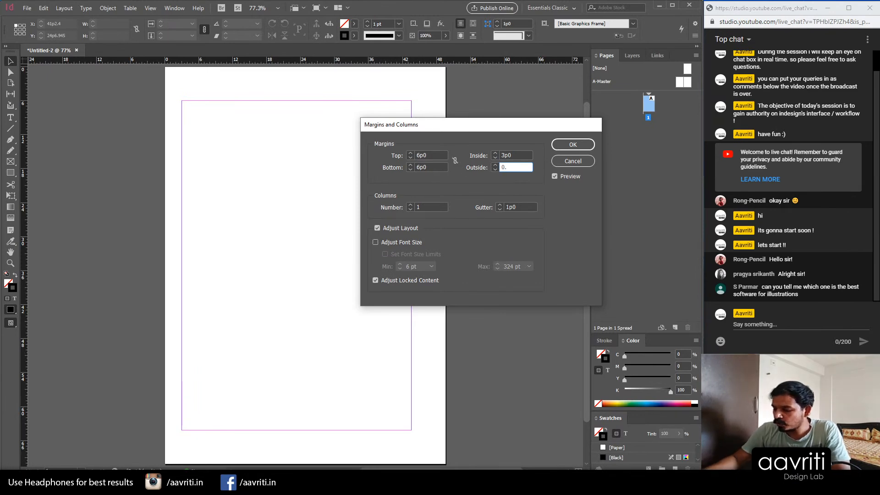
text(5)
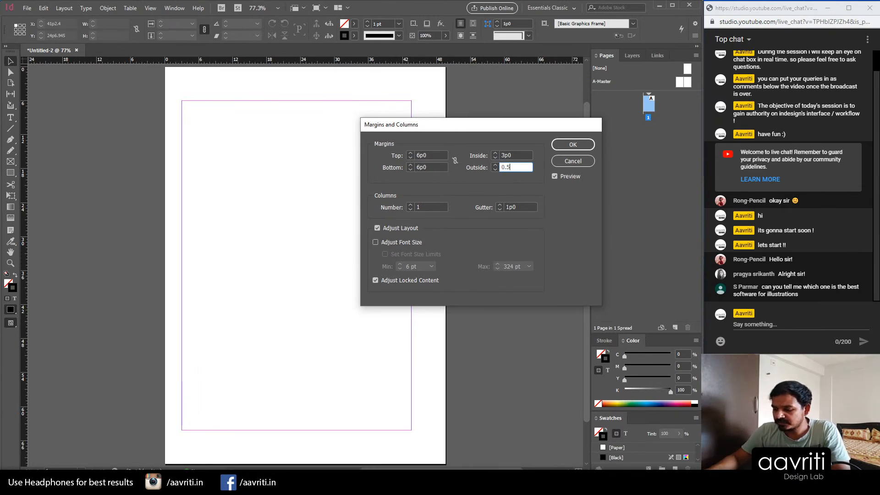
text(in)
key(Return)
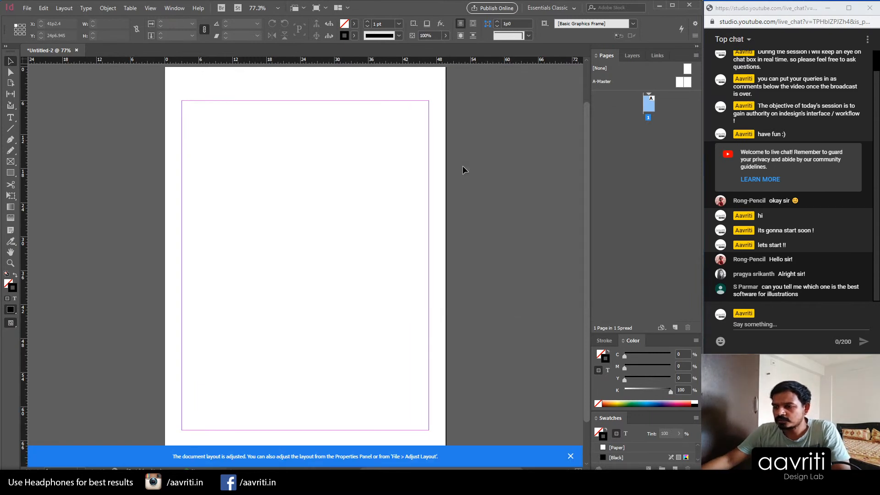
click(571, 456)
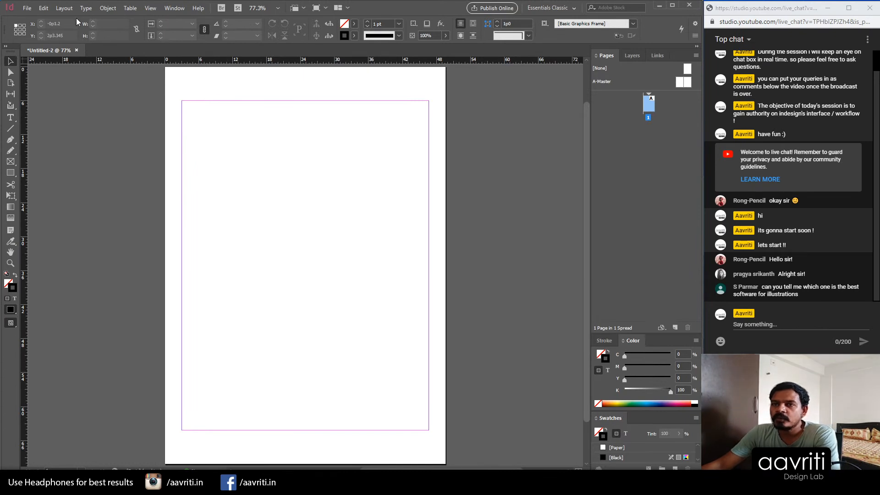
Step: Reopen the page's Margins and Columns settings and set the number of columns to 3
click(64, 8)
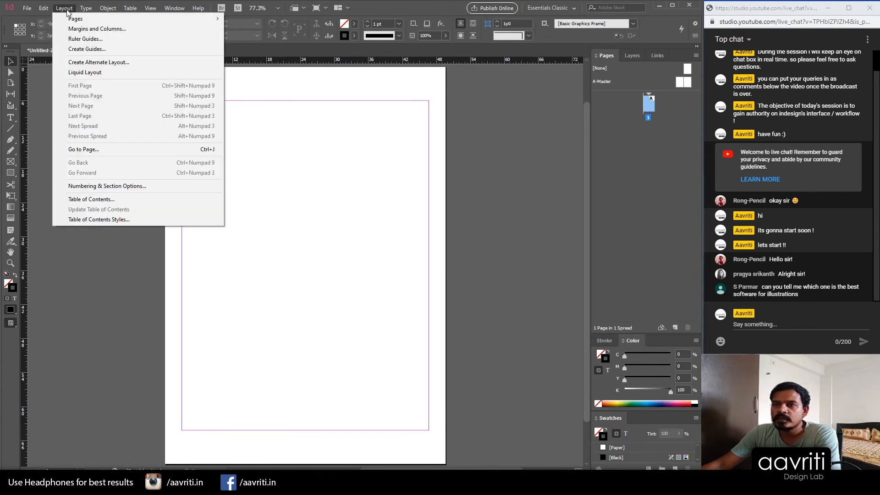
click(92, 29)
drag(417, 131, 406, 117)
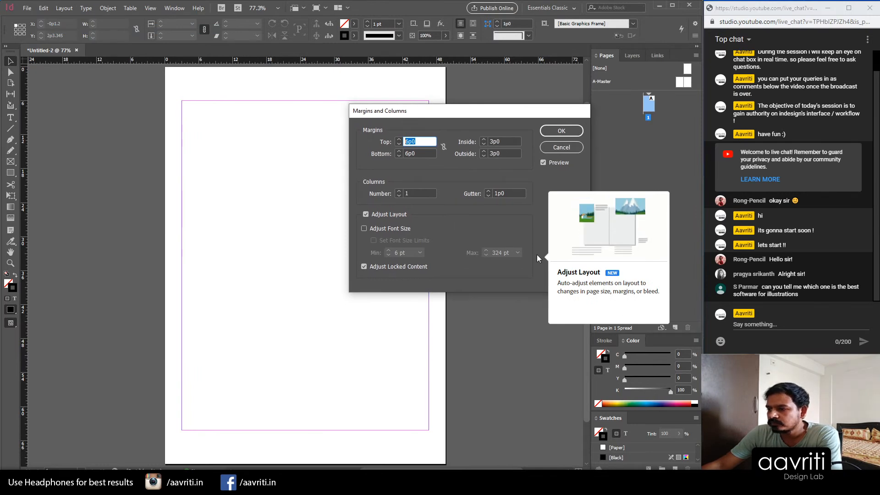
drag(461, 115, 276, 123)
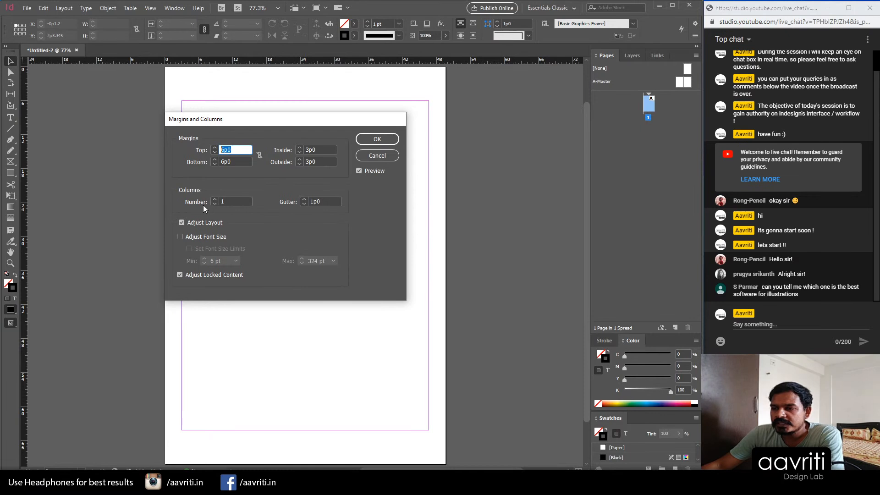
drag(291, 121, 440, 135)
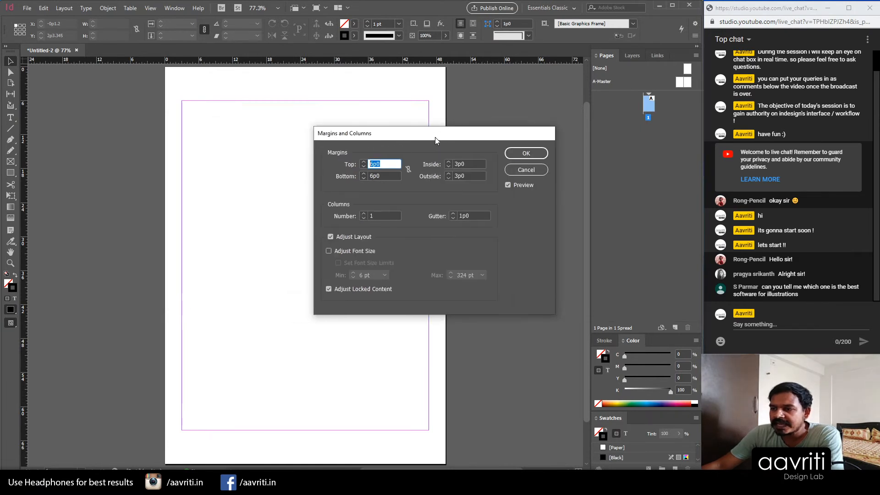
click(364, 214)
click(363, 213)
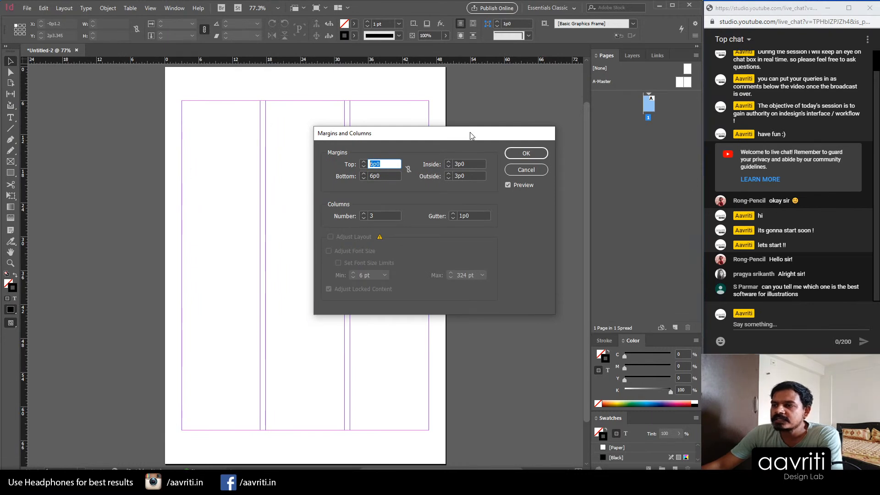
Step: Set the column gutter to 0.25 in and apply the margin and column settings to the page
drag(448, 140, 599, 145)
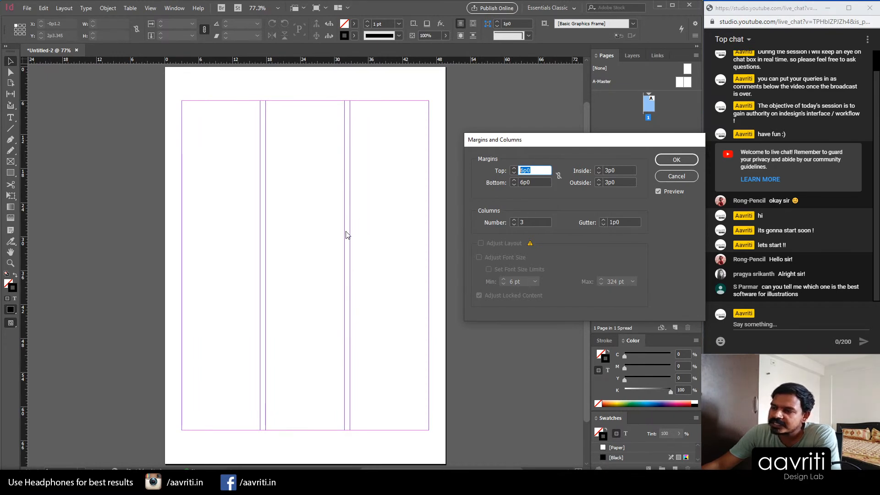
double_click(628, 223)
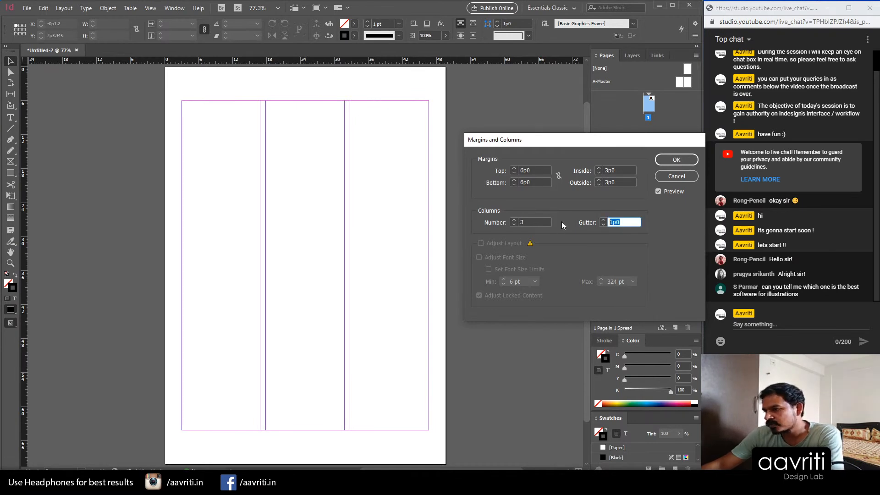
text(1)
key(BackSpace)
text(0.25in)
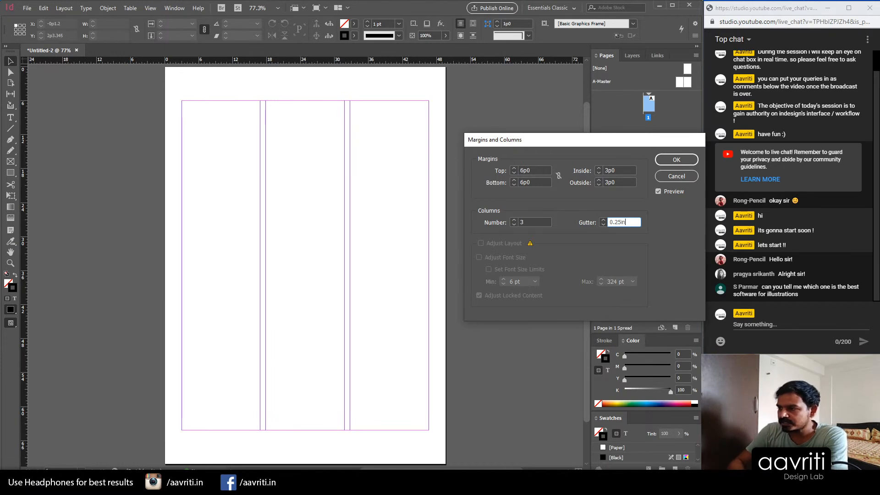
key(shift+Tab)
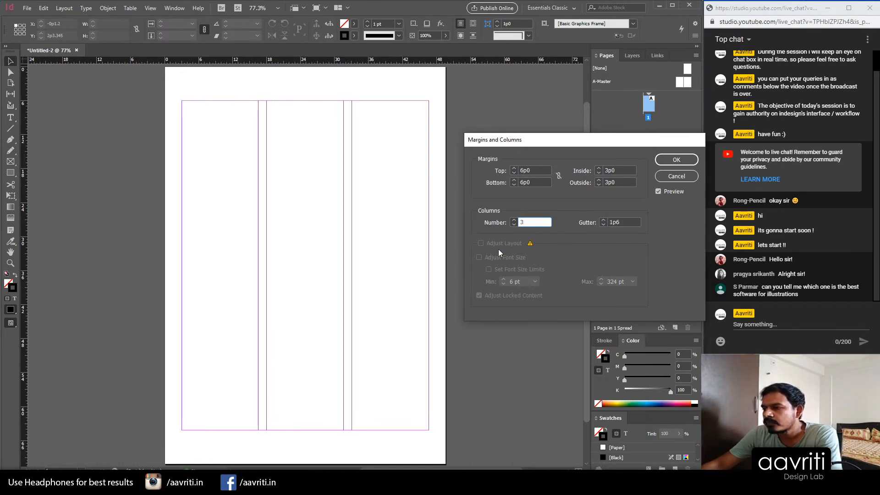
click(671, 163)
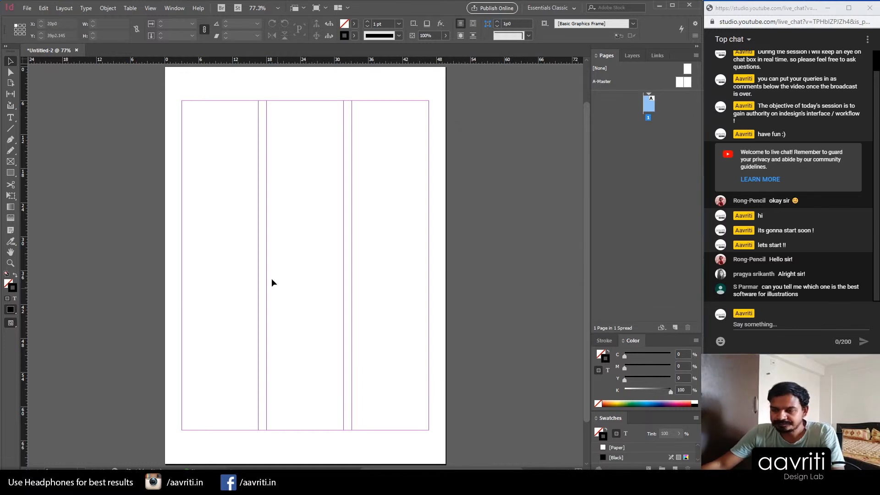
Step: Examine the three-column page at different magnifications, zooming in and out and fitting the whole page in the window
scroll(194, 104, up, 2)
scroll(181, 168, down, 1)
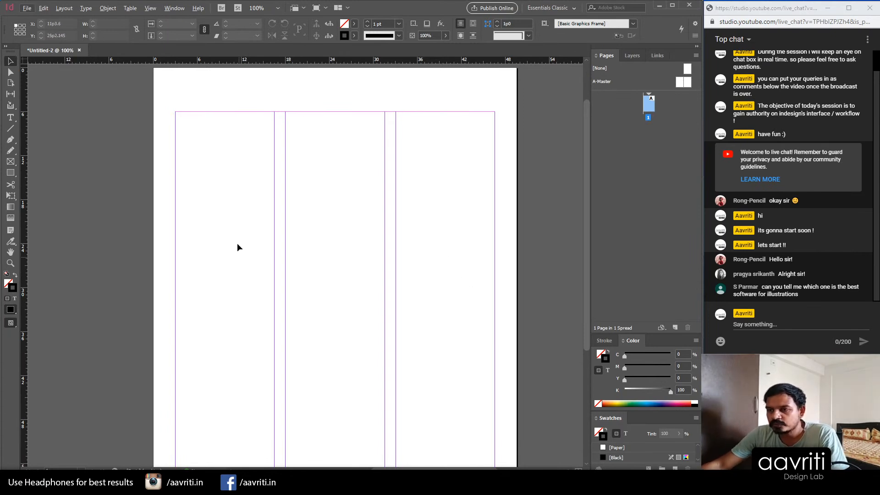
scroll(279, 210, up, 1)
scroll(280, 210, up, 1)
scroll(199, 211, down, 3)
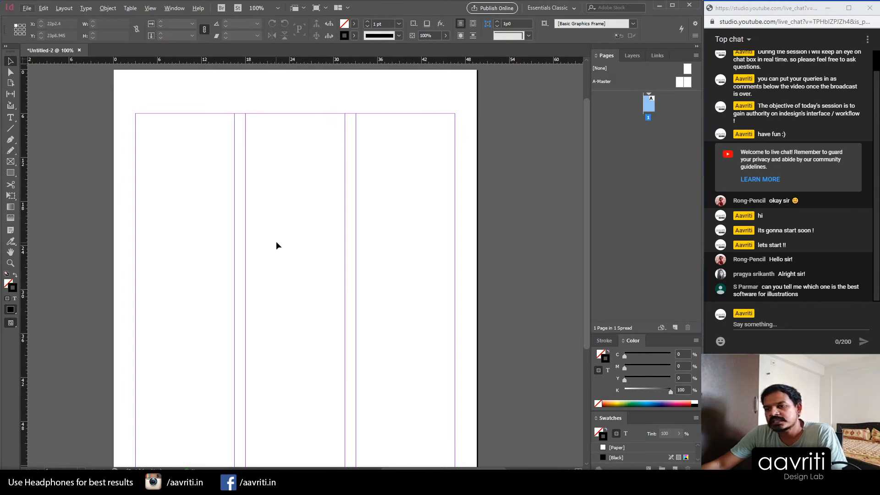
scroll(293, 211, up, 3)
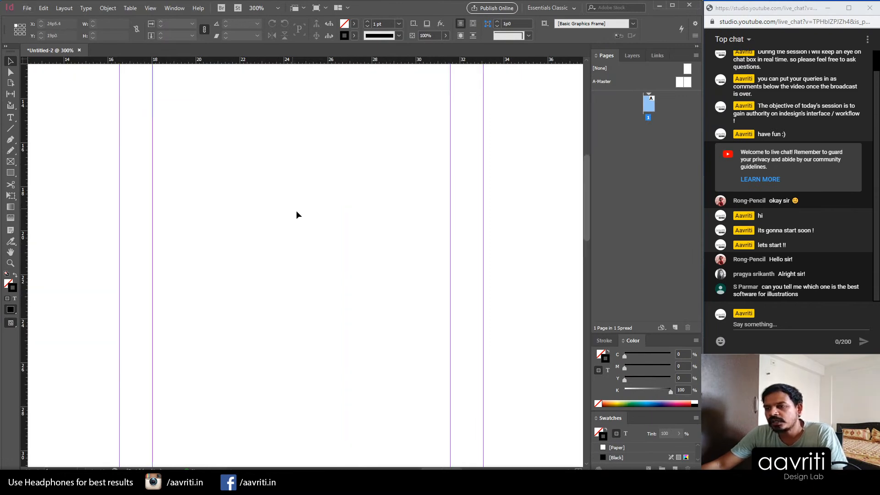
scroll(299, 213, up, 4)
scroll(303, 227, down, 4)
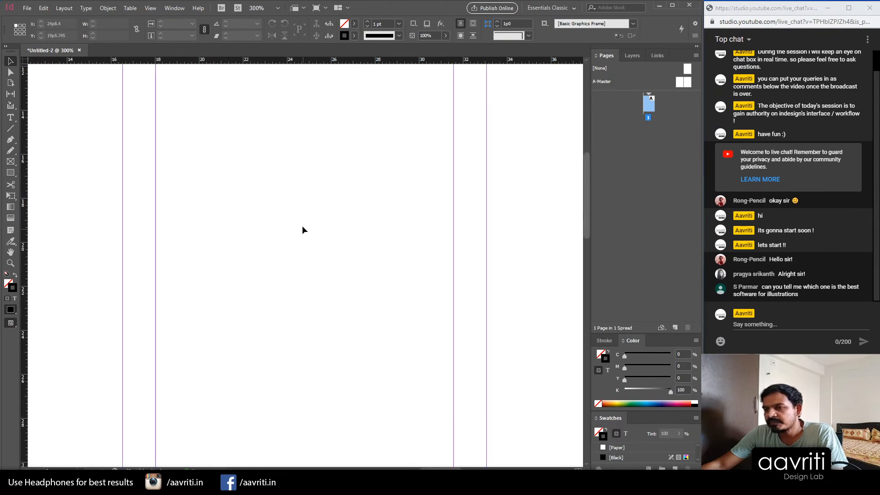
scroll(301, 227, down, 5)
scroll(306, 254, up, 1)
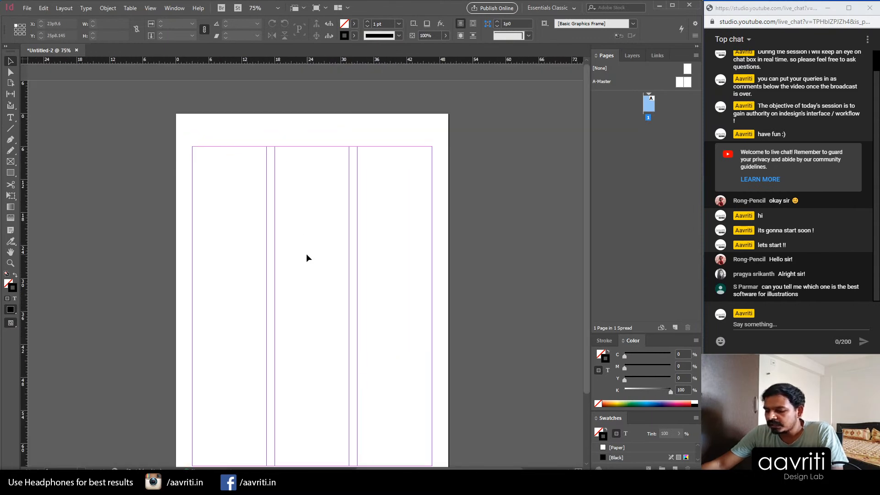
scroll(306, 254, up, 2)
scroll(306, 254, down, 2)
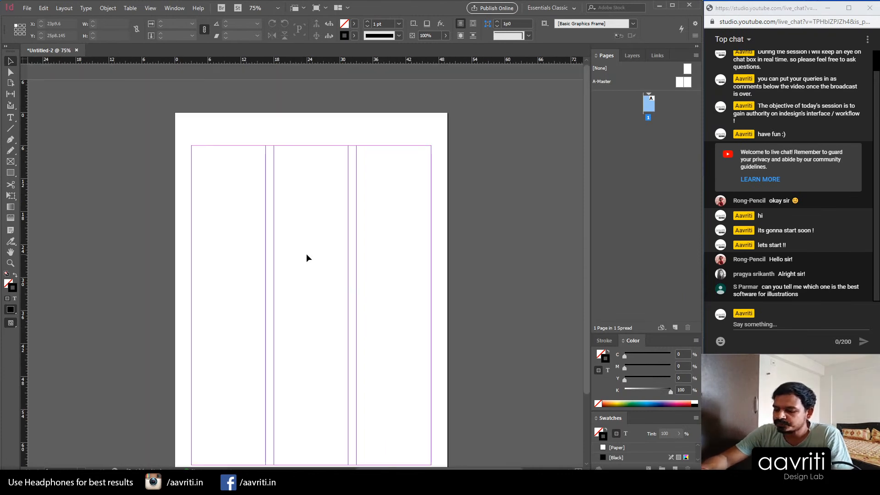
key(ctrl+0)
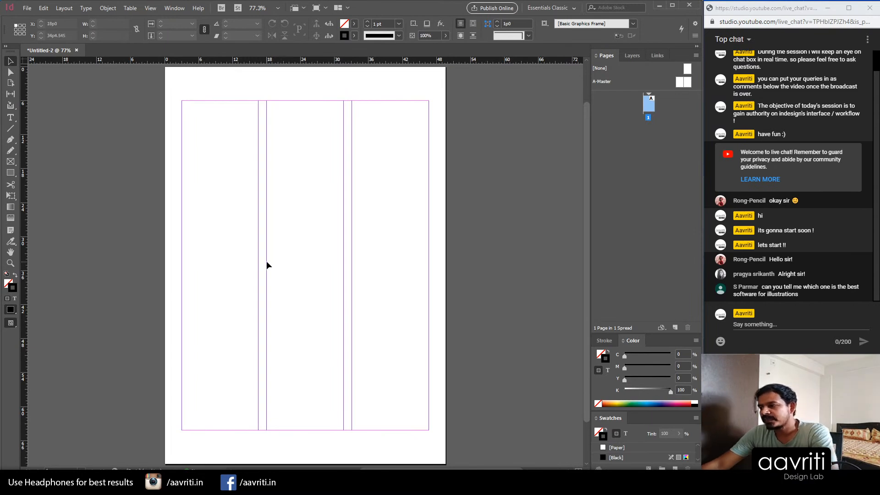
key(ctrl+equal)
key(ctrl+equal)
key(ctrl+equal)
key(ctrl+minus)
key(ctrl+minus)
key(ctrl+minus)
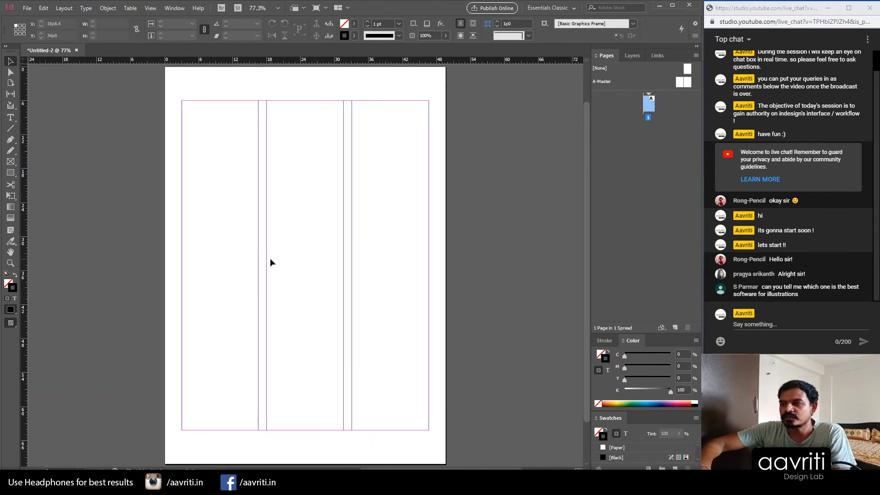
key(ctrl+equal)
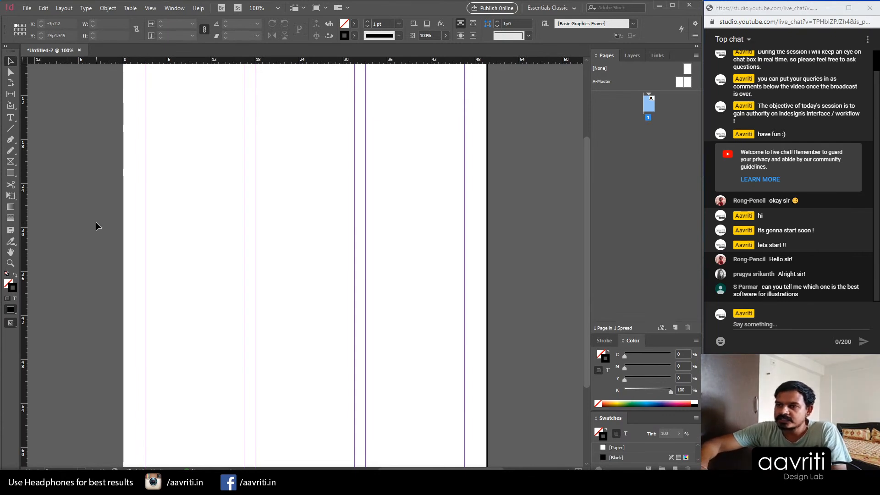
key(ctrl+0)
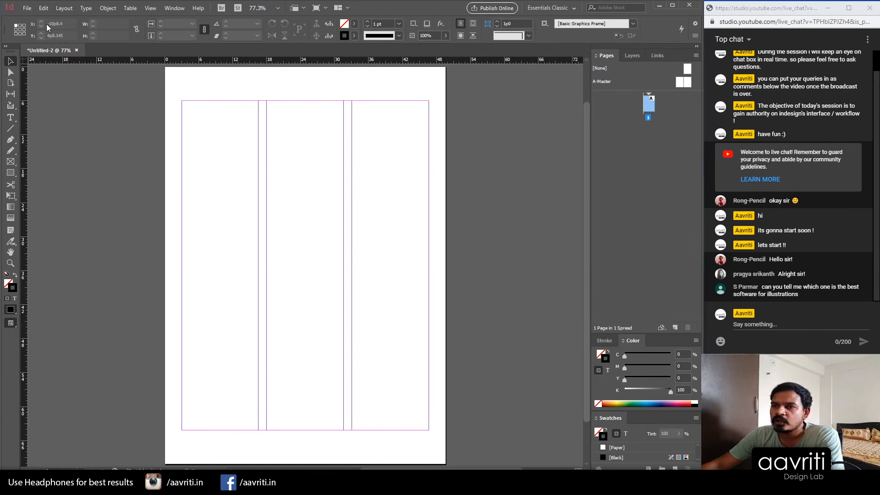
Step: Switch the toolbox to its two-column layout
click(6, 46)
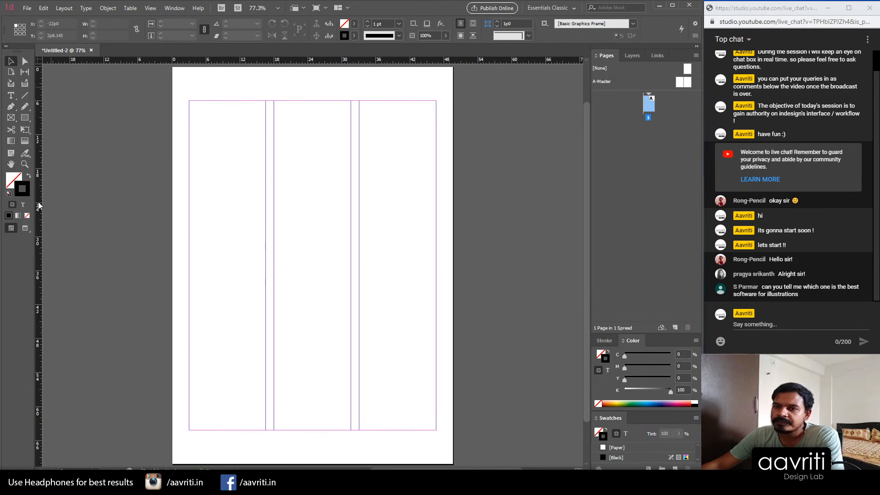
click(6, 47)
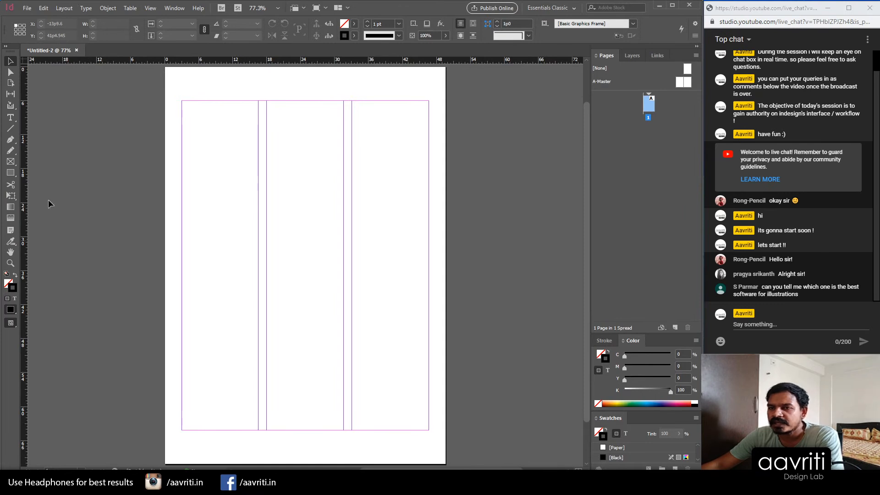
click(6, 47)
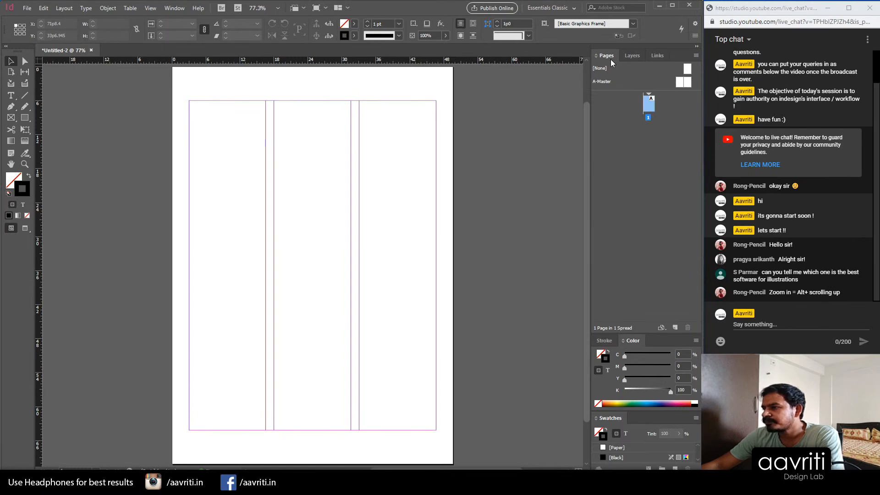
Step: Look through the document's layer list and its linked files
click(629, 56)
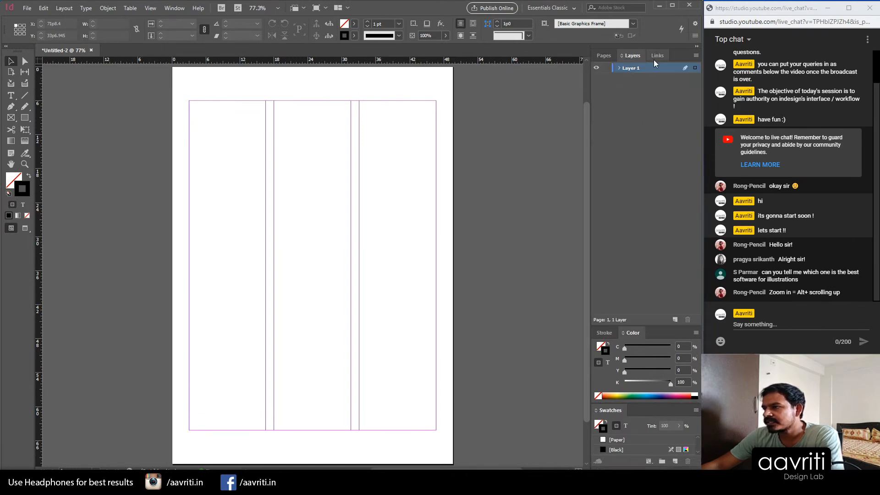
click(656, 57)
click(631, 55)
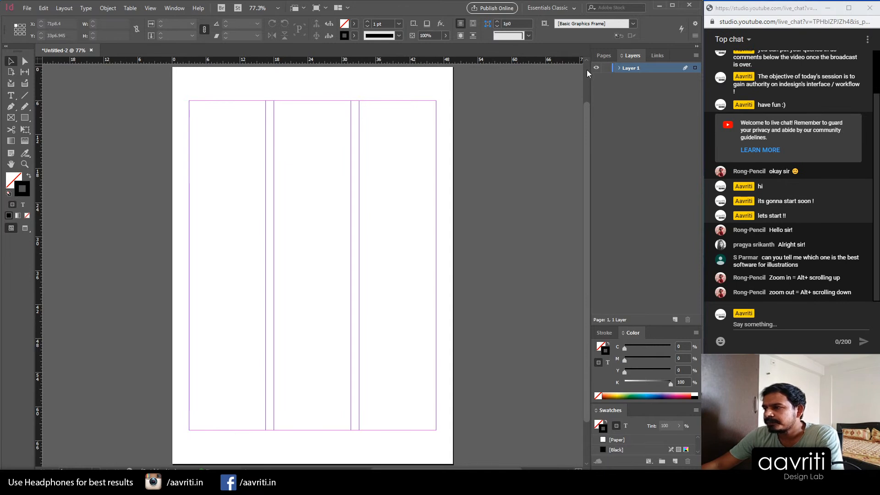
Step: Return to the page overview and add two new pages after page 1
click(603, 56)
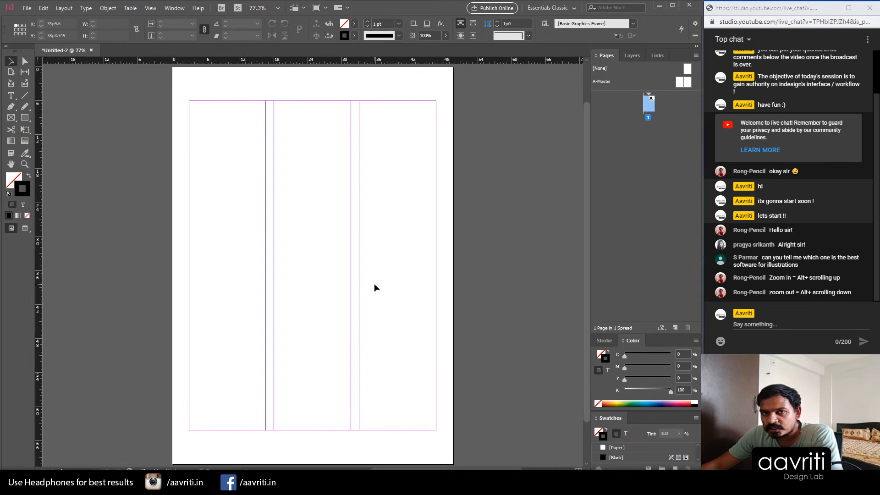
click(676, 328)
click(676, 329)
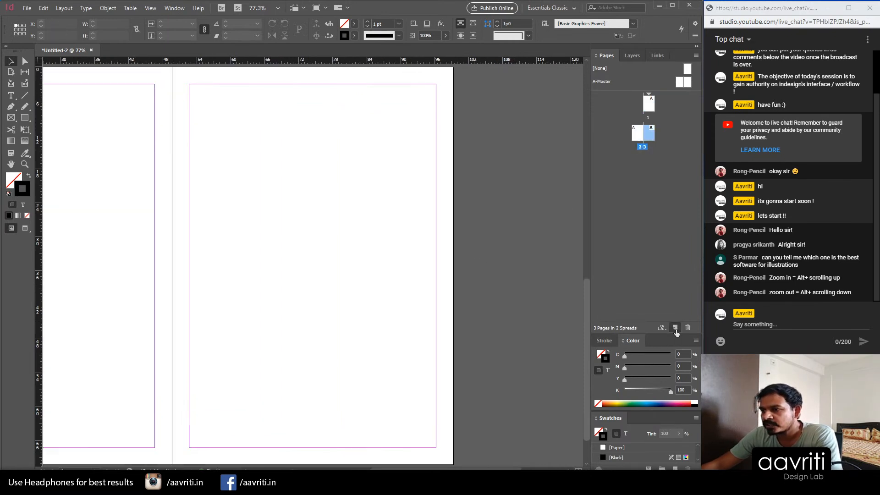
Step: Add five more pages after page 3 and view all the document's spreads together
click(675, 328)
click(676, 328)
click(676, 329)
click(675, 328)
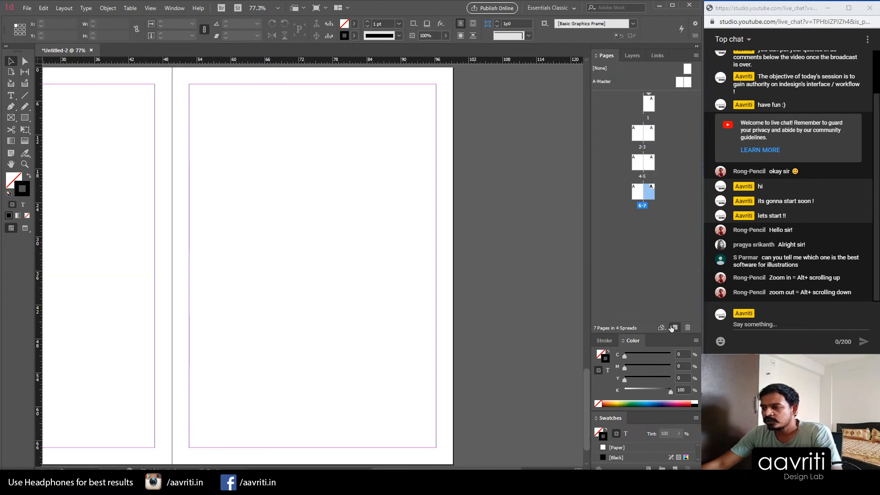
click(674, 328)
scroll(307, 270, down, 4)
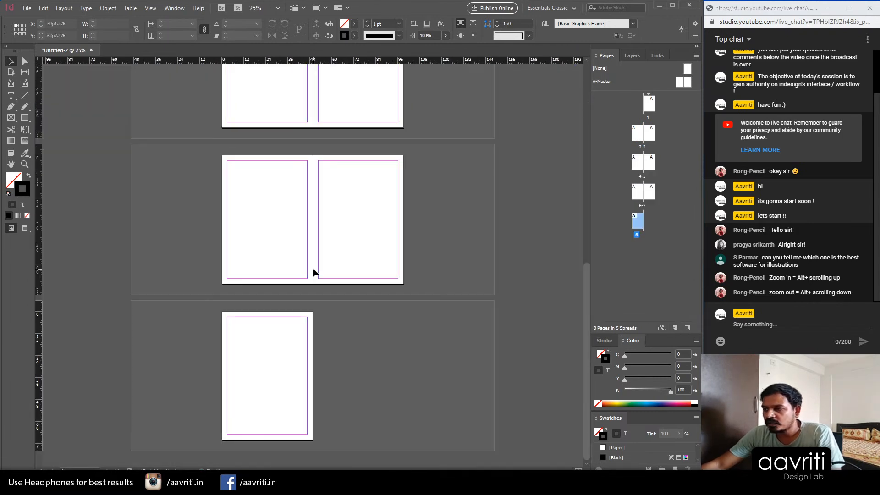
scroll(321, 281, up, 2)
scroll(339, 301, down, 1)
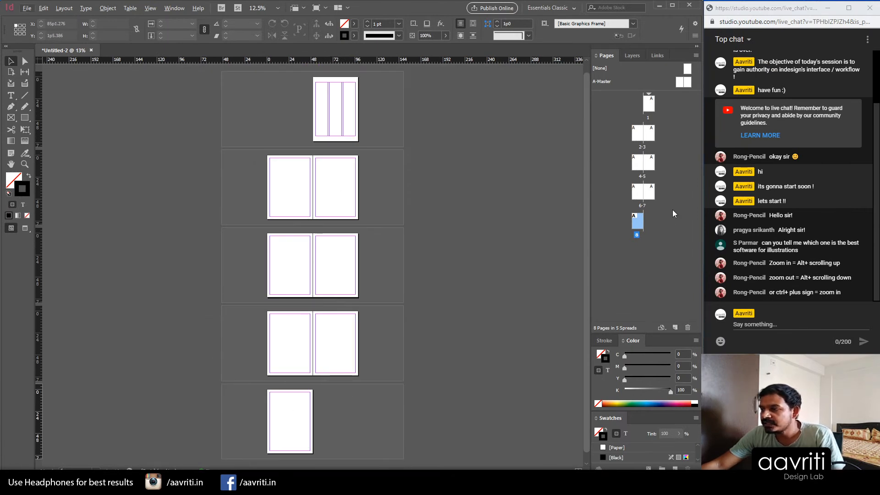
Step: Delete pages 2 through 8 so only the three-column page 1 remains, and fit that page in the window
shift+click(638, 131)
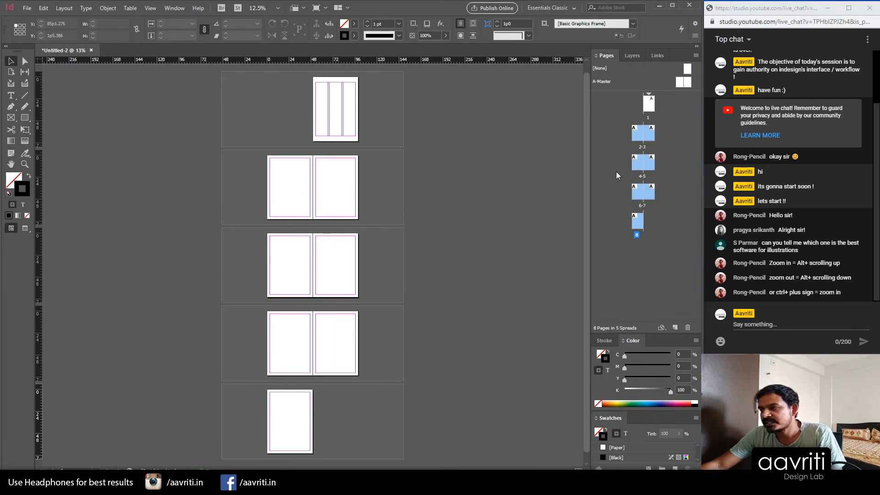
click(648, 224)
click(638, 222)
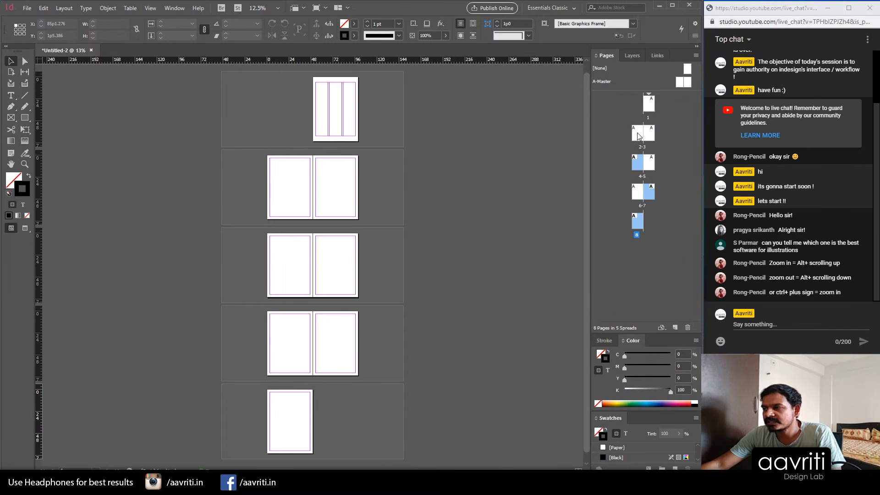
click(653, 249)
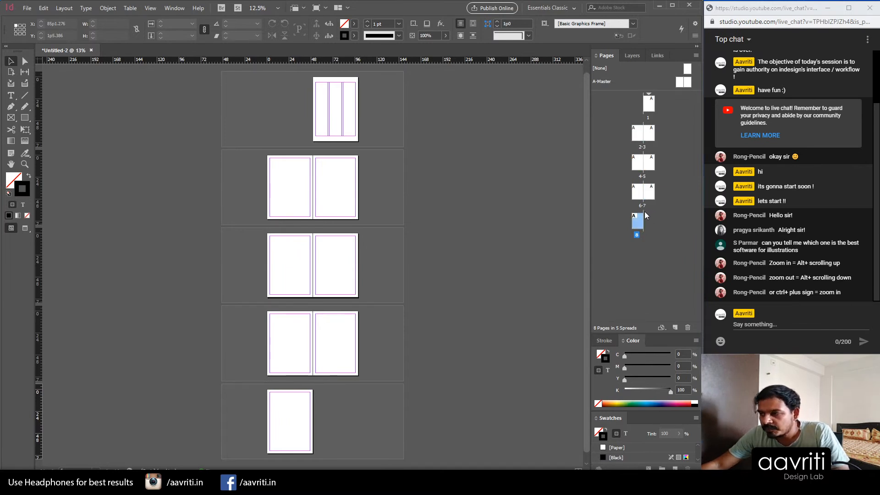
shift+click(635, 133)
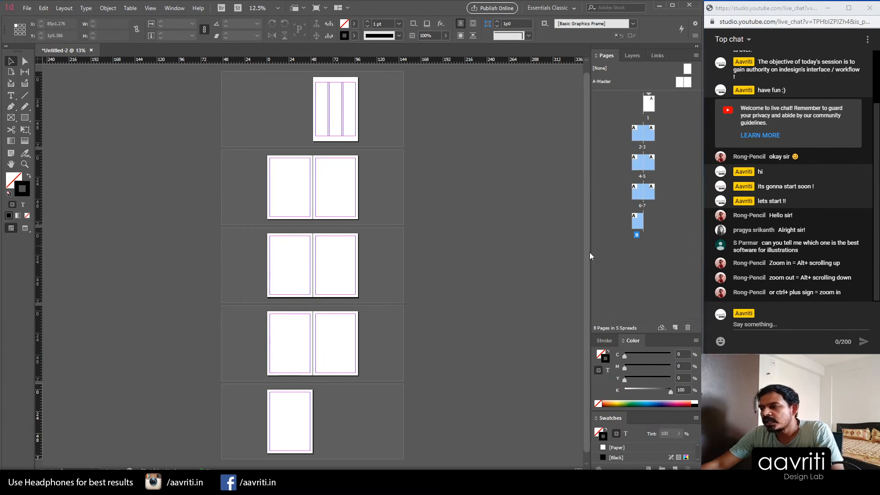
click(688, 329)
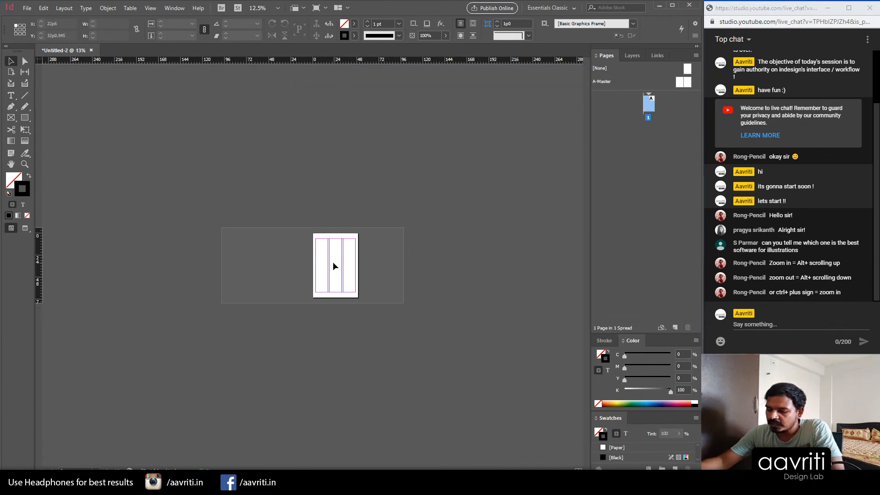
key(ctrl+0)
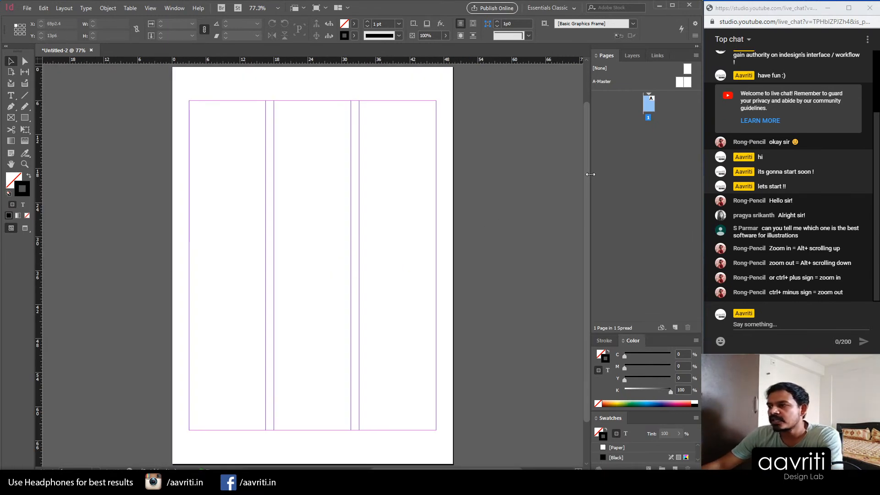
click(596, 230)
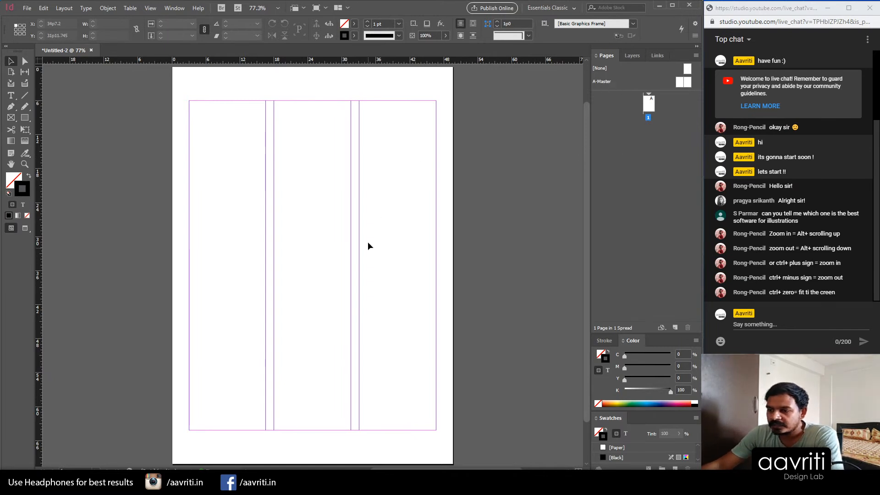
Step: Draw a rectangle about 9p9.6 wide and 10p3.6 high in the upper part of the first column
scroll(359, 157, up, 1)
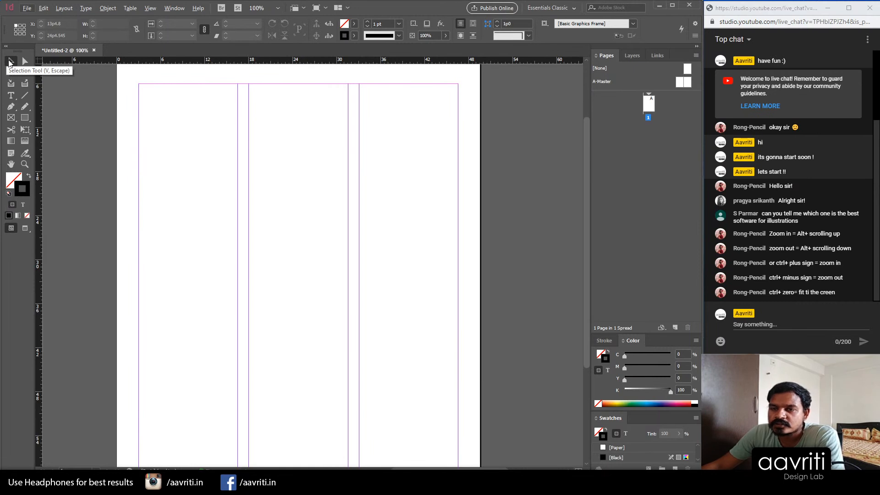
click(25, 118)
drag(157, 125, 230, 201)
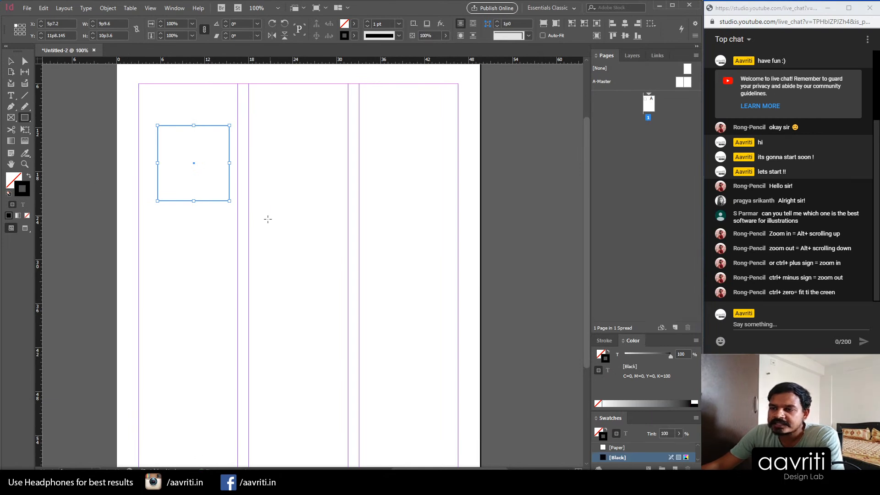
Step: Draw a large circle about 12p2.4 wide across the second and third columns and a smaller one about 6p6 wide above it
click(26, 117)
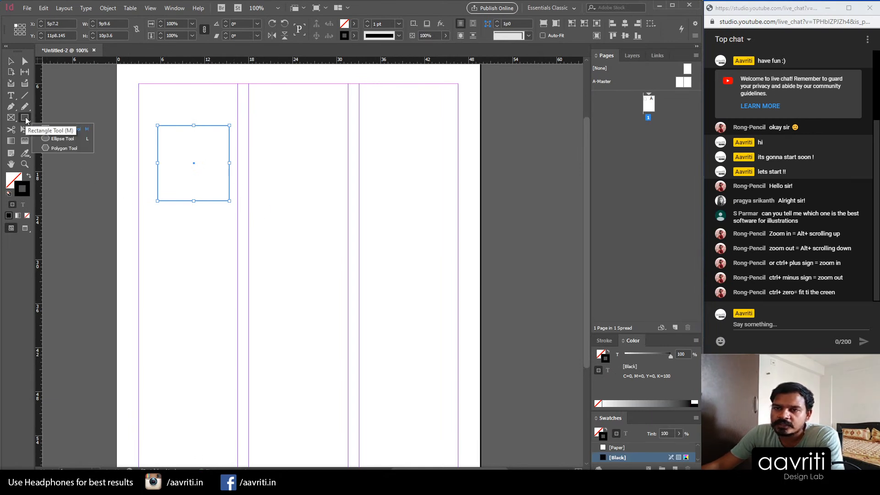
click(64, 138)
drag(340, 213, 380, 262)
drag(291, 123, 321, 154)
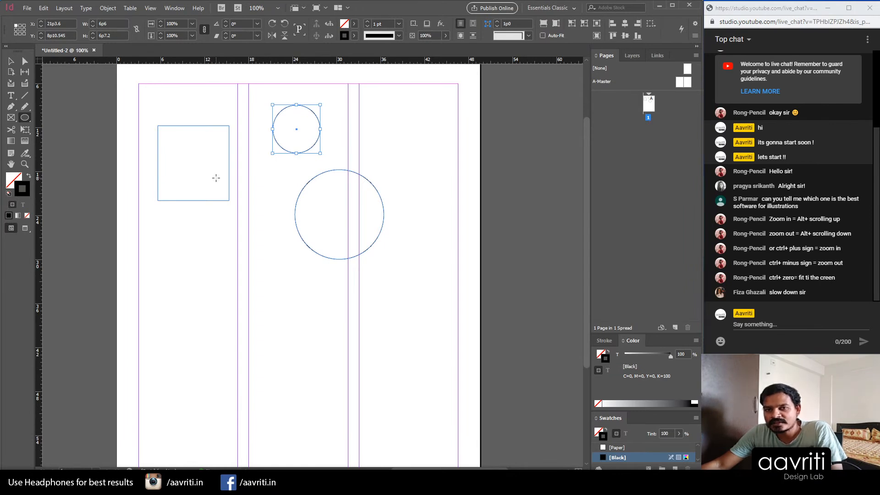
Step: Move the large circle into the middle column, below the small circle, at about X 19p0, Y 19p6.9
click(11, 61)
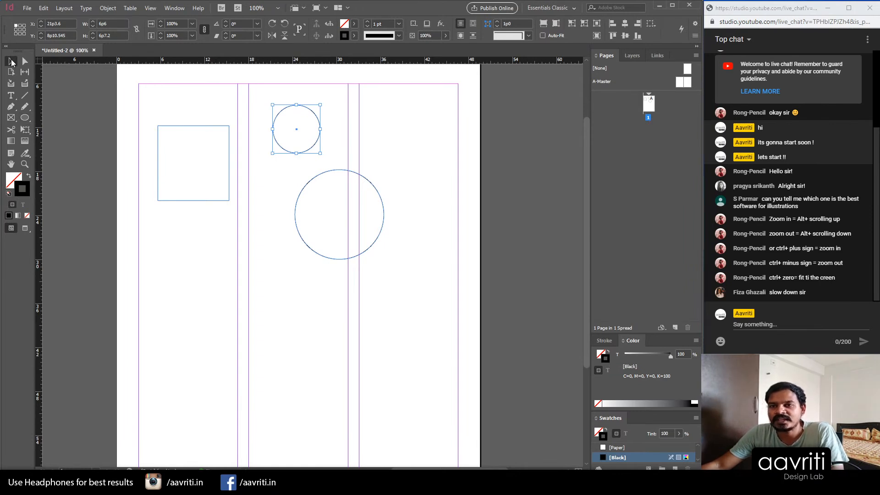
drag(298, 197, 259, 210)
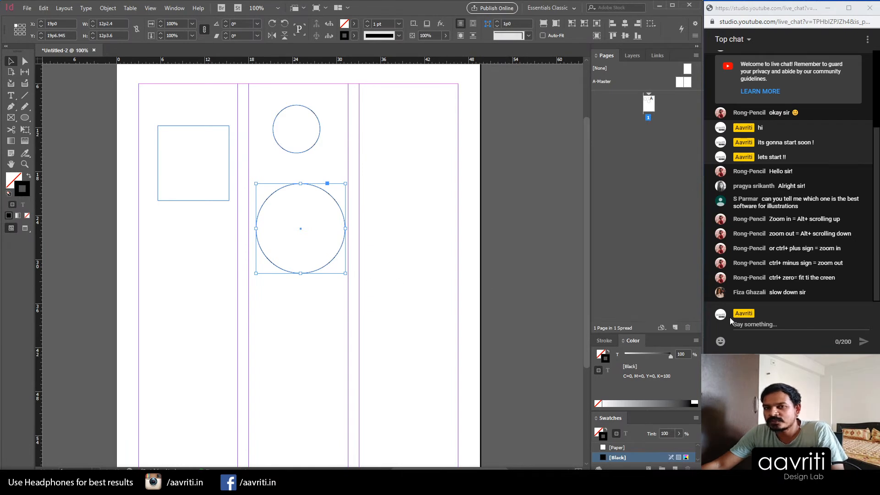
click(774, 323)
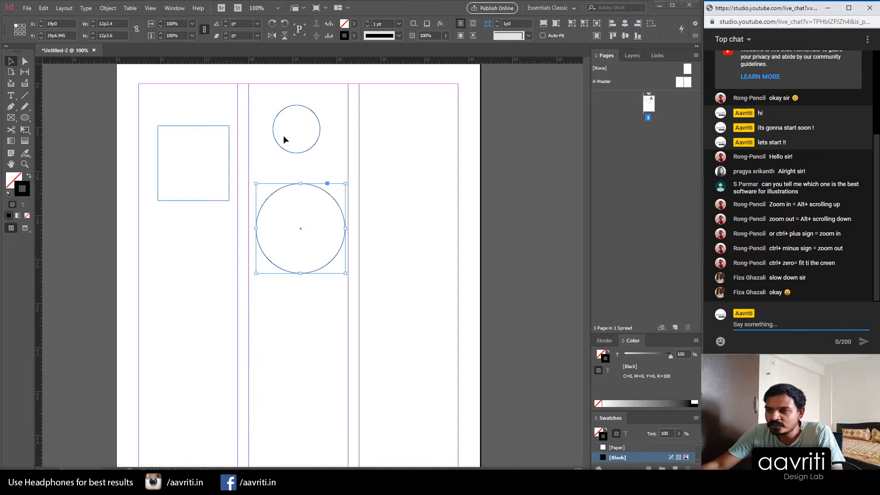
Step: Move the rectangle across the page and back, placing it lower in the first column at about X 6p3.6, Y 15p5.1
scroll(243, 131, up, 1)
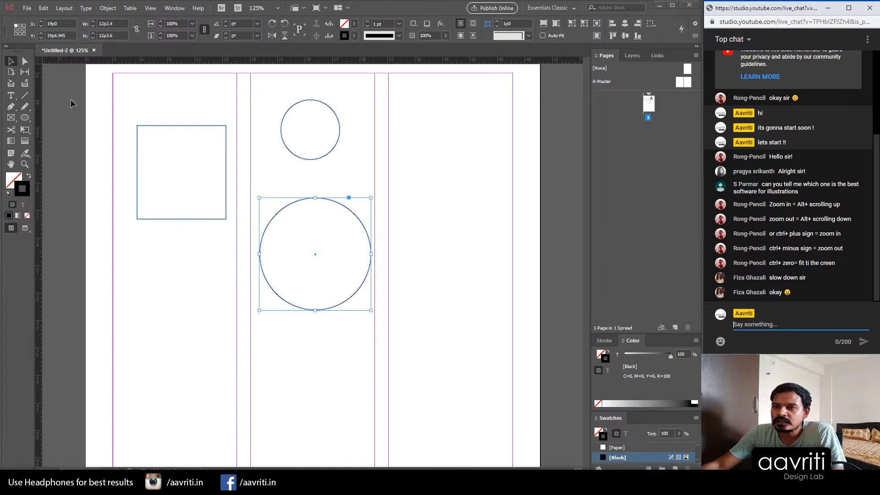
click(12, 62)
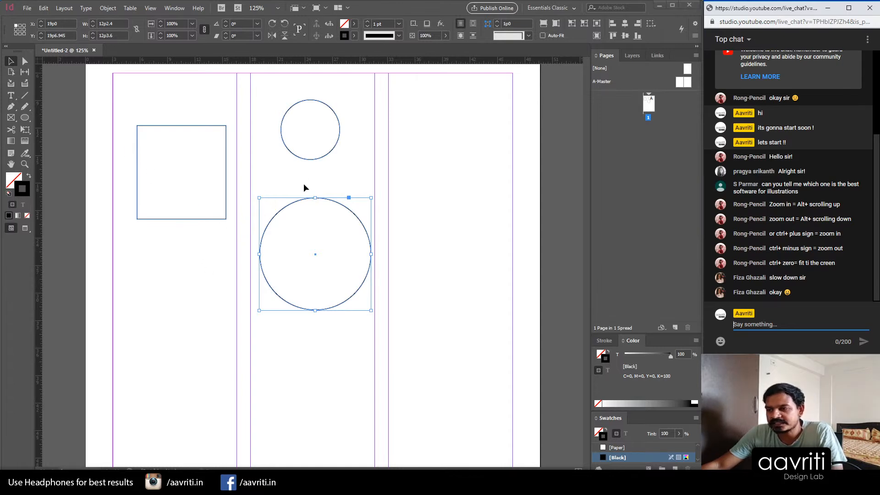
click(413, 206)
click(207, 134)
drag(227, 187, 448, 188)
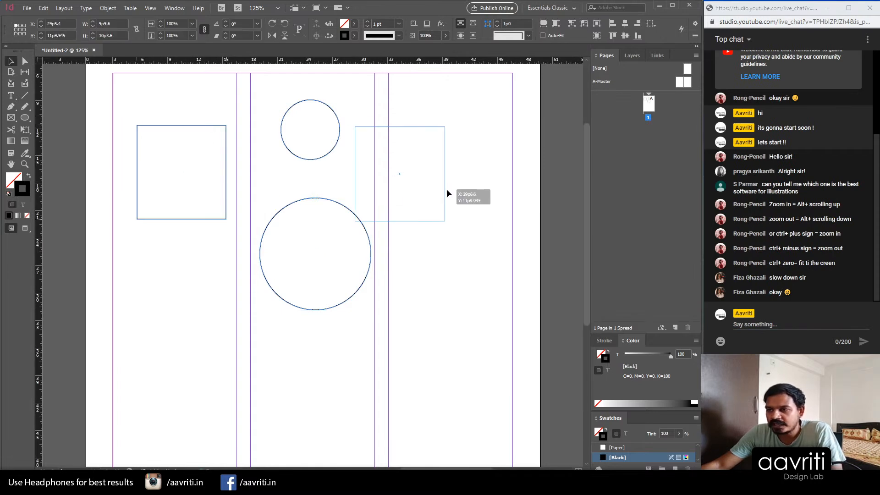
drag(357, 165, 143, 198)
drag(199, 206, 237, 327)
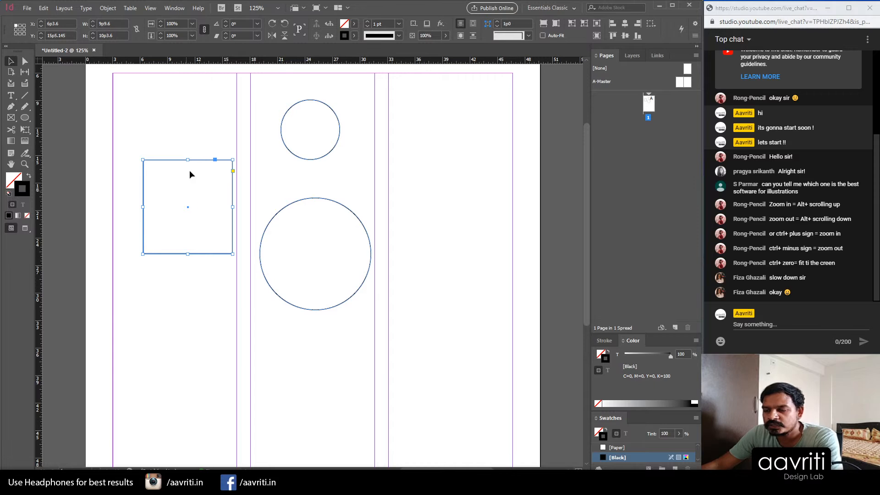
drag(214, 289, 134, 212)
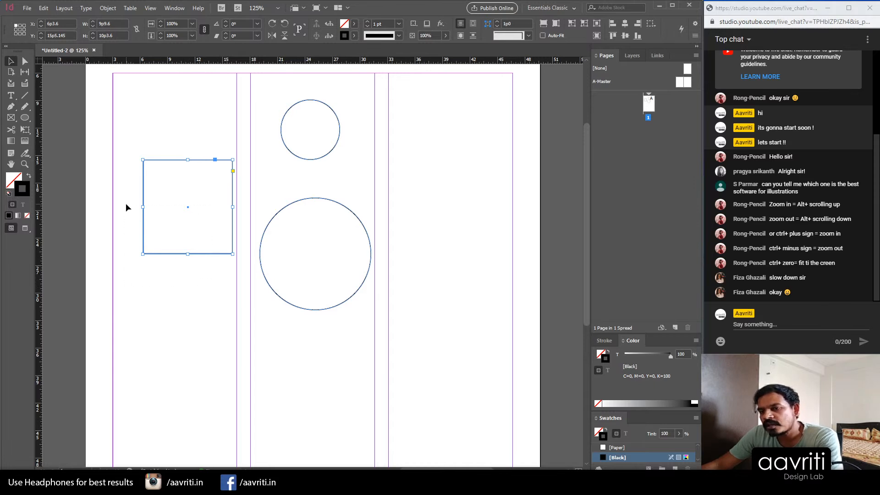
Step: Try several fill colours on the rectangle and settle on pink (C 5, M 75, Y 0, K 0)
click(17, 182)
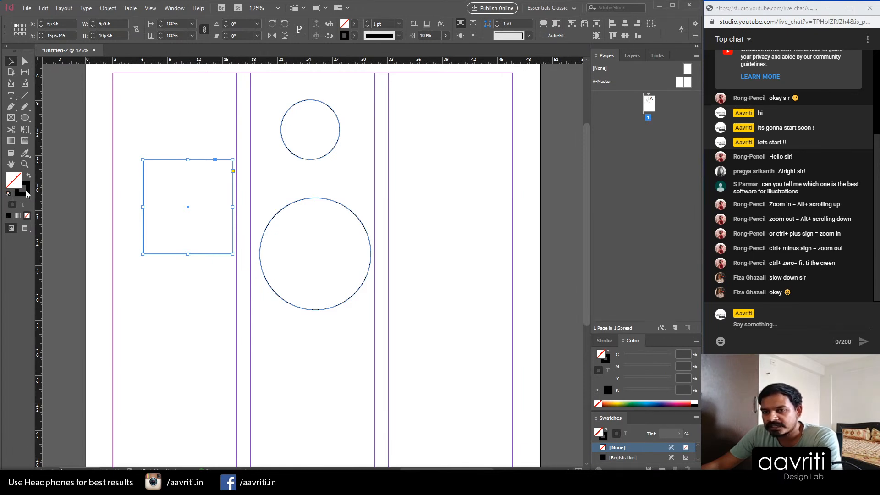
click(25, 193)
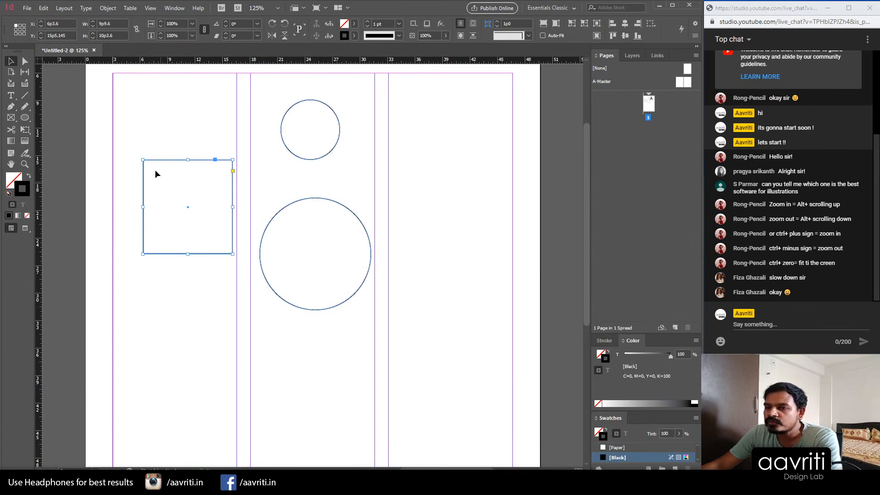
click(11, 180)
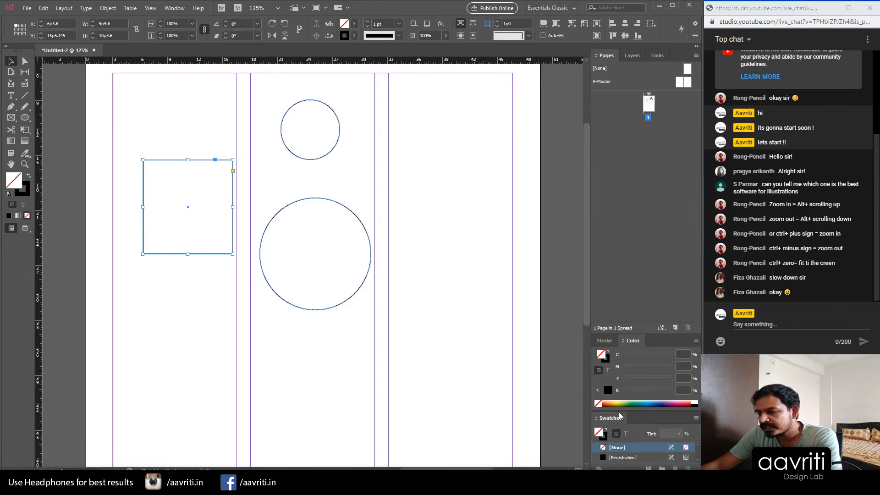
click(618, 402)
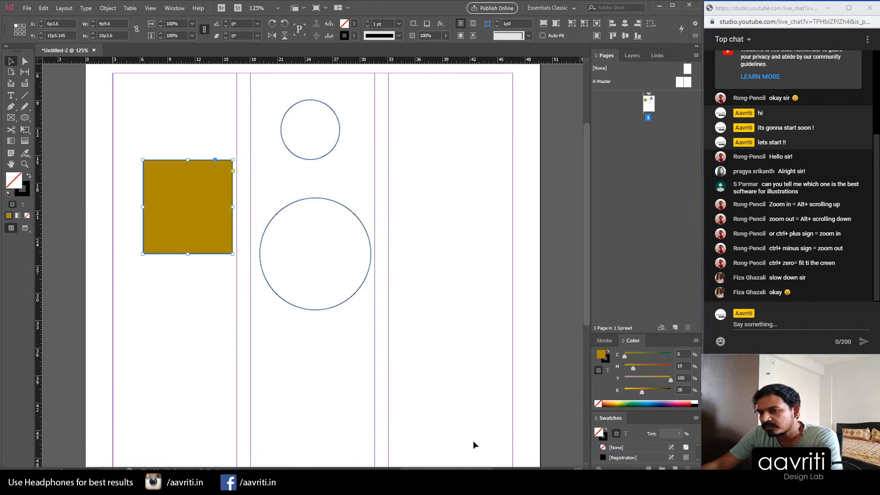
click(672, 401)
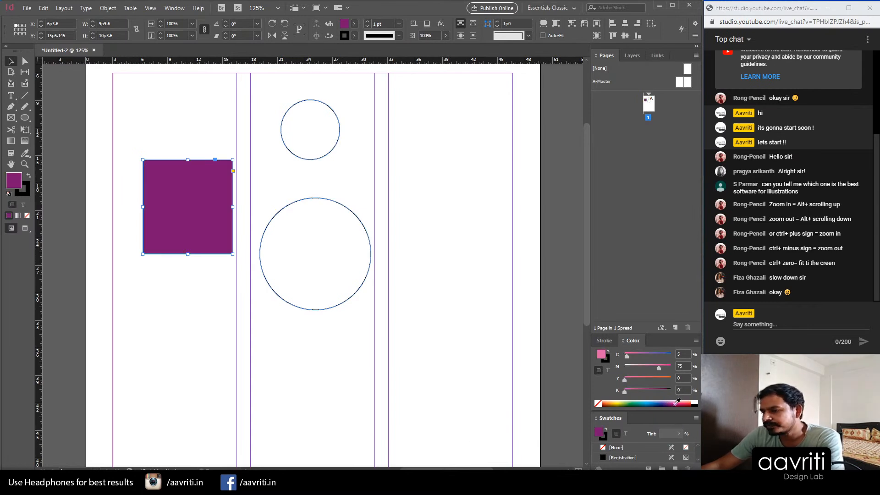
click(678, 402)
click(257, 349)
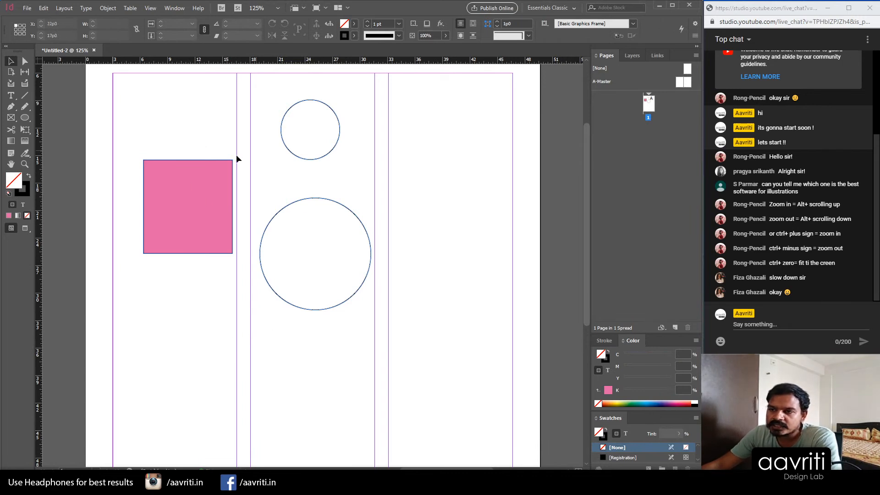
Step: Shift the pink rectangle to about X 4p10.4, Y 16p9, and move the small circle into the third column
drag(210, 206, 176, 219)
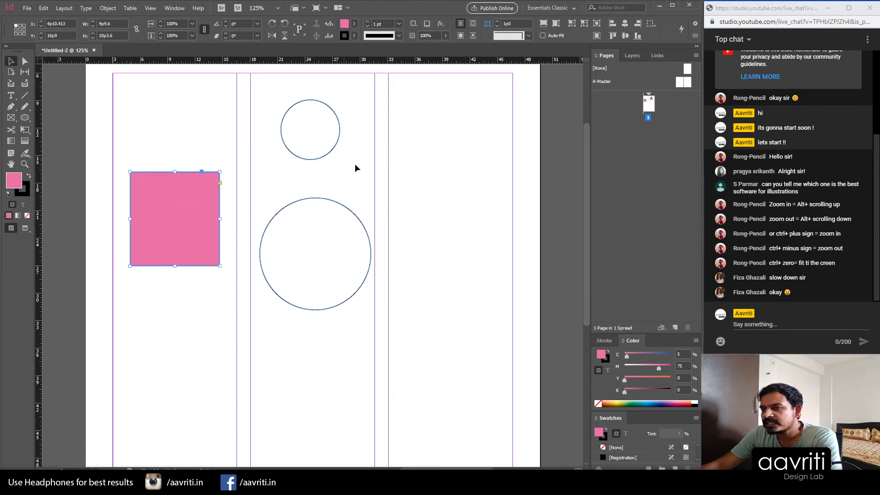
click(311, 125)
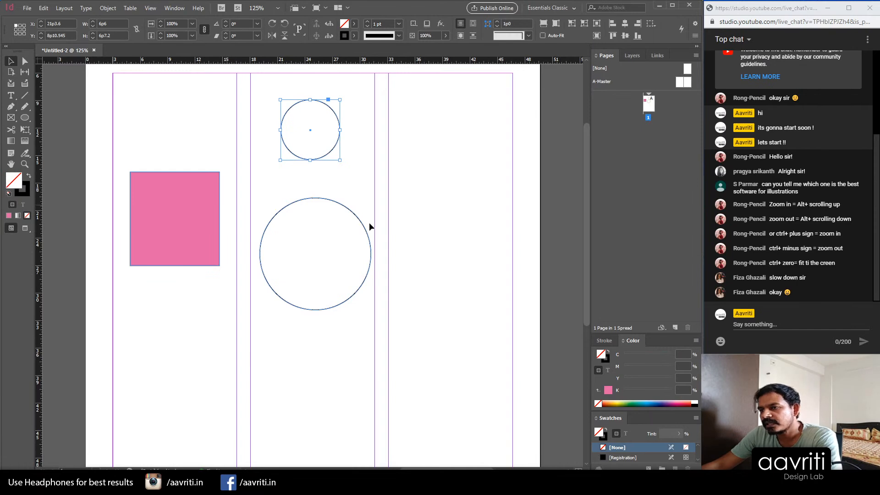
click(360, 186)
drag(335, 152, 453, 179)
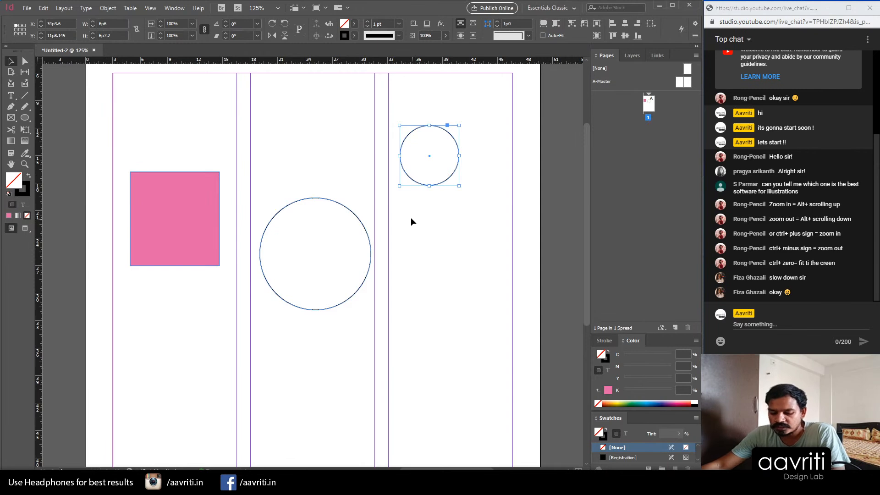
Step: Select different combinations of the shapes, finishing with the pink rectangle and both circles selected together
shift+click(277, 218)
shift+click(201, 181)
click(234, 357)
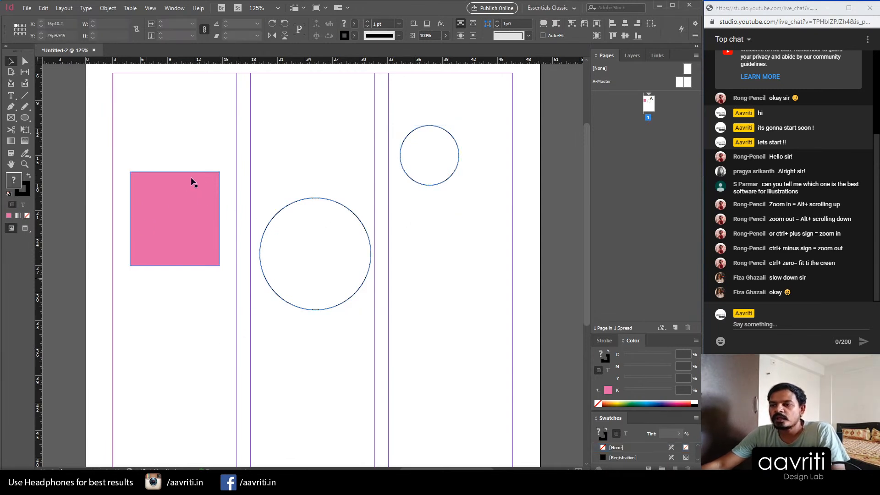
drag(124, 113, 386, 353)
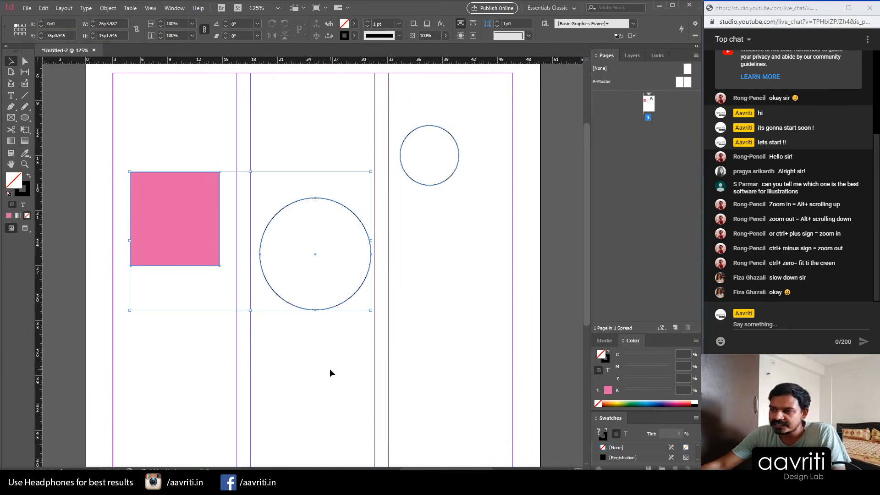
drag(483, 336, 344, 175)
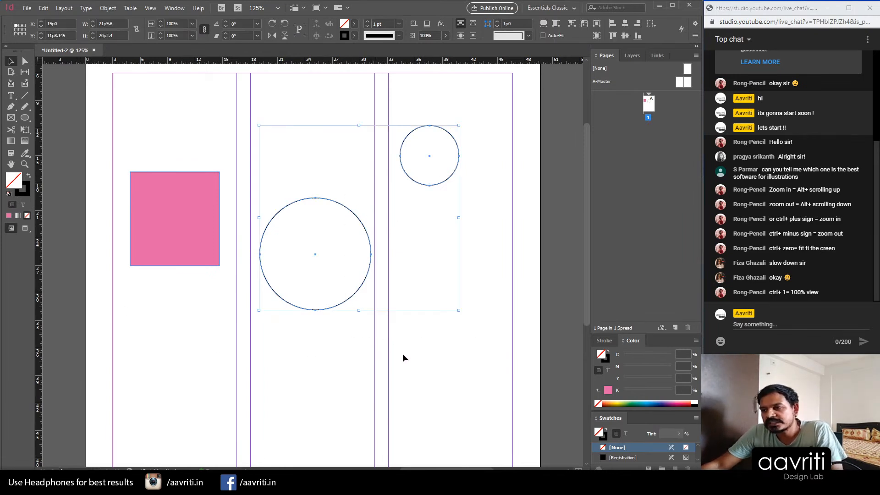
drag(489, 348, 158, 103)
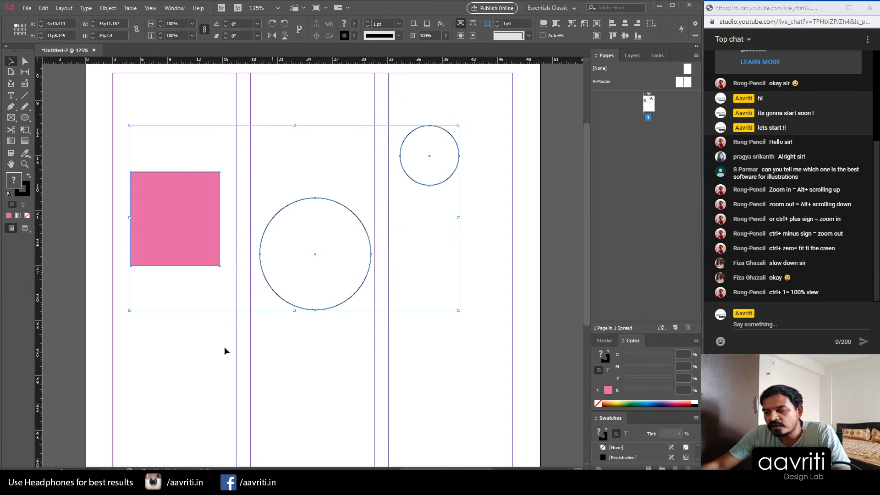
Step: Clear the selection, and use the Direct Selection tool to select the large circle's top anchor point and show its direction handles
click(343, 365)
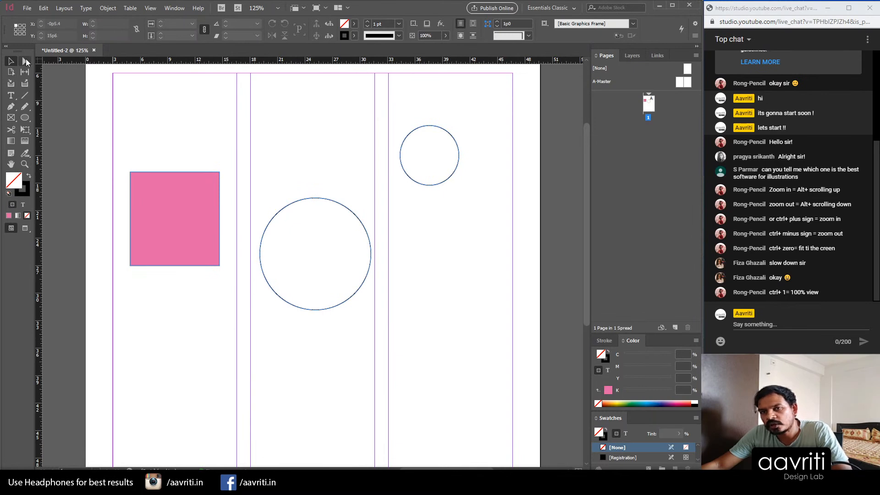
key(v)
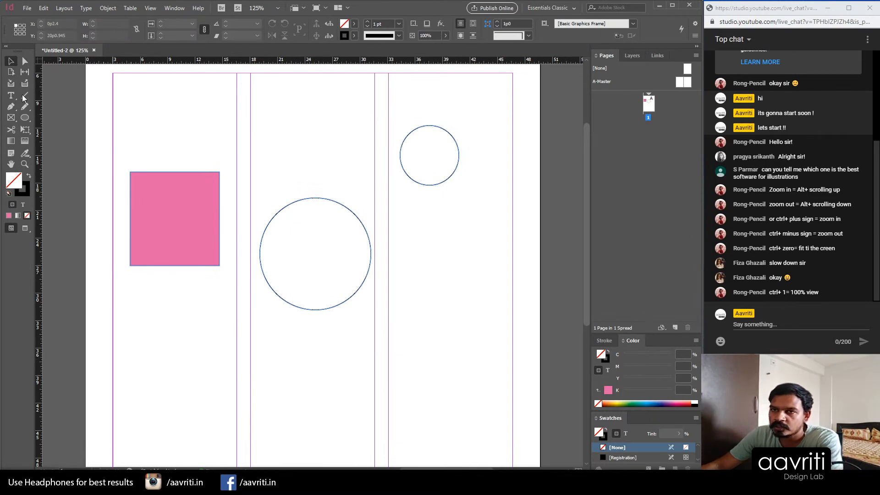
click(24, 60)
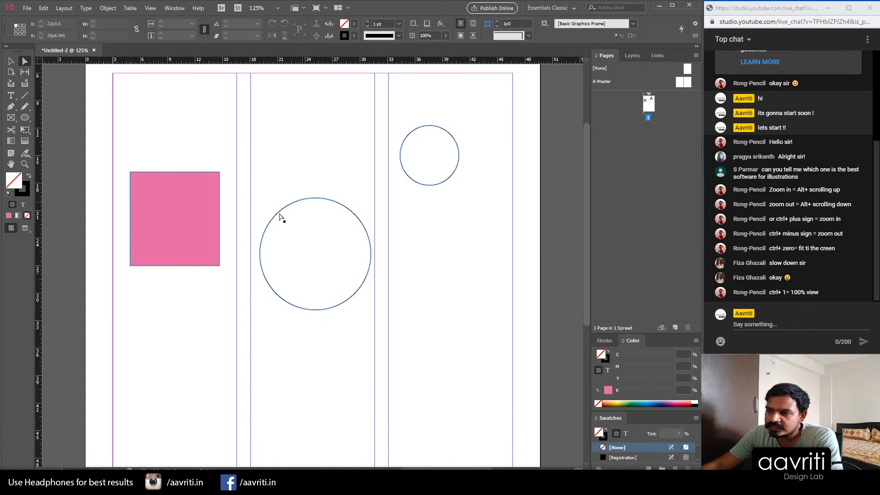
click(335, 206)
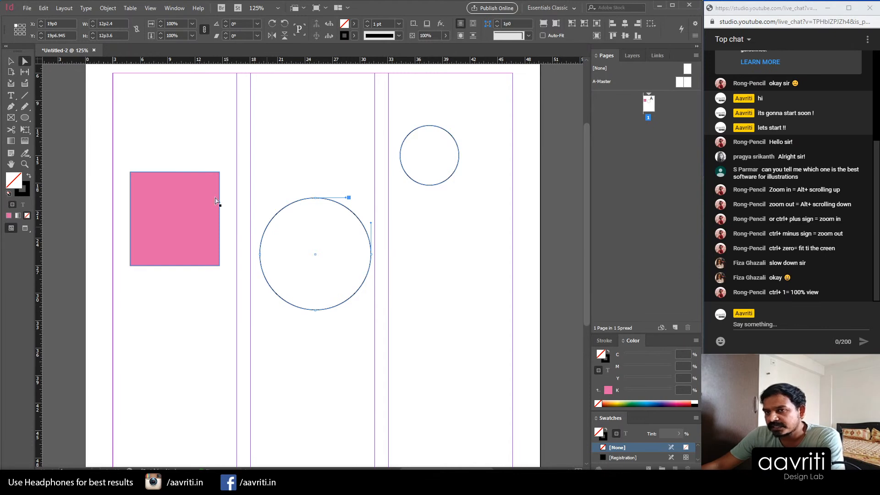
click(316, 199)
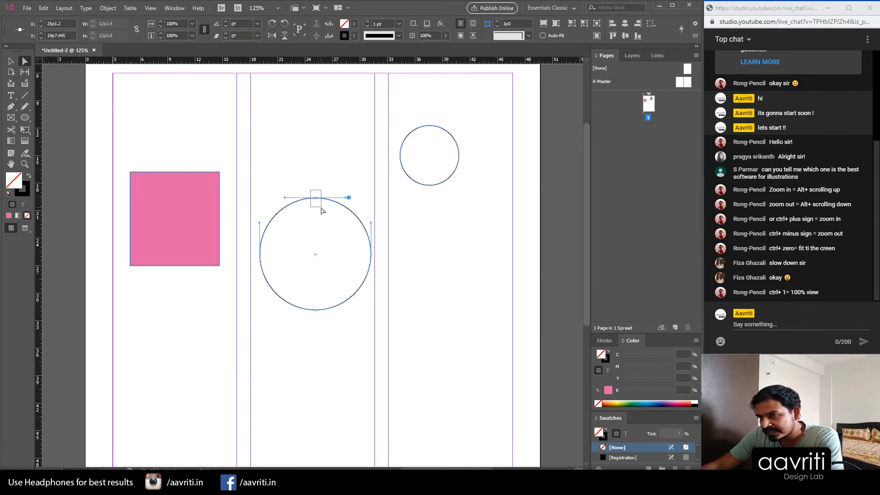
click(350, 193)
Step: Reshape the large circle into an irregular blob by adjusting the top and left direction handles and pulling the right anchor point outward
drag(305, 190, 327, 267)
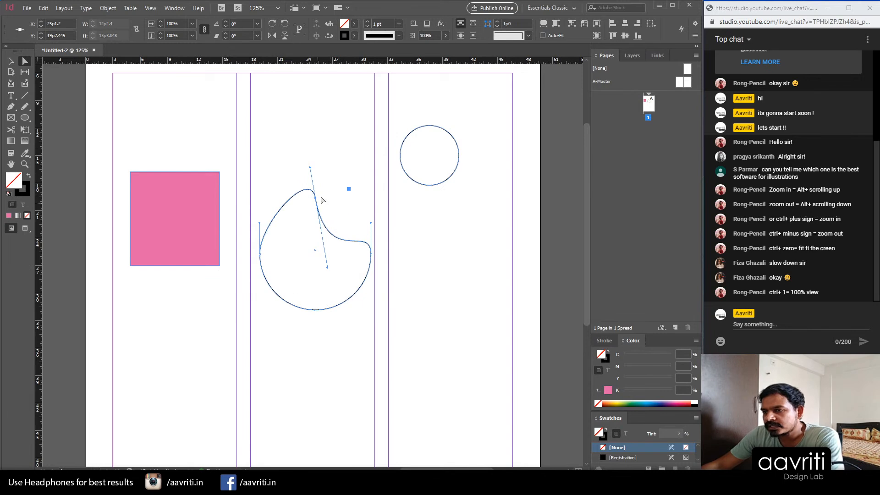
drag(311, 171, 284, 161)
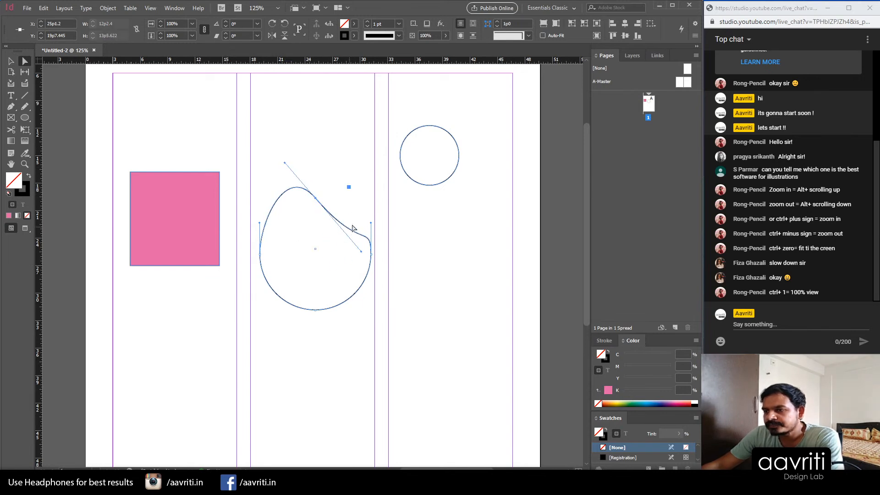
drag(362, 252, 337, 284)
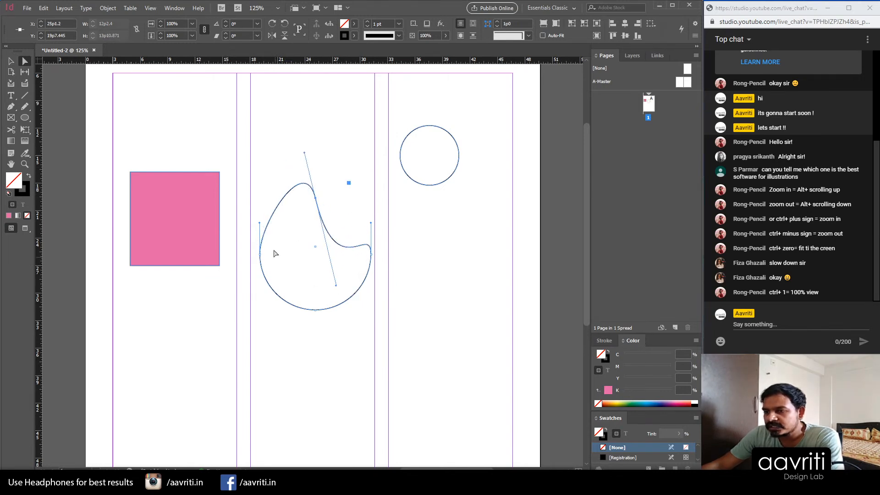
drag(260, 223, 240, 222)
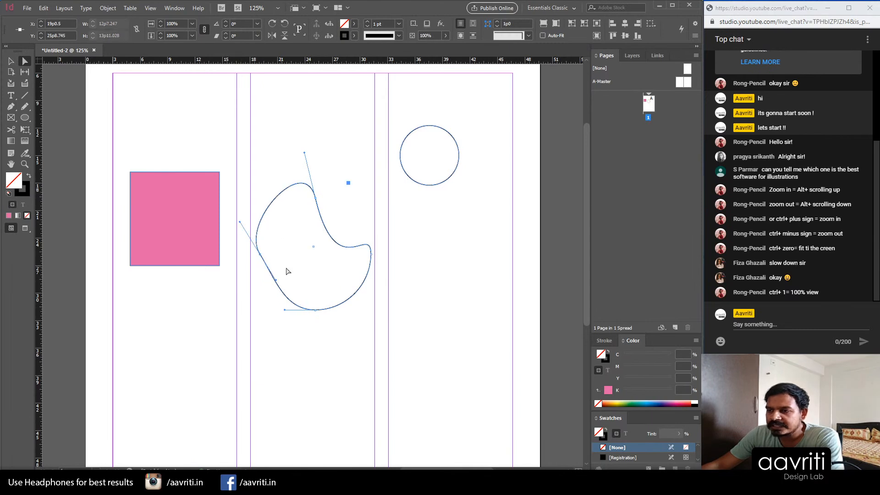
drag(373, 258, 397, 261)
drag(336, 285, 347, 225)
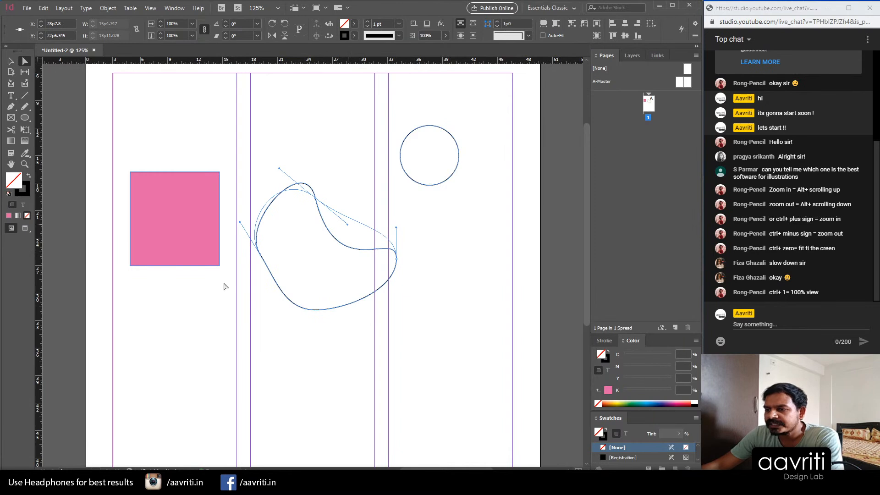
Step: Delete the reshaped circle, the pink rectangle and the small circle, leaving the page empty
click(11, 61)
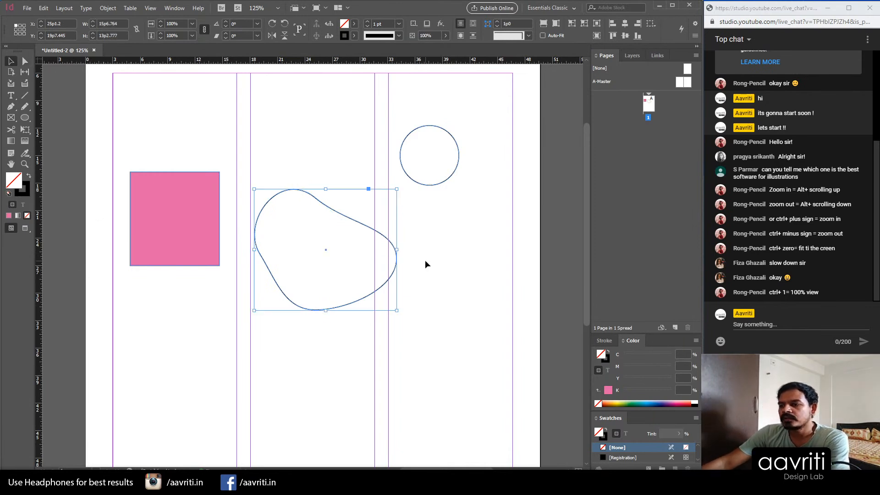
key(Delete)
drag(465, 296, 127, 144)
key(Delete)
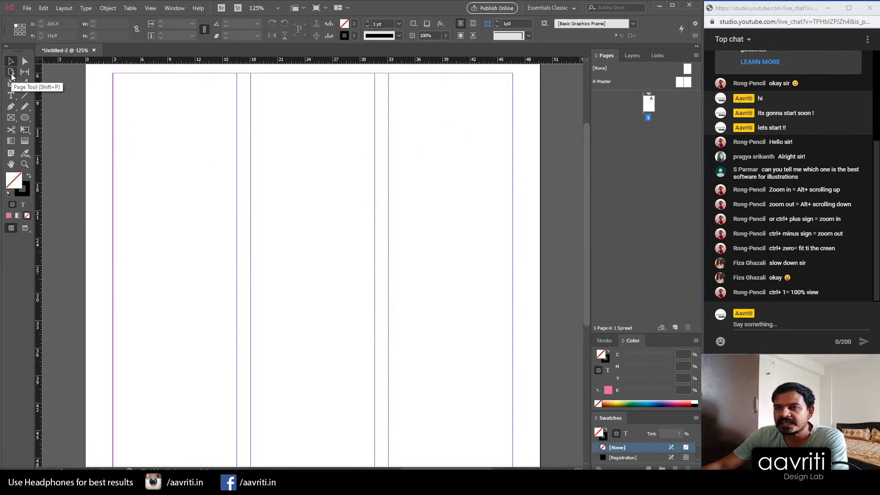
Step: Select the A4 page with the Page tool, examine its edges and handles, and return to the Selection tool
click(11, 74)
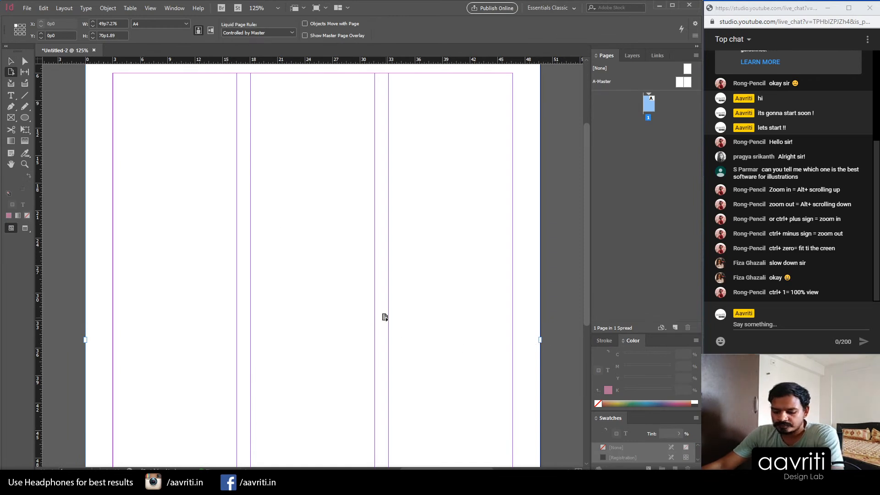
scroll(303, 258, down, 4)
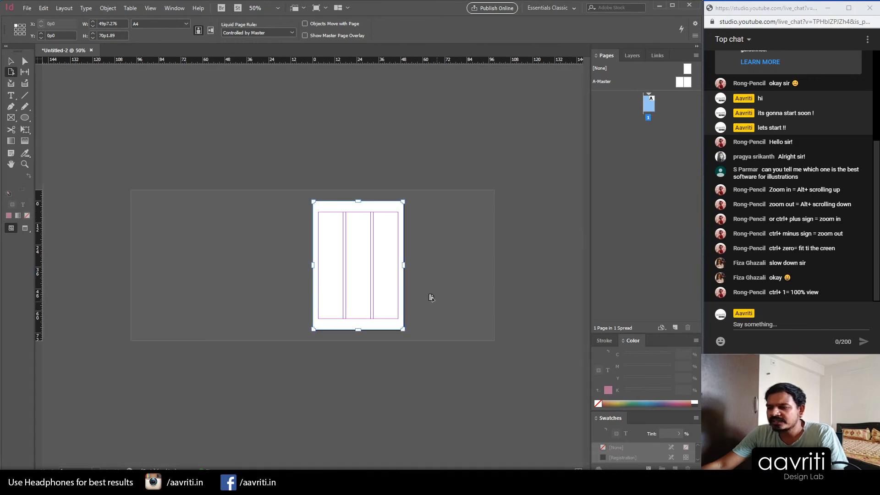
scroll(431, 299, up, 4)
key(ctrl+minus)
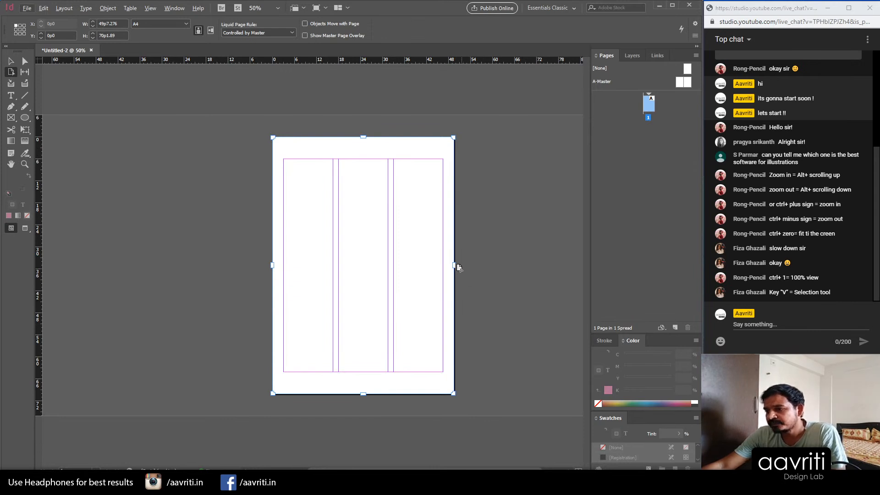
key(v)
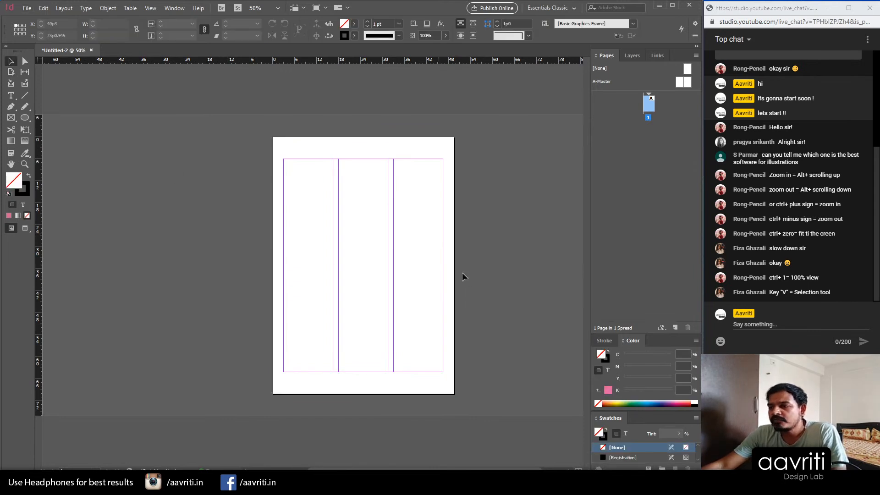
key(shift+p)
click(444, 267)
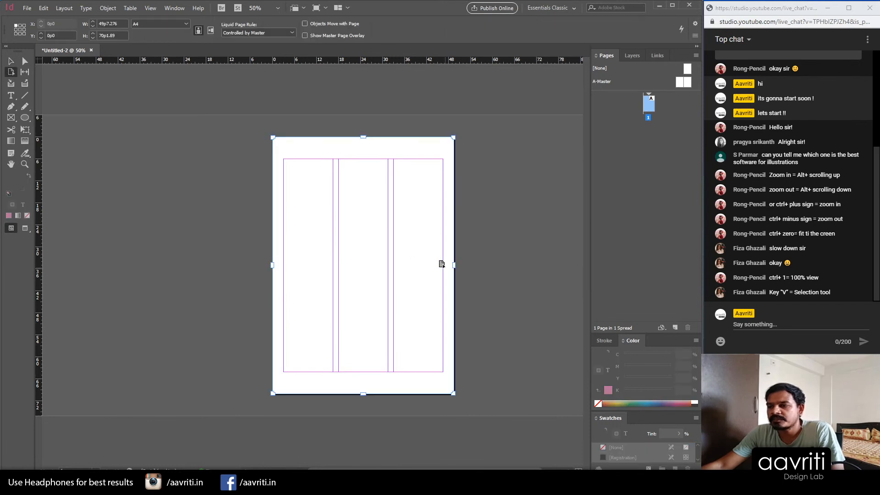
key(v)
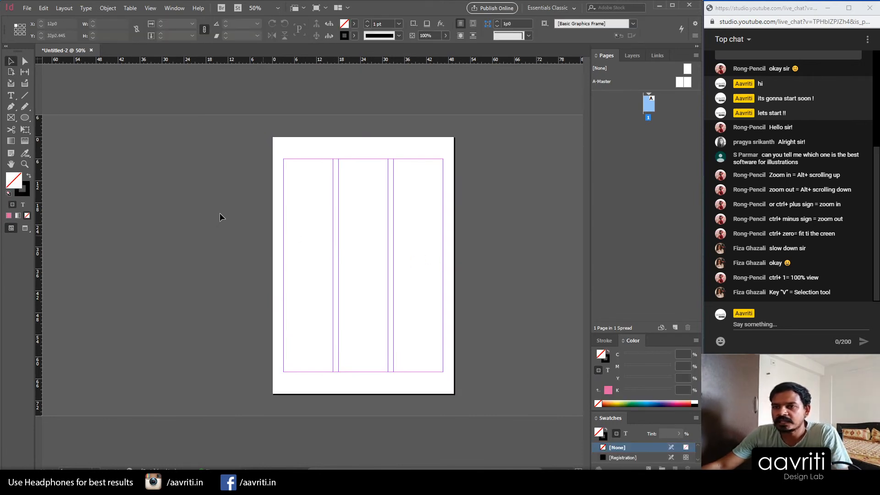
Step: Draw three upright rectangles side by side across the columns, each about 10p wide and 17p2 high
click(25, 72)
scroll(470, 246, up, 2)
scroll(338, 246, down, 2)
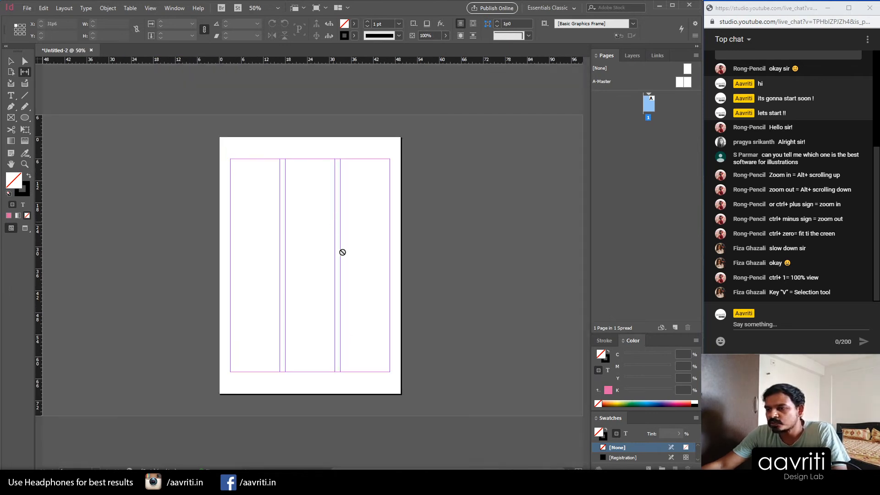
scroll(356, 264, up, 1)
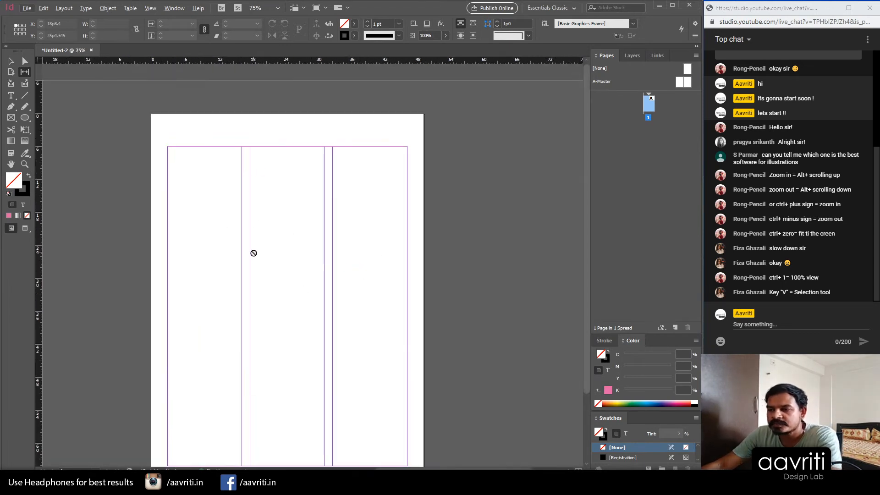
scroll(289, 284, down, 1)
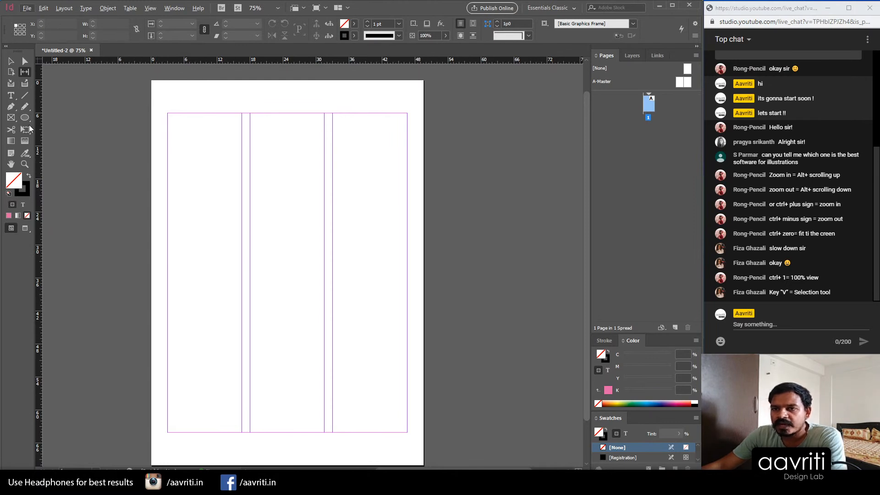
drag(25, 118, 64, 128)
drag(187, 174, 245, 270)
drag(260, 178, 318, 273)
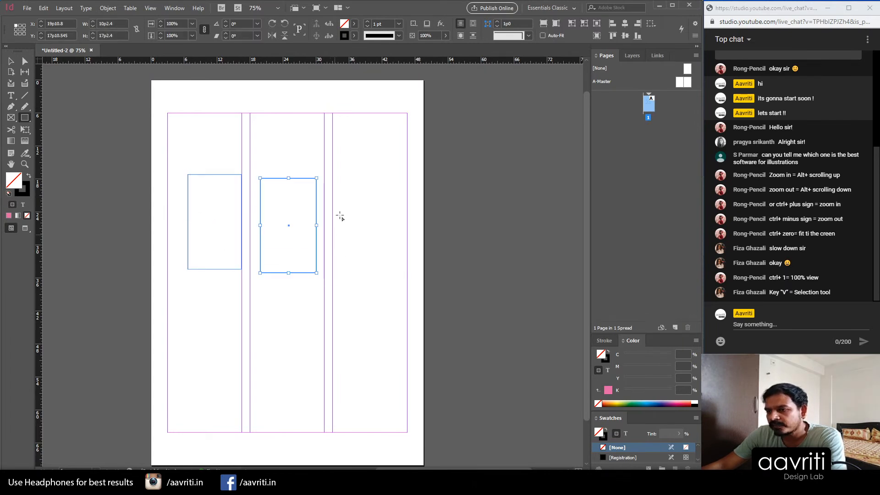
drag(337, 178, 391, 273)
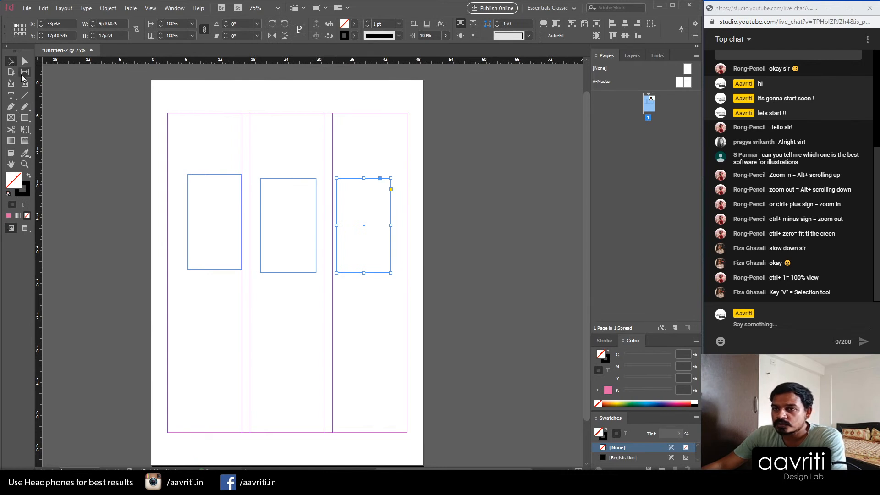
Step: Use the Gap tool to shift the gap between the first two rectangles right and partly back left, keeping its width
click(25, 72)
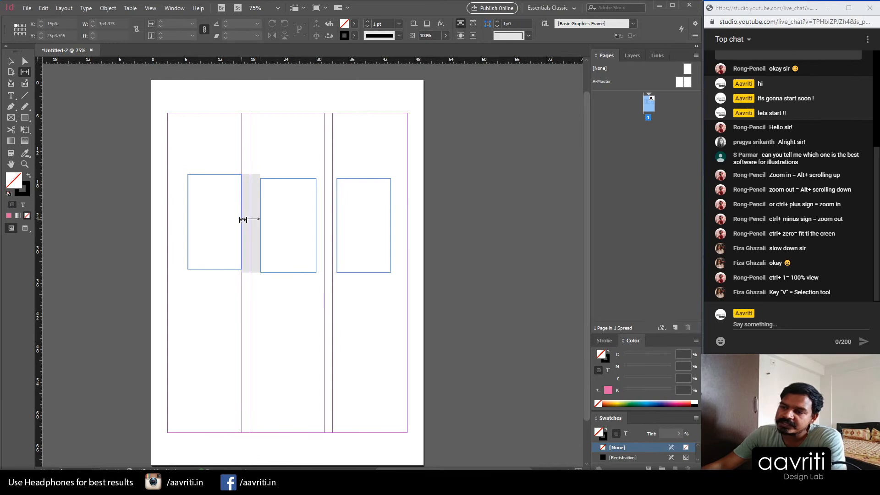
mouse_move(251, 221)
mouse_down()
mouse_move(281, 232)
mouse_move(222, 232)
mouse_move(267, 228)
mouse_up()
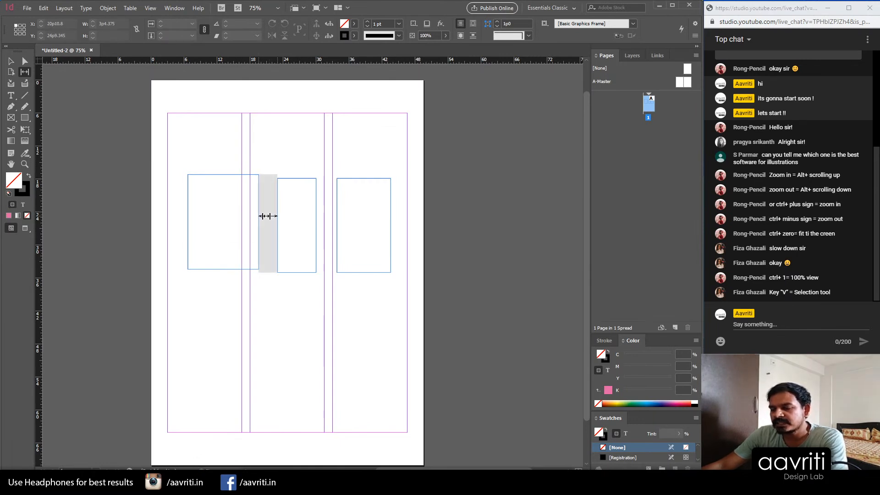
mouse_move(268, 215)
mouse_down()
mouse_move(256, 218)
mouse_move(270, 221)
mouse_move(258, 275)
mouse_move(261, 222)
mouse_move(275, 220)
mouse_move(265, 221)
mouse_up()
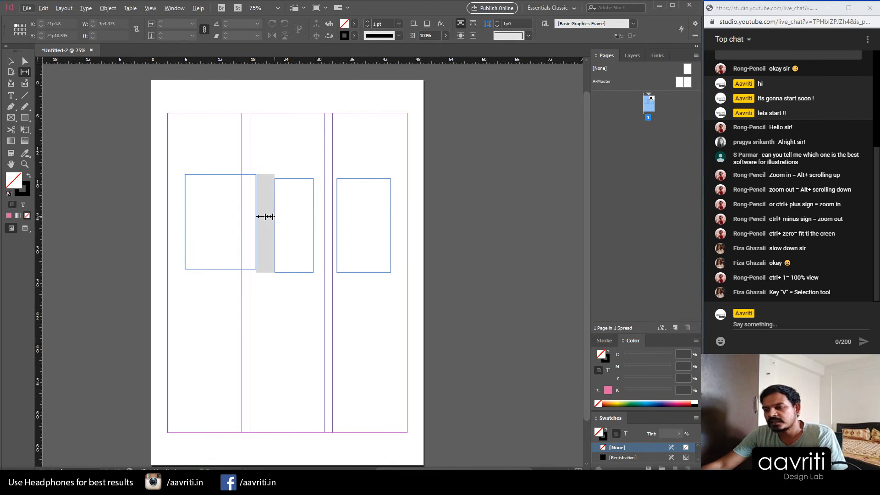
drag(266, 216, 256, 247)
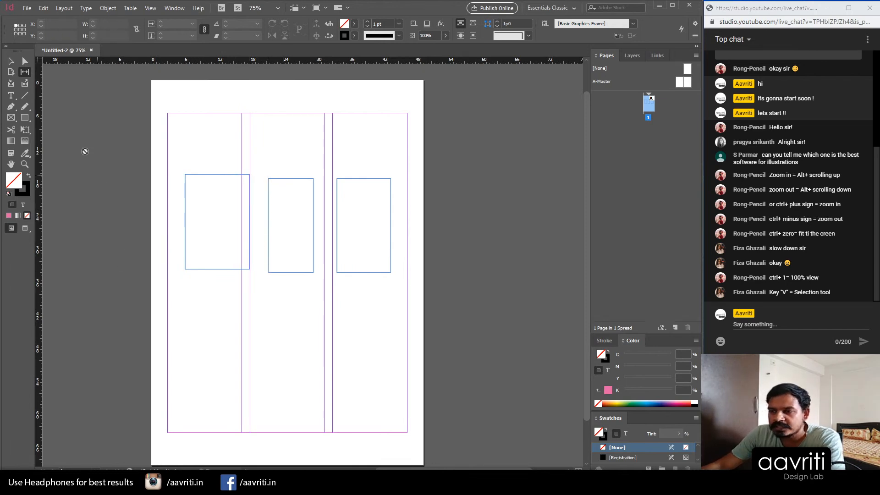
Step: Select all three rectangles together and delete them from the page
click(11, 62)
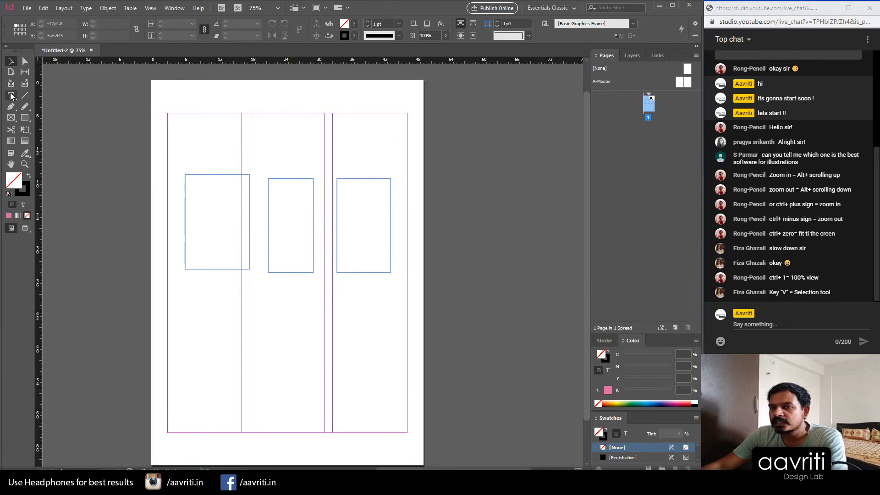
drag(158, 141, 505, 357)
key(Delete)
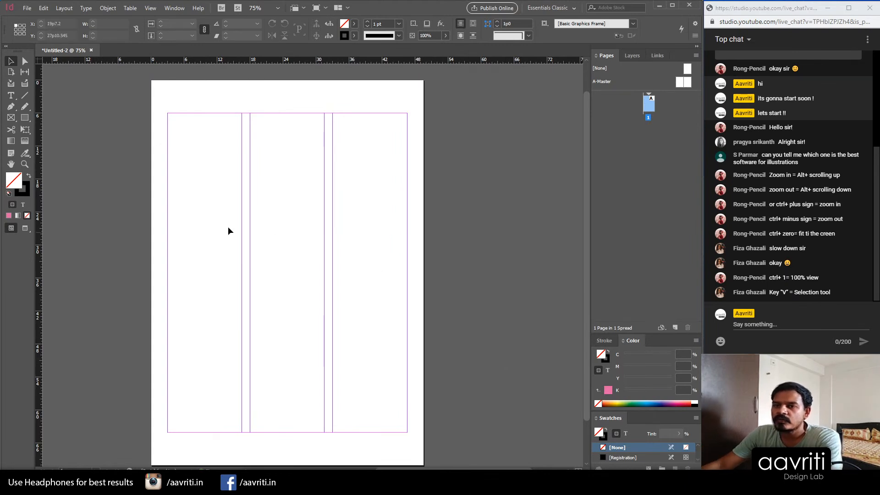
Step: Draw a text frame about 13p0 wide and 9p0 high in the middle column with the Type tool
drag(11, 95, 45, 108)
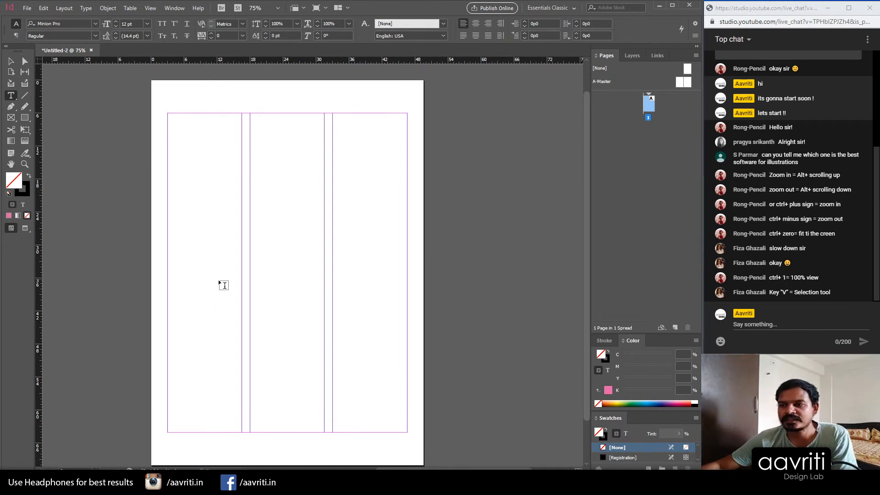
click(18, 96)
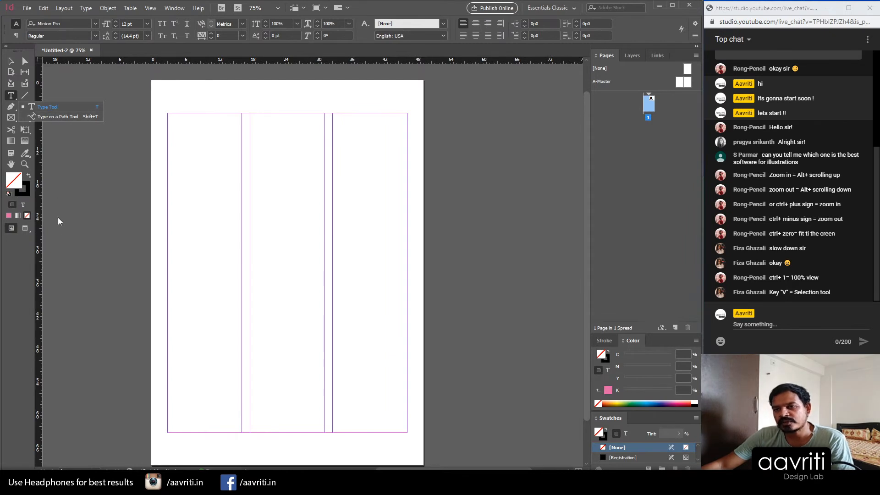
click(48, 108)
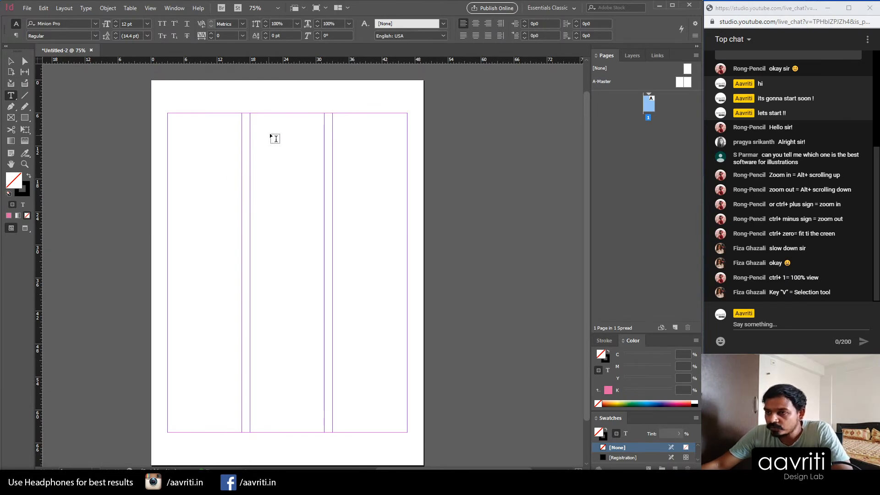
scroll(275, 137, up, 2)
scroll(277, 156, up, 1)
scroll(164, 148, down, 1)
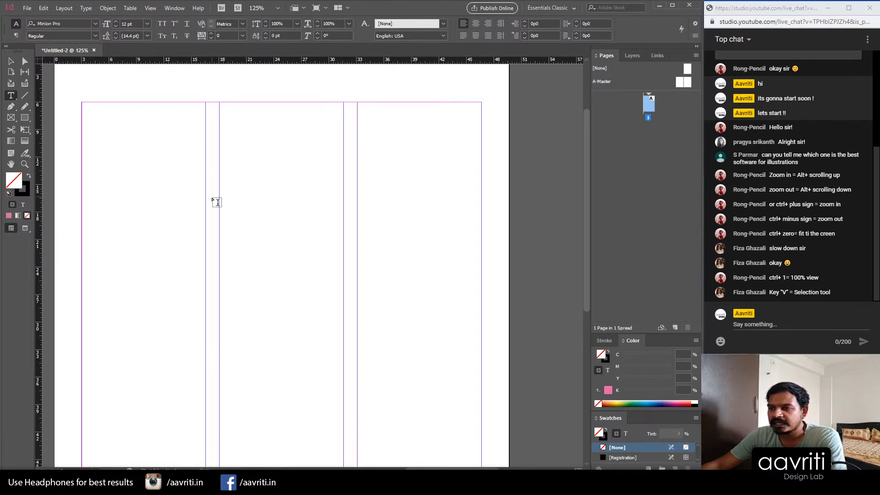
drag(221, 149, 341, 232)
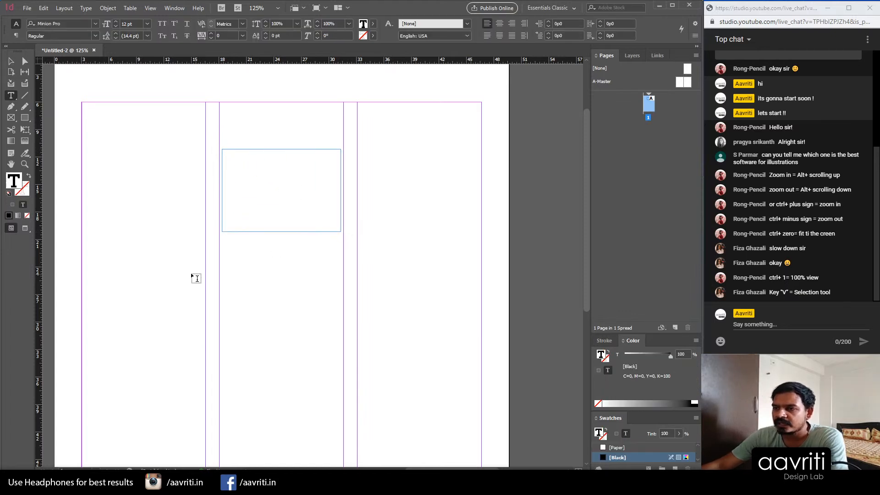
Step: Enter "Now you can type" in the new text frame and deselect the frame
text(Now)
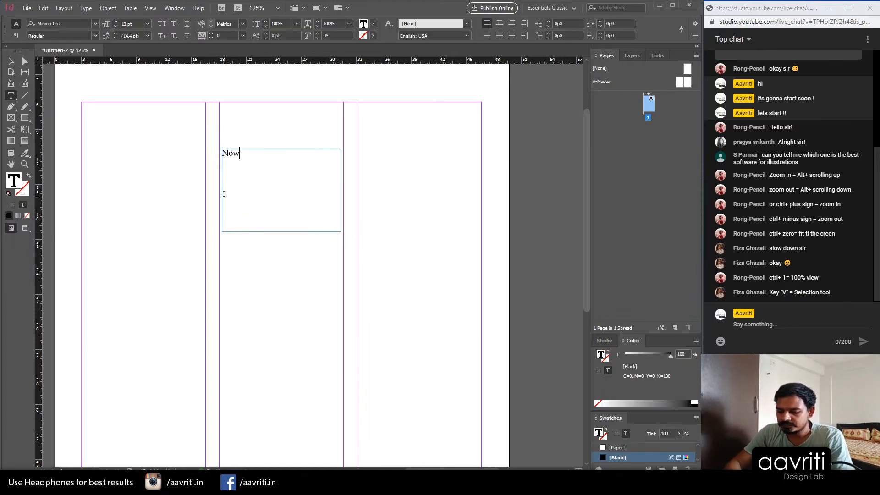
text( yout)
key(BackSpace)
text(can type)
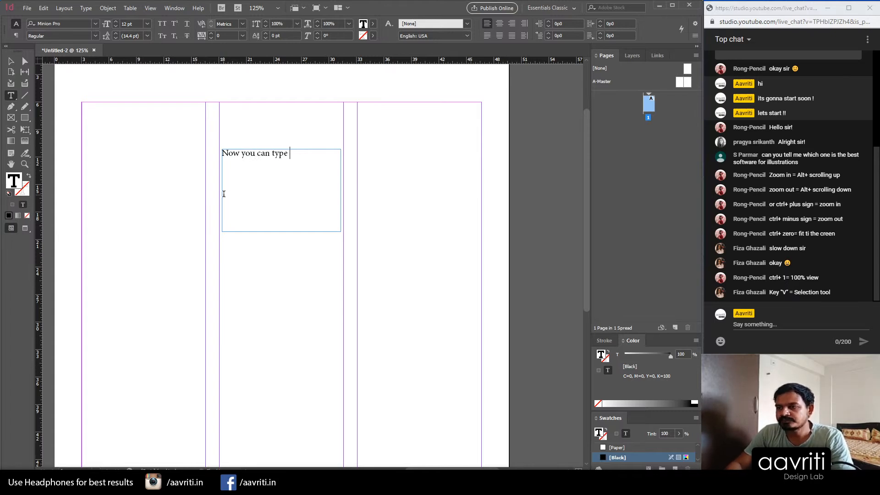
click(11, 61)
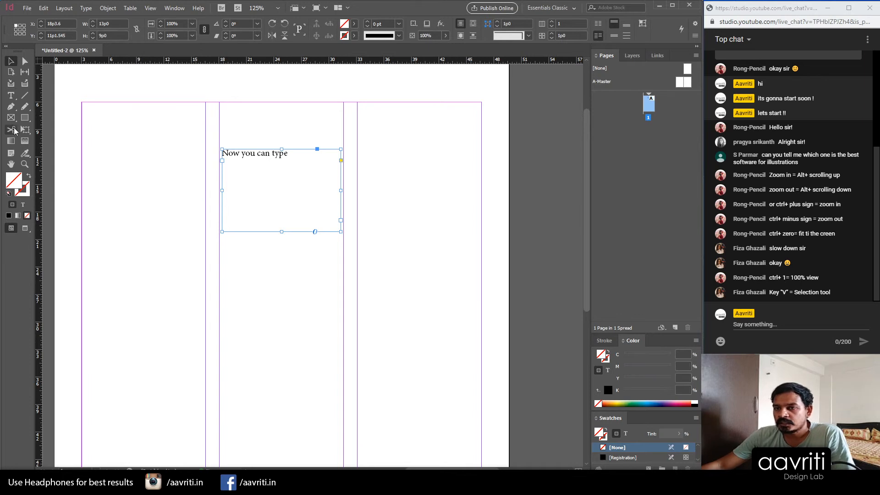
click(11, 96)
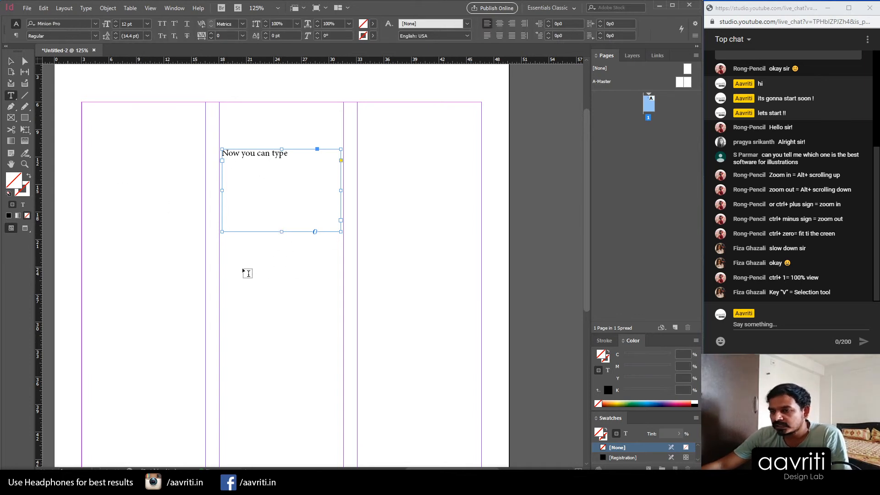
click(11, 95)
click(259, 302)
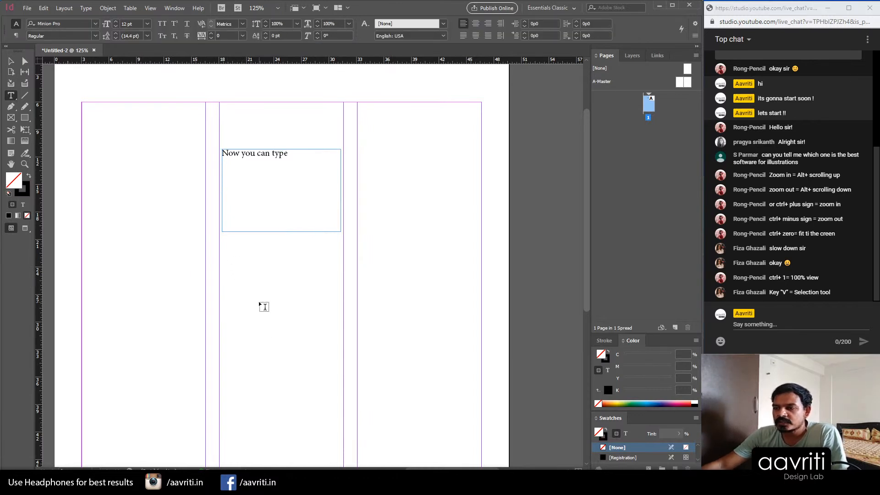
Step: Move the text frame up and right across the column gap, and drag it back to about X 19p3.85, Y 12p9
click(11, 61)
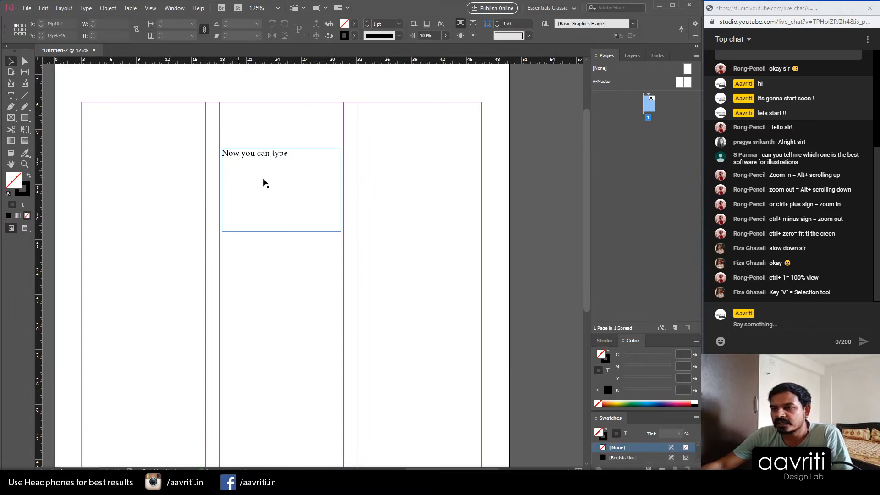
drag(262, 152, 330, 136)
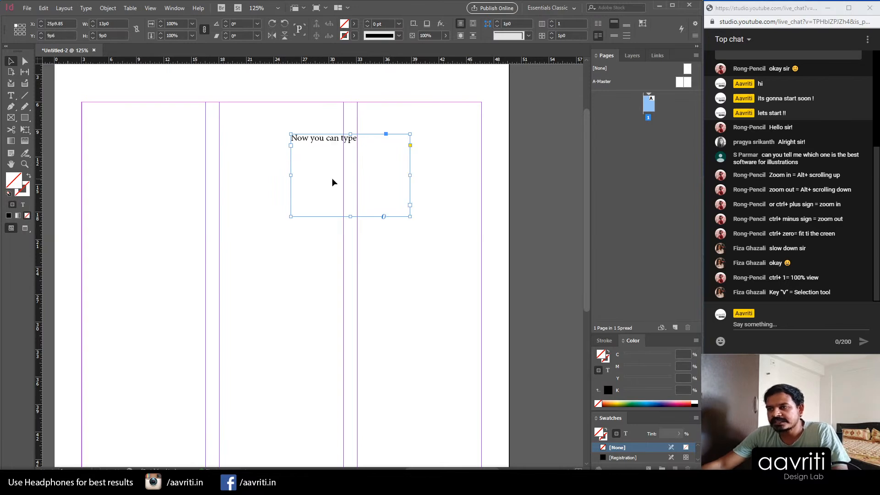
drag(332, 140, 273, 170)
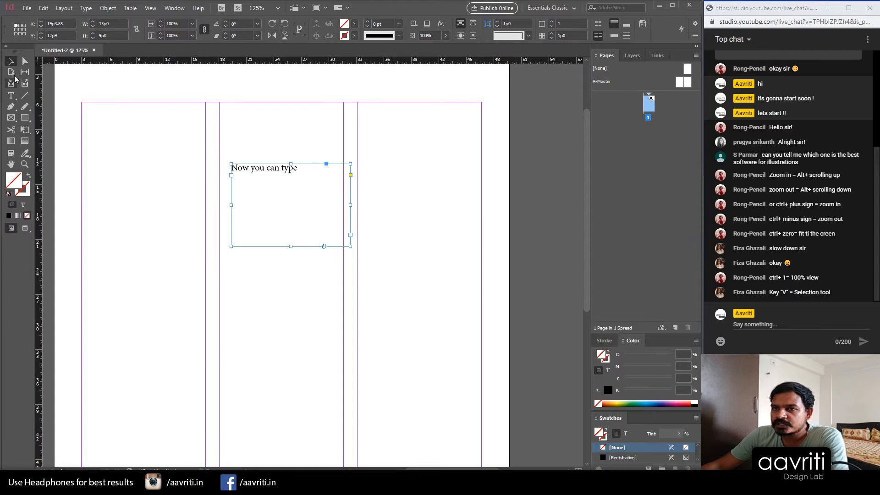
Step: Highlight the whole line of text with the Type tool, and return to having its frame selected
click(12, 96)
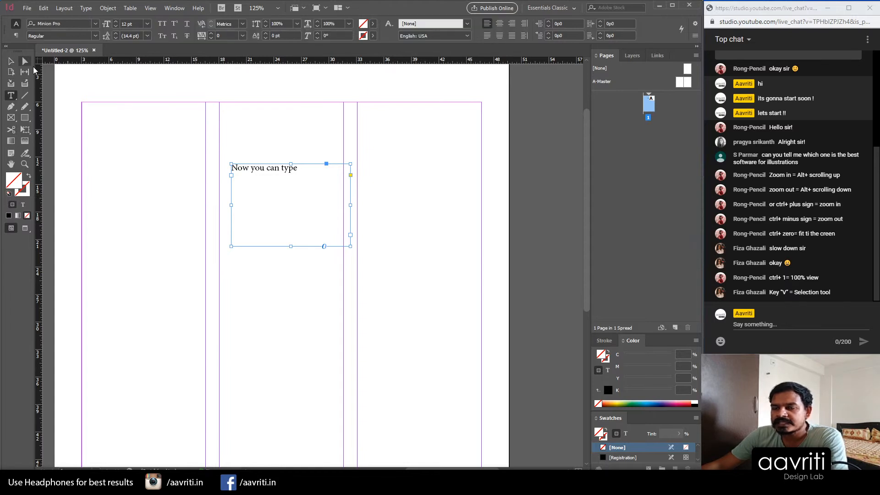
drag(300, 169, 1, 164)
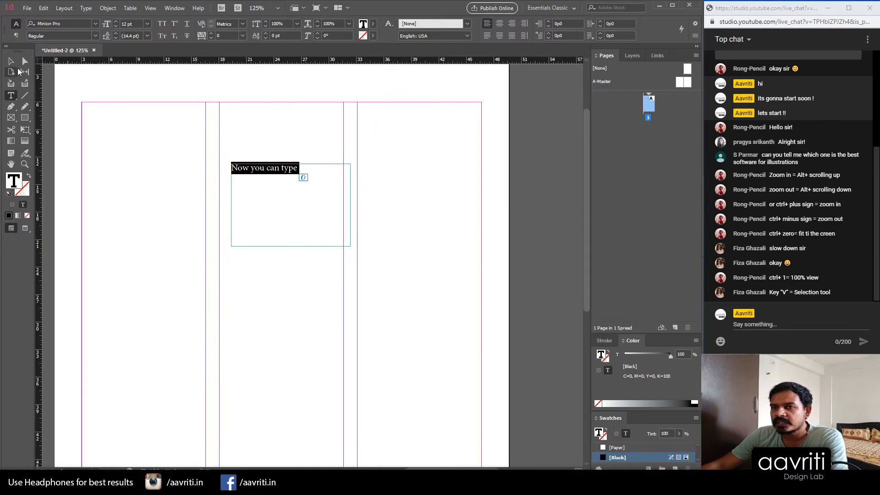
key(Escape)
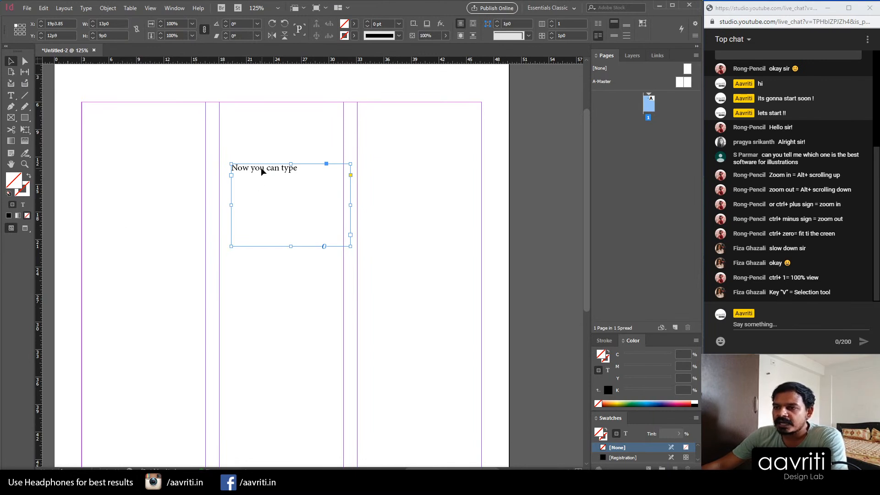
Step: Display the character formatting controls for the Type tool, and delete the text frame from the page
click(11, 96)
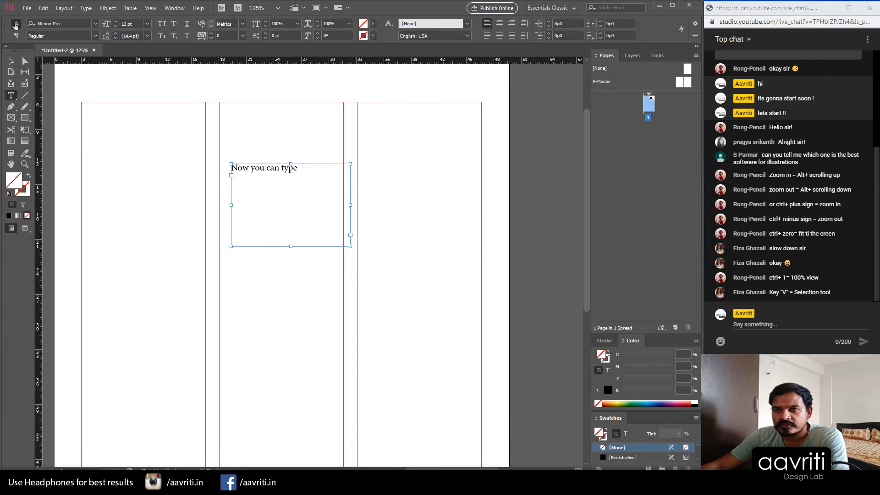
key(ctrl+alt+7)
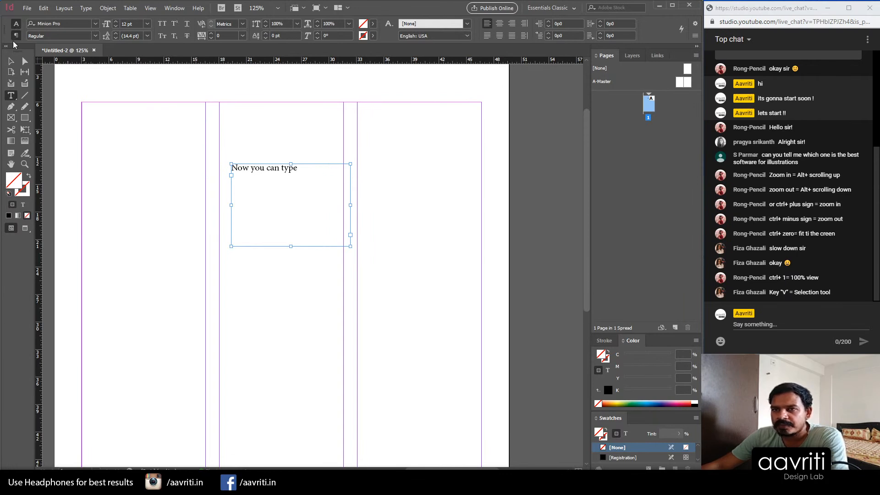
click(16, 24)
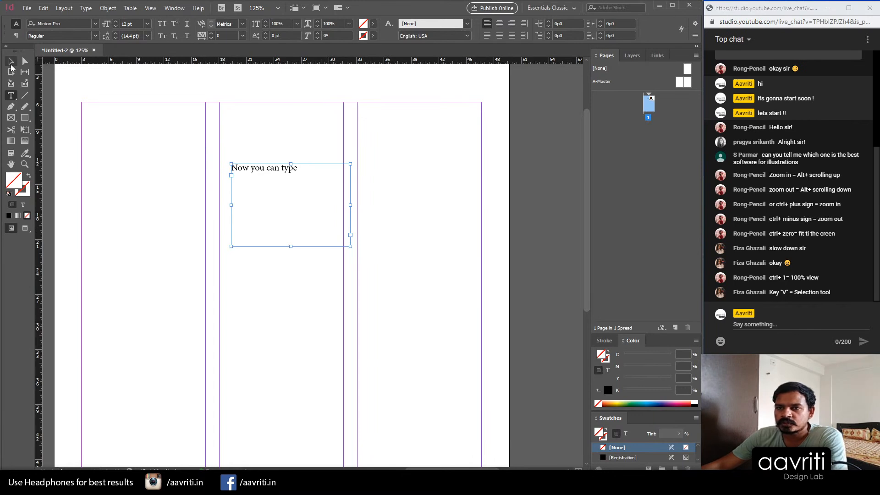
click(11, 62)
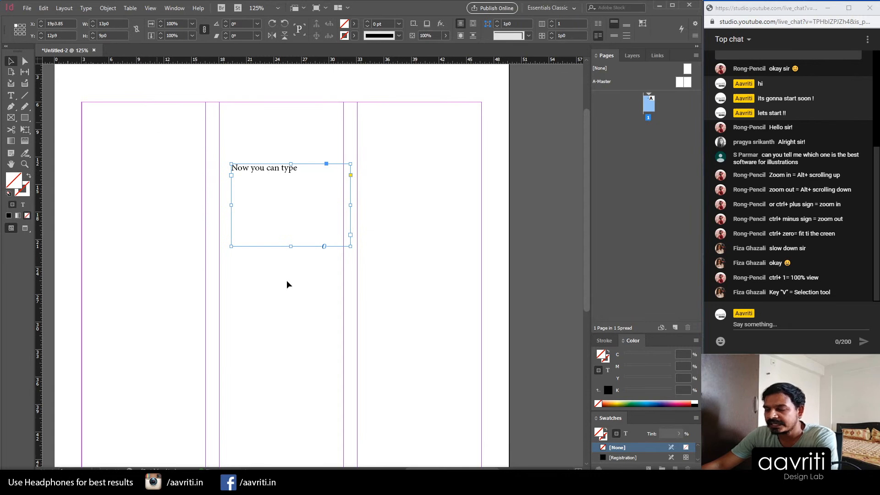
key(Delete)
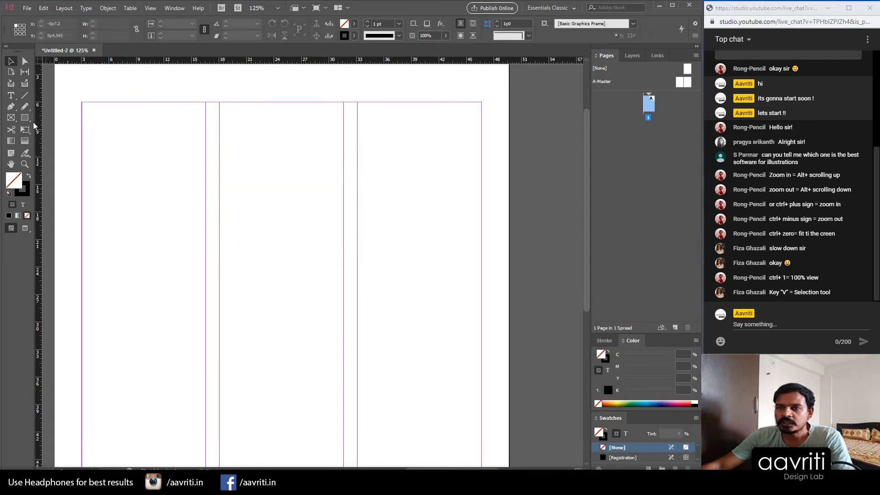
Step: Draw a horizontal line about 22p10 long across the columns and a vertical line about 16p2 long crossing it
click(25, 98)
drag(176, 172, 385, 165)
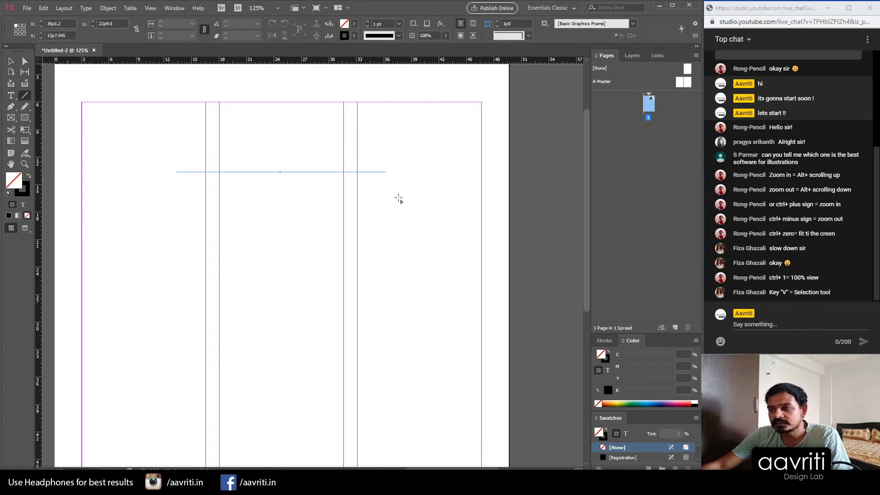
drag(277, 141, 294, 289)
Step: Select both crossing lines together and delete them
click(11, 72)
click(11, 61)
drag(431, 133, 244, 339)
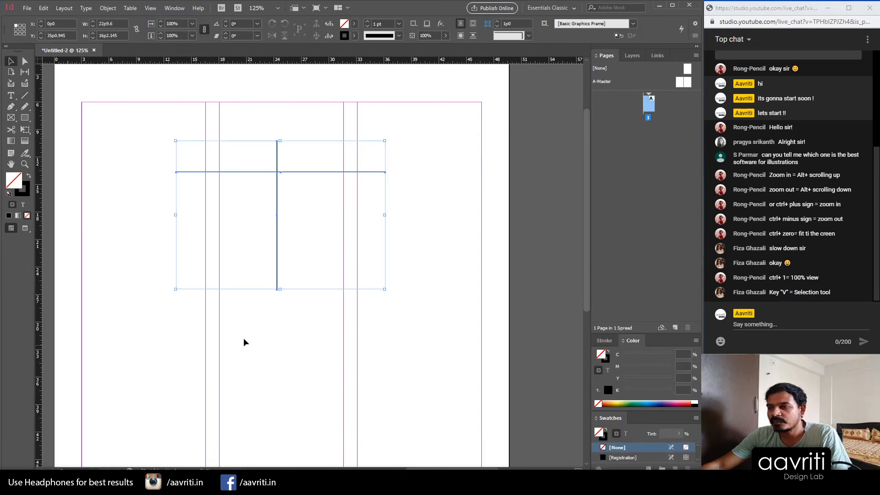
key(Delete)
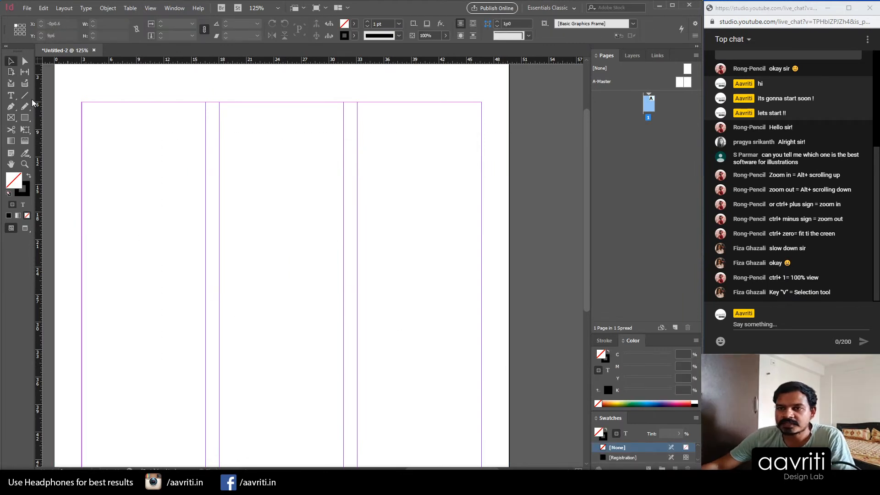
Step: Draw an S-shaped curve with the Pen tool, ending in a sharp corner, and continue it as a bowl-like curve rising toward the middle column
click(13, 108)
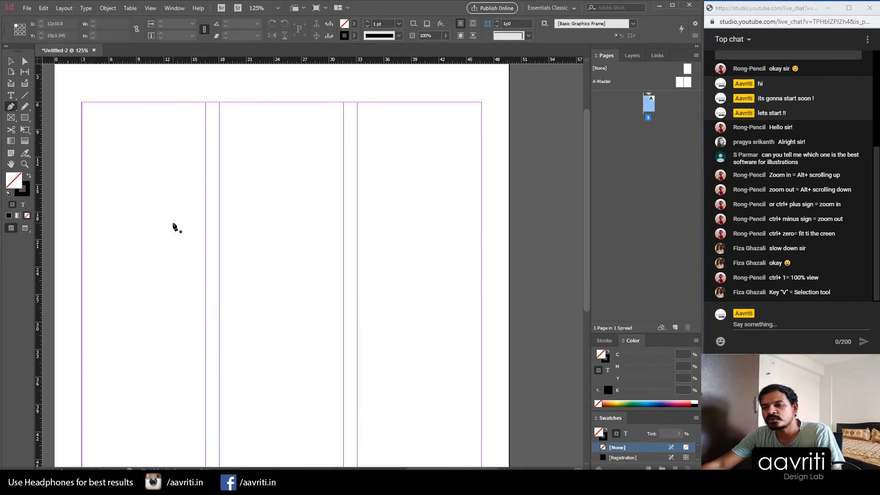
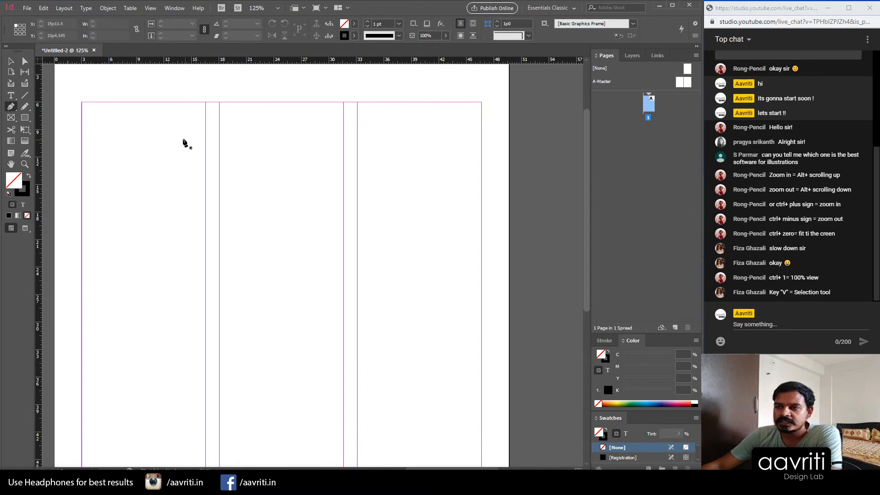
click(183, 139)
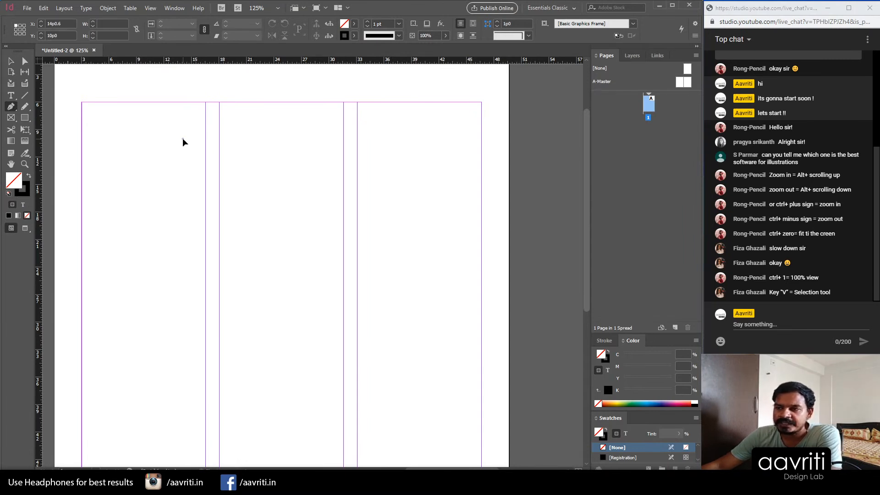
drag(216, 235, 293, 266)
drag(150, 328, 91, 283)
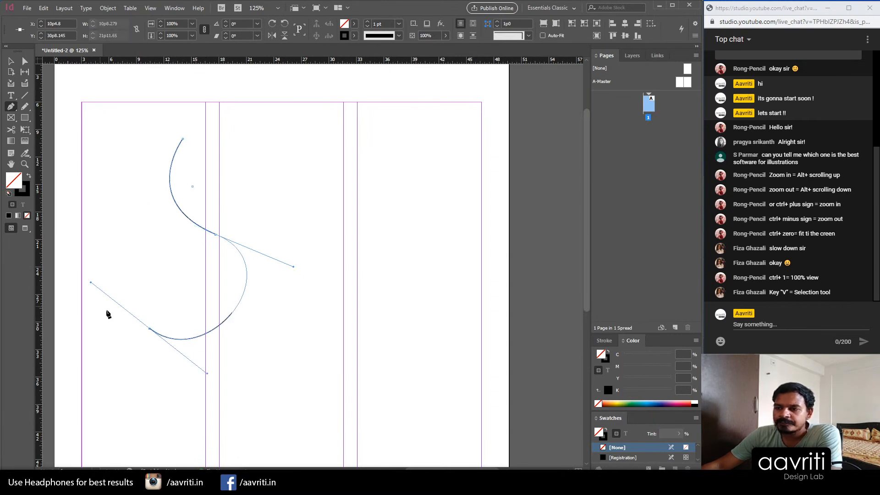
click(150, 329)
drag(226, 364, 284, 351)
drag(276, 257, 254, 219)
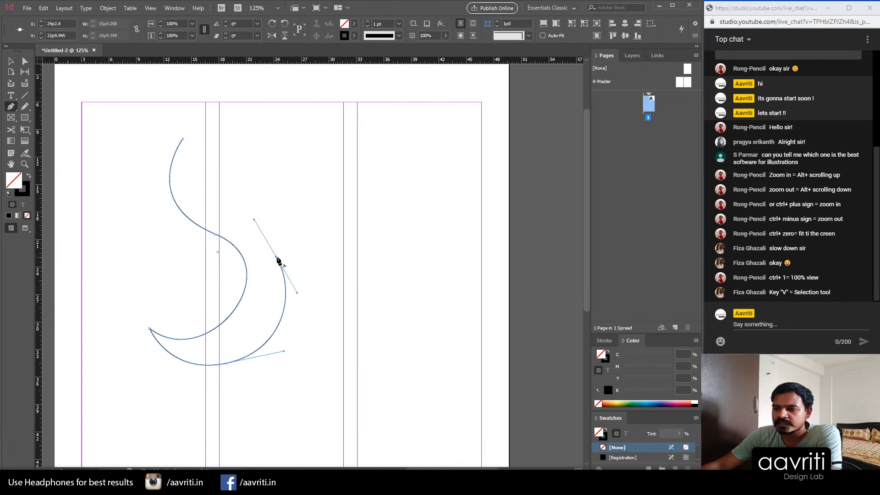
Step: Continue the path around its outer underside and inner curve, and close it into a flame-like shape about 22p3 wide and 29p11 high
drag(295, 353, 268, 404)
click(126, 389)
drag(104, 367, 81, 341)
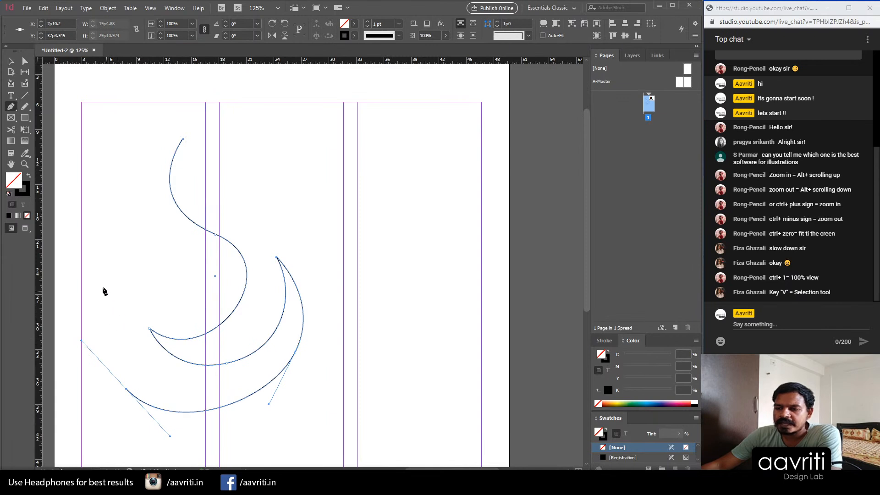
click(107, 271)
drag(202, 306, 246, 276)
drag(171, 247, 130, 243)
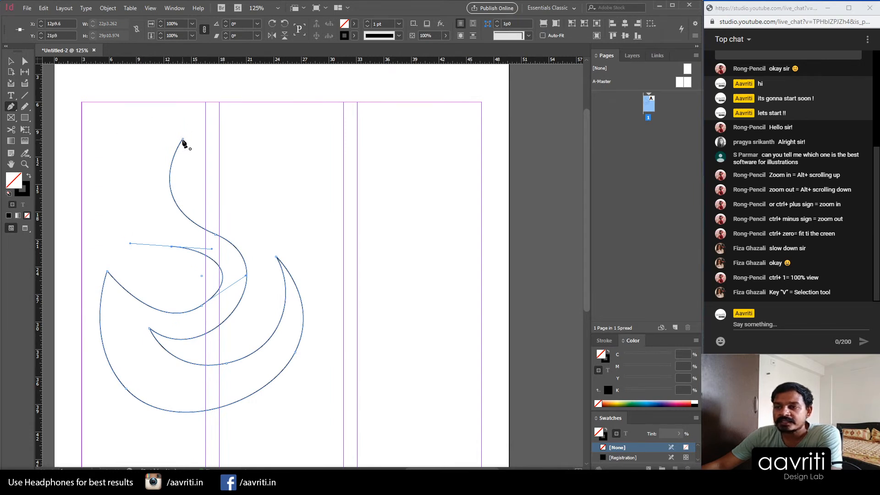
drag(182, 139, 117, 156)
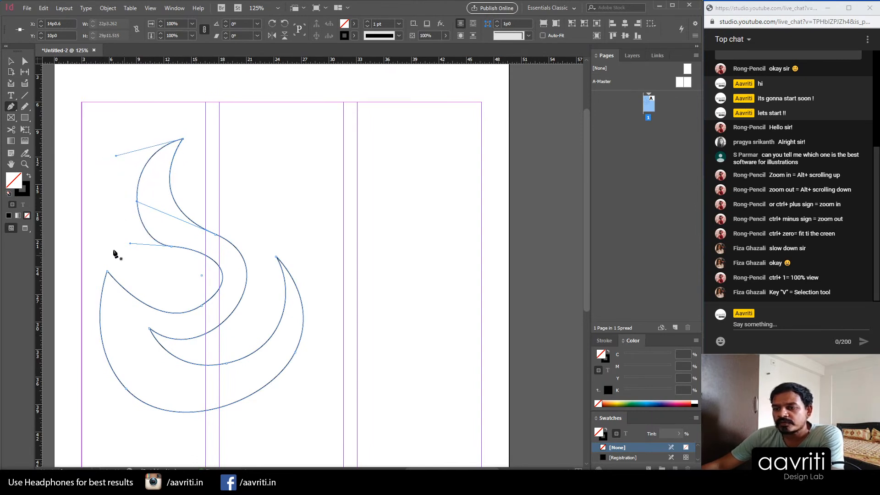
Step: Select the closed flame-like shape with the Selection tool and delete it from the page
click(11, 61)
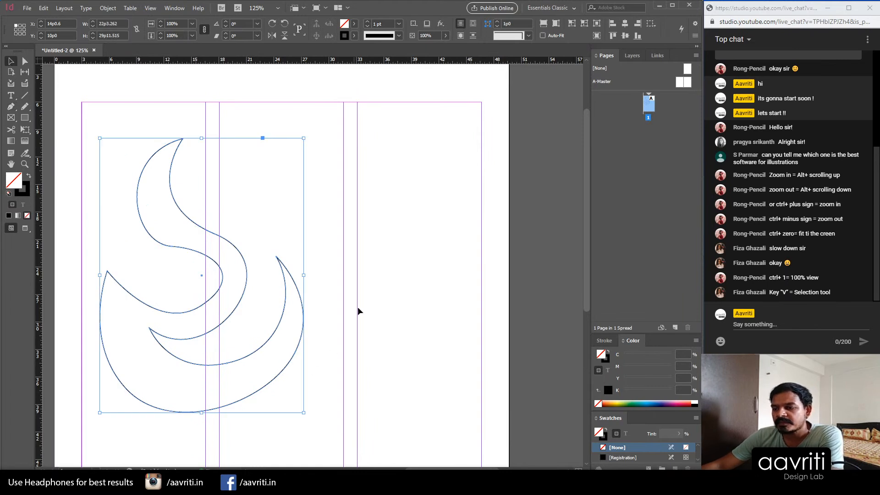
click(358, 396)
click(137, 248)
key(Delete)
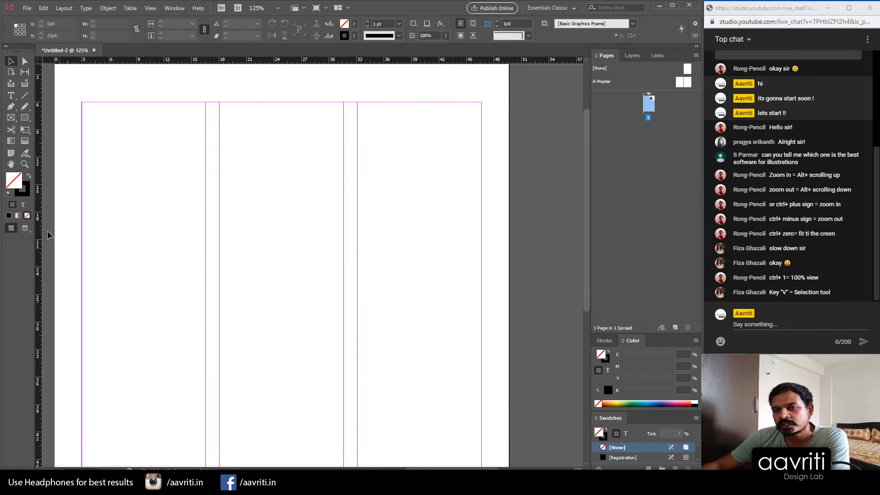
click(15, 109)
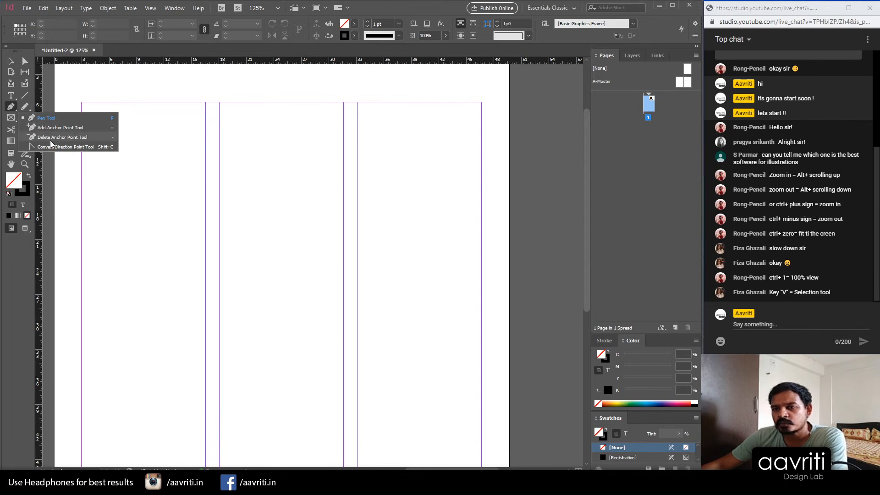
click(11, 107)
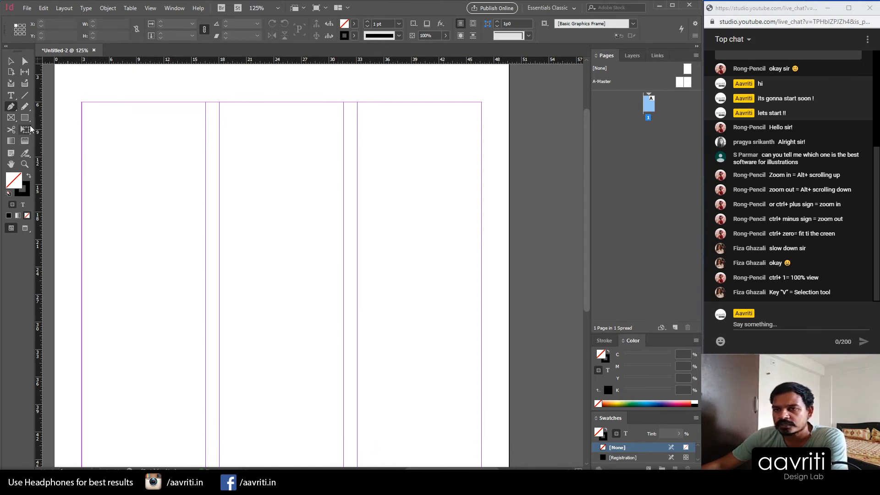
click(25, 108)
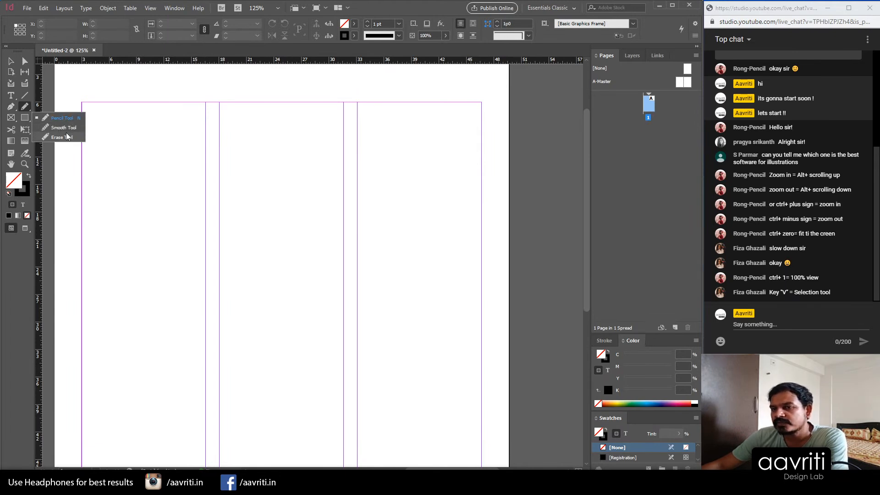
click(27, 119)
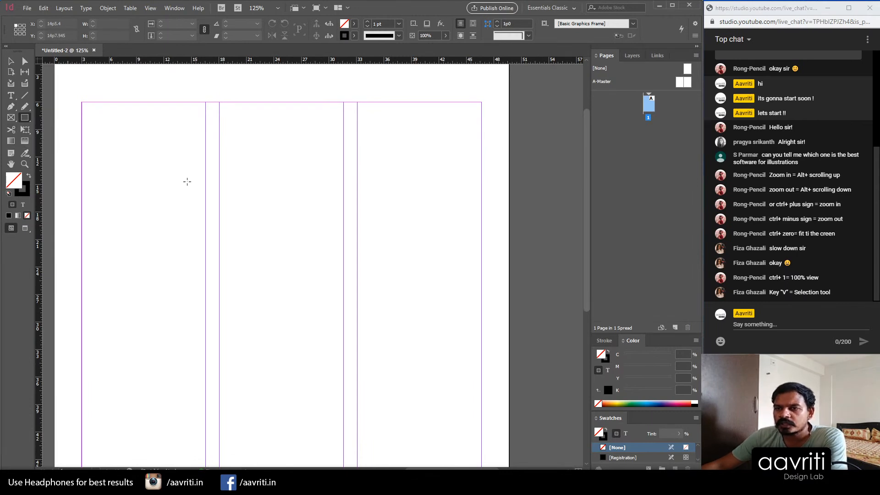
Step: Draw a line sloping down from the first column to the third and cut it near its middle with the Scissors tool
click(24, 96)
drag(127, 182, 368, 237)
click(16, 132)
click(253, 211)
key(v)
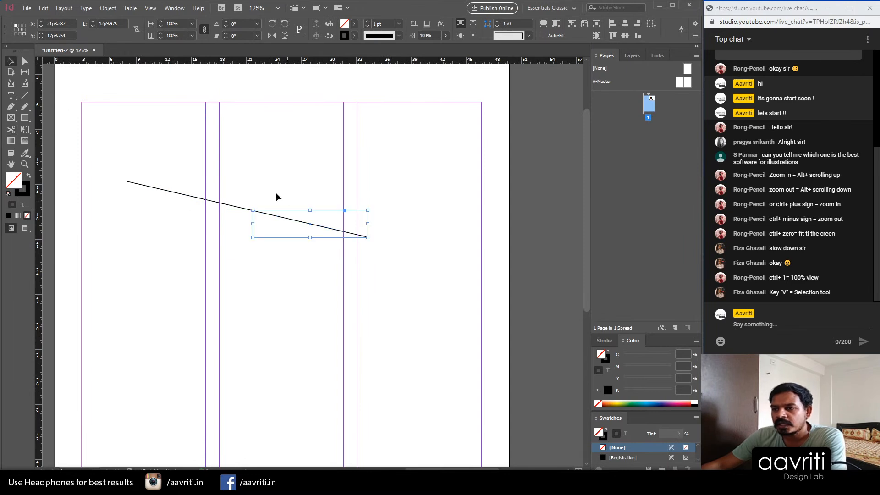
Step: Move the first half of the cut line away from the other half and delete both pieces
drag(222, 202, 201, 241)
key(ctrl+a)
key(Delete)
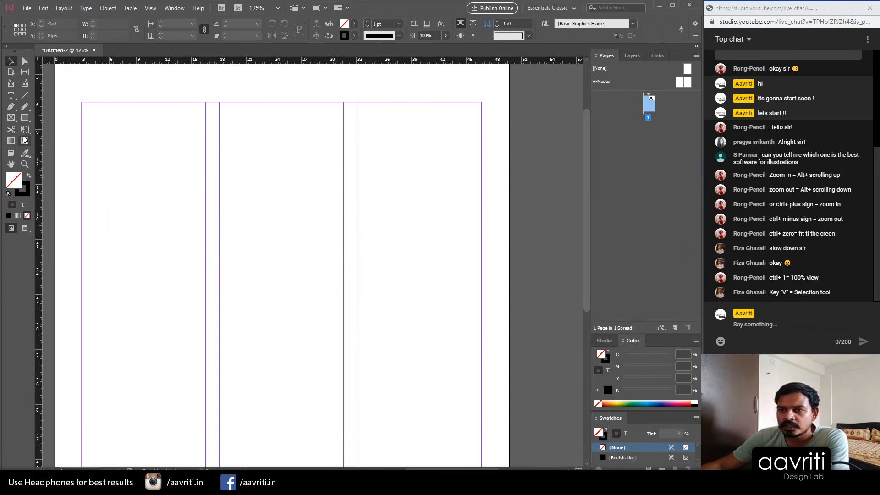
Step: Draw a rectangle about 20p8 wide and 17p11 high across the middle column and move it slightly down by its edge
click(26, 130)
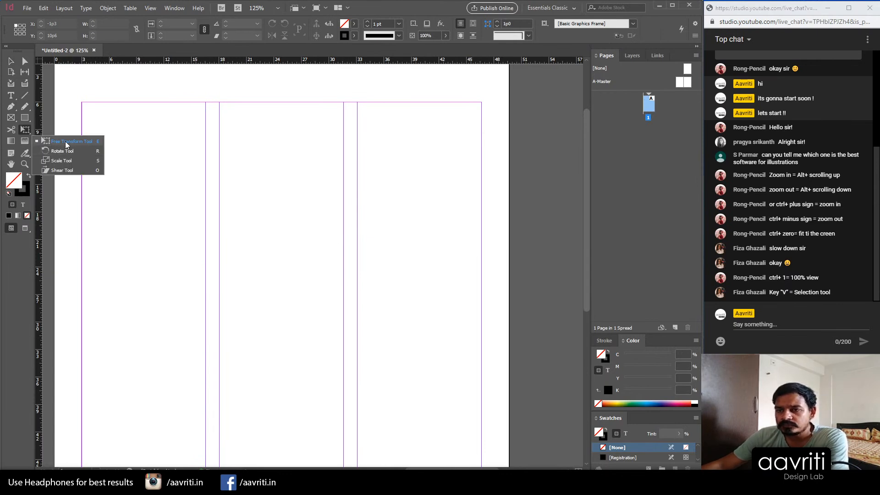
click(65, 145)
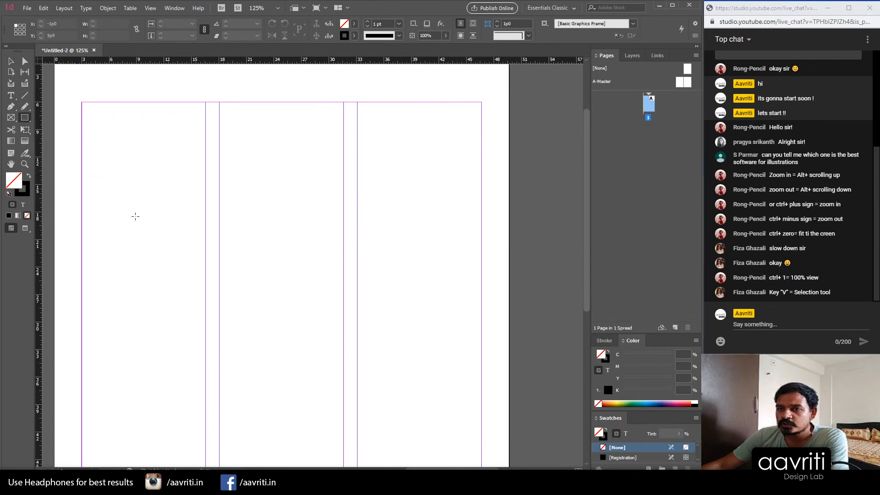
drag(191, 161, 382, 324)
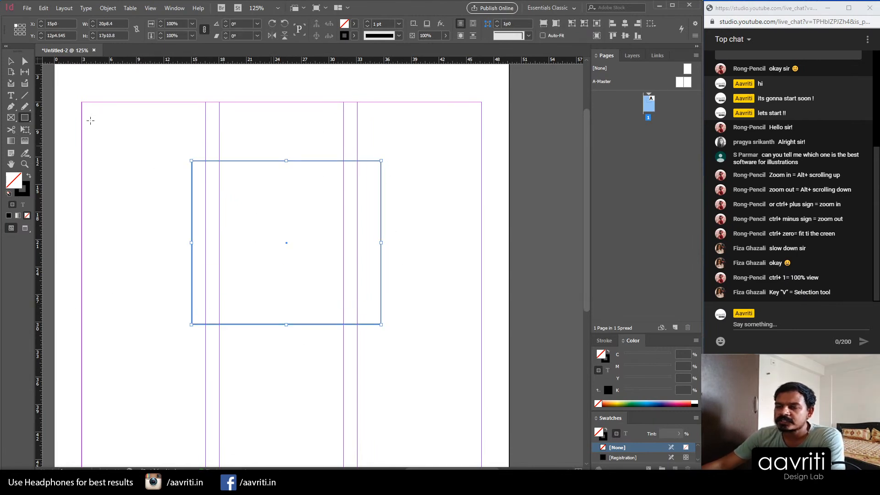
click(11, 61)
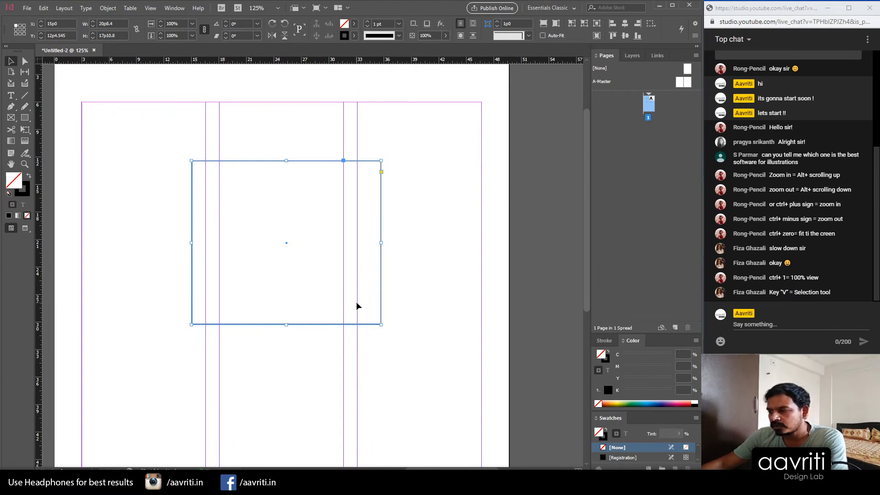
drag(271, 161, 276, 192)
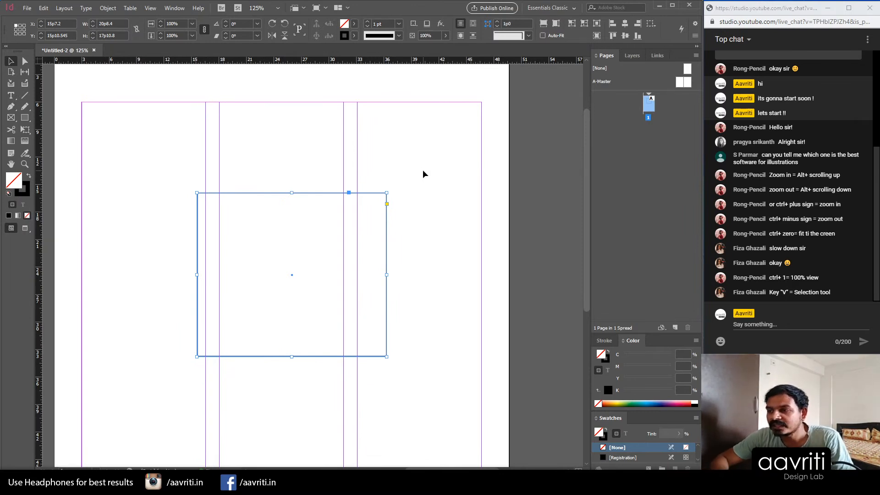
Step: Deselect the rectangle, reselect it by its edge and move it up and left to about X 13p6, Y 10p1
click(424, 169)
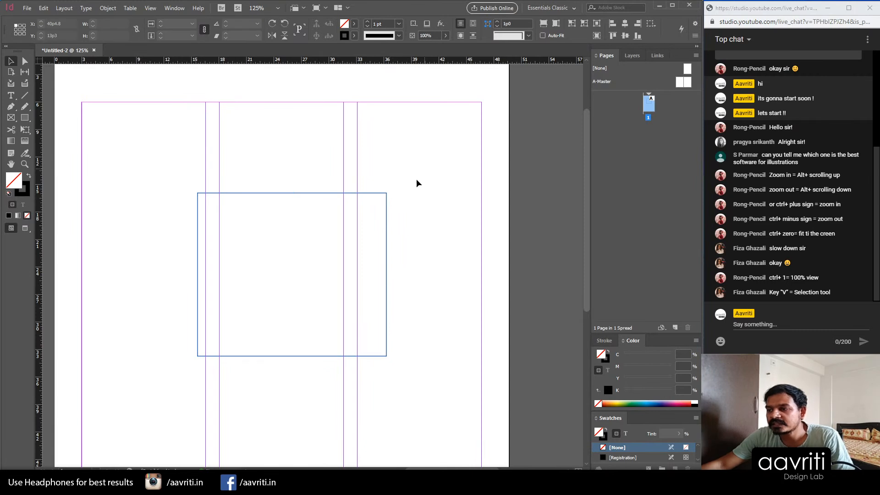
click(353, 196)
click(413, 245)
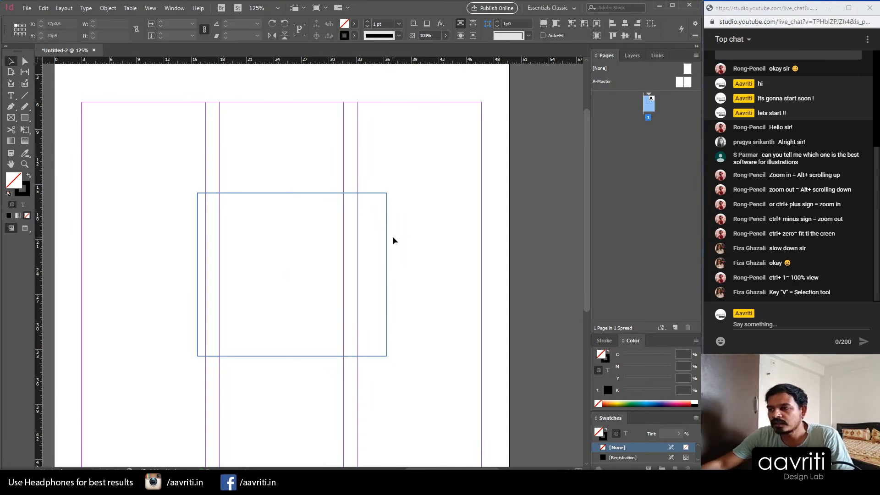
click(390, 244)
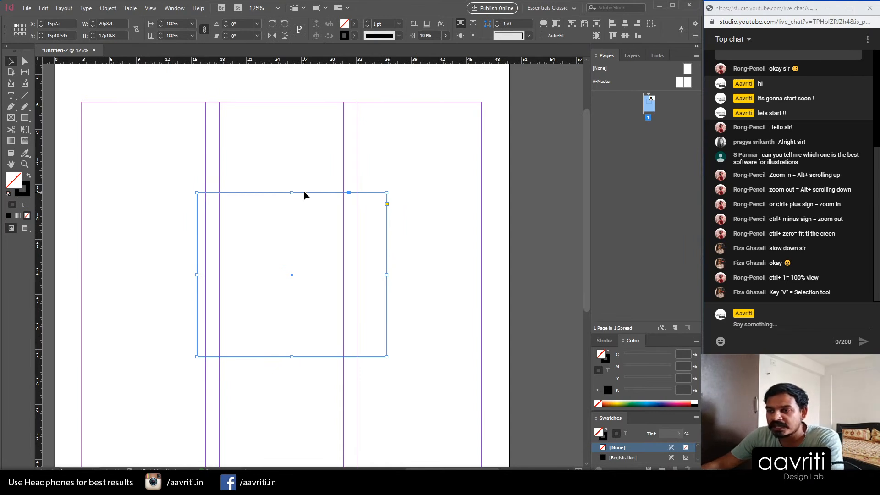
drag(271, 193, 251, 140)
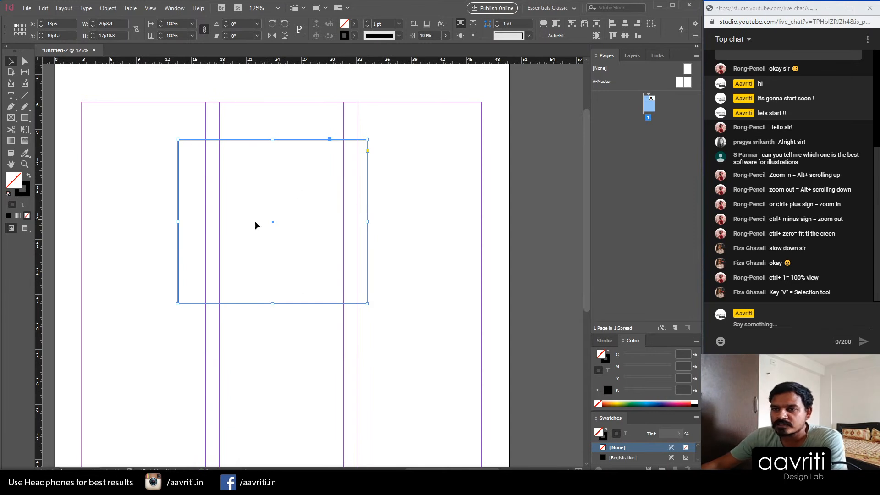
Step: Activate the Free Transform tool, return to the Selection tool and delete the rectangle
drag(24, 131, 55, 143)
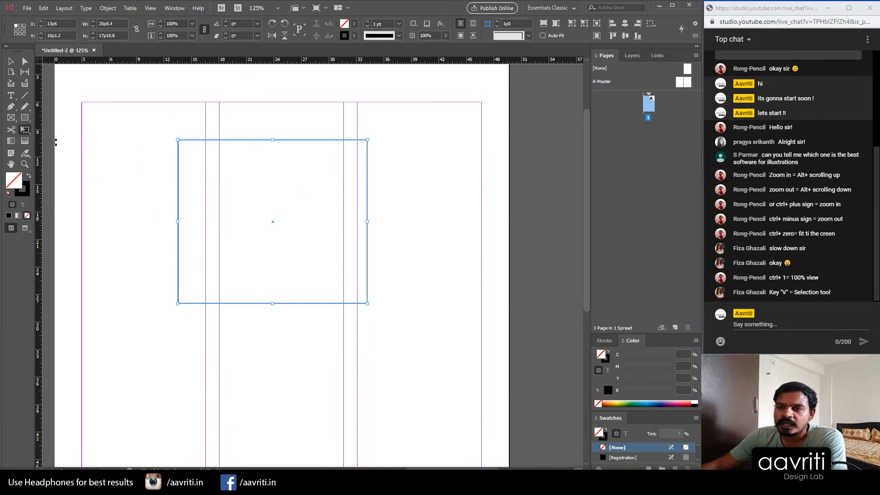
click(25, 132)
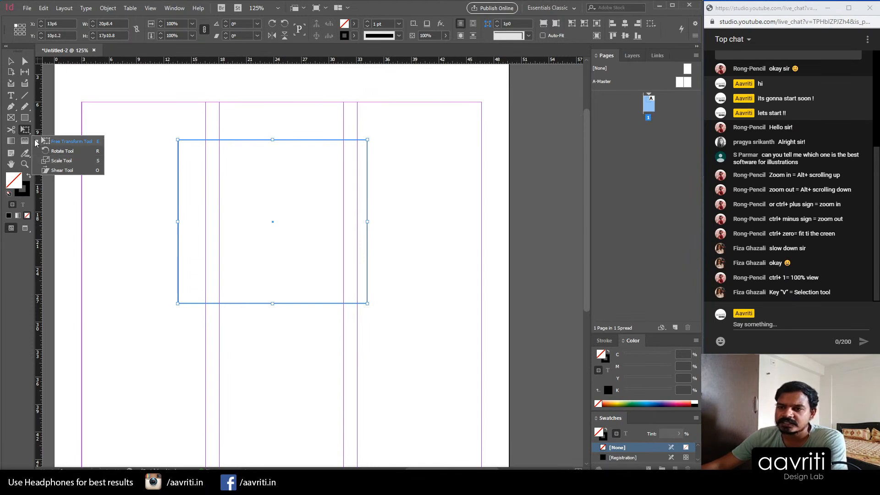
click(25, 134)
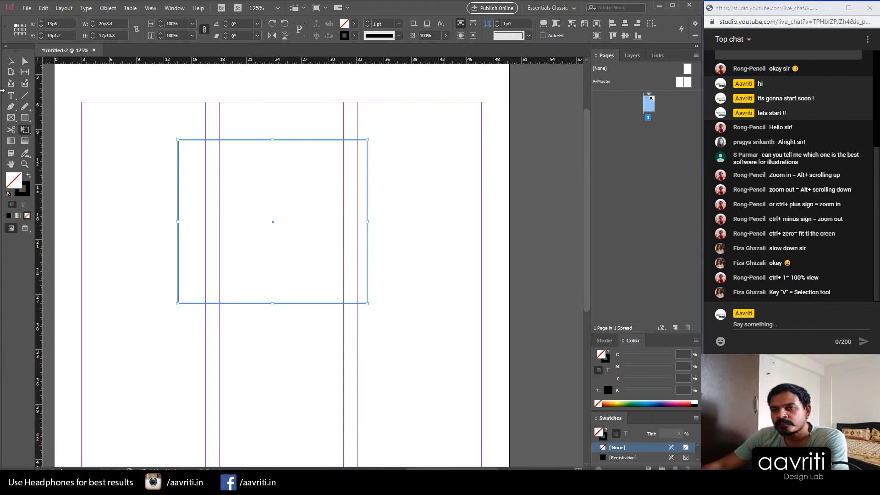
key(v)
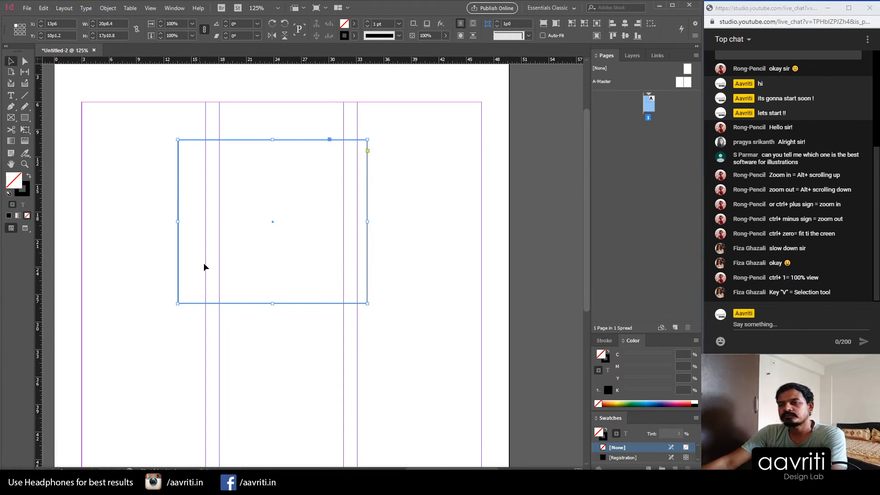
key(Delete)
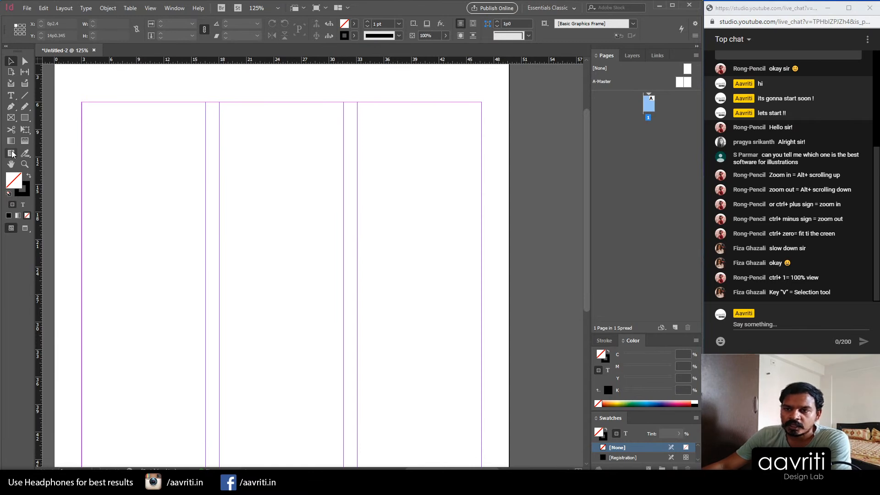
Step: Look through the Color Theme tool's variants and pan around the page with the Hand tool, permanent and temporary
drag(25, 153, 56, 168)
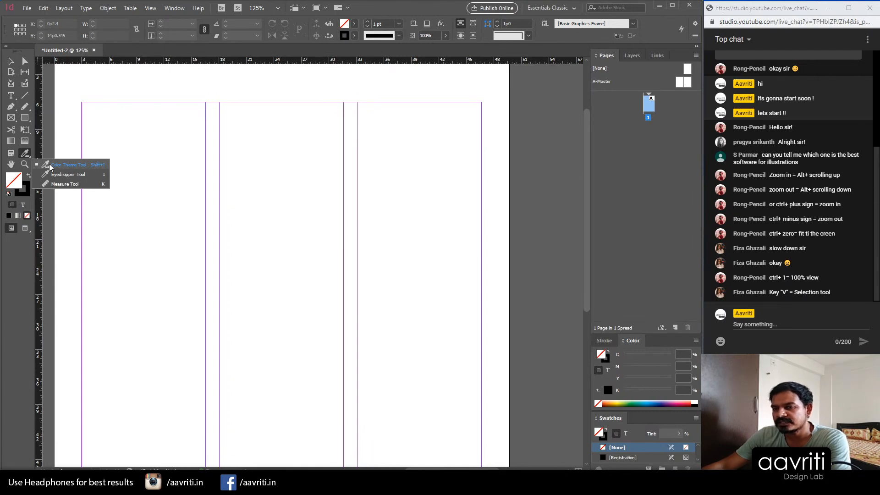
click(27, 153)
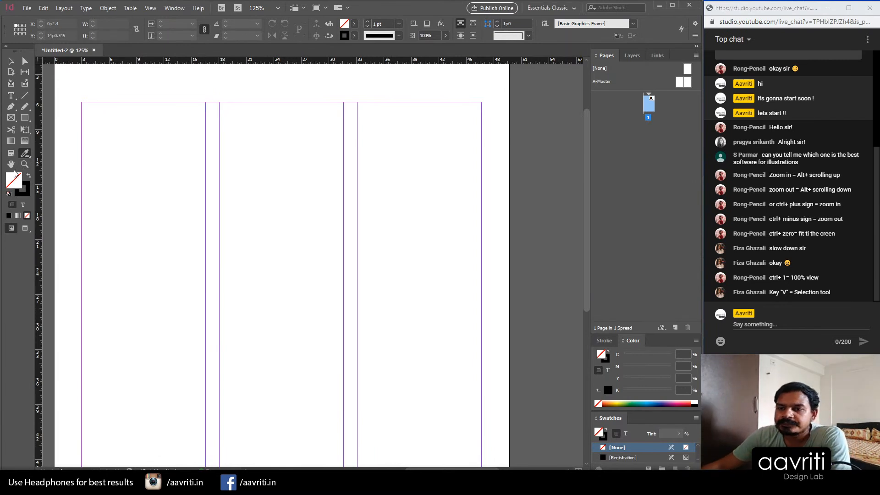
click(11, 164)
drag(260, 260, 268, 275)
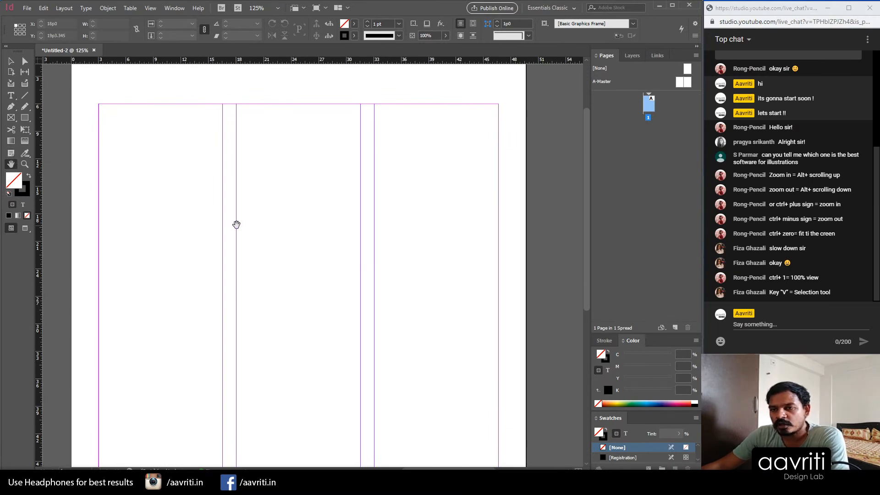
click(11, 61)
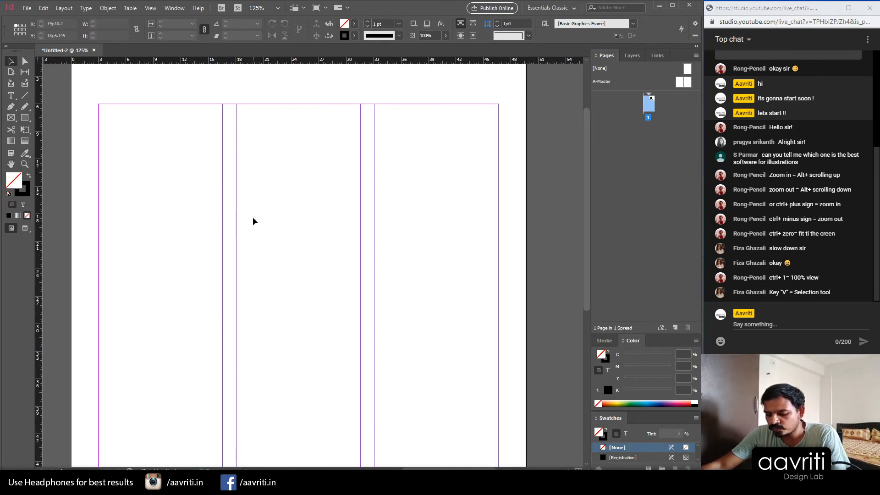
key(space)
drag(277, 250, 314, 290)
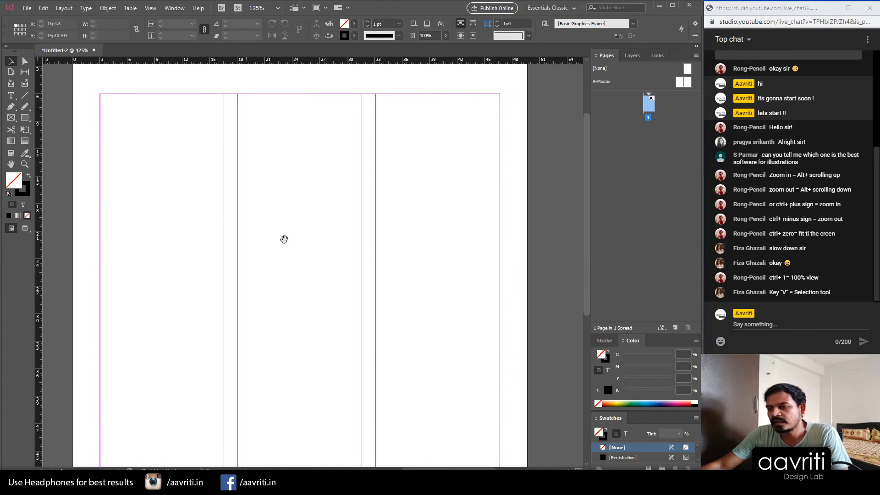
drag(281, 263, 296, 195)
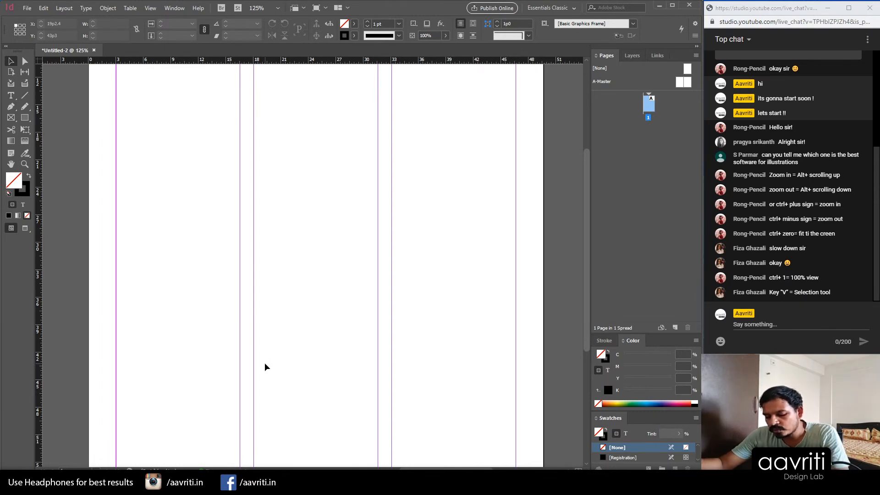
Step: Zoom in closely on the gutter between the first two columns with the Zoom tool and fit the page in the window
key(z)
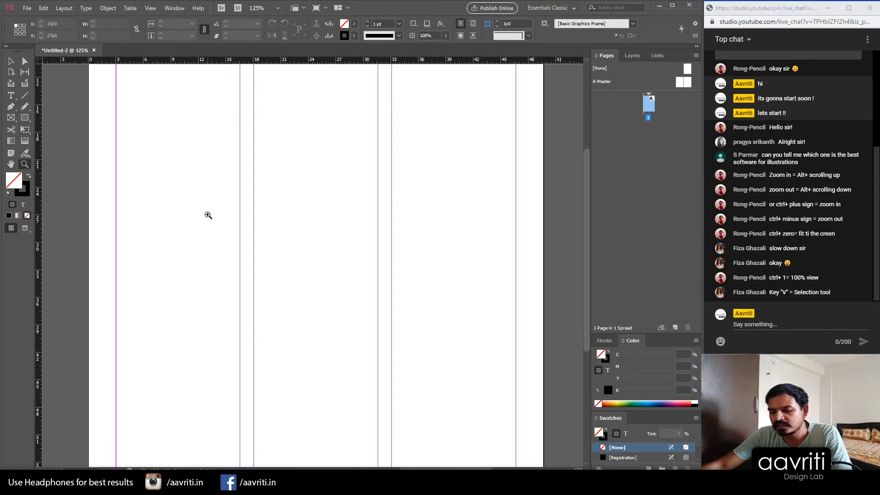
drag(220, 200, 316, 292)
drag(250, 247, 335, 304)
drag(176, 153, 436, 389)
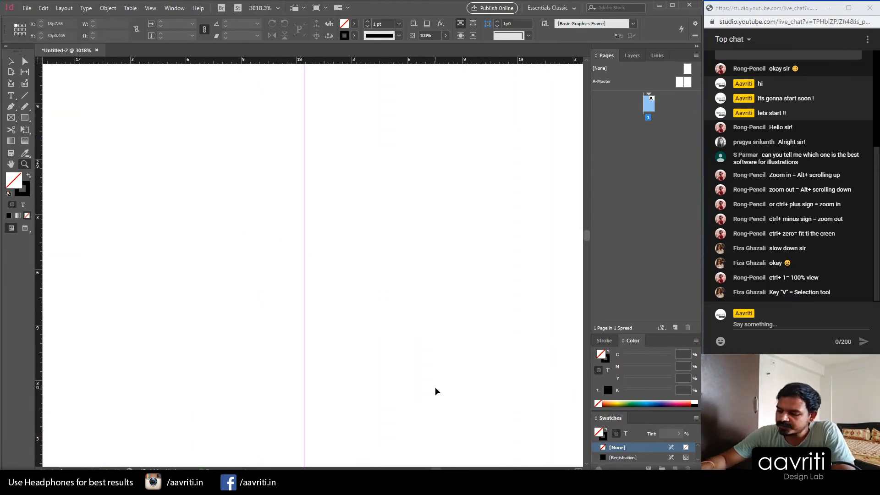
key(ctrl+0)
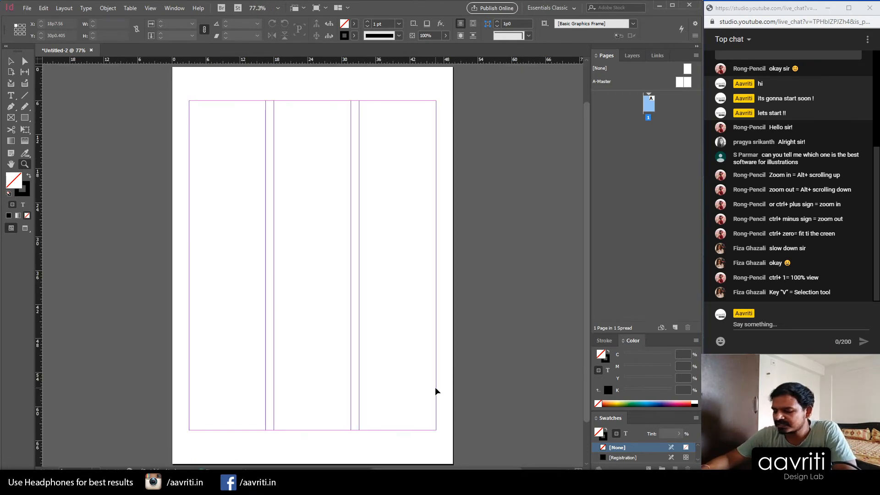
Step: View the page at 100%, magnify the first column gutter, zoom back out and fit the whole page in view
key(ctrl+=)
key(ctrl+=)
key(ctrl+=)
key(ctrl+1)
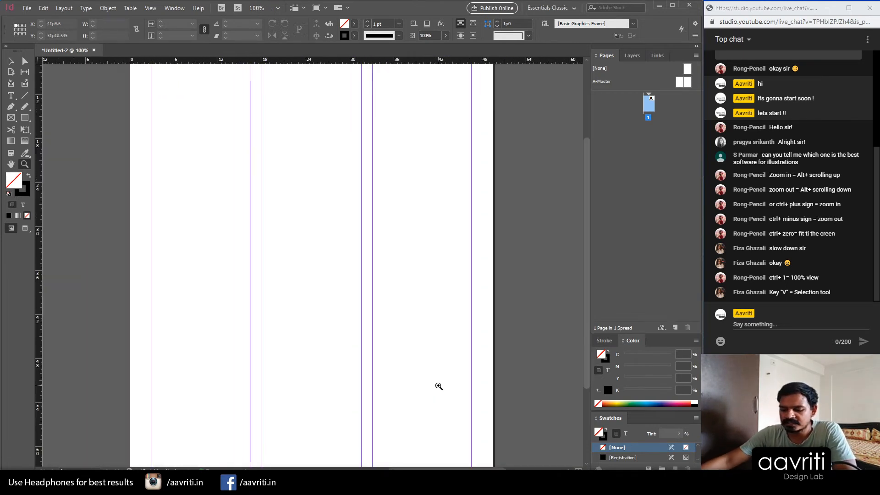
drag(251, 218, 277, 257)
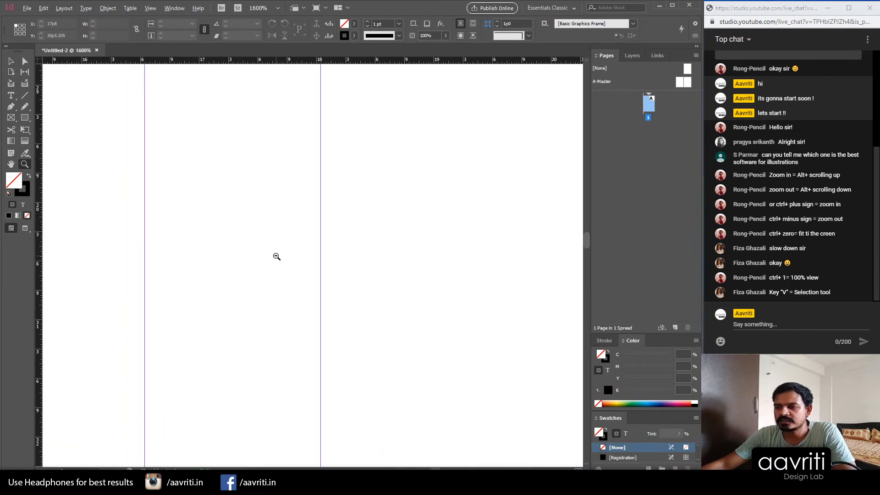
scroll(271, 269, down, 11)
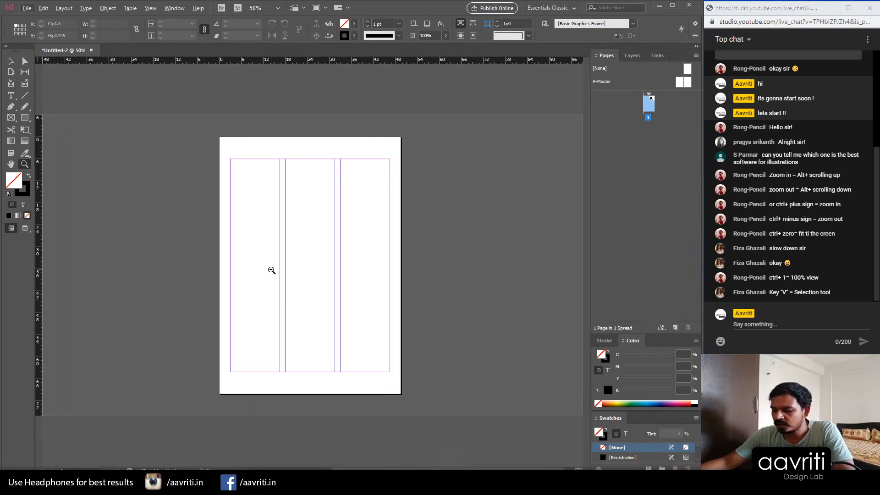
key(ctrl+0)
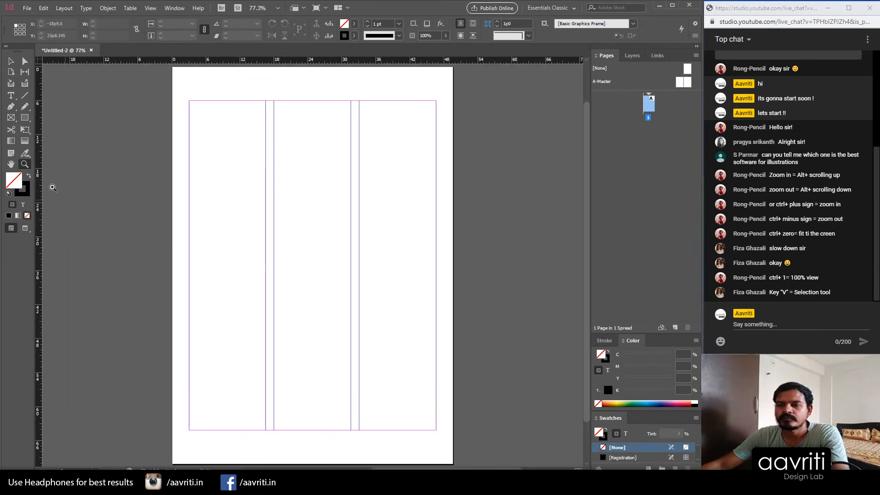
Step: Draw a text frame about 20p7 wide and 16p6 high mid-page at 100% view and fill it with placeholder text
click(10, 61)
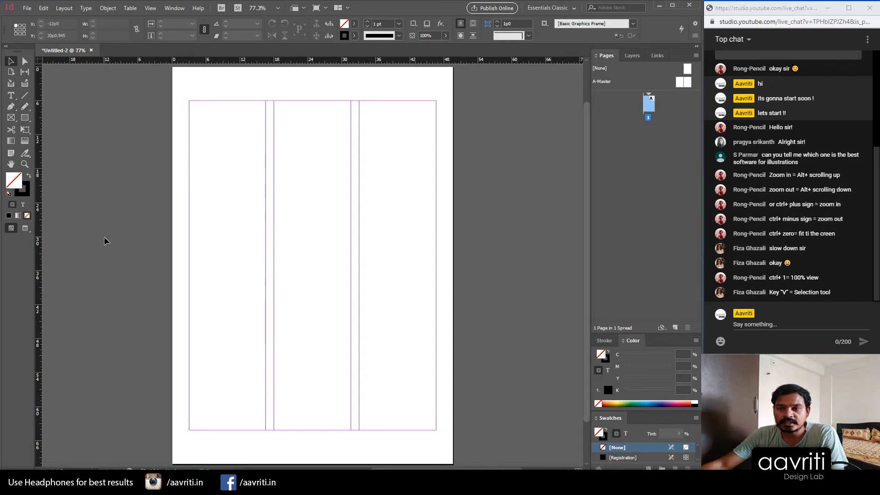
click(10, 97)
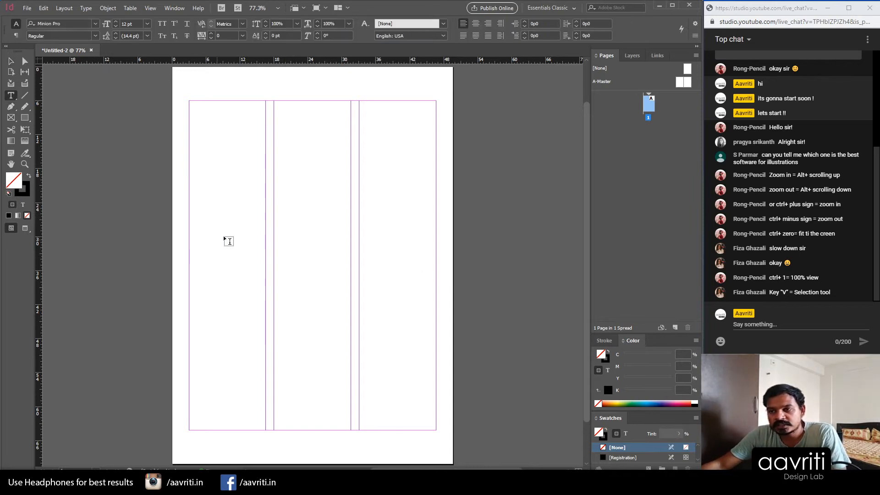
key(ctrl+1)
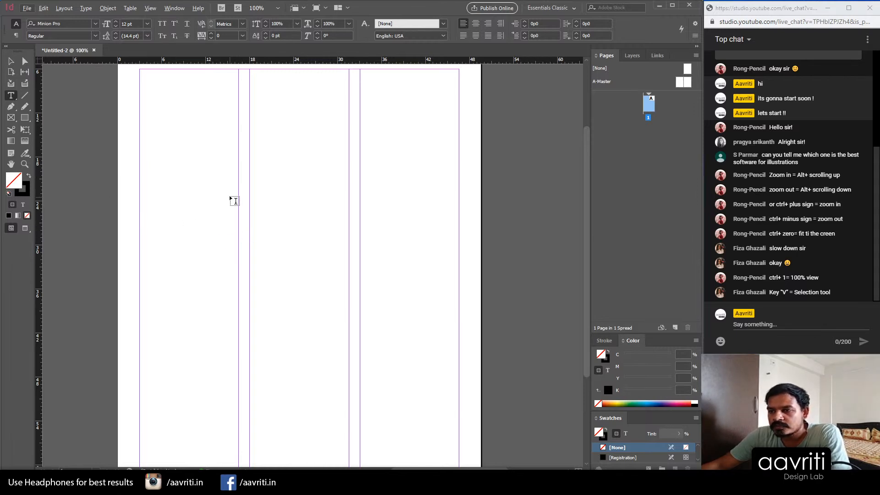
drag(225, 177, 376, 297)
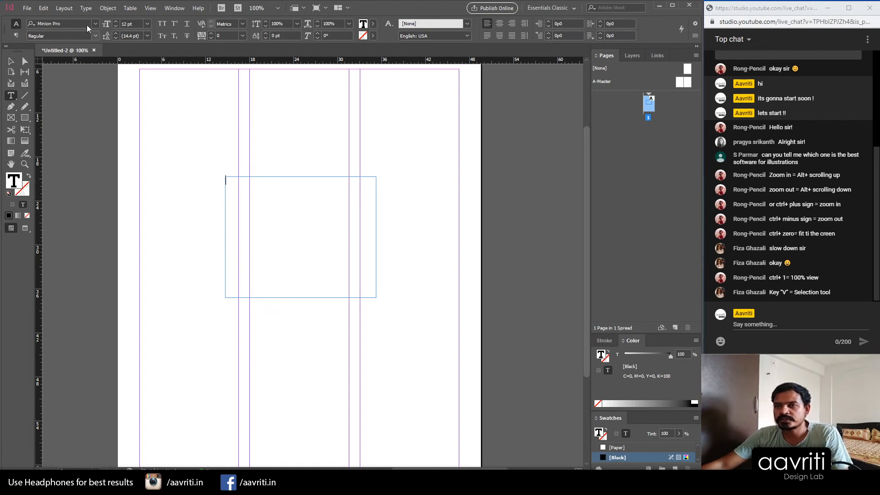
click(86, 9)
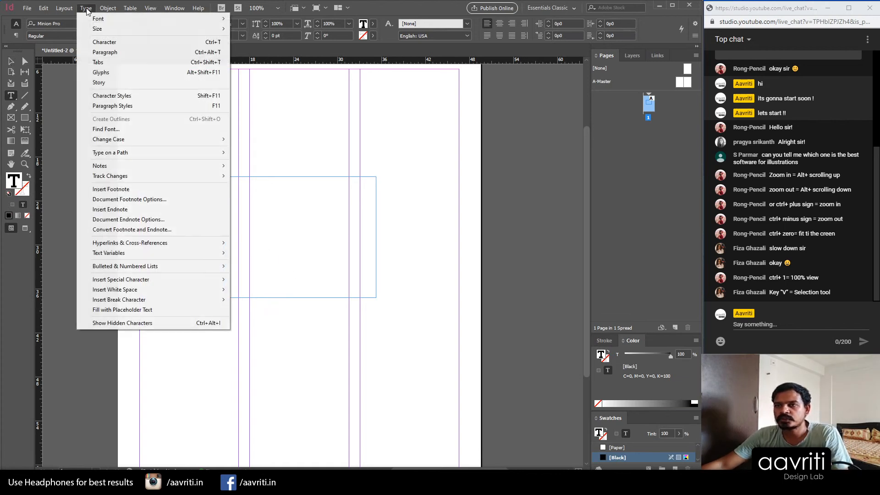
click(154, 311)
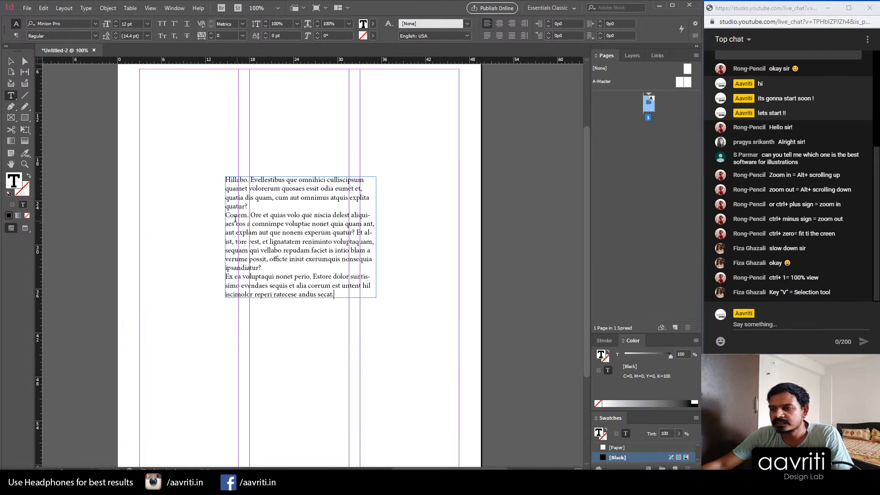
Step: Delete the placeholder text after the first paragraph and enlarge the remaining text to 24 pt
drag(228, 213, 353, 315)
key(BackSpace)
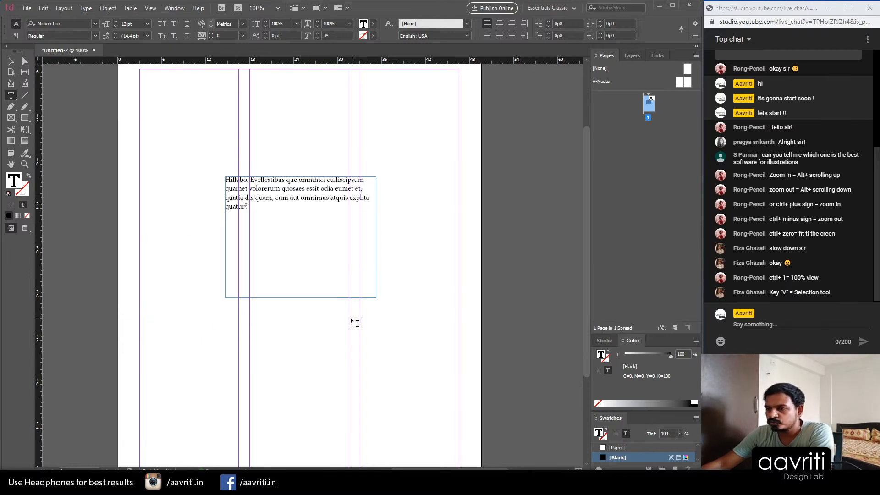
key(ctrl+a)
key(ctrl+shift+period)
key(ctrl+shift+period)
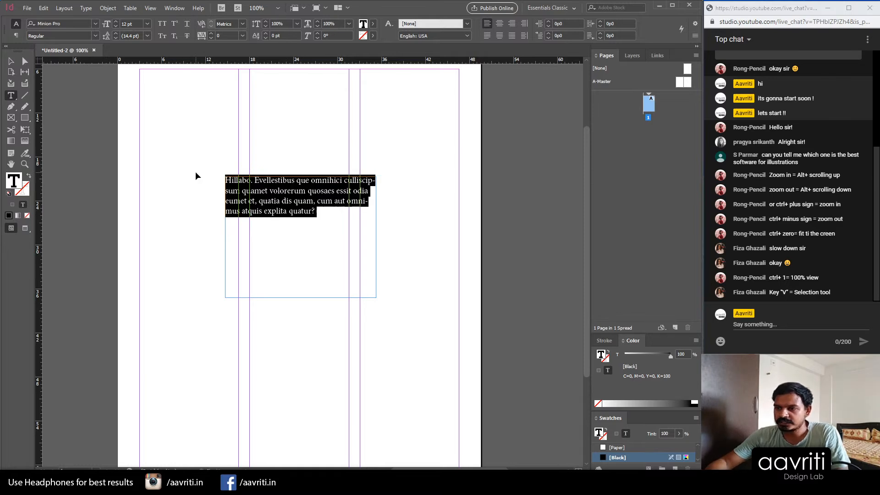
key(ctrl+shift+period)
key(ctrl+shift+period)
key(ctrl+shift+period)
key(ctrl+shift+period)
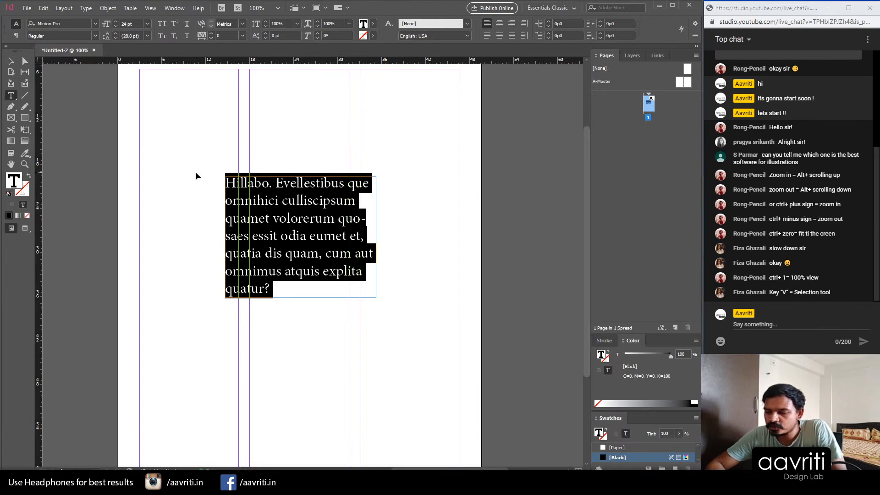
Step: Reduce the text size to 20 pt, going by way of 16 pt, and move the frame slightly lower and to the right
key(ctrl+shift+comma)
key(ctrl+shift+comma)
key(ctrl+shift+comma)
key(ctrl+shift+comma)
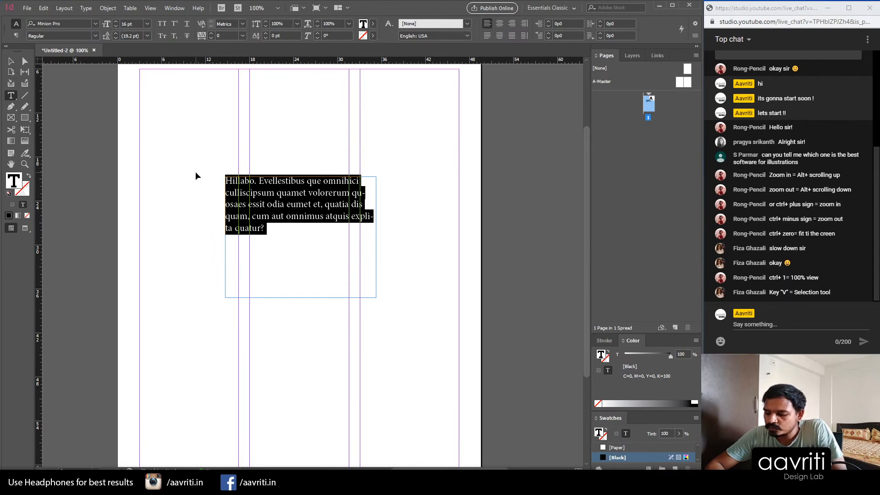
key(ctrl+shift+period)
key(ctrl+shift+period)
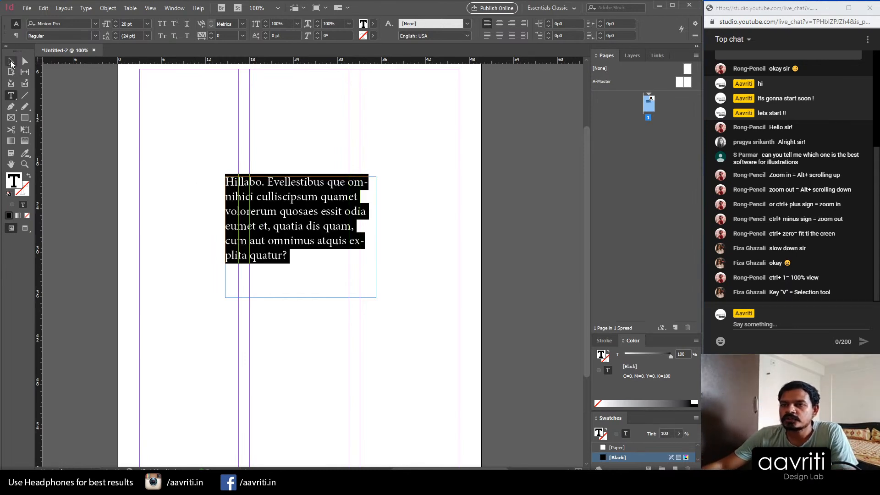
click(11, 62)
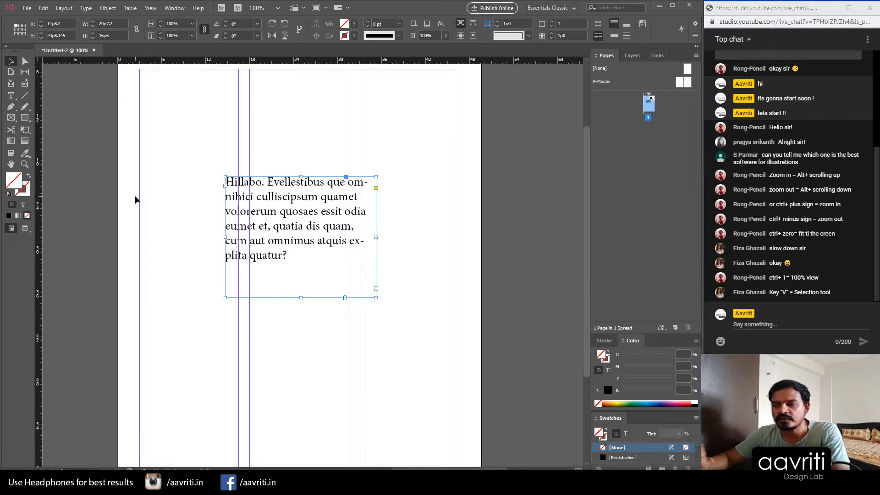
drag(277, 230, 287, 257)
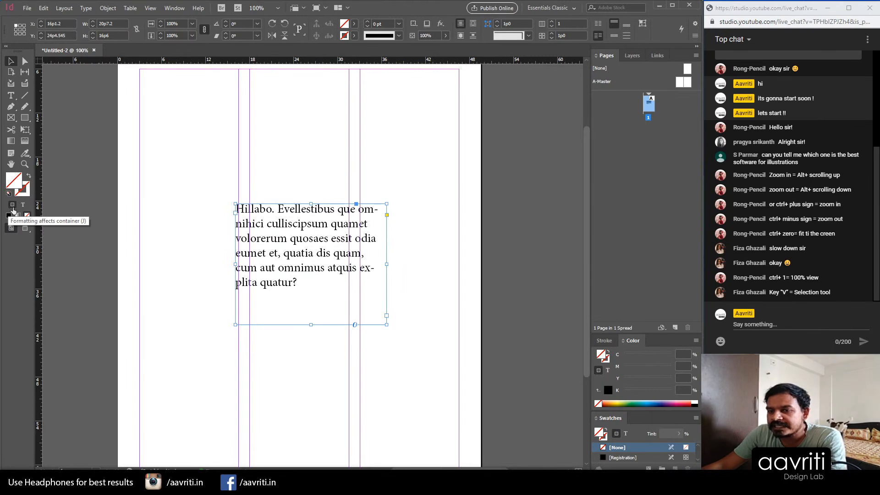
double_click(16, 182)
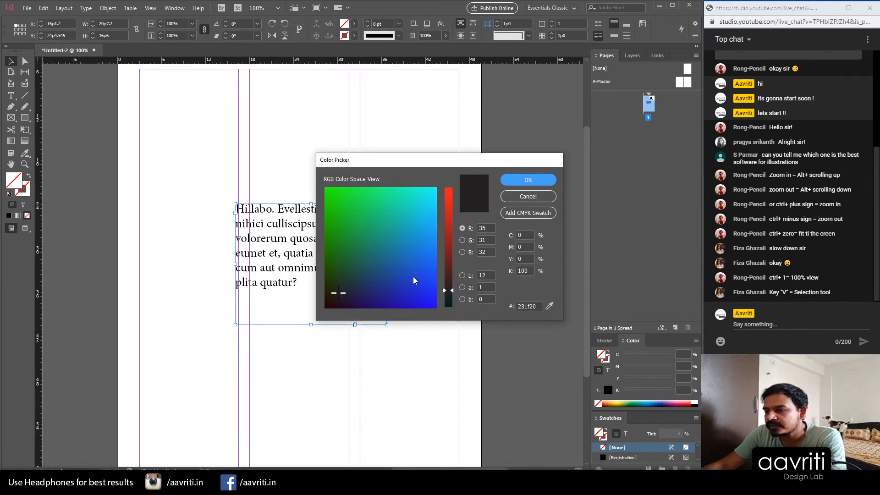
click(528, 196)
double_click(17, 188)
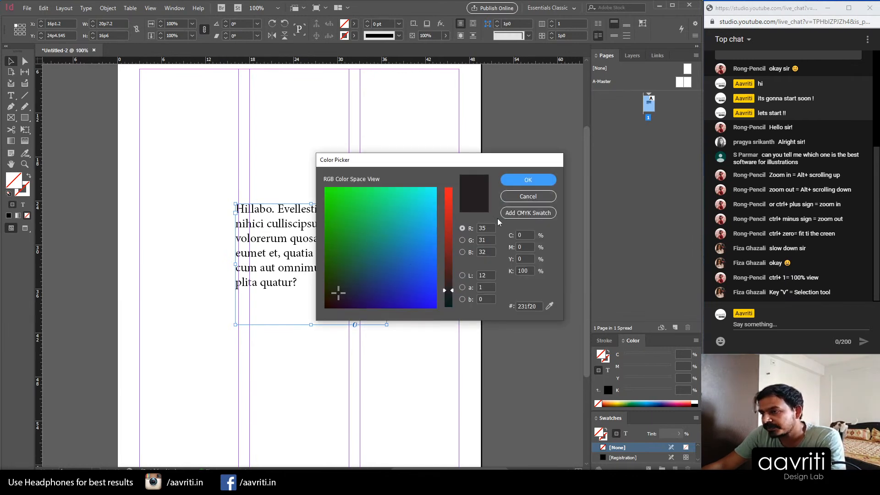
click(528, 196)
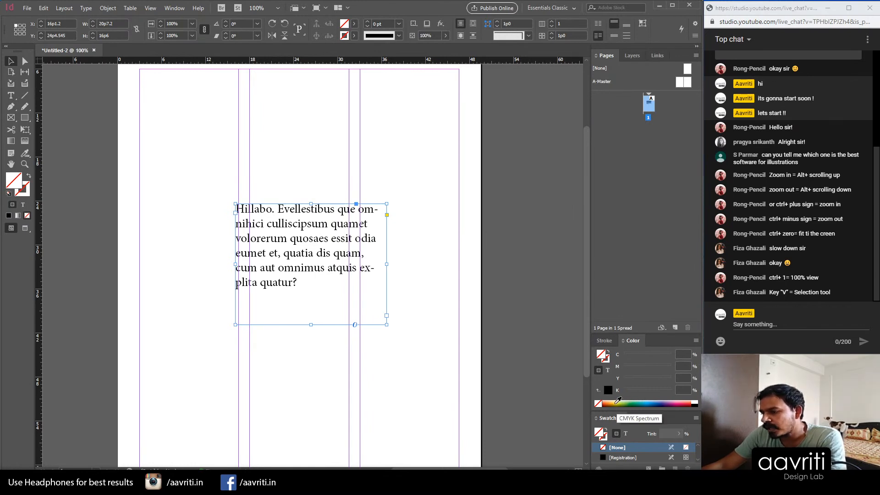
Step: Fill the text frame with orange (C 0, M 29, Y 100, K 0) and colour its text crimson (C 0, M 100, Y 49, K 13)
click(617, 402)
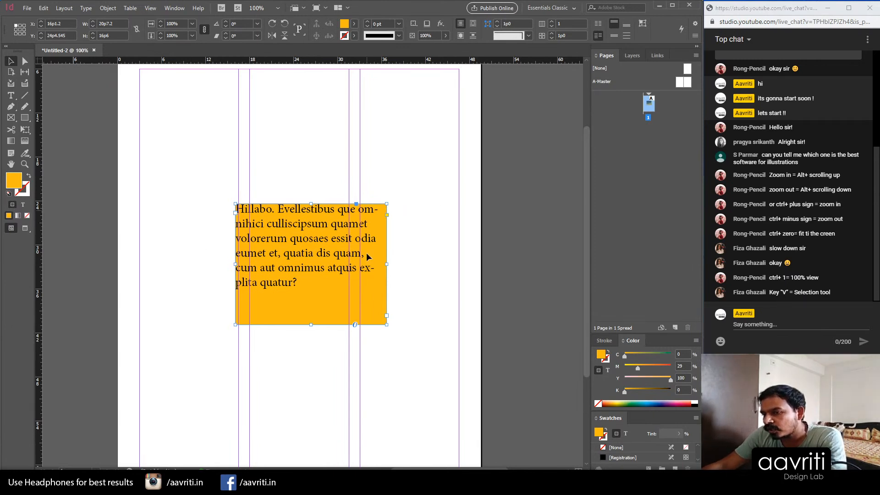
click(23, 205)
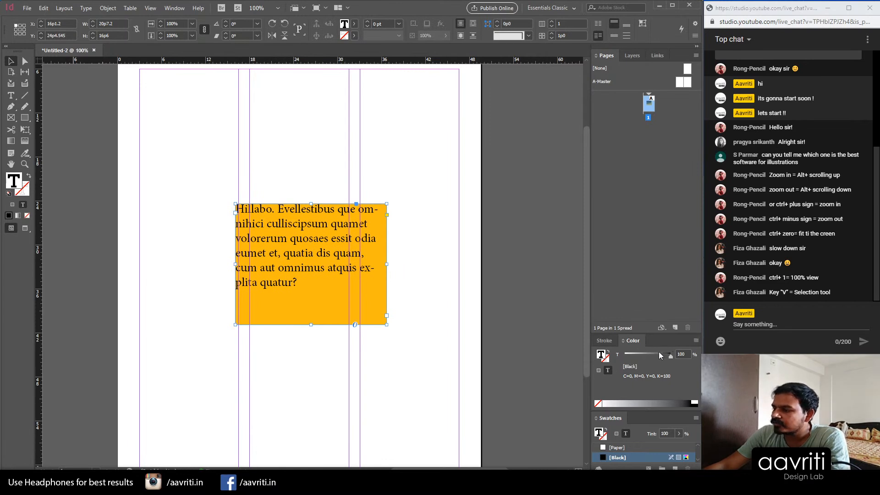
click(695, 341)
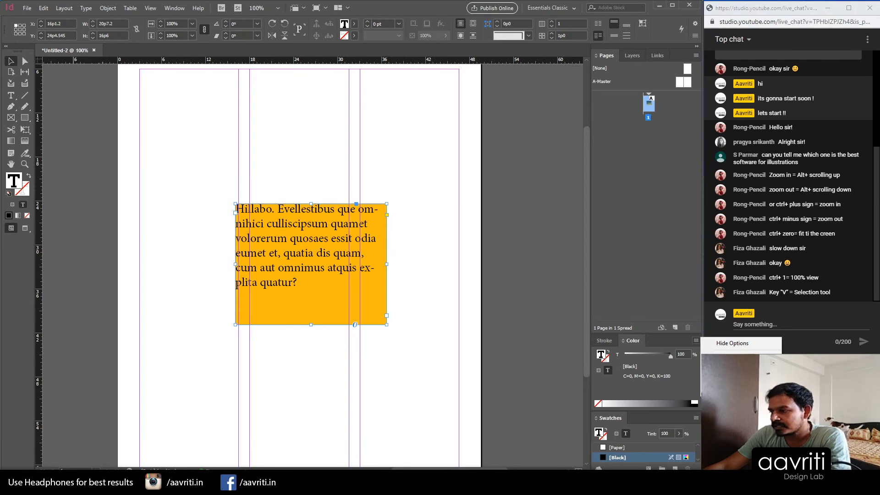
click(726, 365)
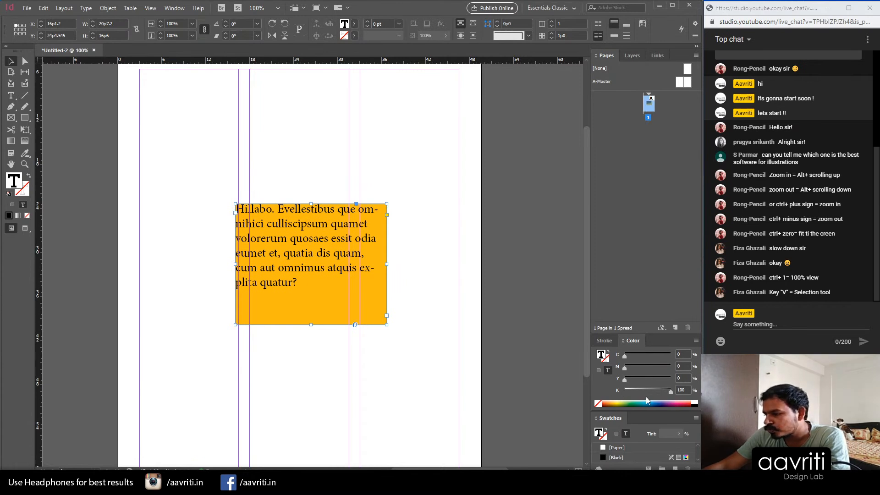
click(660, 402)
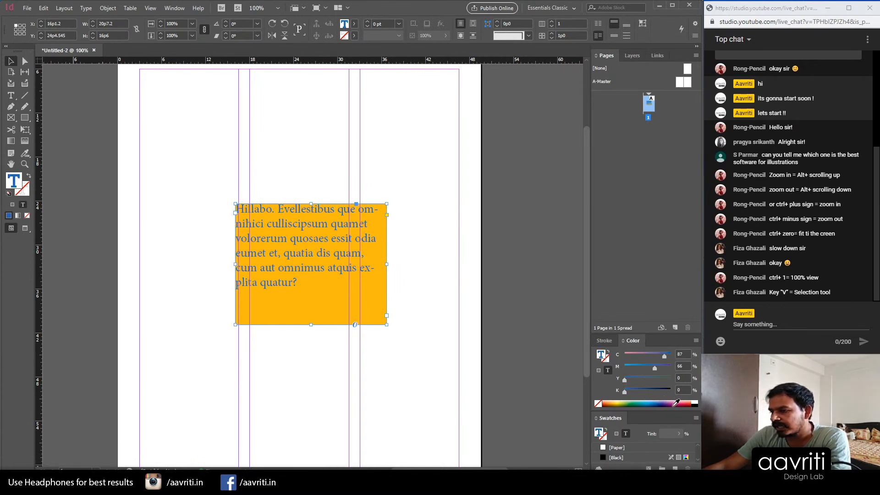
click(683, 403)
click(691, 403)
click(691, 403)
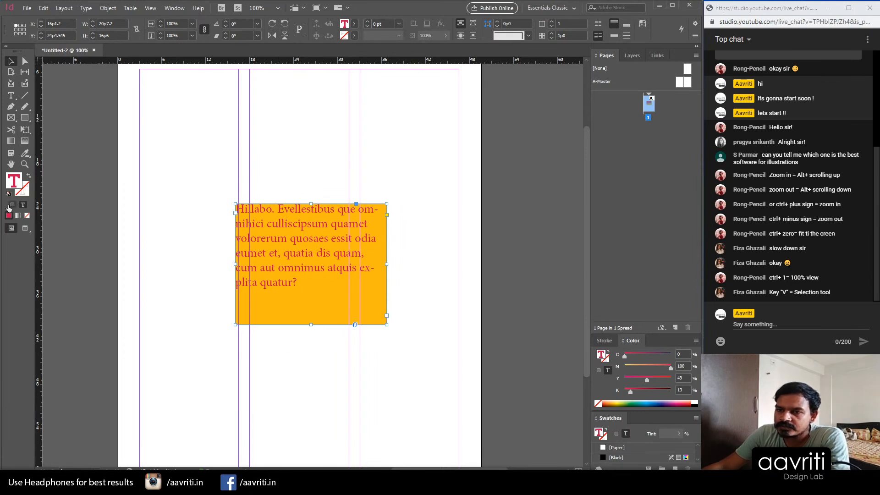
Step: Move the text frame to the page's left margin and practise switching between selecting its text and selecting the frame
click(381, 372)
drag(294, 290, 198, 200)
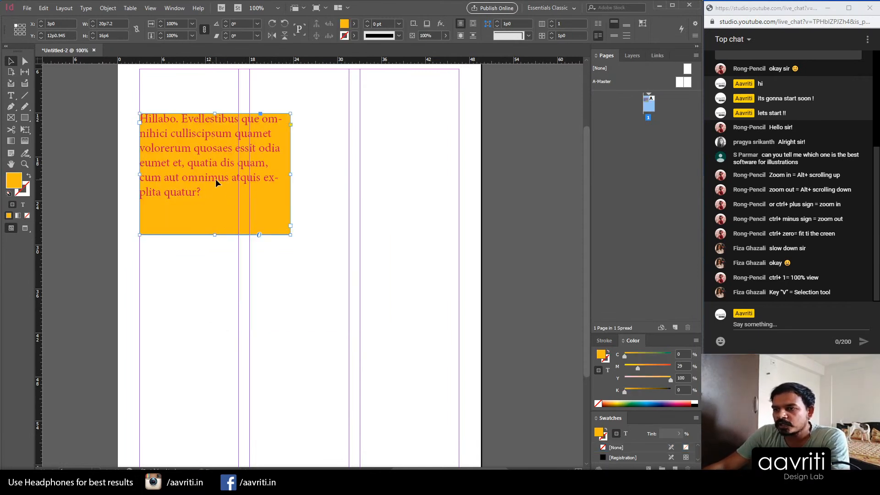
double_click(204, 193)
drag(204, 194, 124, 126)
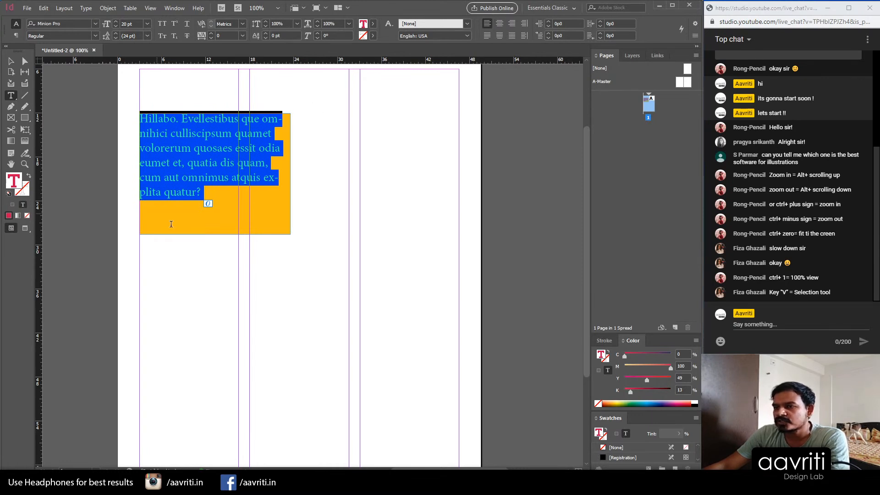
click(227, 229)
click(11, 61)
click(336, 244)
click(273, 205)
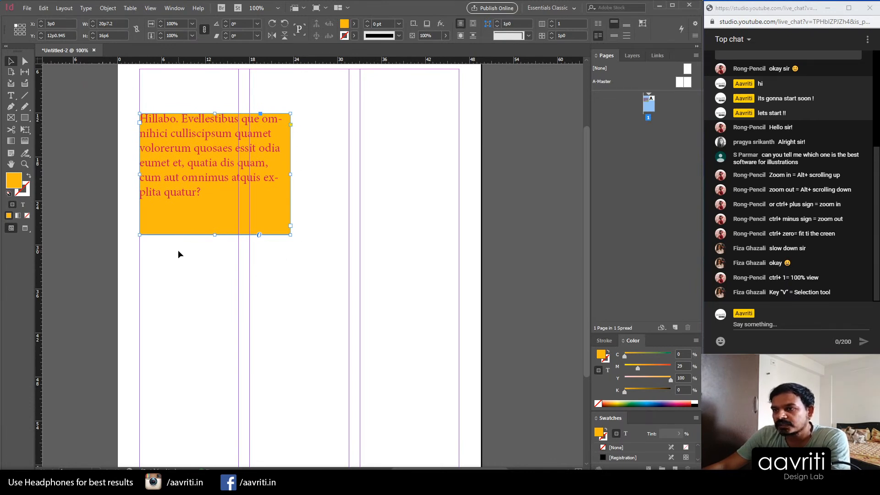
Step: Centre-align all the text in the orange frame and move the frame up to the page's top margin
double_click(208, 177)
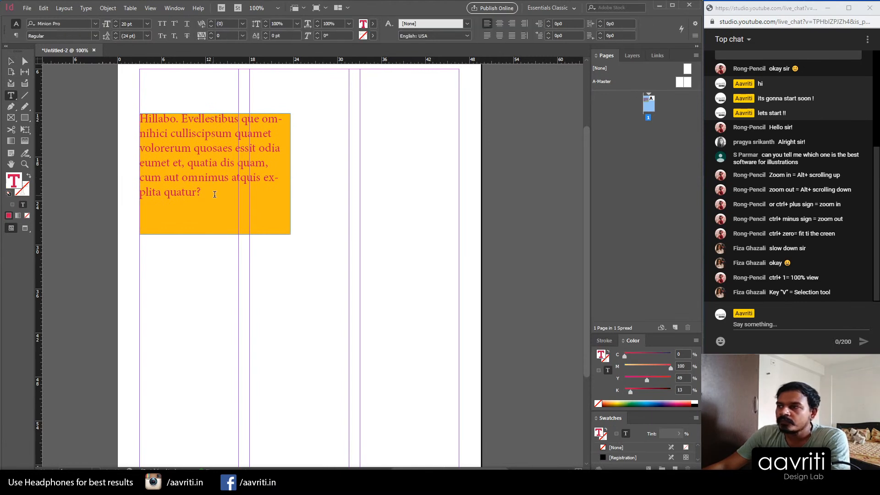
drag(221, 207, 103, 113)
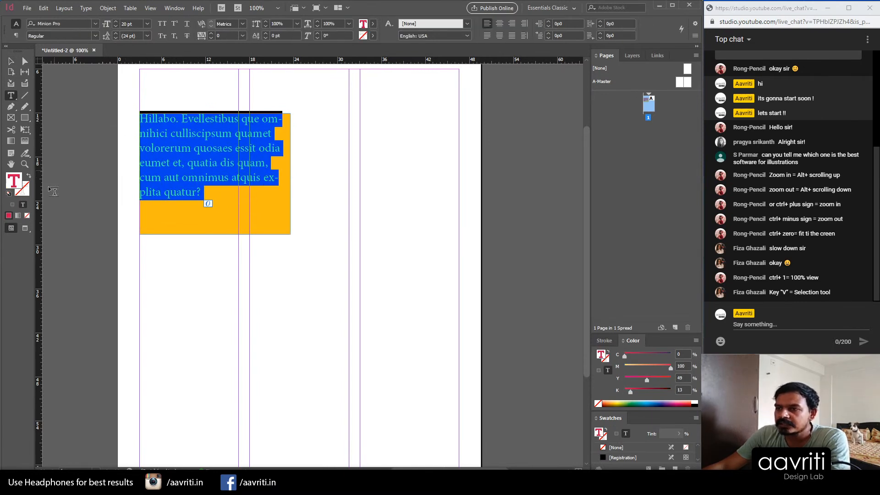
click(499, 24)
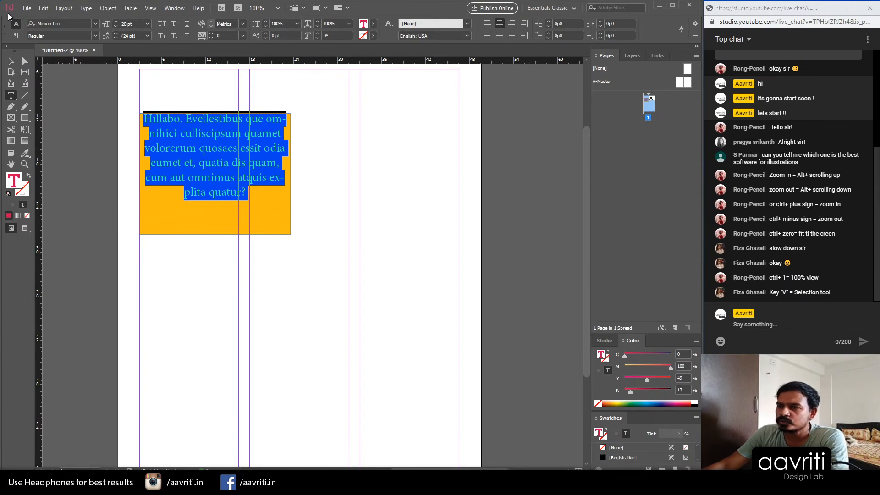
key(Escape)
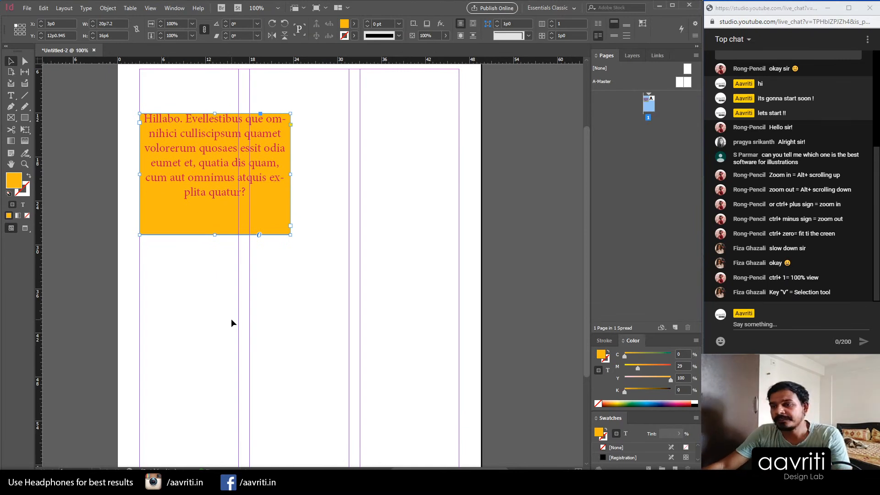
click(295, 282)
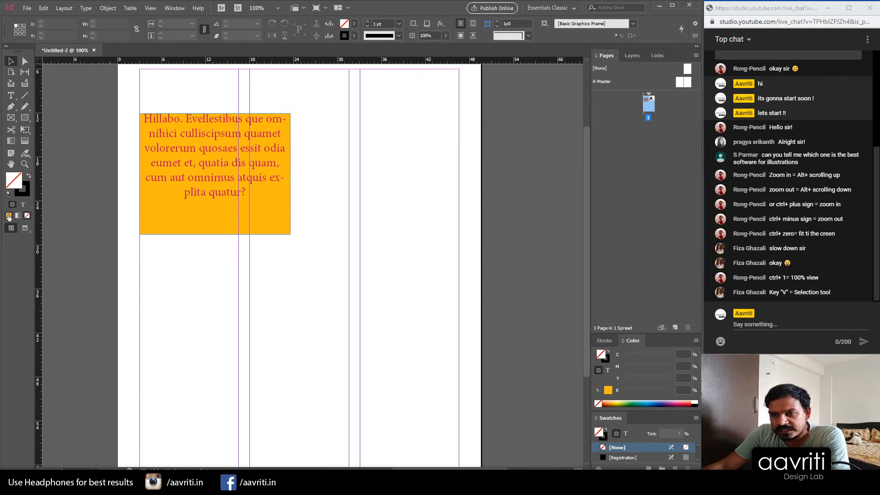
drag(204, 209, 204, 162)
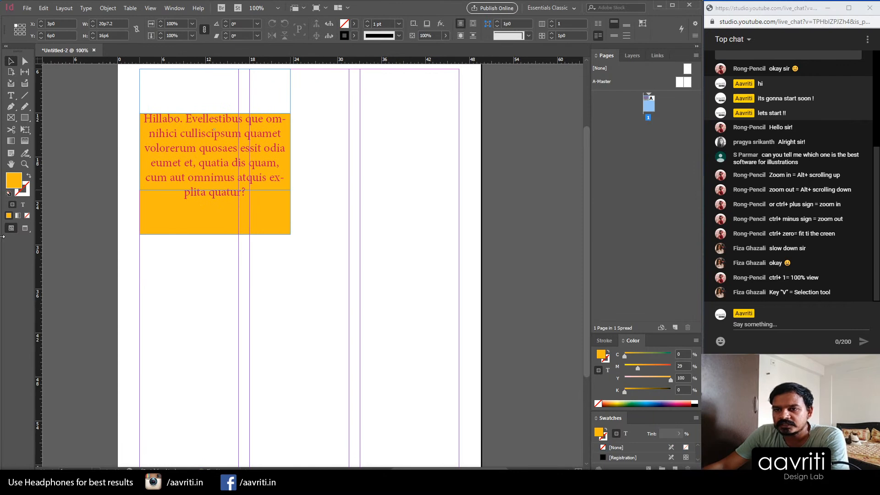
Step: Draw a rectangle about 13p6 by 12p2 across the first column and try a solid orange fill followed by a white-to-black gradient
click(25, 118)
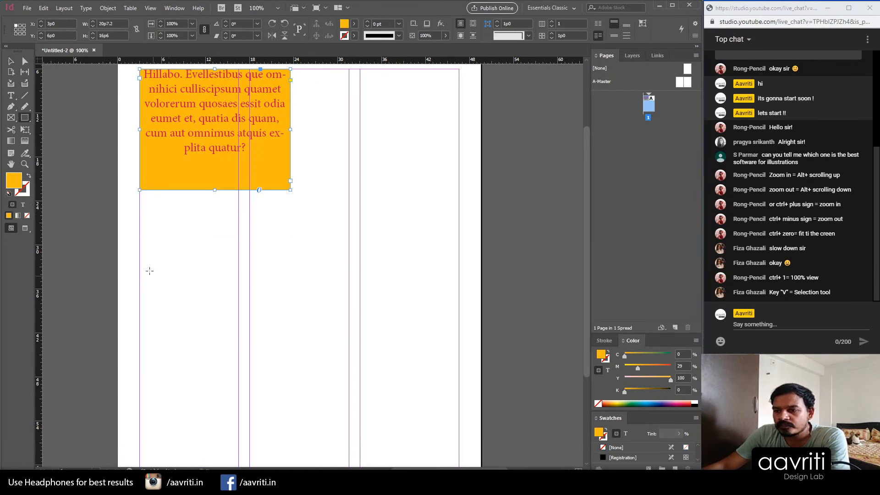
drag(140, 251, 239, 339)
click(11, 61)
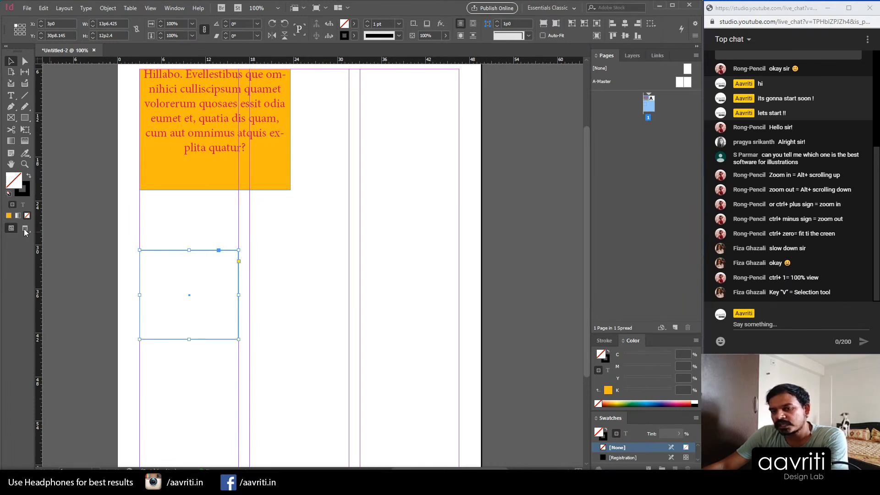
click(8, 216)
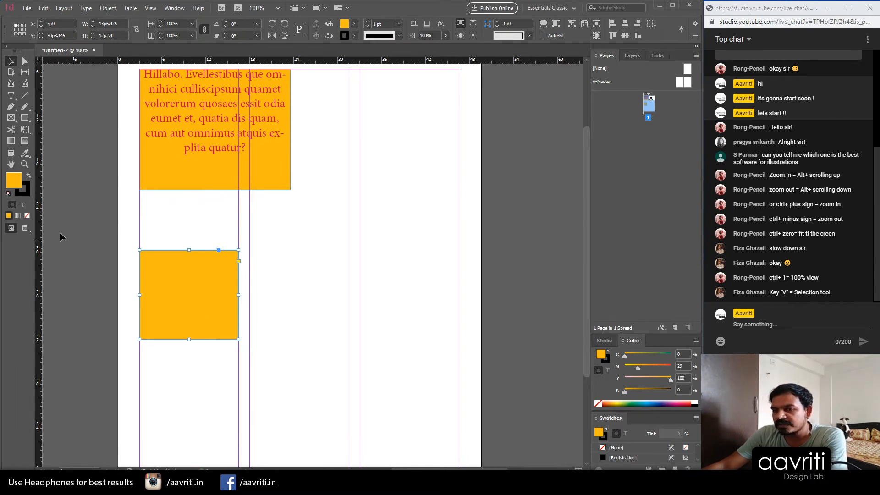
click(18, 216)
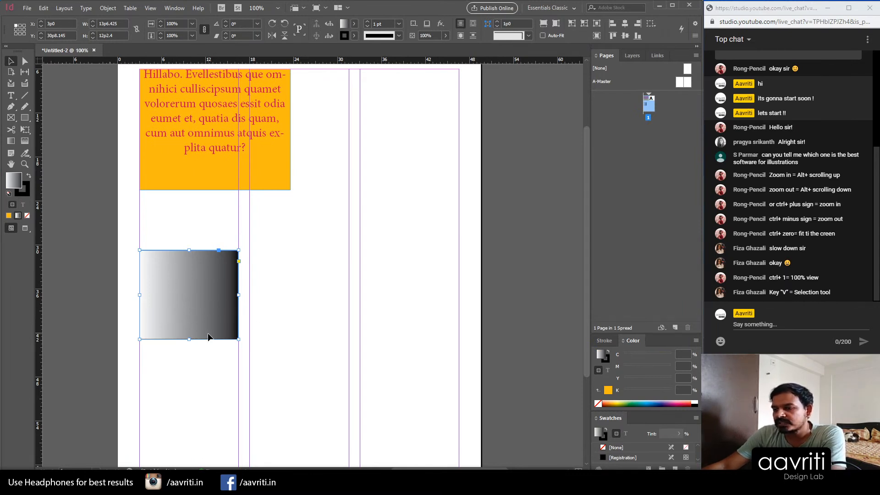
click(11, 141)
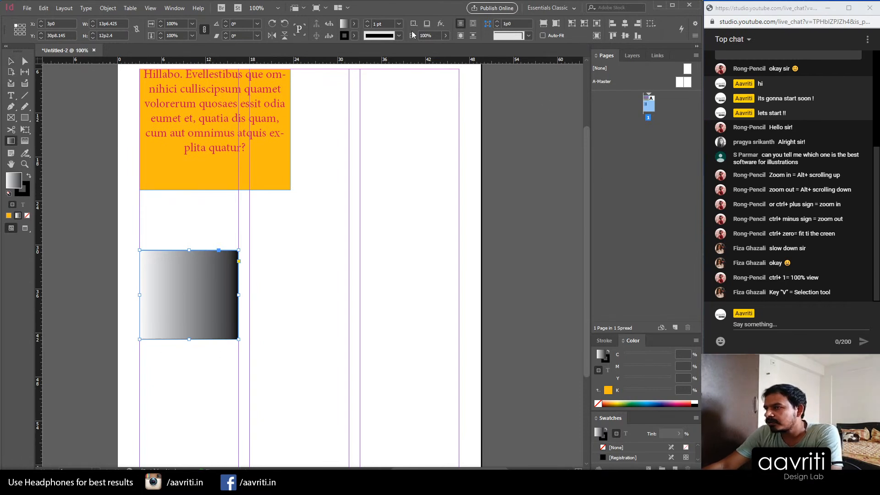
click(151, 9)
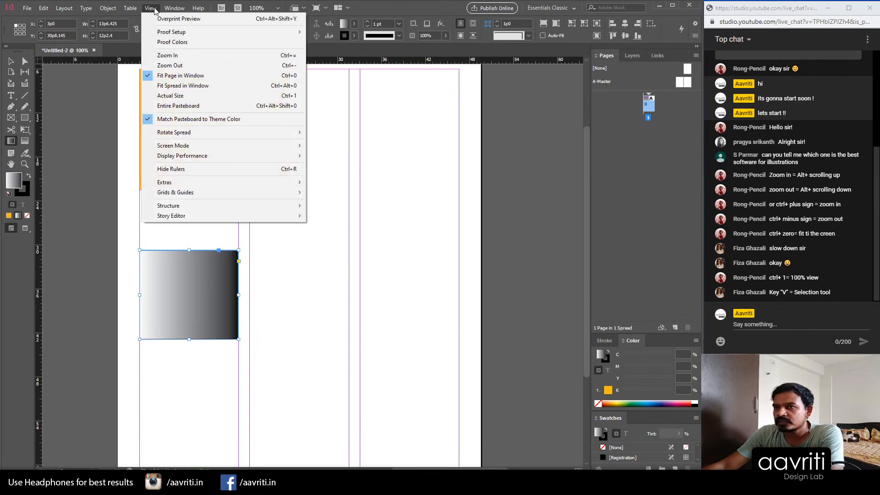
mouse_move(180, 9)
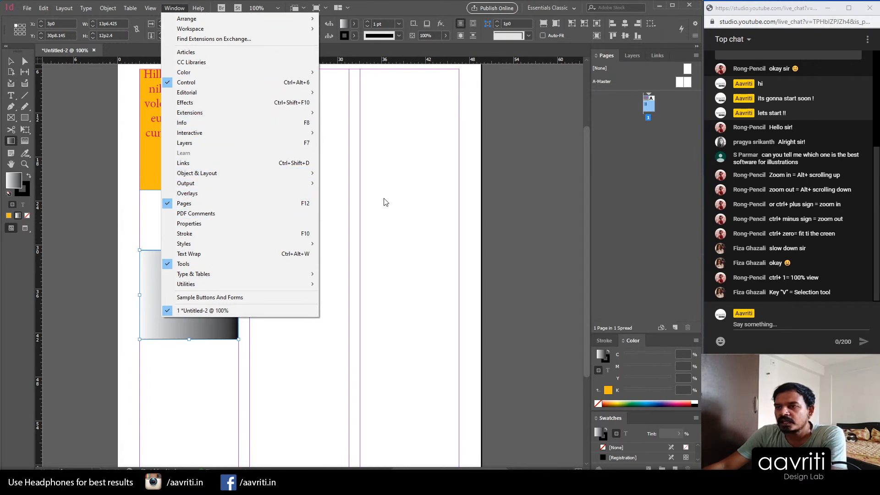
click(386, 8)
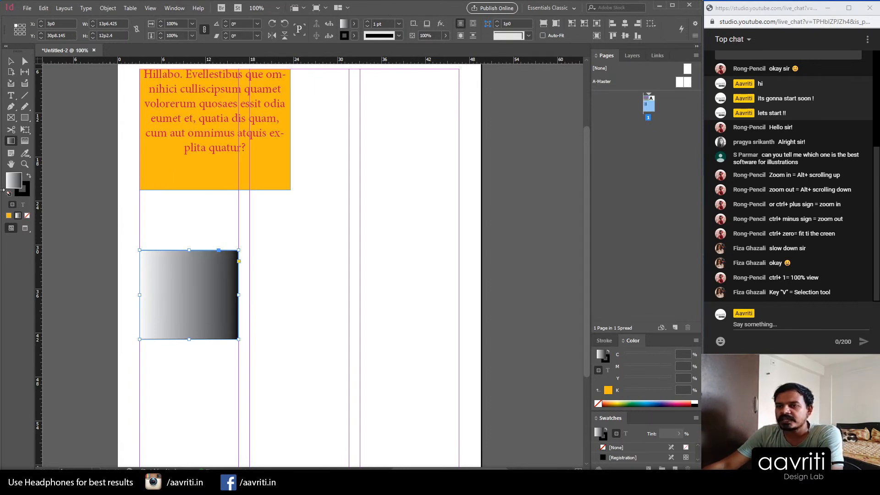
Step: Move the gradient rectangle across the second and third columns and delete it
click(11, 61)
drag(200, 299, 353, 274)
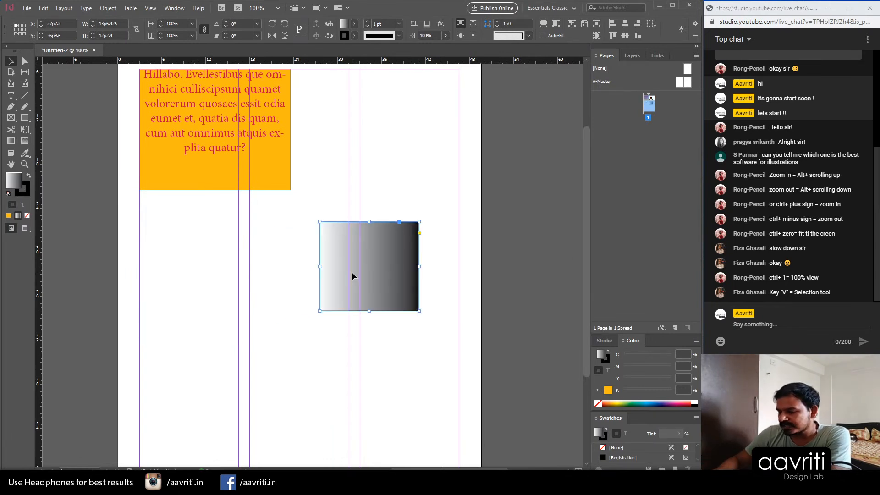
key(Delete)
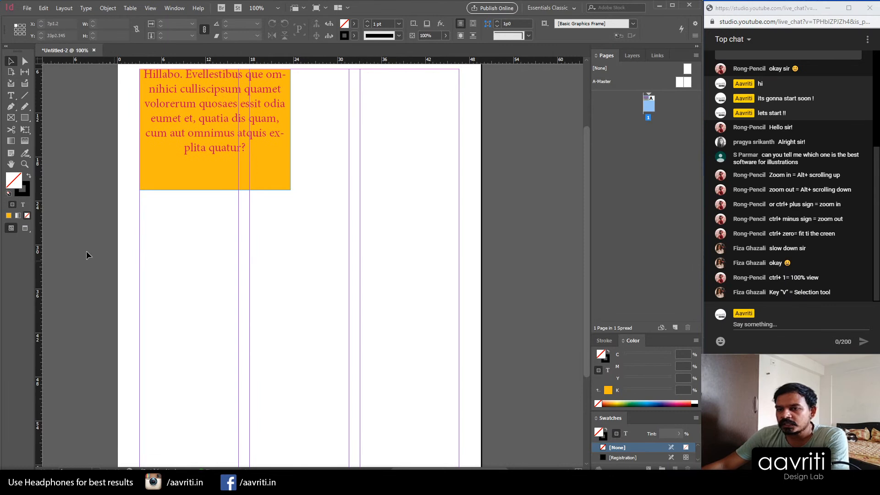
Step: Switch the screen mode to Preview and view the whole page without guides or frame edges
click(25, 228)
right_click(26, 229)
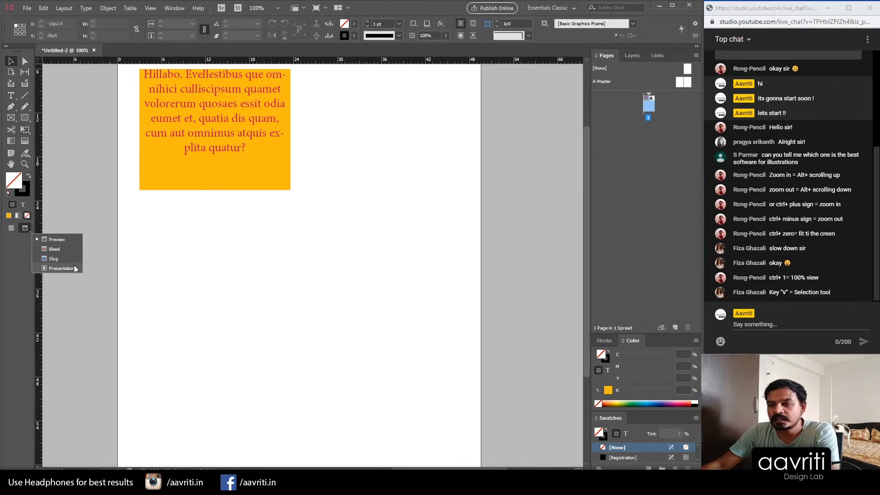
click(54, 240)
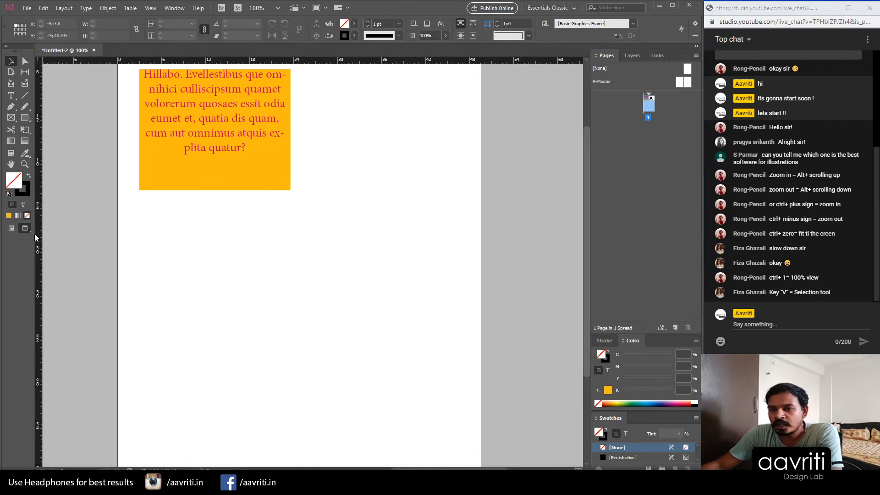
right_click(28, 229)
click(63, 240)
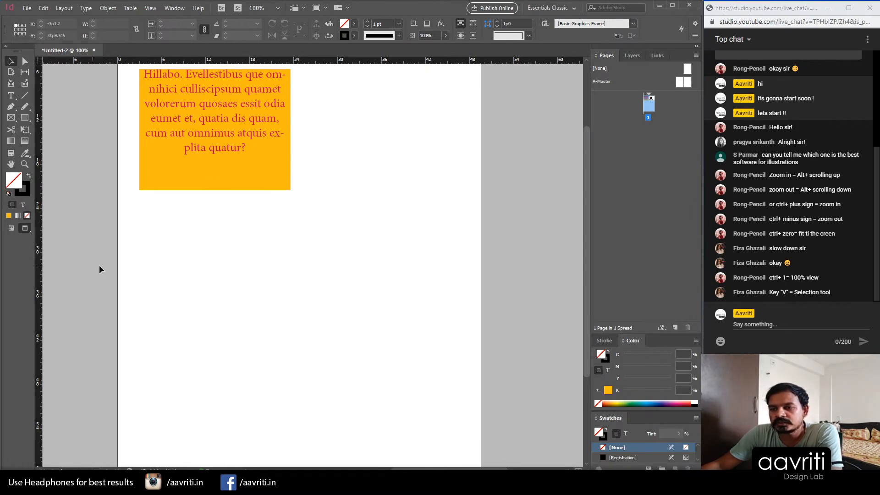
scroll(278, 217, up, 3)
scroll(289, 204, down, 2)
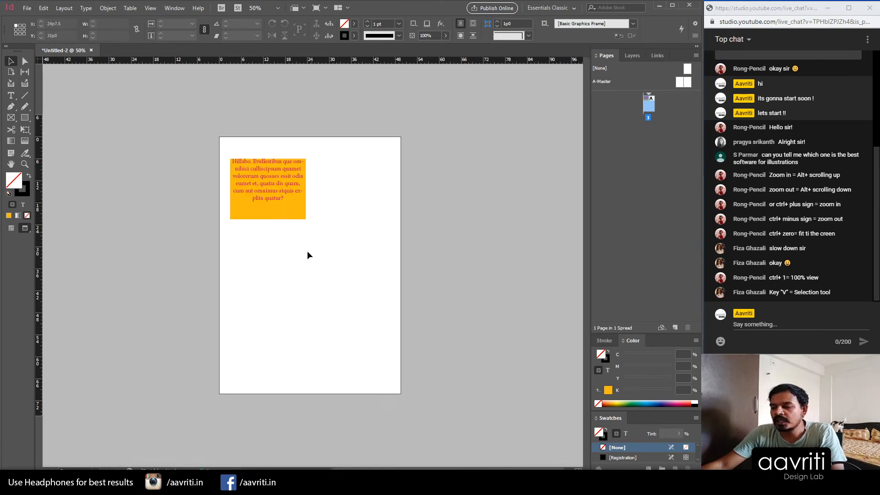
scroll(308, 249, up, 1)
scroll(306, 250, down, 2)
scroll(295, 212, up, 1)
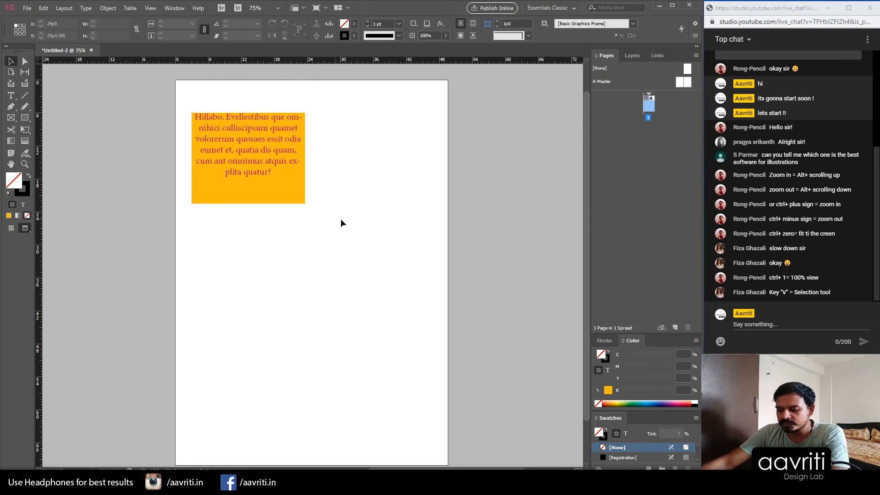
Step: Compare the page in Normal and Preview screen modes by toggling between them repeatedly, ending in Preview
key(w)
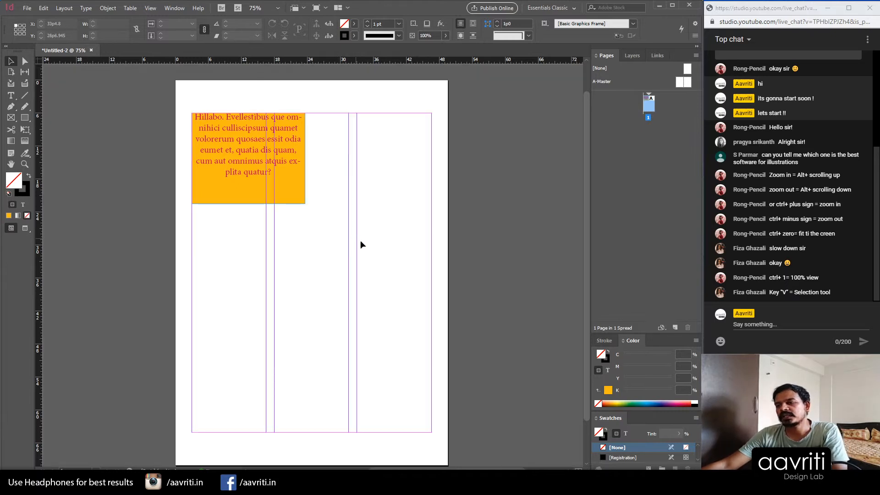
key(w)
key(w)
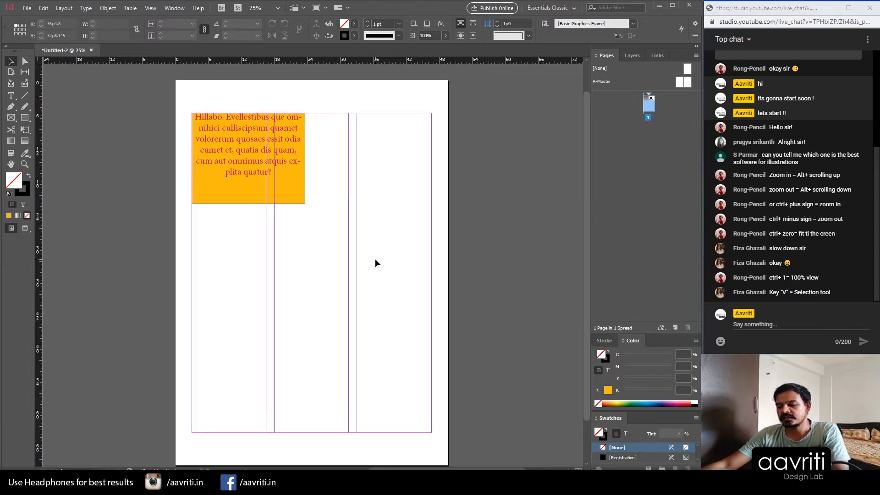
key(w)
key(w)
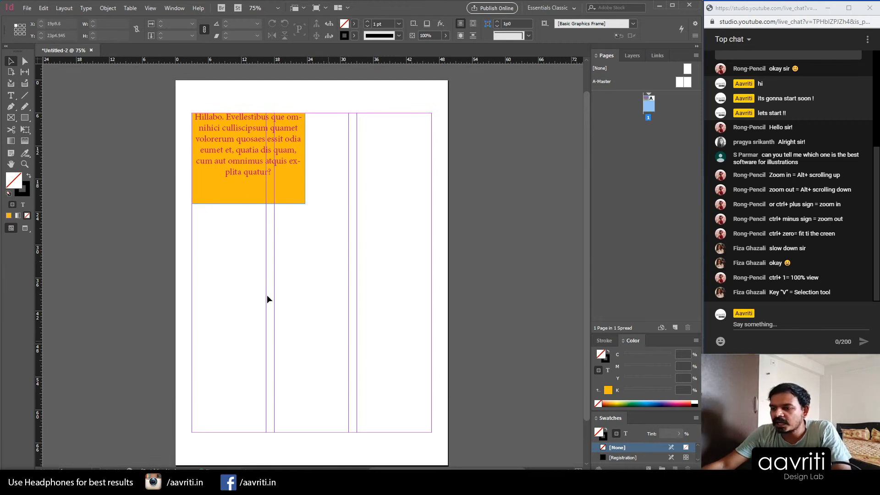
key(w)
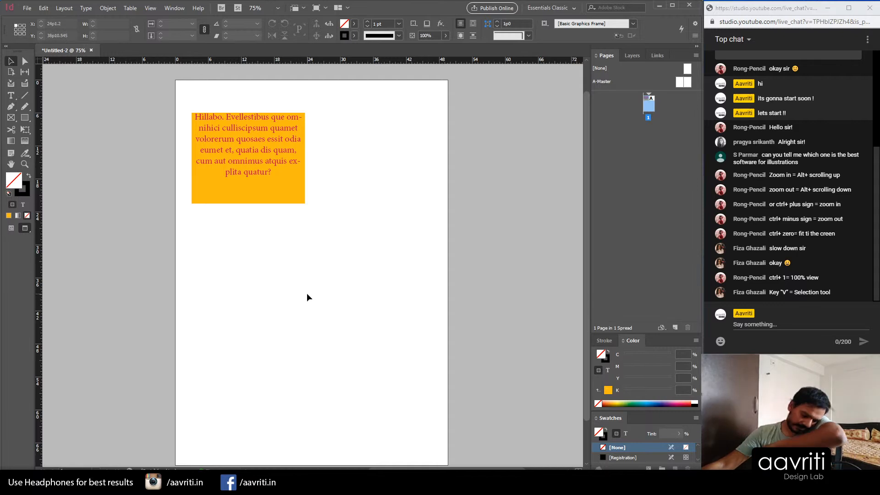
Step: Delete the orange text frame and close the Untitled-2 document without saving
drag(386, 268, 135, 149)
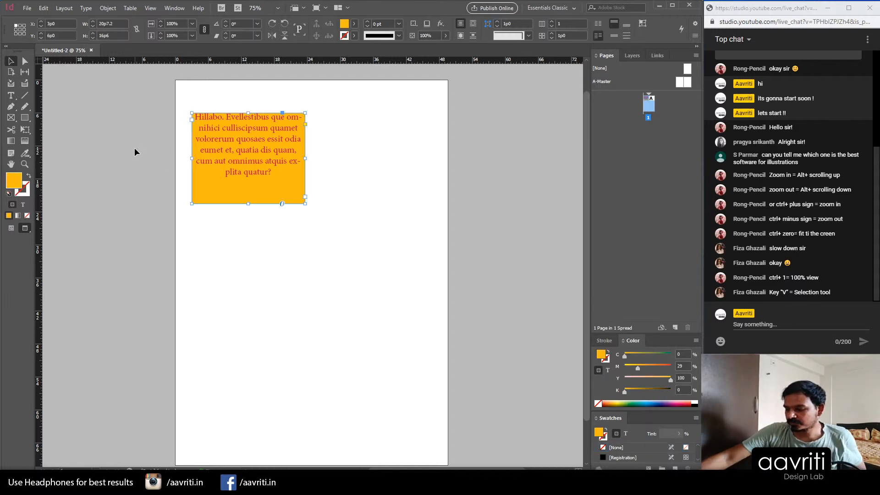
key(Delete)
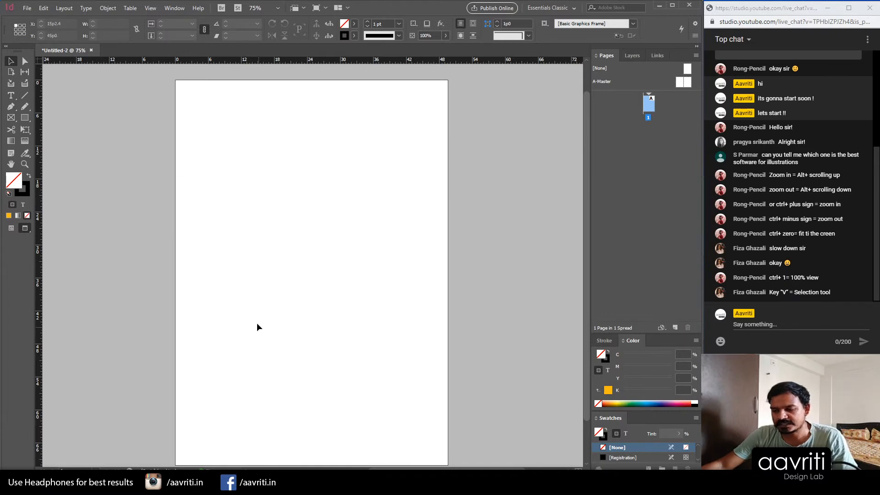
click(91, 50)
click(408, 256)
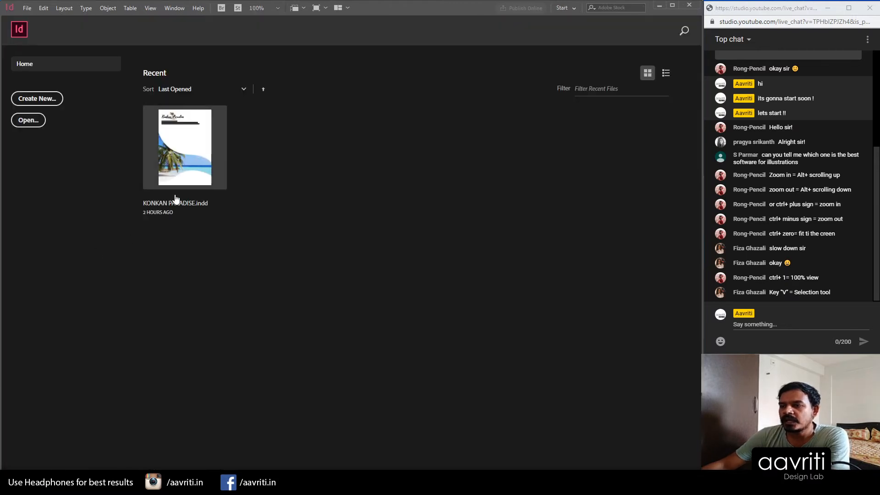
Step: Open the recent document KONKAN PARADISE.indd and examine its logo, intro text, placeholder frames and curved beach image
click(179, 149)
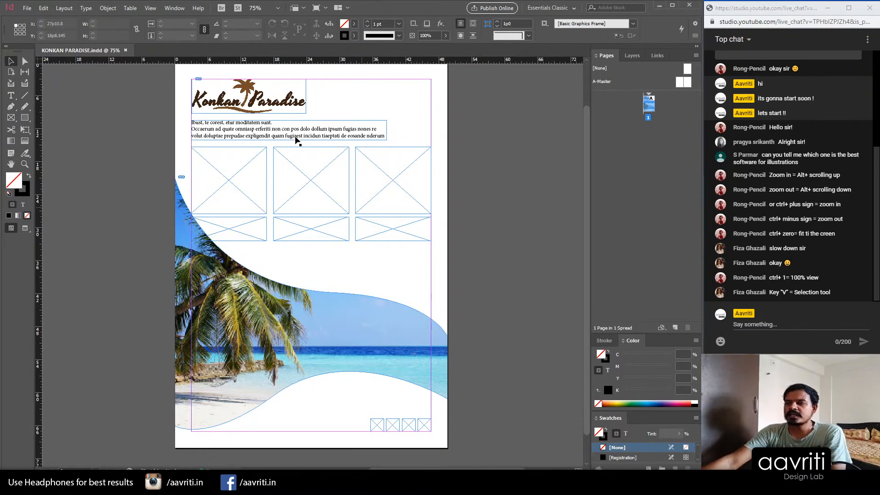
scroll(244, 112, up, 5)
scroll(232, 204, down, 3)
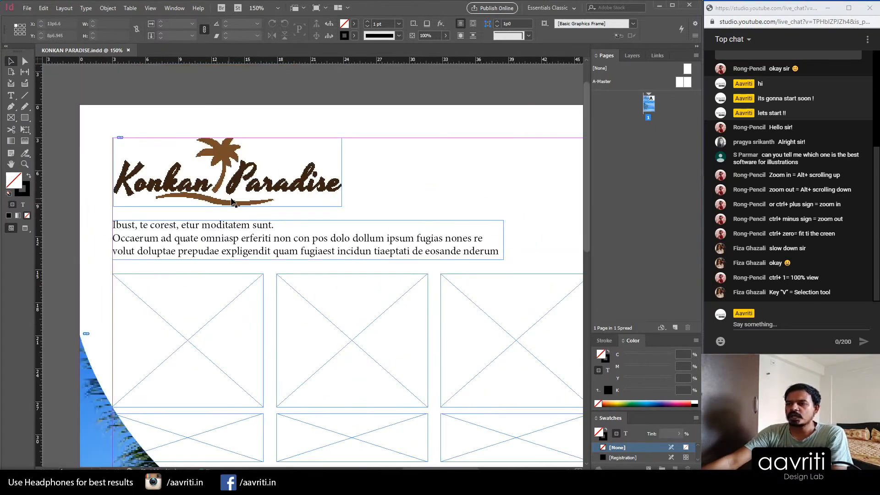
scroll(185, 176, up, 1)
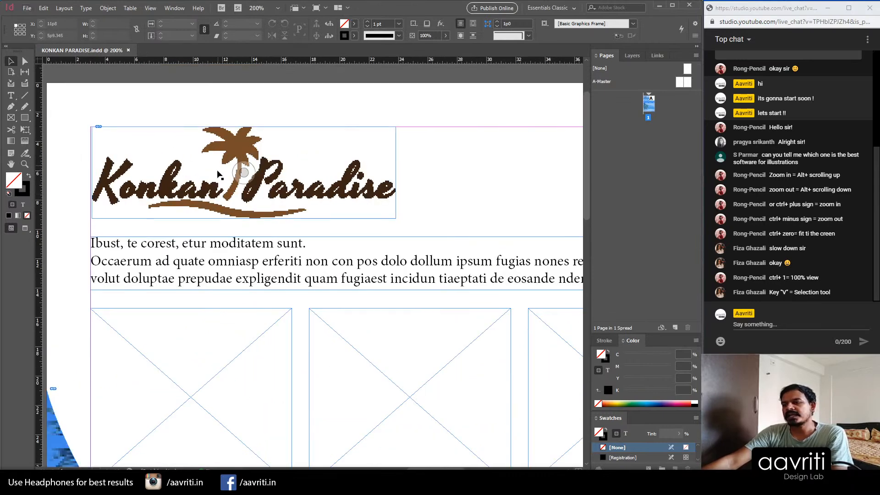
scroll(219, 170, down, 1)
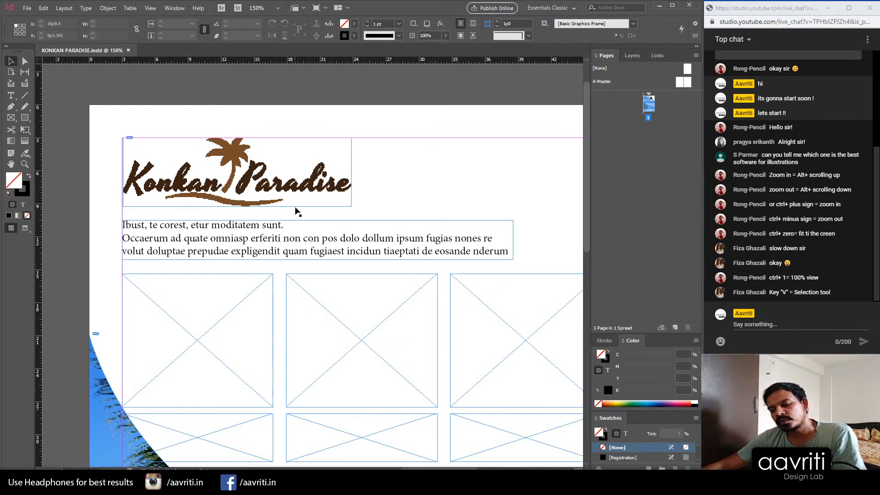
scroll(214, 189, down, 2)
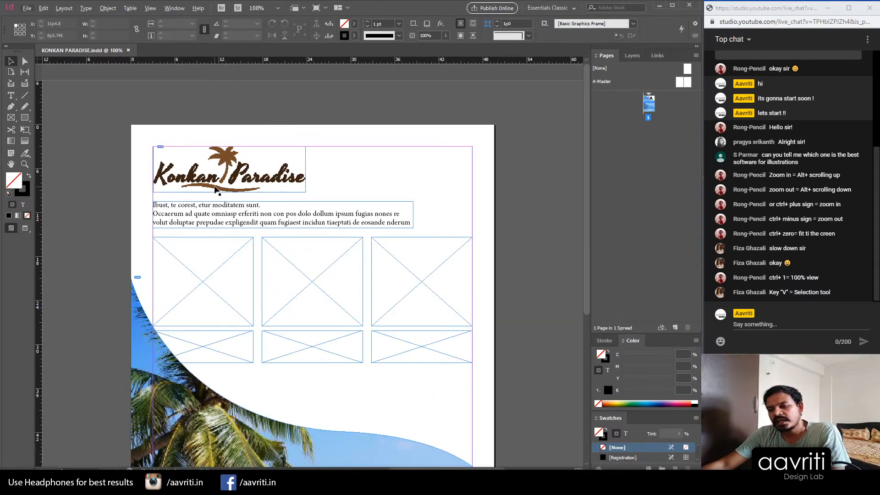
scroll(215, 189, down, 5)
scroll(212, 380, down, 1)
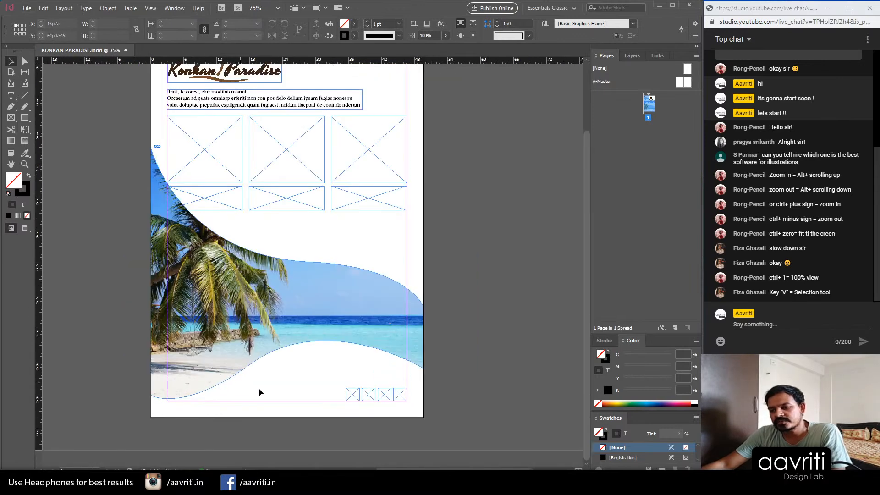
scroll(278, 393, down, 1)
scroll(330, 181, up, 2)
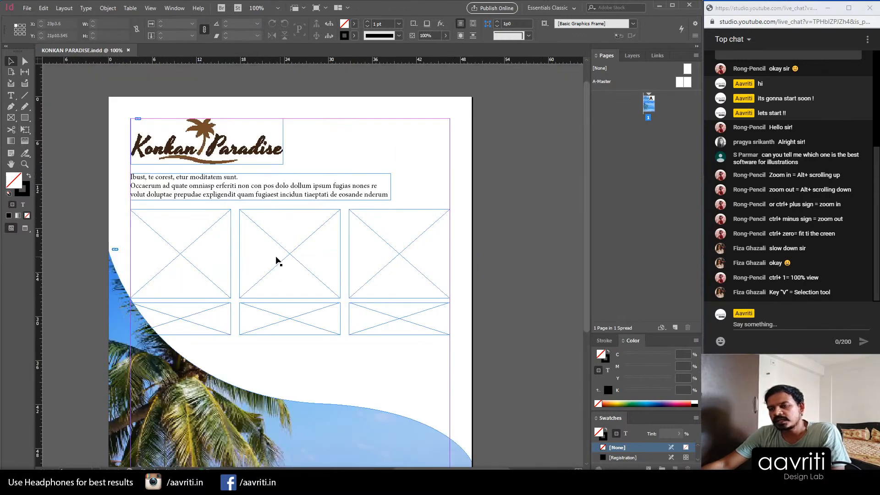
Step: Switch to File Explorer and examine the pictures in the KONKAN PARADISE project's IMAGES folder
mouse_move(213, 483)
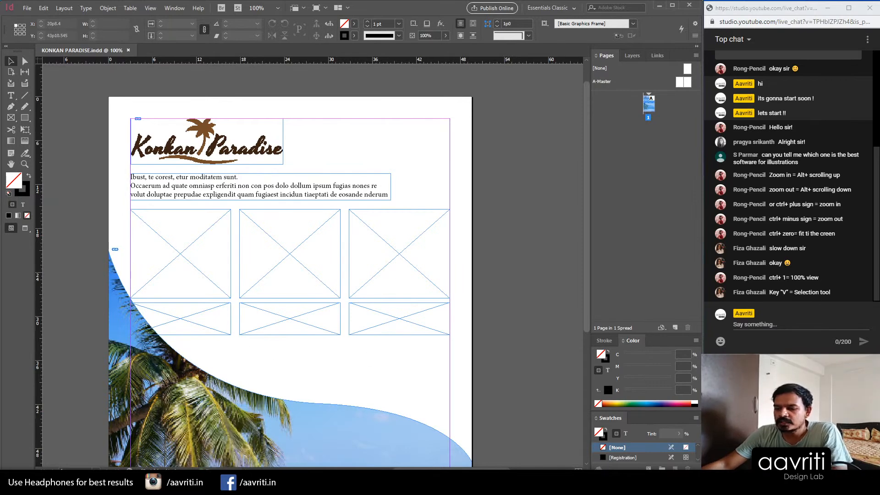
click(214, 483)
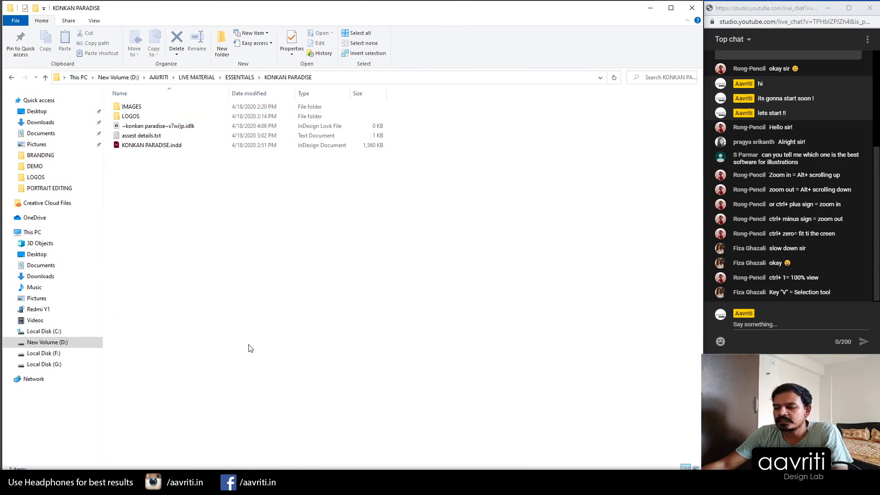
double_click(146, 107)
click(45, 77)
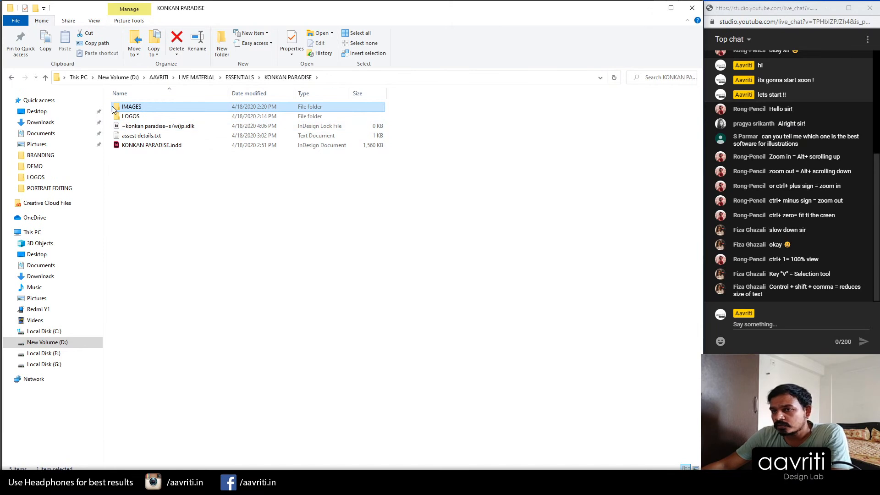
double_click(156, 112)
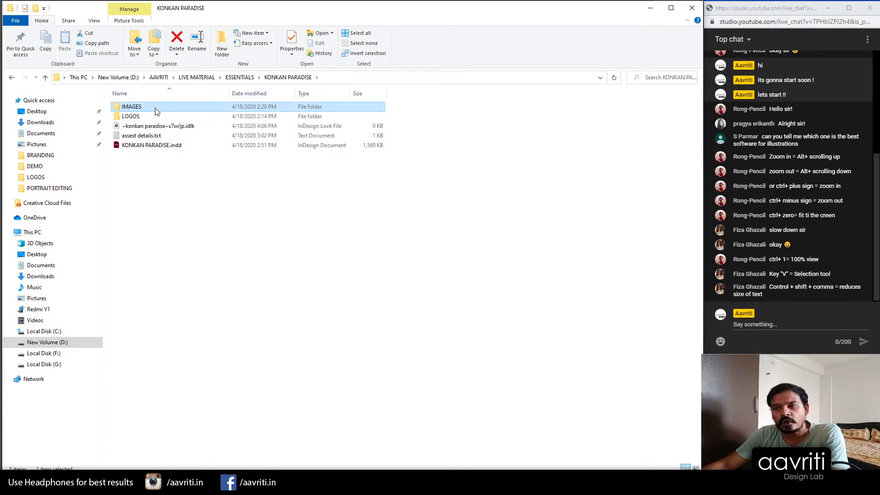
scroll(169, 116, up, 4)
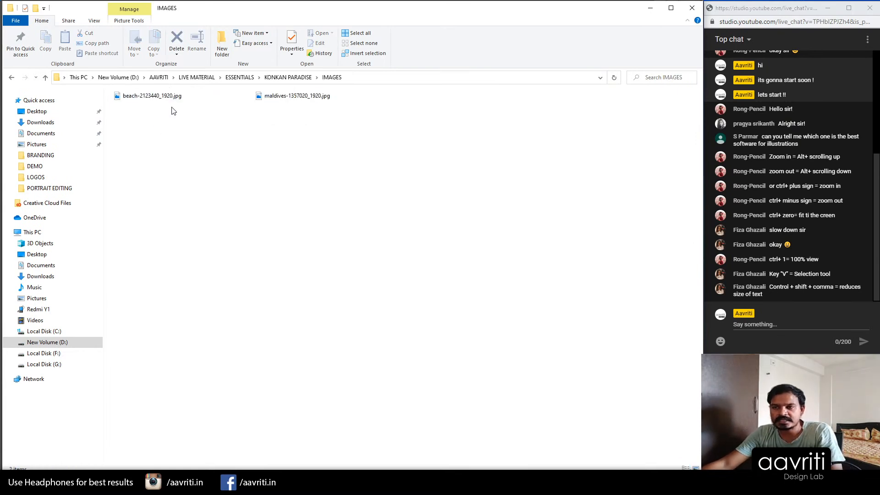
scroll(138, 126, up, 1)
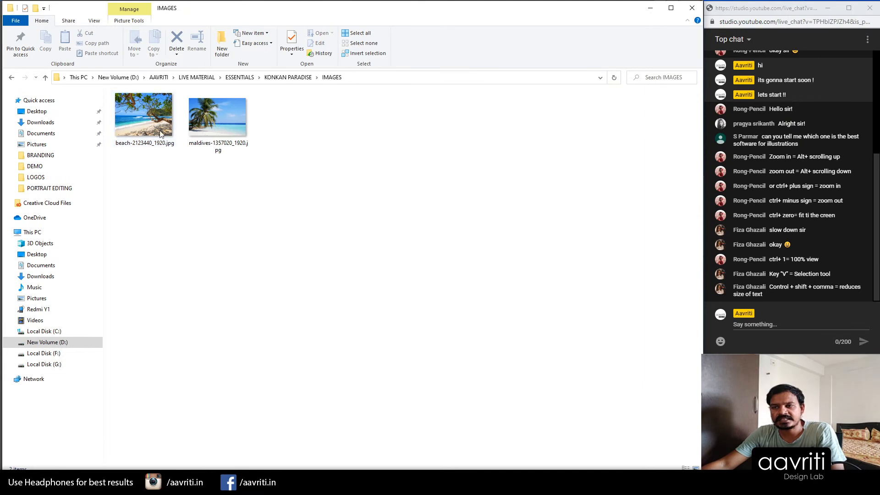
key(alt+Left)
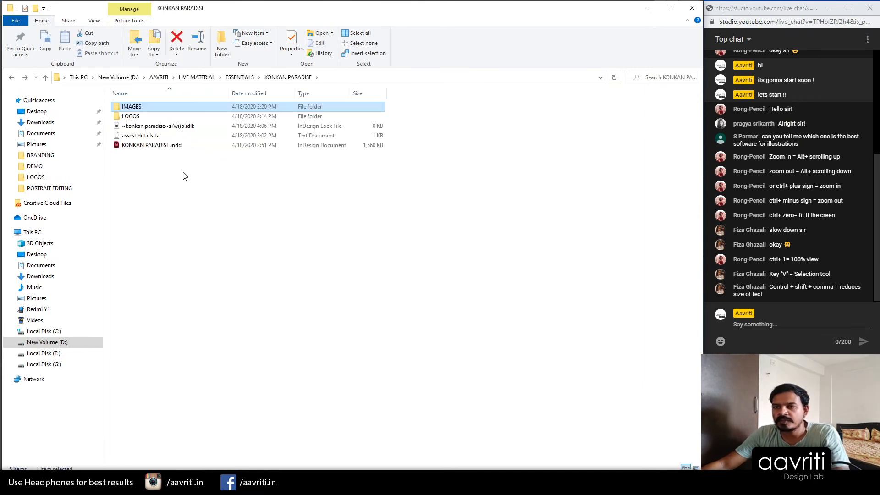
Step: Examine the files in the project's LOGOS folder, and open assest details.txt to view the font and image links
click(142, 118)
double_click(142, 120)
drag(246, 144, 204, 131)
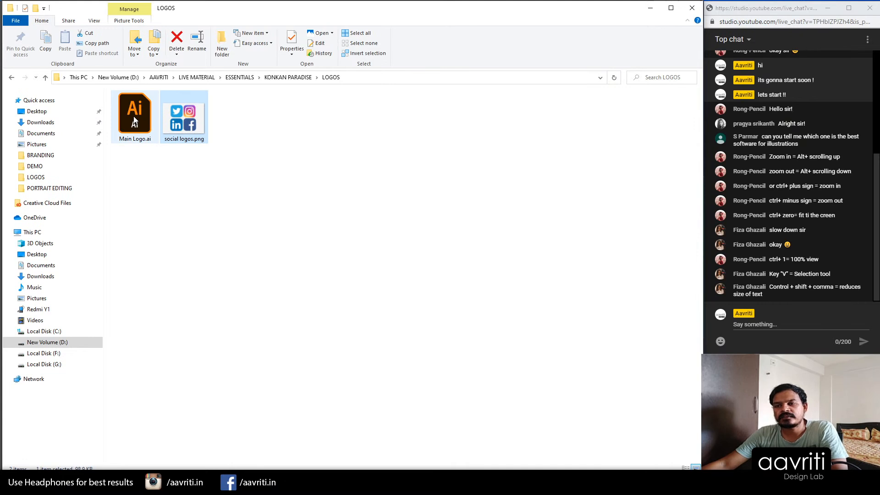
click(45, 77)
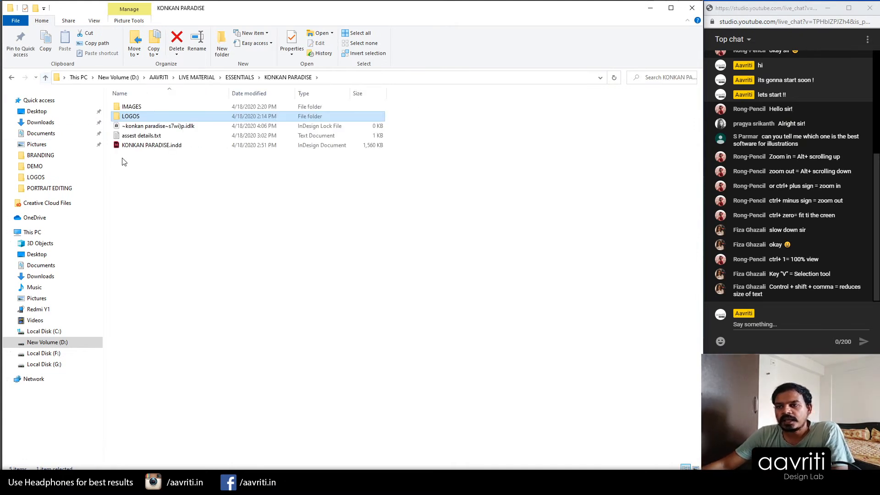
double_click(143, 136)
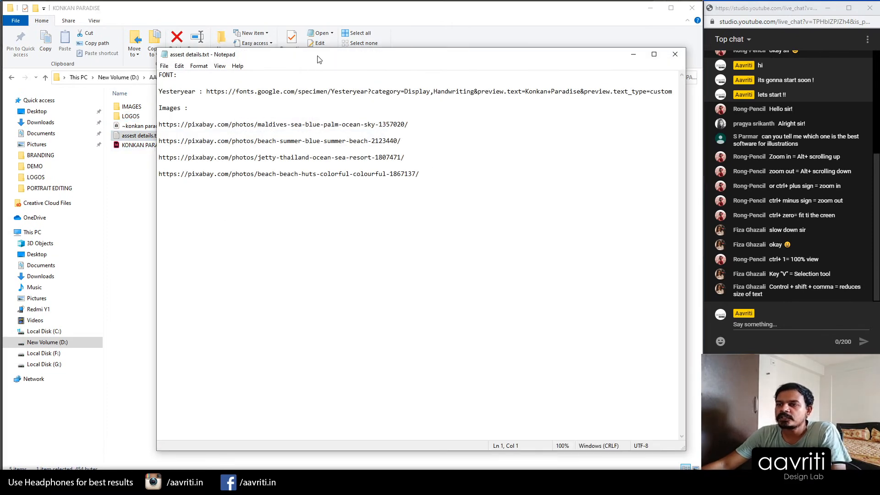
Step: Review the Yesteryear font link and the four Pixabay image links in assest details.txt, and close the file
drag(318, 58, 244, 57)
drag(353, 175, 68, 119)
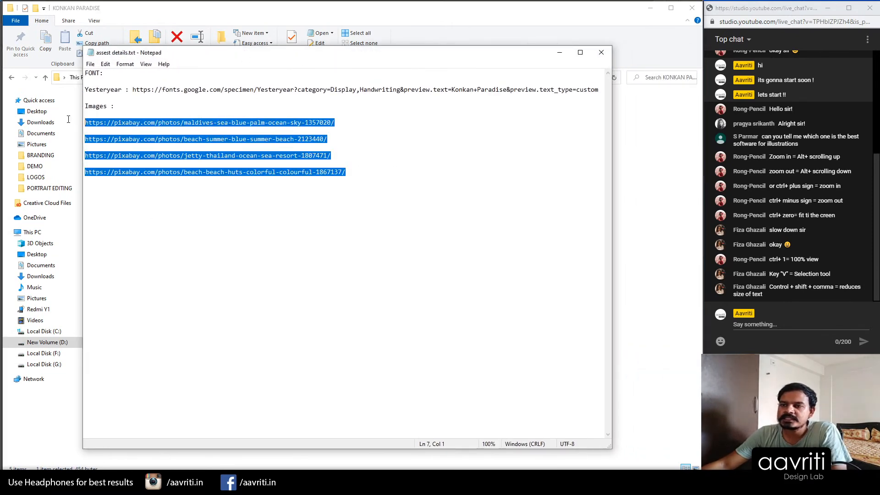
drag(433, 191, 78, 84)
click(301, 207)
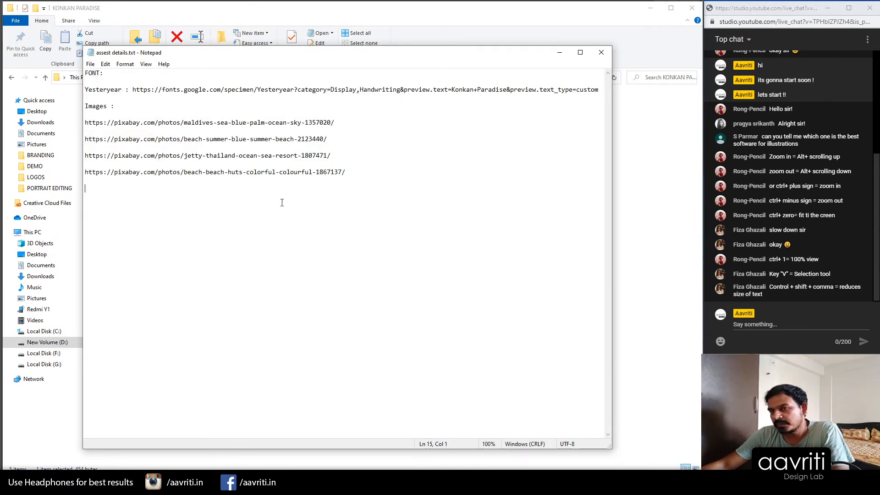
drag(410, 174, 71, 77)
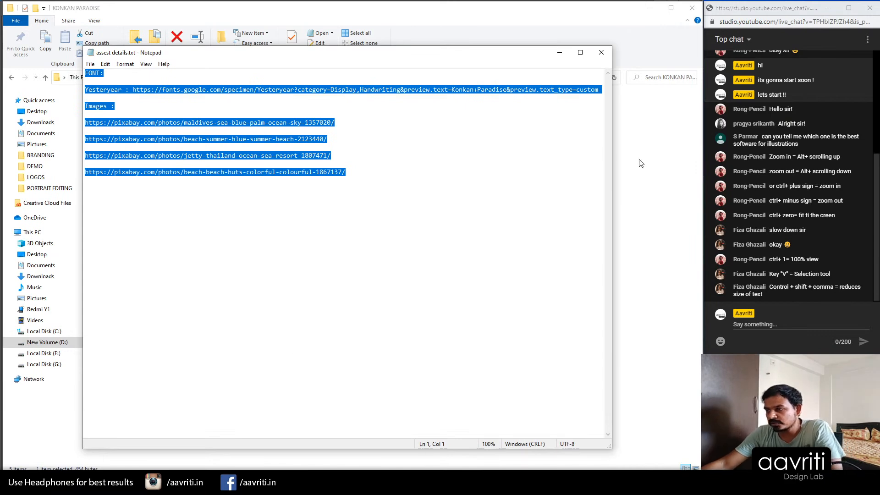
click(601, 52)
Step: Review the contents of the KONKAN PARADISE folder, including the InDesign document, text file, IMAGES and LOGOS folders
click(115, 146)
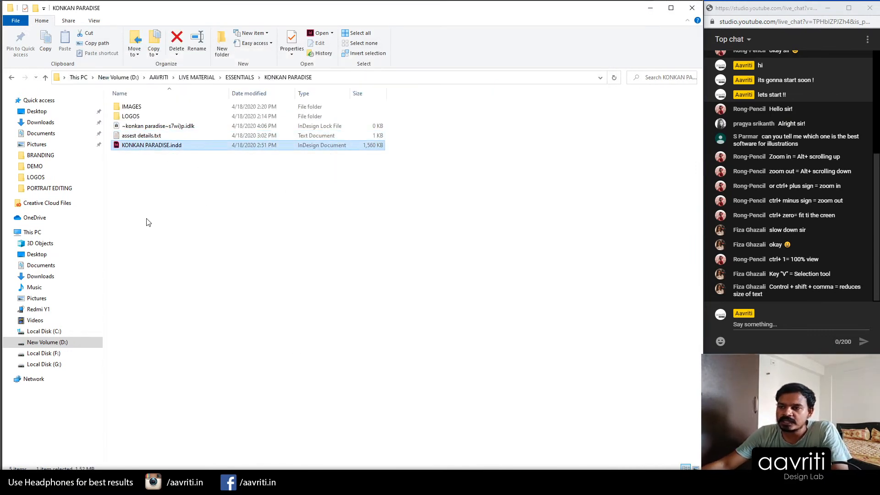
drag(227, 195, 106, 100)
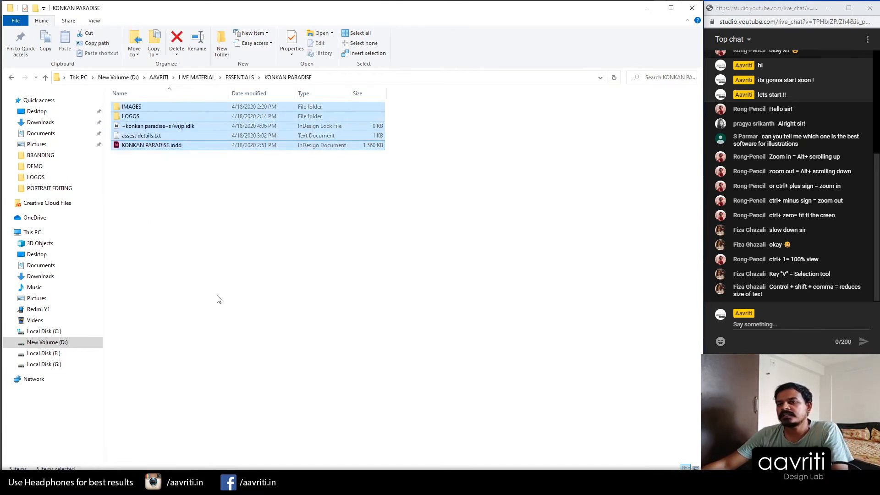
click(212, 247)
drag(309, 215, 110, 100)
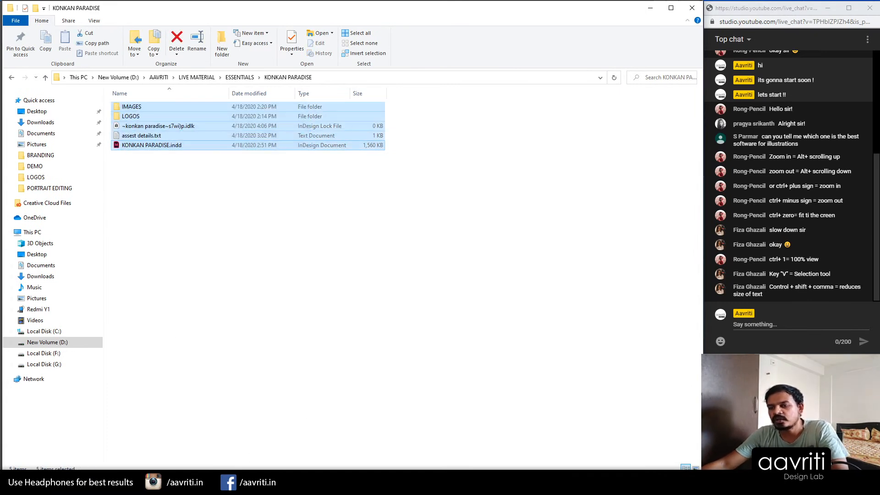
Step: Switch to Chrome, locate the downloaded beach-1867137_1920.jpg in its folder, and copy it together with jetty-1807471_1920.jpg
click(363, 443)
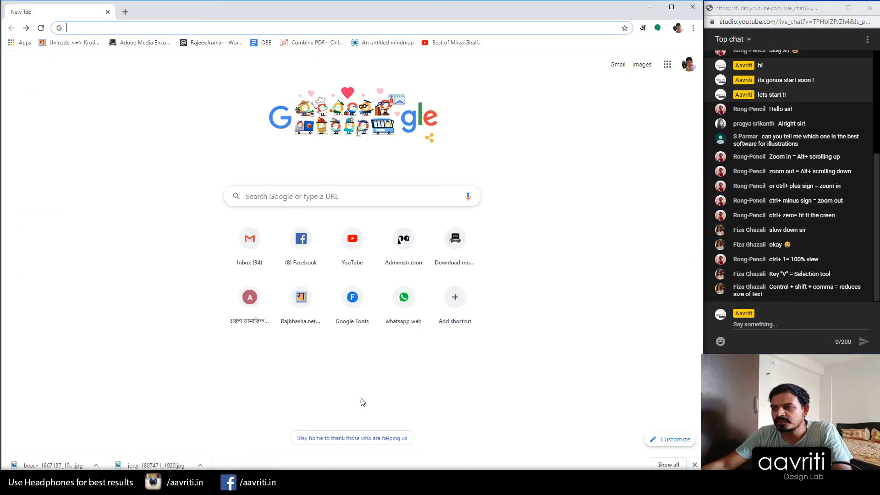
key(ctrl+j)
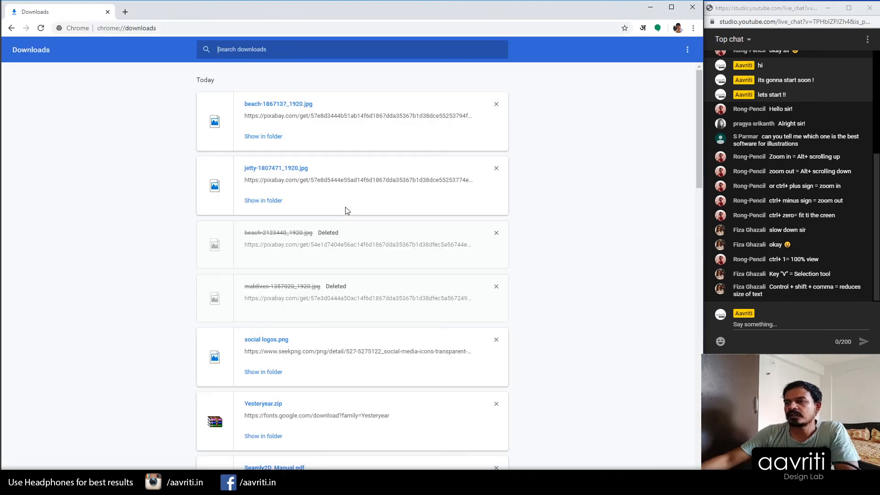
click(270, 137)
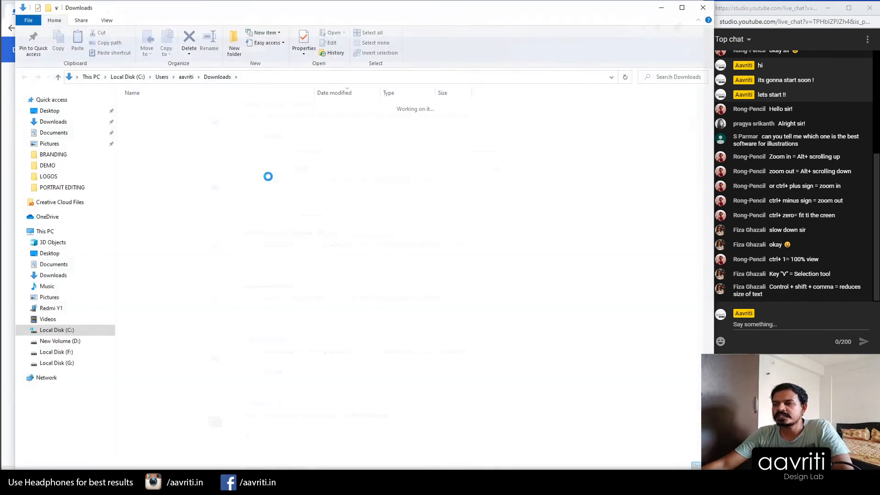
ctrl+click(161, 129)
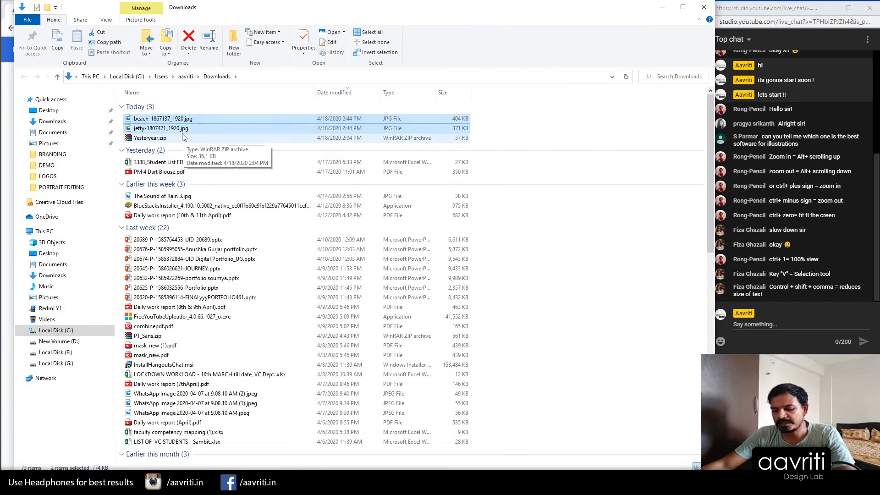
click(704, 7)
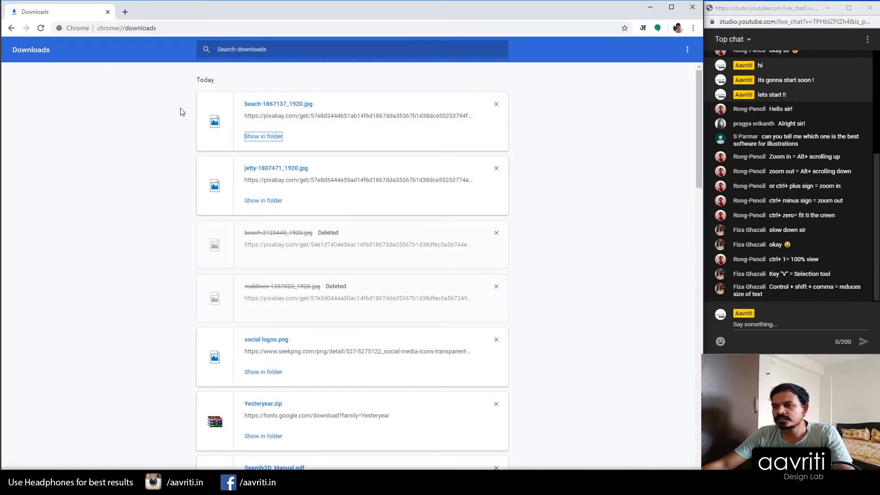
click(108, 11)
Step: Paste the two copied pictures into the IMAGES folder of the KONKAN PARADISE project
click(163, 161)
double_click(137, 107)
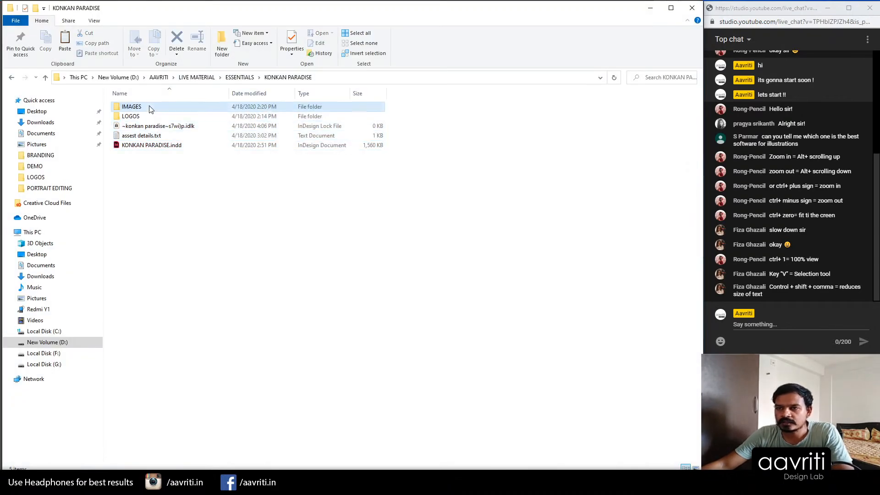
key(ctrl+v)
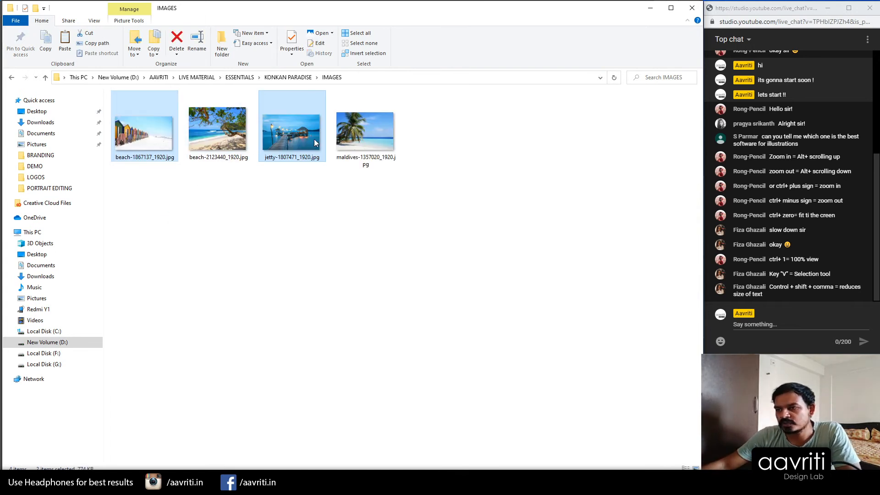
click(273, 225)
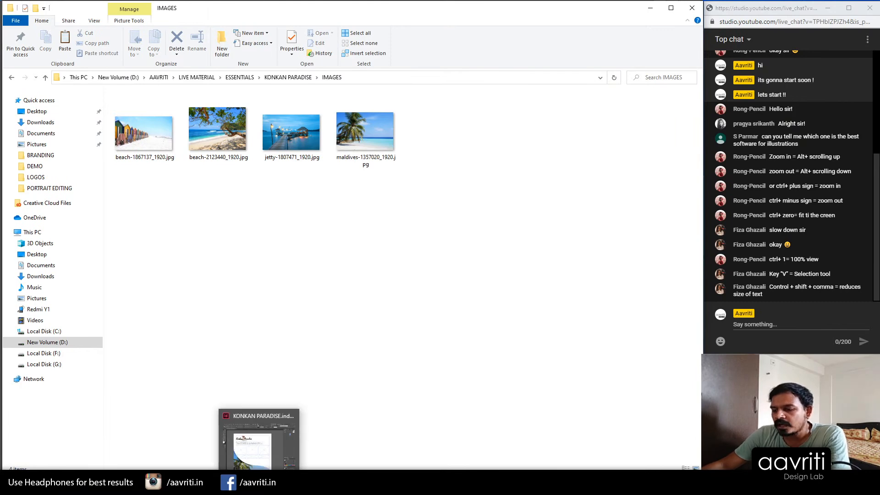
Step: Switch to InDesign and examine the flyer's logo, intro text, placeholder frames and curved beach image at 75% zoom
click(259, 485)
scroll(332, 284, down, 4)
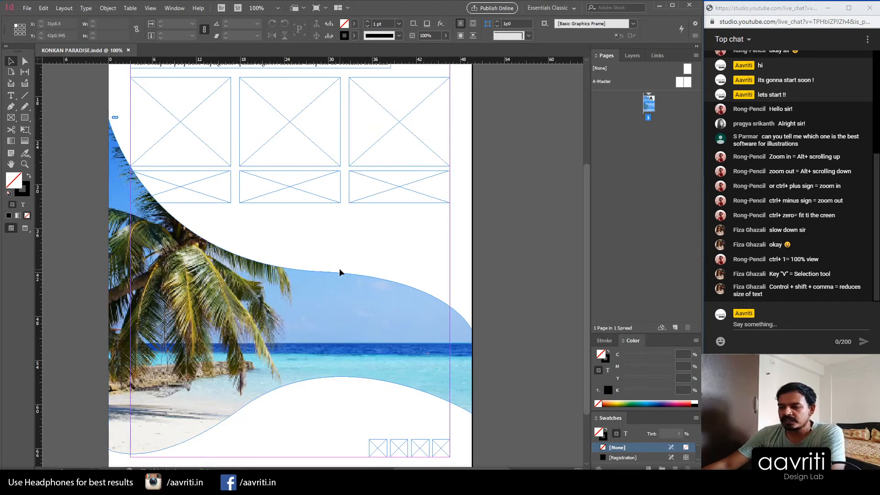
key(ctrl+minus)
scroll(322, 307, up, 3)
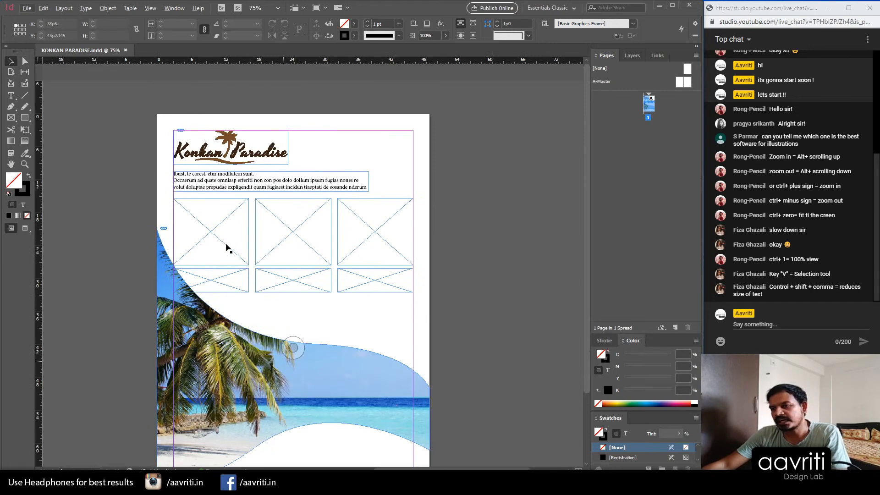
scroll(283, 234, down, 1)
scroll(305, 298, up, 1)
scroll(284, 256, down, 1)
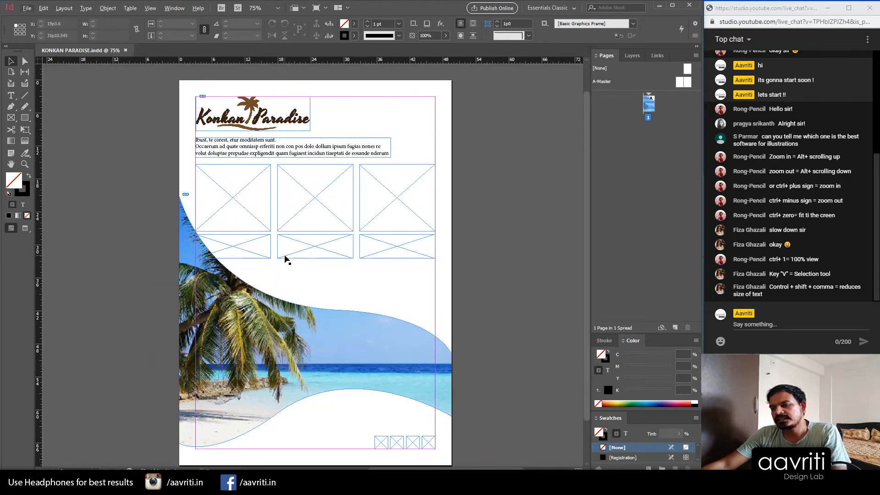
click(315, 321)
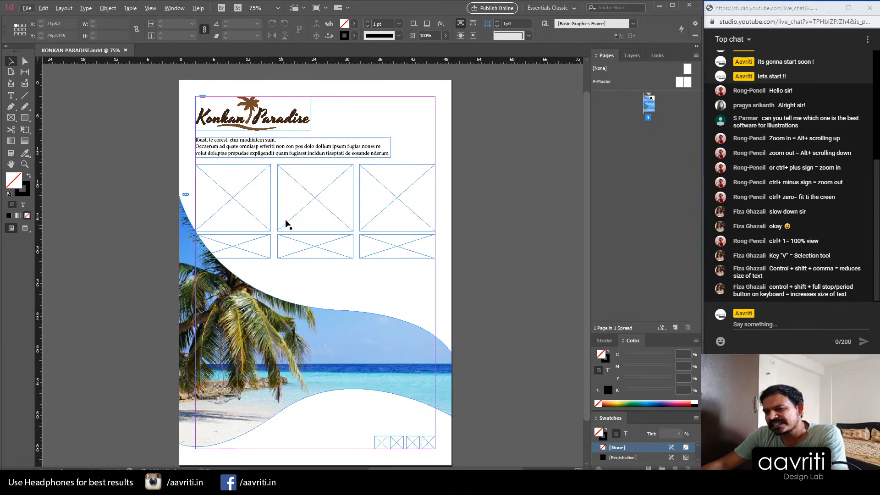
scroll(383, 270, down, 3)
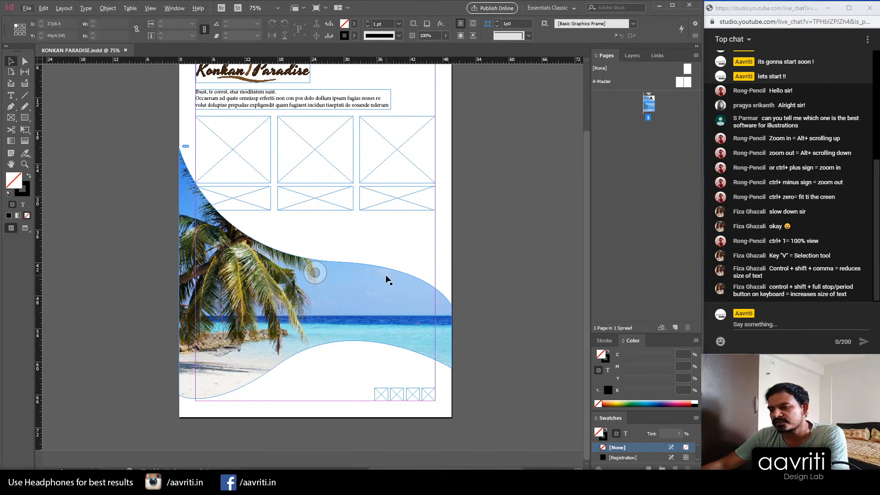
scroll(386, 277, up, 5)
scroll(383, 278, down, 2)
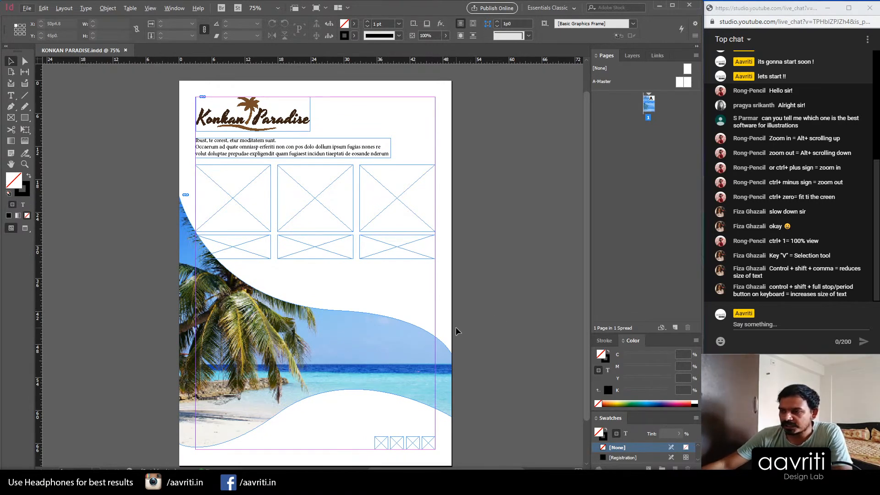
Step: Look through the frame tool variants, pick the Rectangle Frame Tool, and return to the Selection tool
right_click(11, 121)
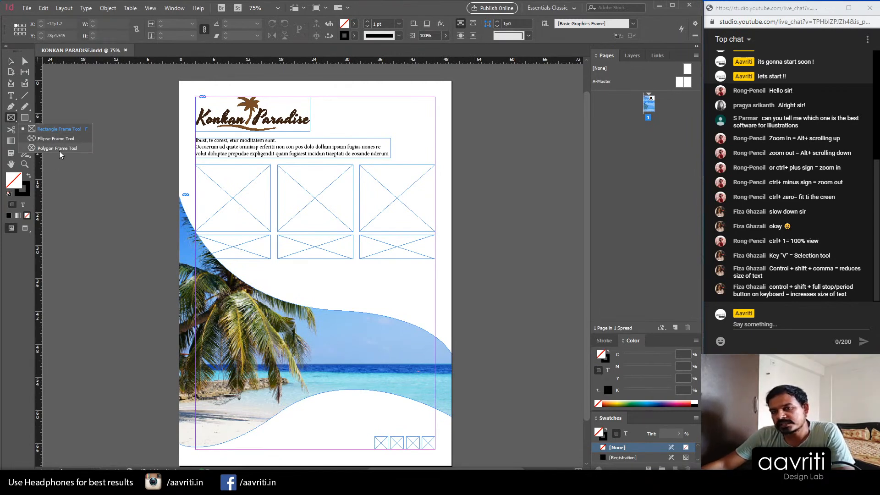
click(58, 129)
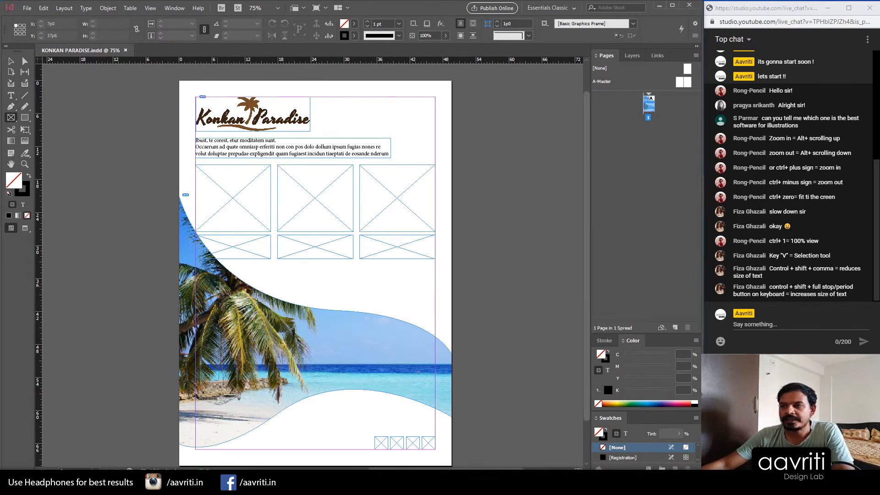
click(11, 61)
click(315, 321)
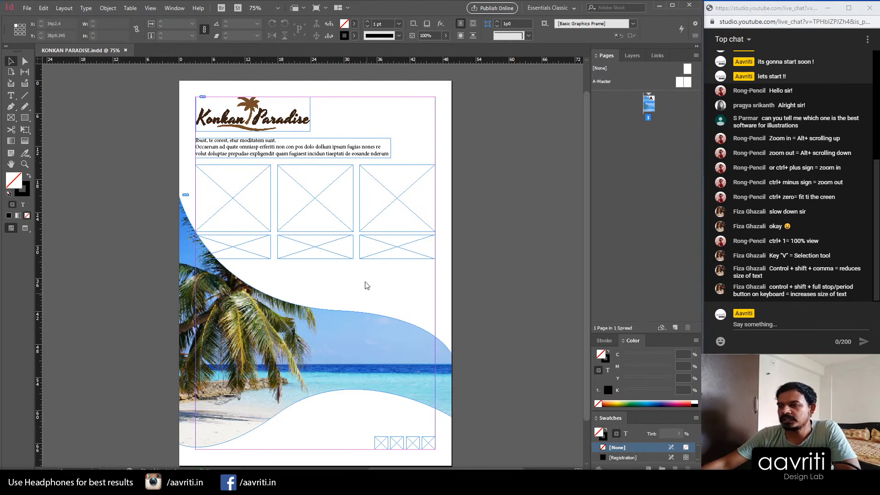
Step: Create a one-page portrait A4 document, 49p7.276 by 70p1.89, with facing pages, one column and a 1p0 gutter
key(ctrl+n)
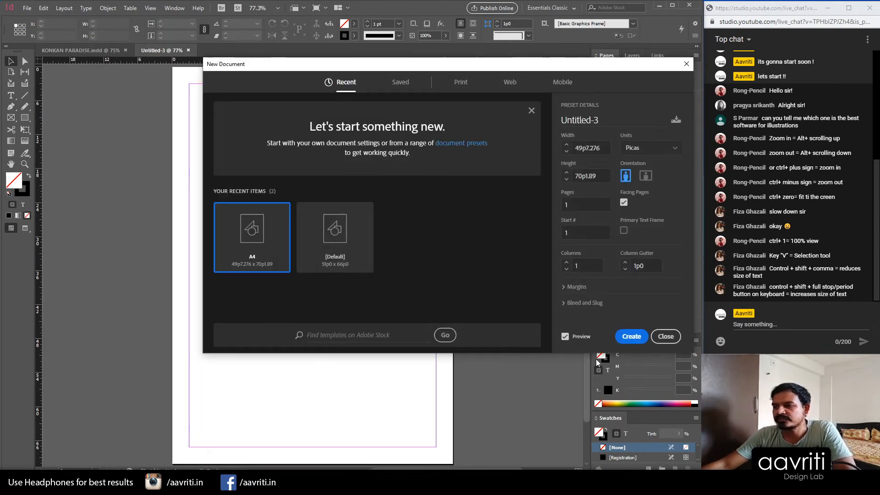
click(631, 338)
scroll(311, 254, down, 1)
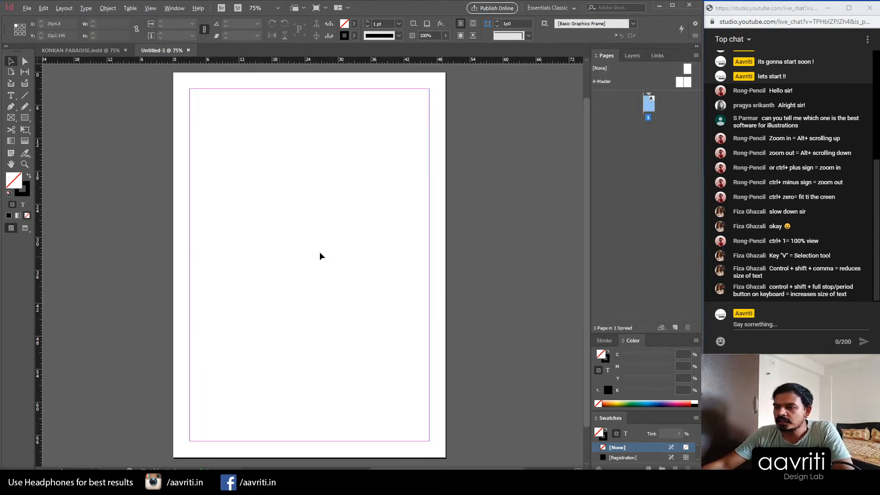
scroll(322, 243, up, 1)
scroll(200, 238, down, 1)
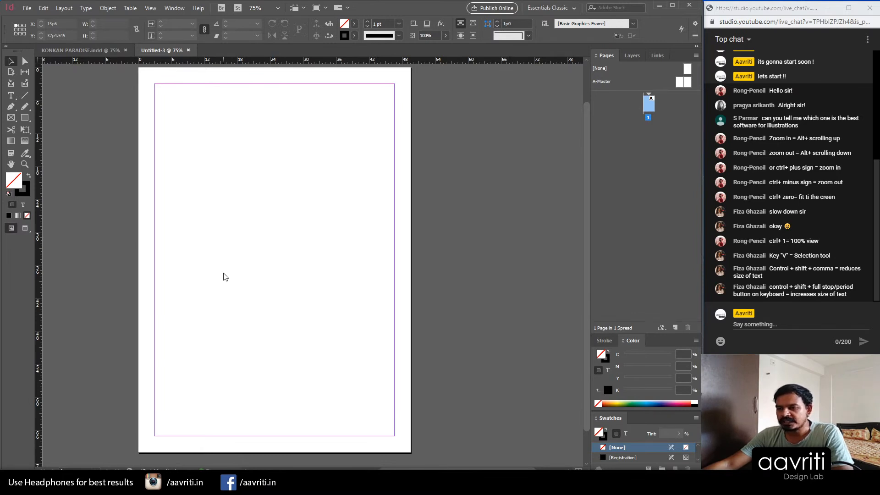
Step: Open the Place dialog to import a file into the new blank document
key(ctrl+d)
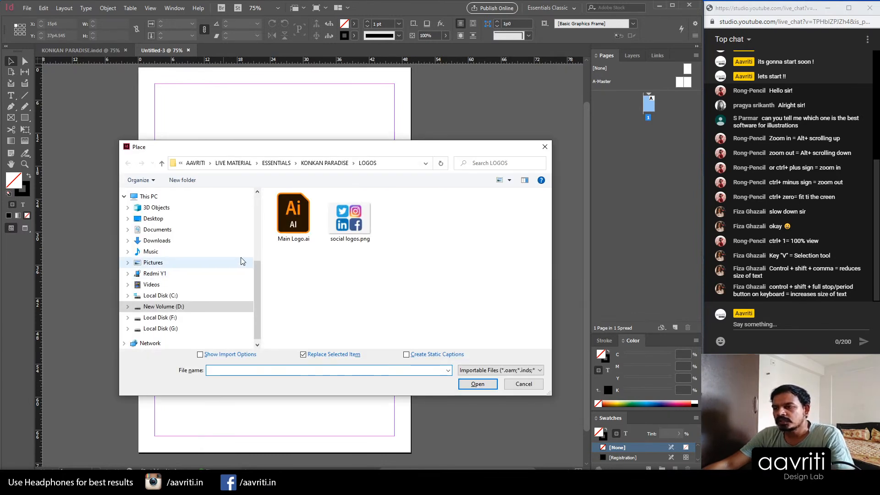
Step: Load jetty-1807471_1920.jpg from the KONKAN PARADISE project's IMAGES folder for placement in the document
click(325, 163)
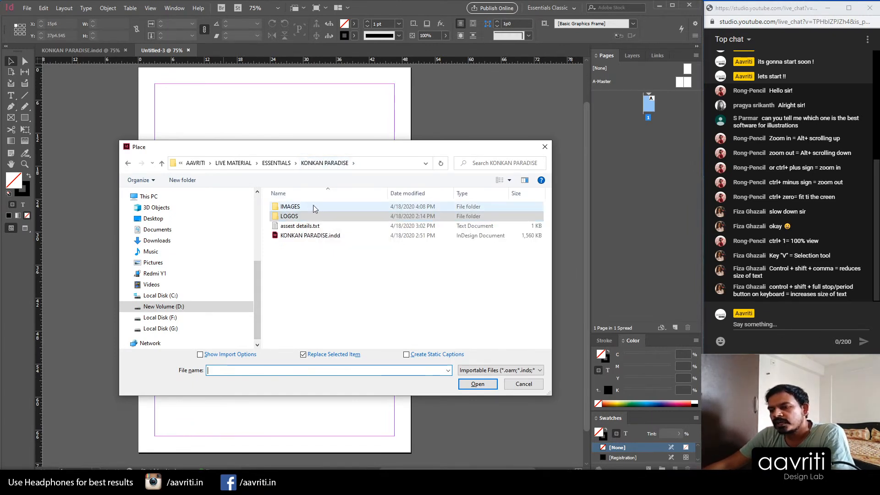
double_click(314, 207)
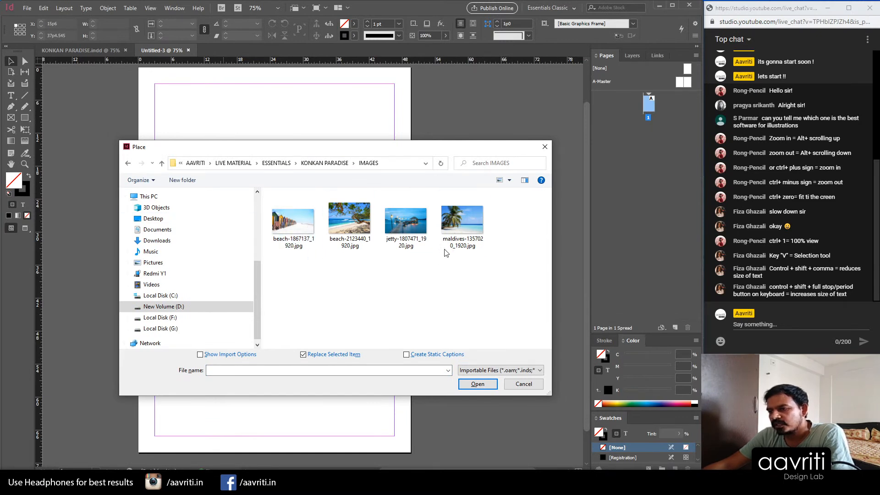
click(408, 231)
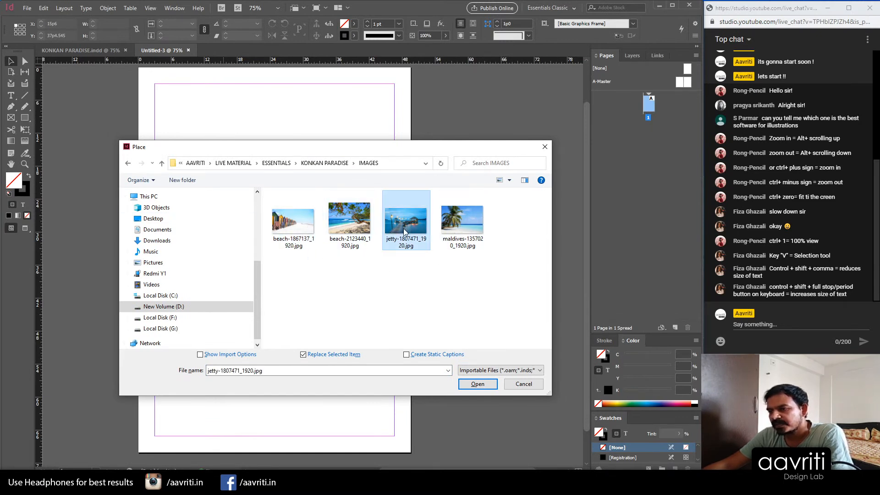
click(477, 384)
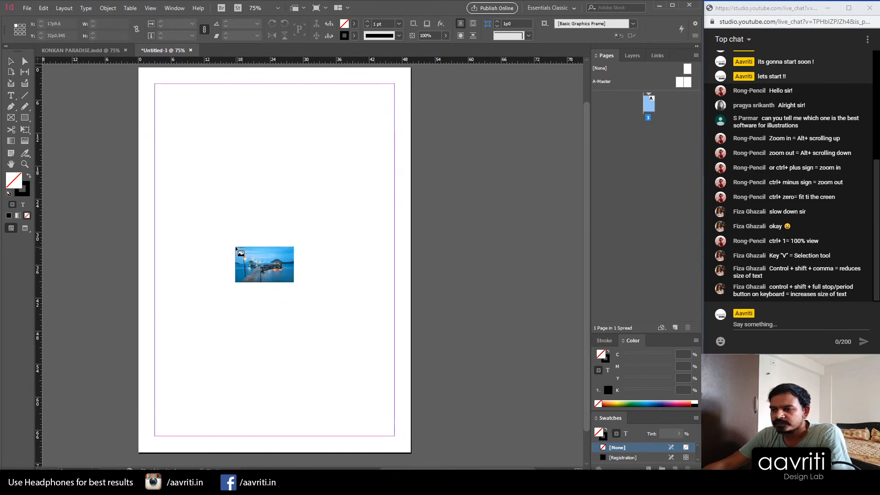
Step: Try placing the jetty image at full size from the upper-left margin corner, and undo the placement
drag(182, 149, 251, 223)
key(ctrl+z)
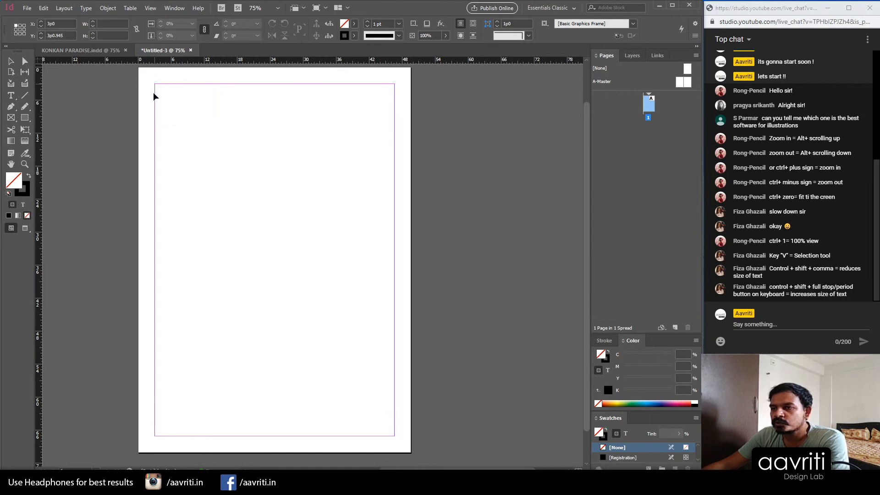
click(154, 85)
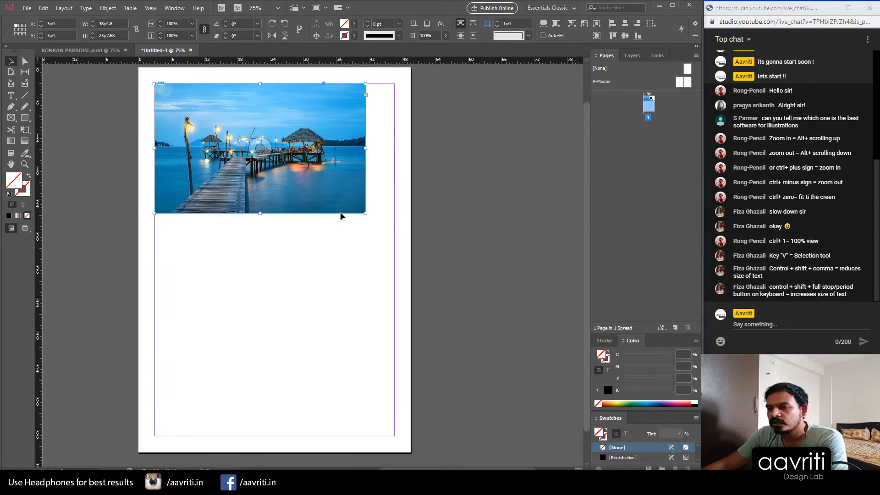
key(ctrl+z)
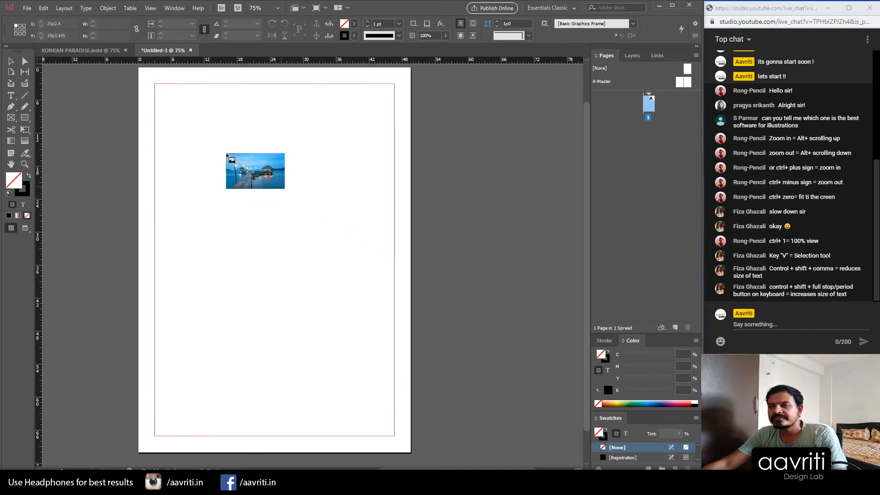
Step: Place the jetty image from the upper-left margin corner at about 56.77% scale, spanning half the margin width, about 21p10 by 13p5
drag(156, 88, 273, 198)
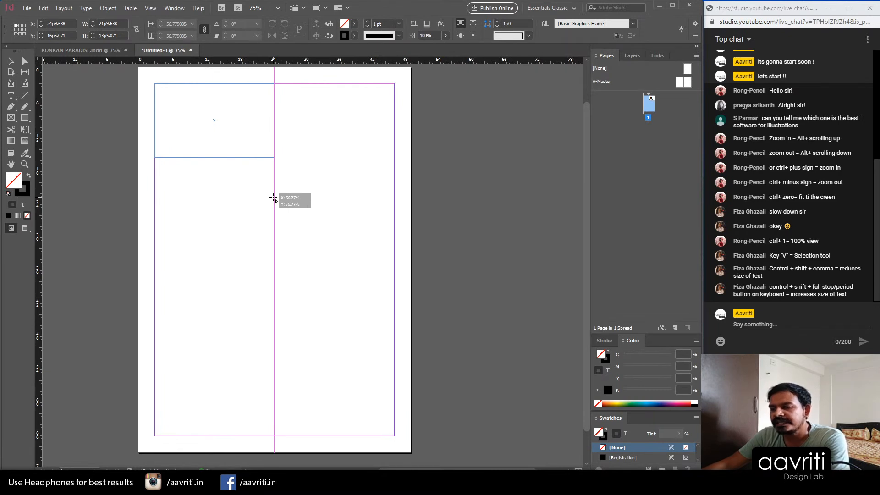
drag(273, 197, 274, 198)
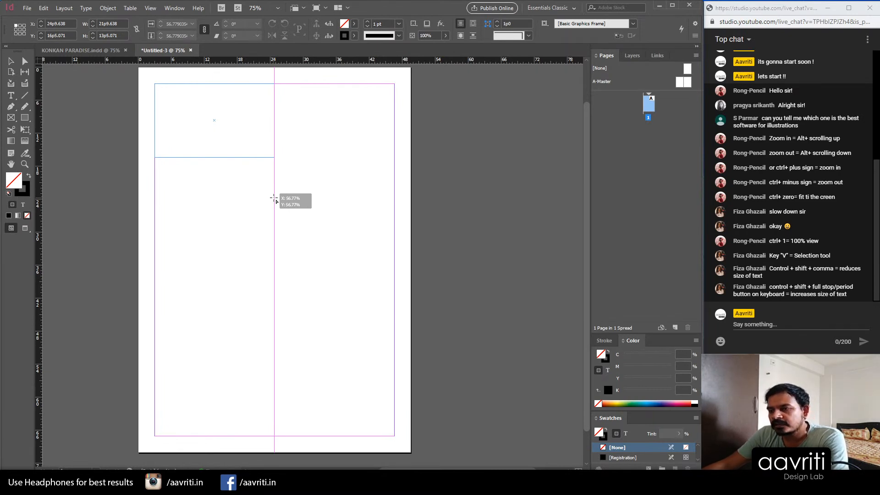
drag(274, 198, 273, 197)
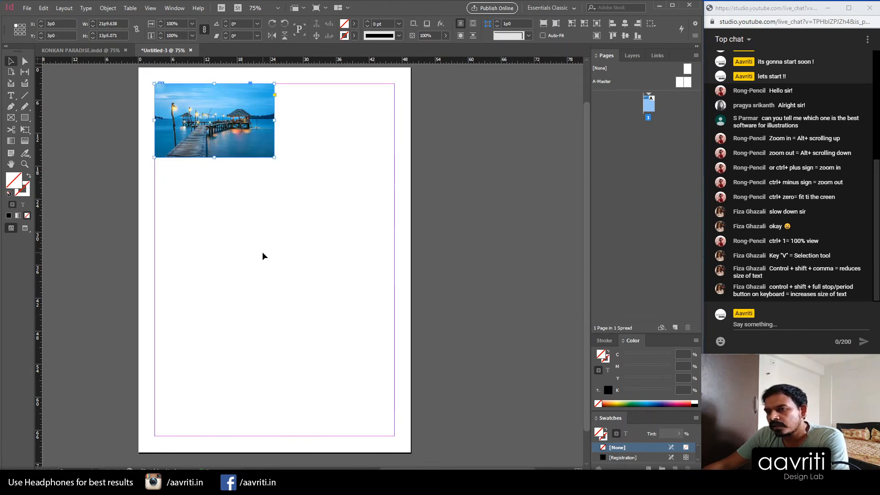
Step: Move the placed jetty image away from the margin corner to around the middle of the page
click(342, 216)
drag(284, 183, 107, 95)
drag(251, 132, 309, 257)
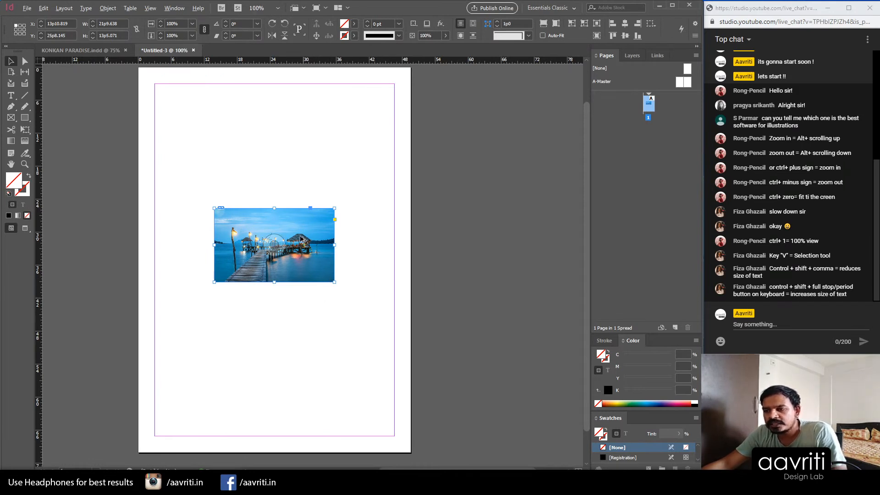
Step: Enlarge only the image's frame from its center to about 28p10 by 17p9 and give it a black 1 pt stroke
scroll(301, 239, up, 2)
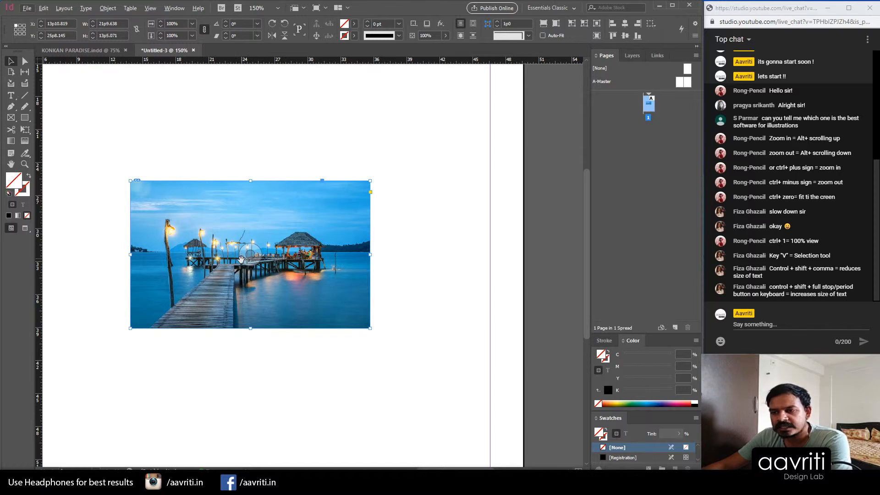
drag(152, 131, 239, 351)
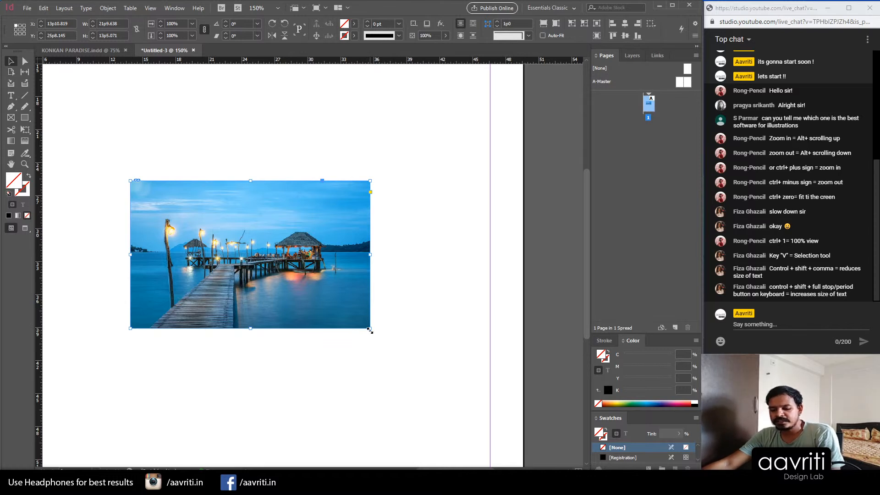
drag(370, 330, 392, 357)
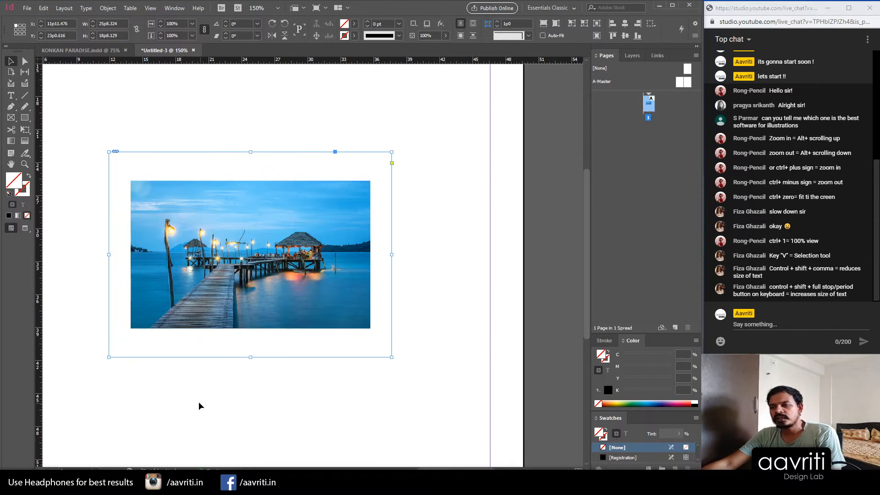
key(ctrl+z)
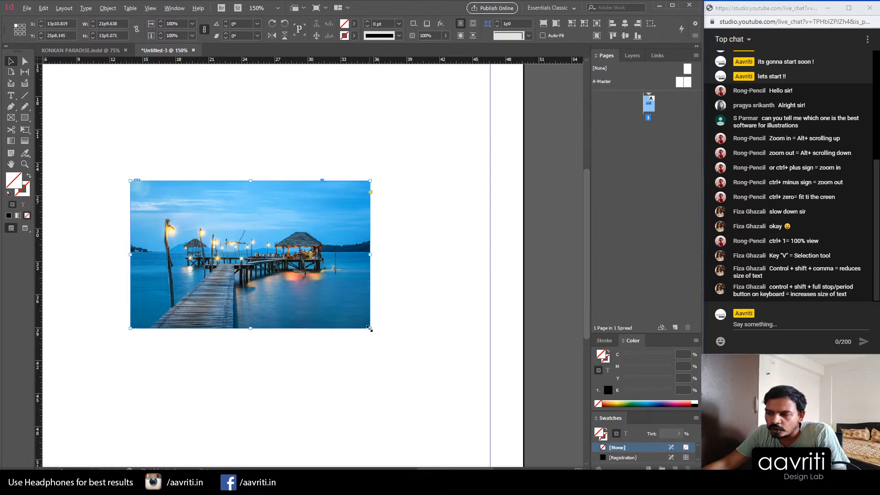
drag(369, 329, 379, 352)
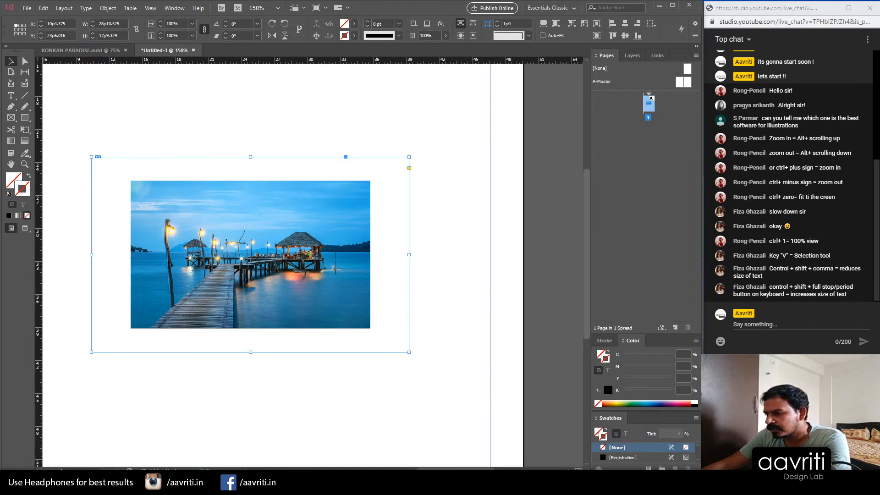
click(696, 402)
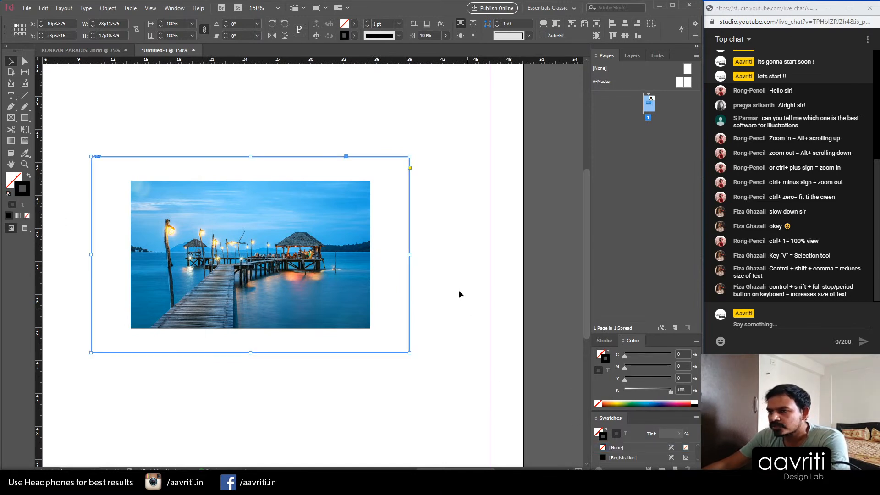
click(332, 375)
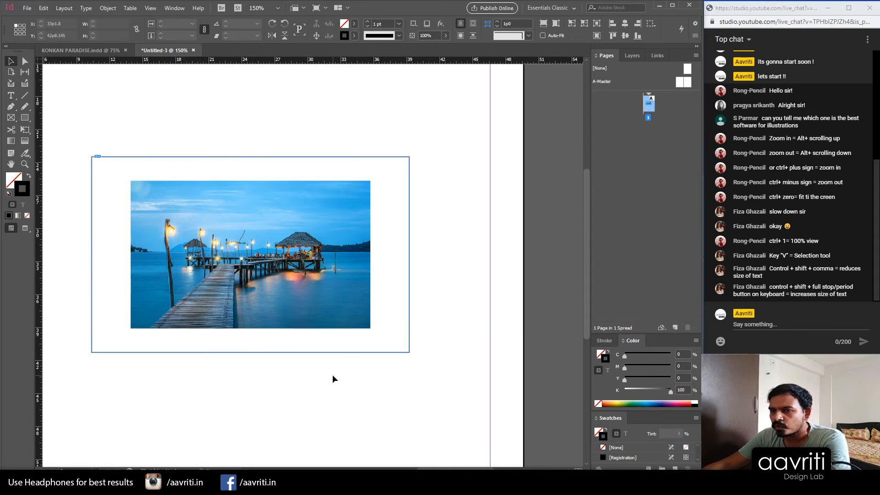
Step: Fill the image frame's background with light yellow, CMYK 0, 10, 75, 0
click(130, 169)
click(13, 182)
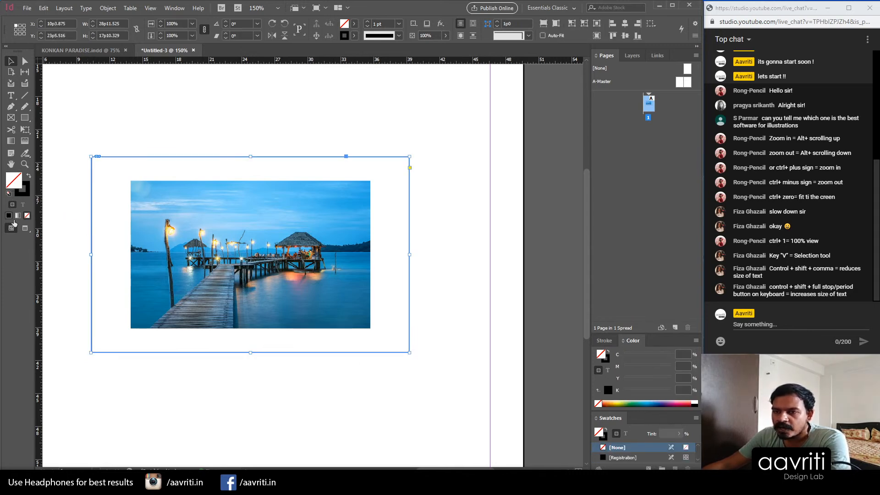
click(617, 402)
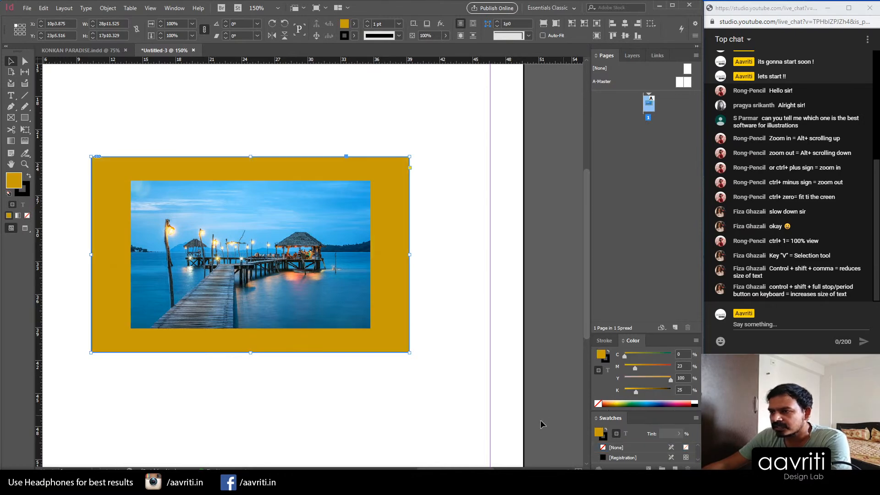
click(619, 401)
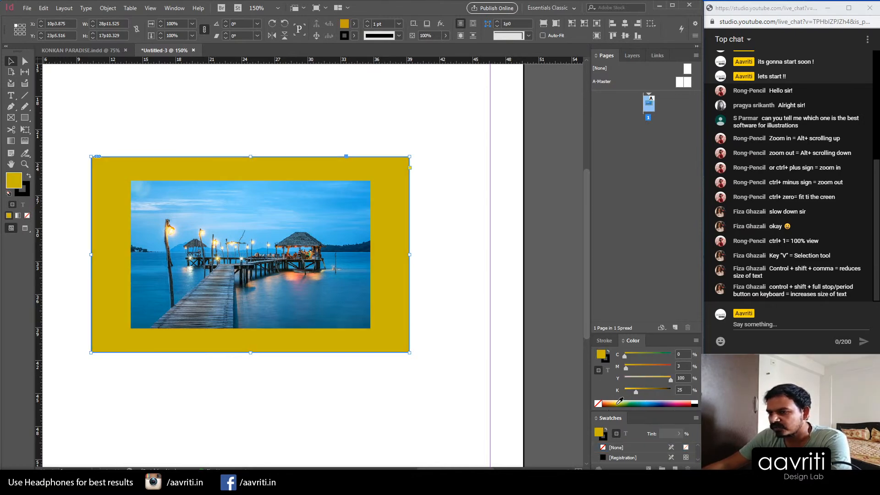
click(669, 405)
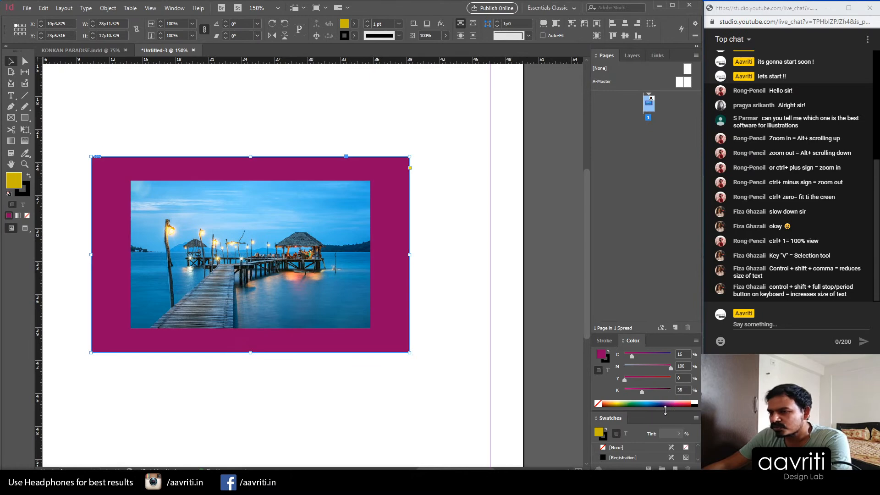
click(620, 402)
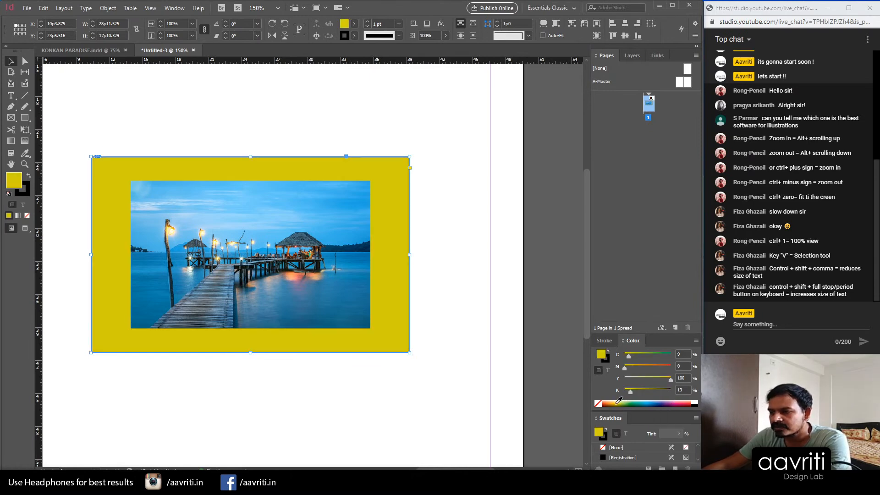
click(613, 401)
click(614, 401)
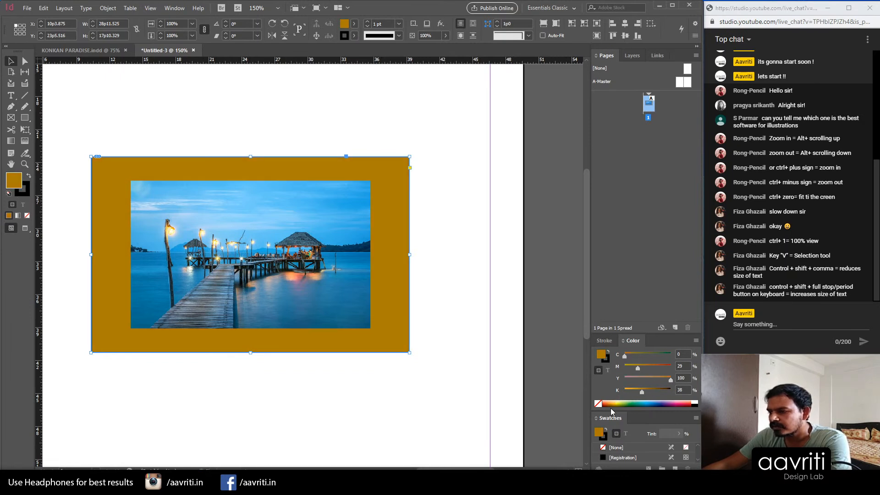
click(617, 405)
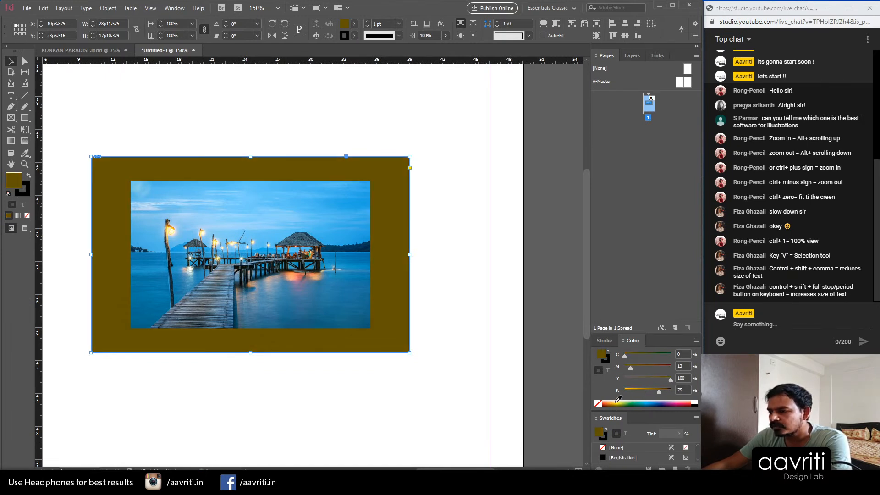
click(616, 402)
click(447, 320)
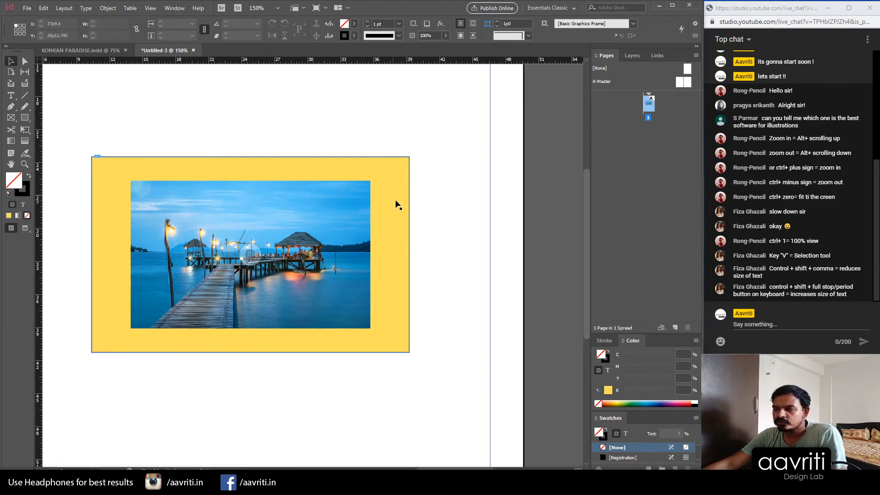
Step: Scale the jetty image inside its frame from the center to about 69.7%, leaving a narrow yellow border
click(250, 256)
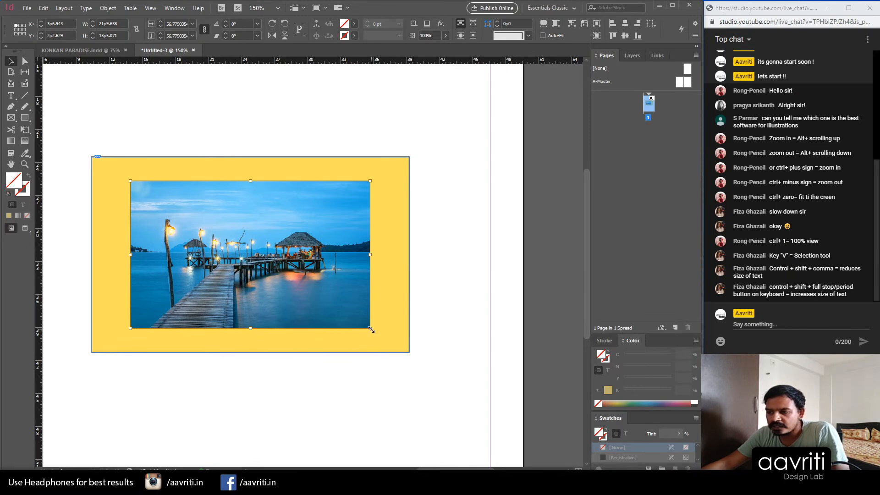
drag(371, 329, 379, 337)
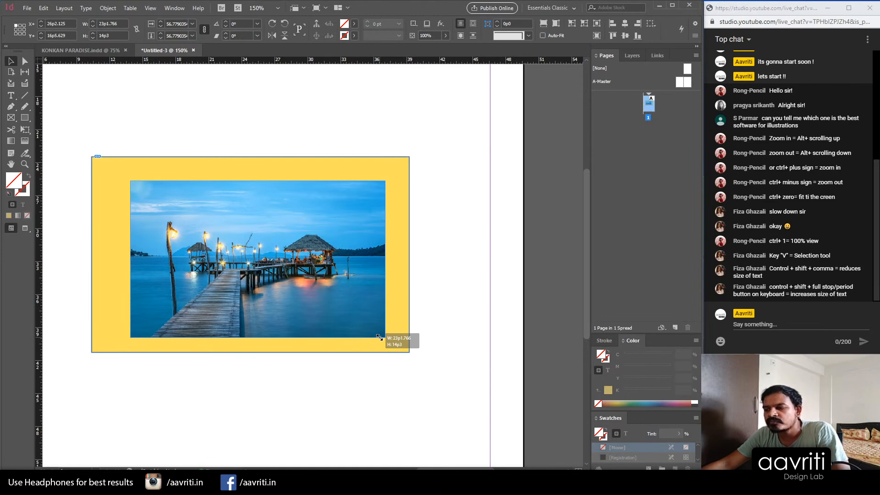
drag(379, 337, 415, 372)
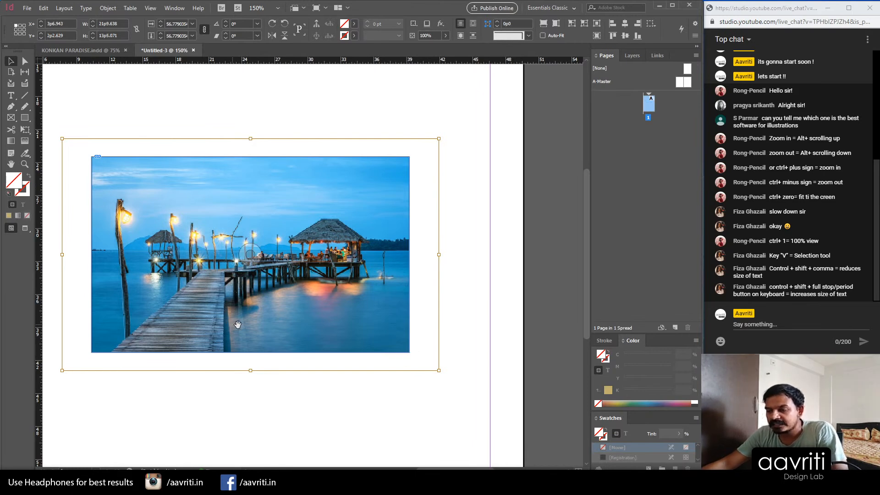
key(ctrl+z)
drag(370, 329, 398, 346)
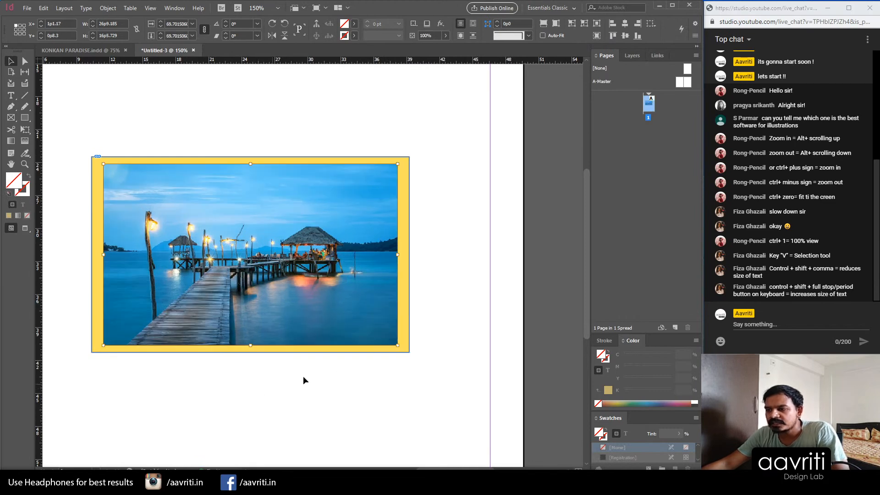
Step: Scale the frame and its image together from the center to about 27p11 by 17p3, and shift the image rightward inside the frame
drag(411, 354, 451, 378)
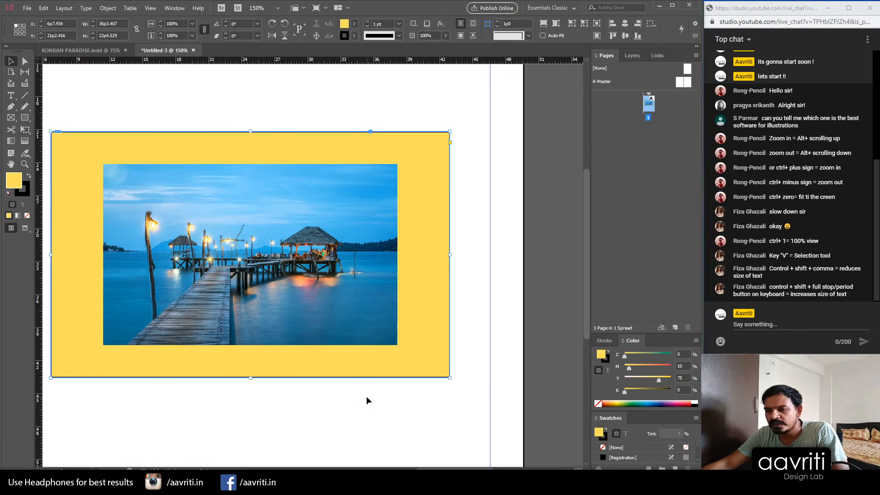
key(ctrl+z)
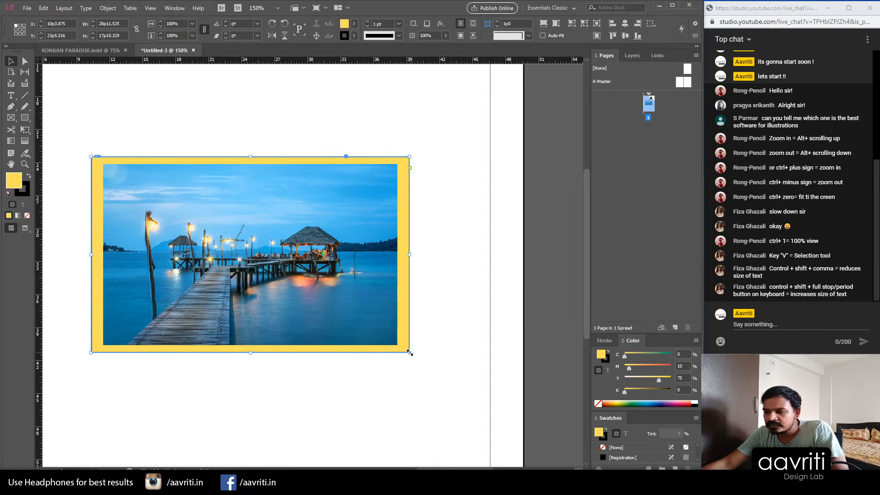
drag(410, 353, 322, 306)
drag(361, 346, 334, 280)
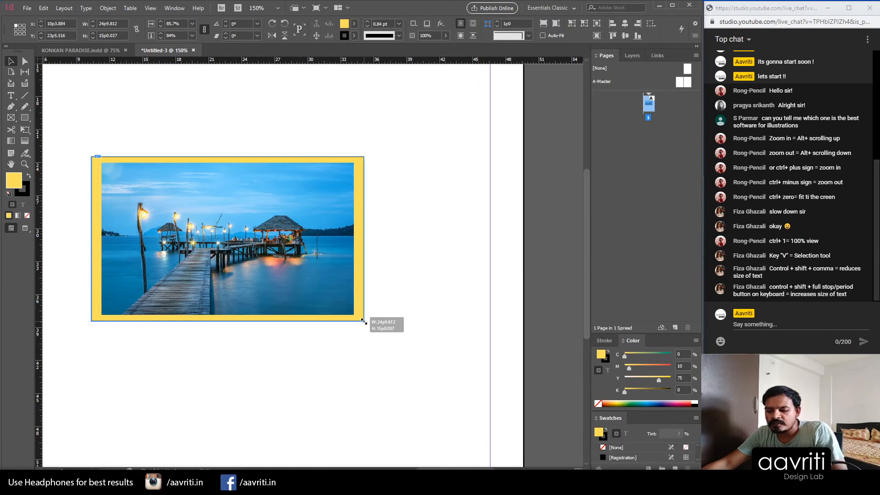
drag(363, 322, 344, 350)
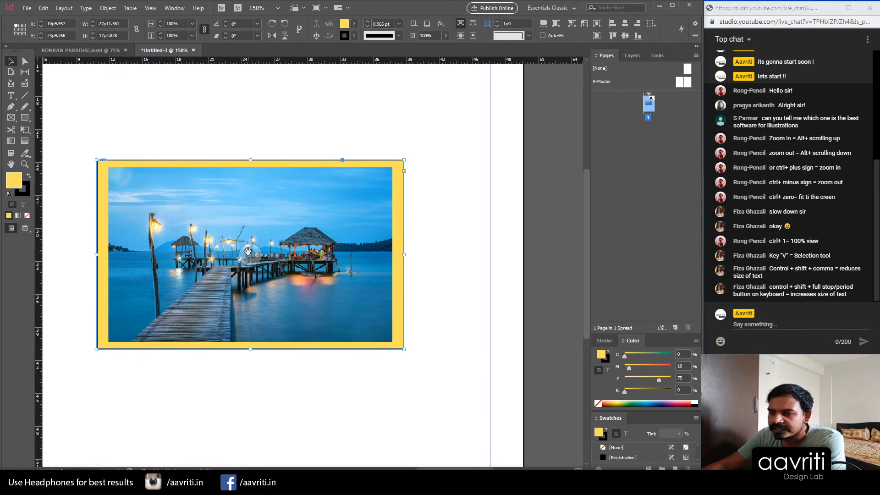
drag(248, 255, 363, 256)
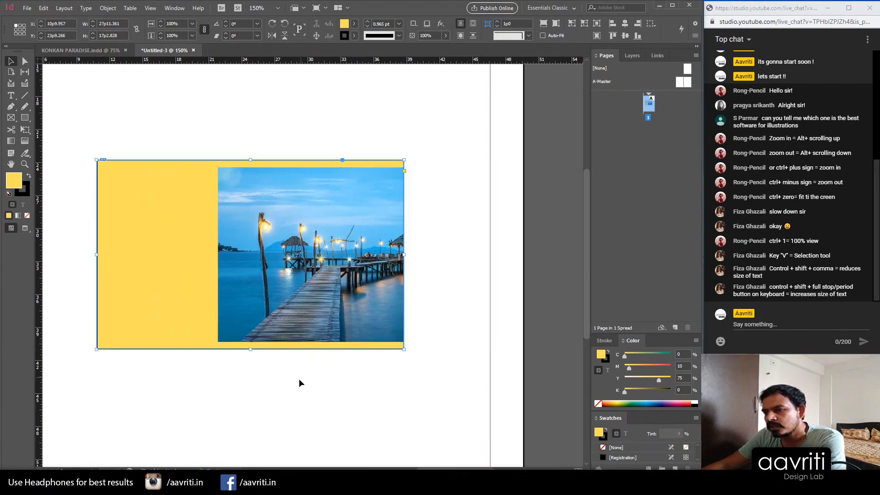
Step: Undo the image's rightward shift inside the yellow frame and clear the selection
click(45, 344)
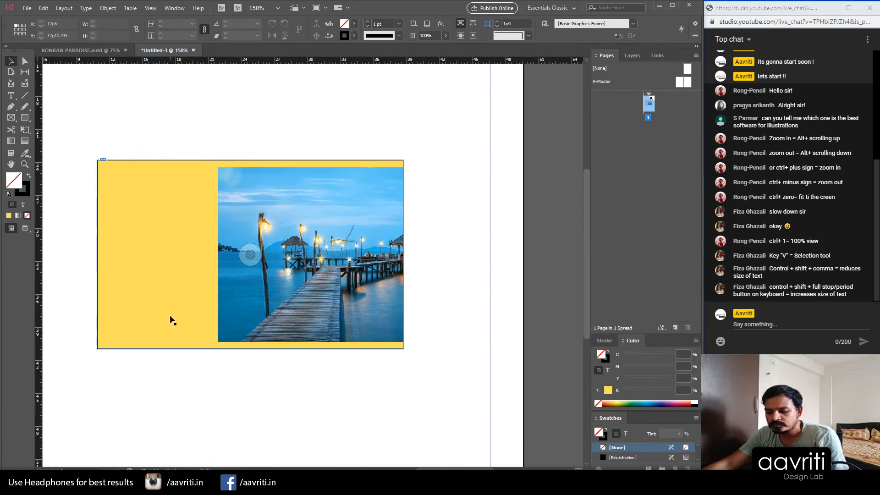
key(ctrl+z)
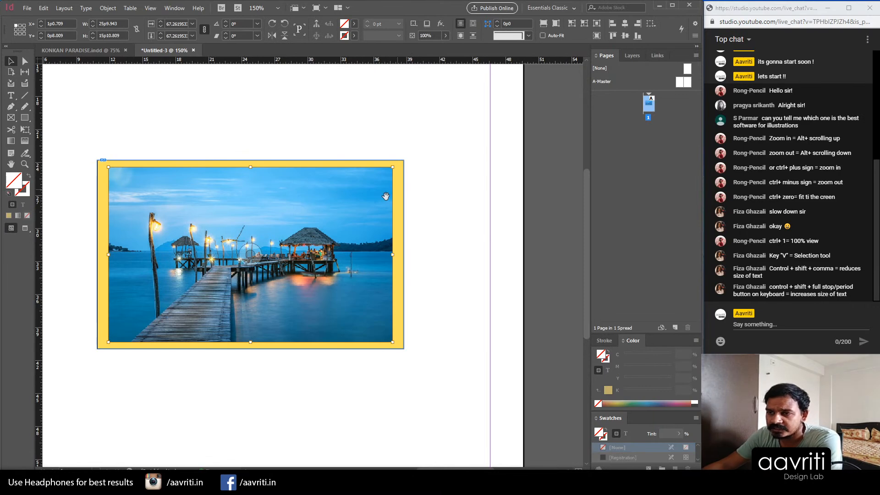
click(252, 153)
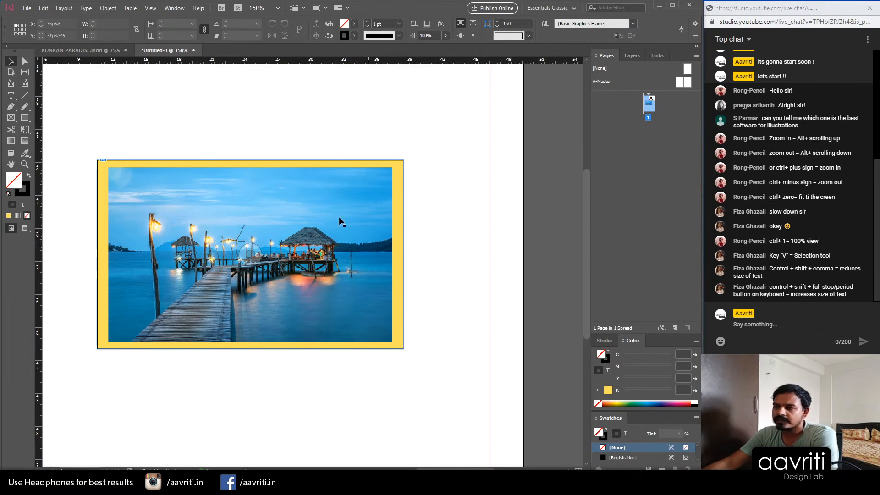
Step: Fill the yellow frame proportionally with the jetty image, and view the available fitting commands
click(376, 190)
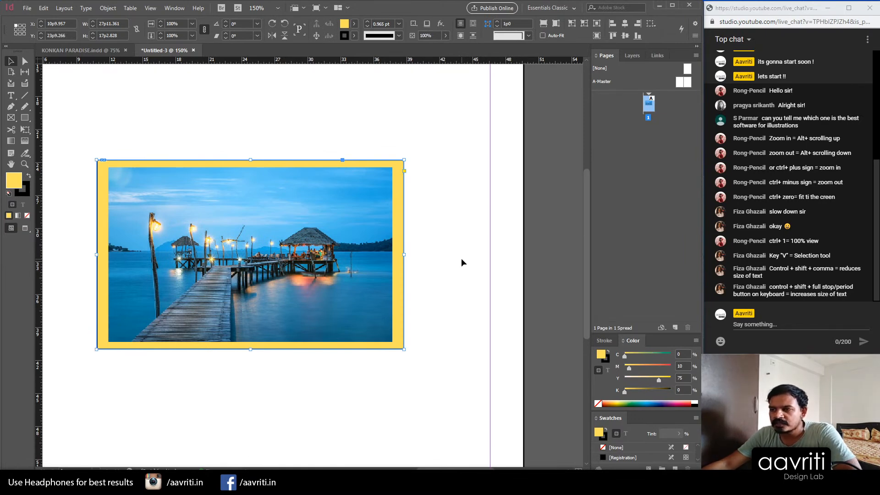
key(ctrl+alt+shift+c)
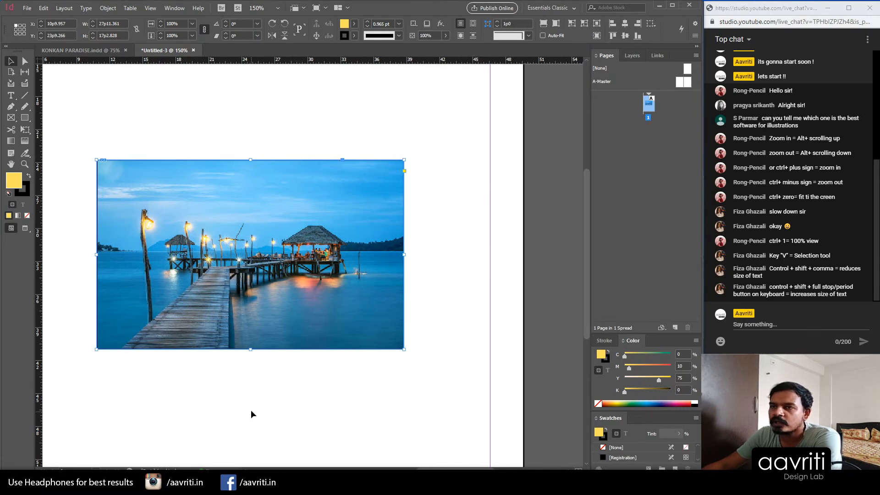
click(105, 10)
mouse_move(133, 180)
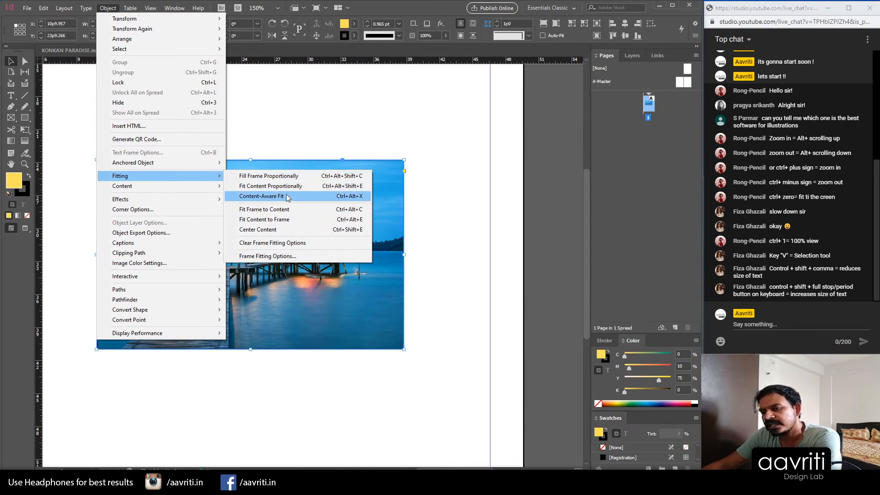
click(453, 291)
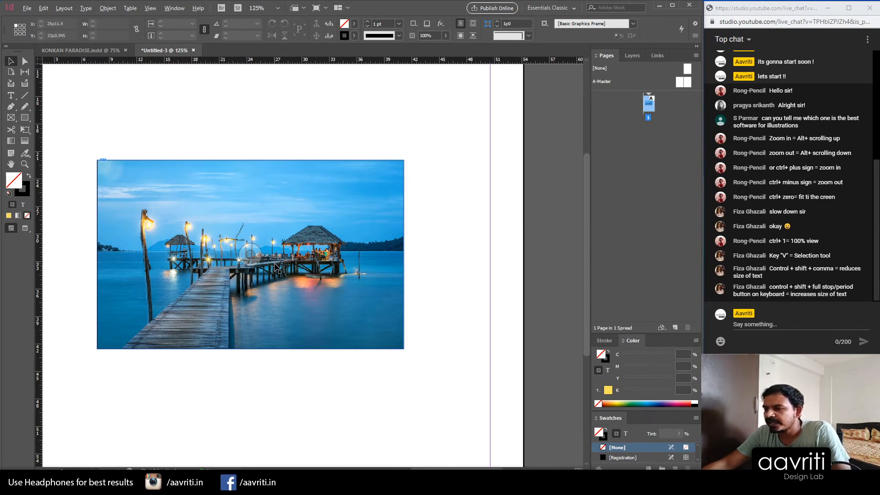
Step: Round all four corners of the jetty image frame to a corner size of about 0p10.2
scroll(274, 266, down, 1)
click(271, 303)
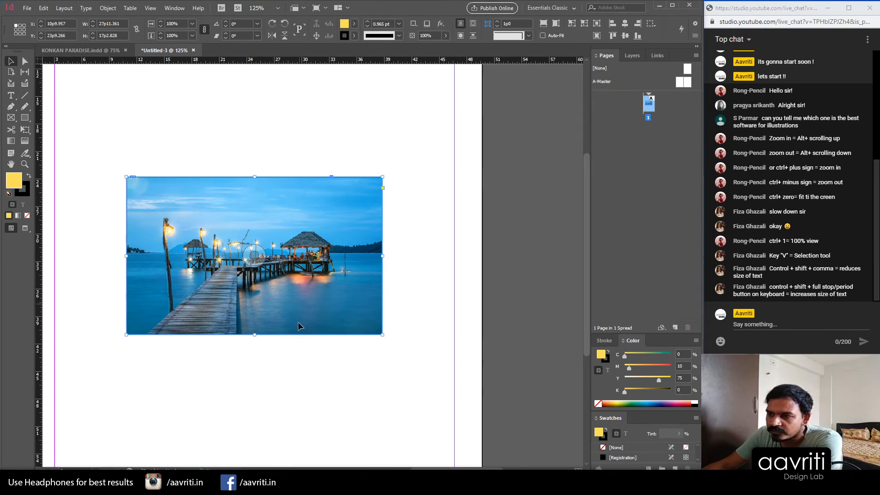
key(ctrl+shift+a)
click(319, 240)
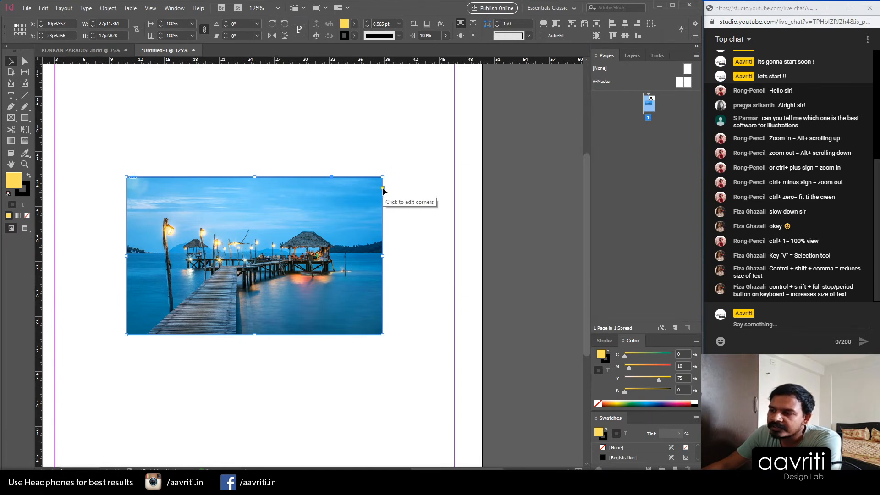
click(383, 188)
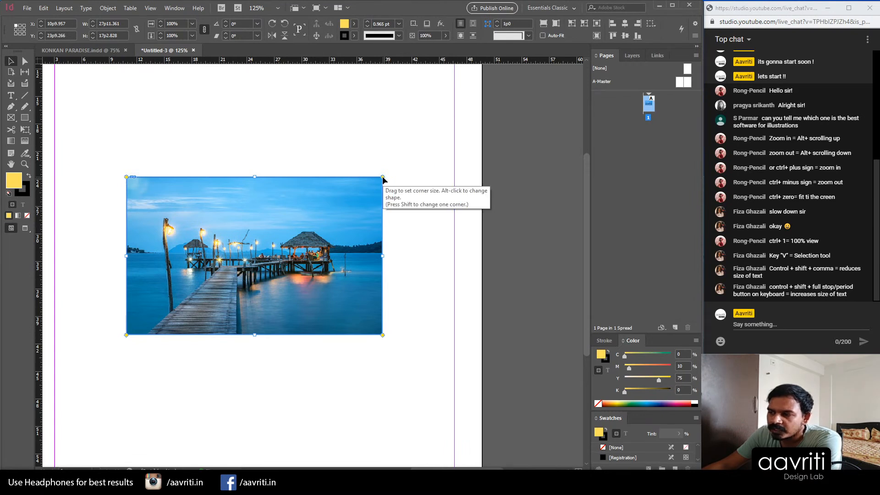
drag(383, 179, 368, 177)
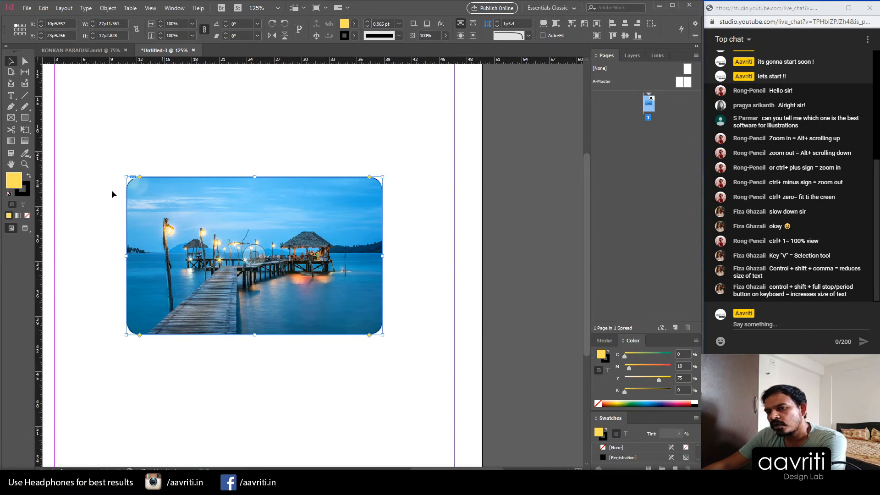
mouse_move(370, 177)
mouse_down()
mouse_move(345, 185)
mouse_move(375, 177)
mouse_up()
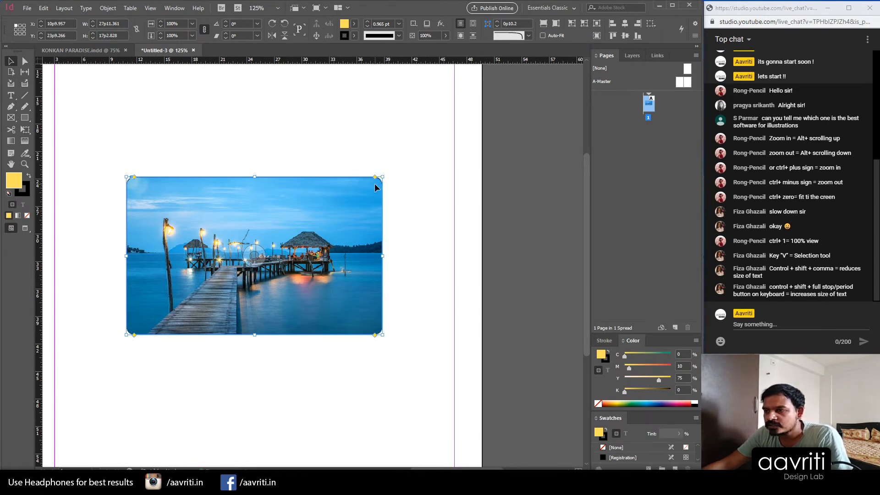
Step: Try giving the frame's upper-right and two lower corners individual sizes, and undo the last corner change
drag(359, 179, 326, 179)
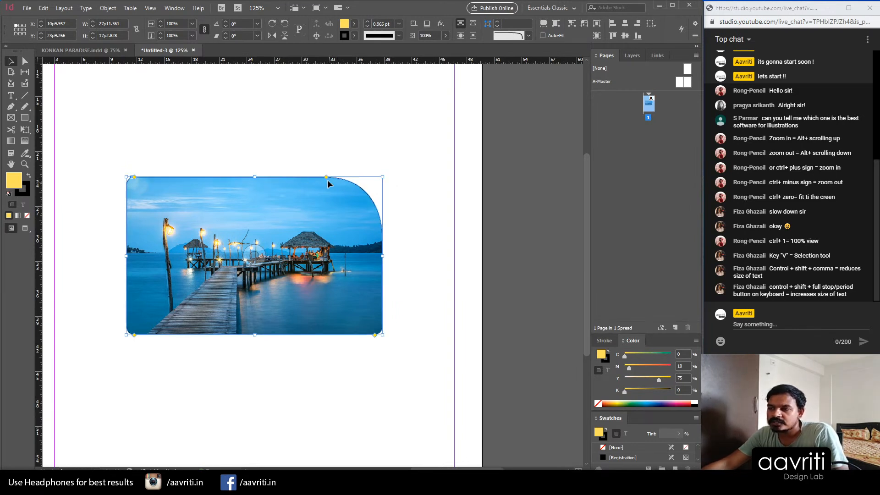
drag(325, 176, 355, 177)
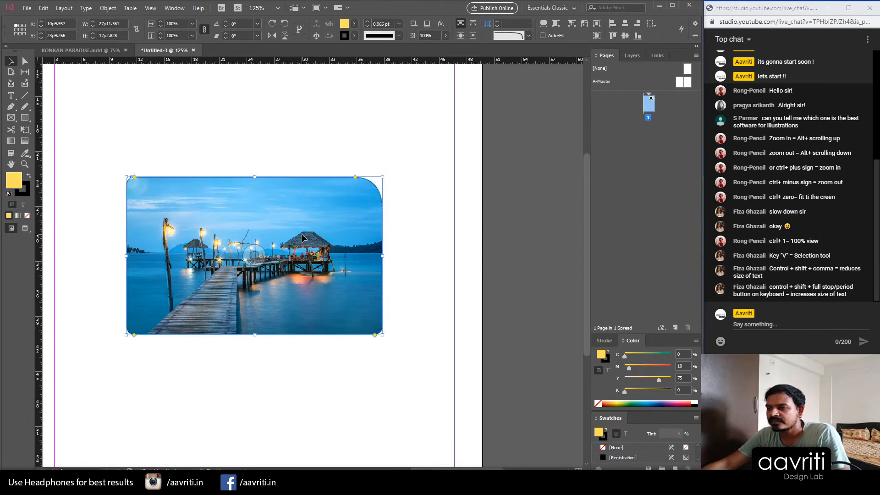
drag(374, 335, 305, 335)
mouse_move(133, 335)
mouse_down()
mouse_move(185, 338)
mouse_move(128, 340)
mouse_up()
key(ctrl+z)
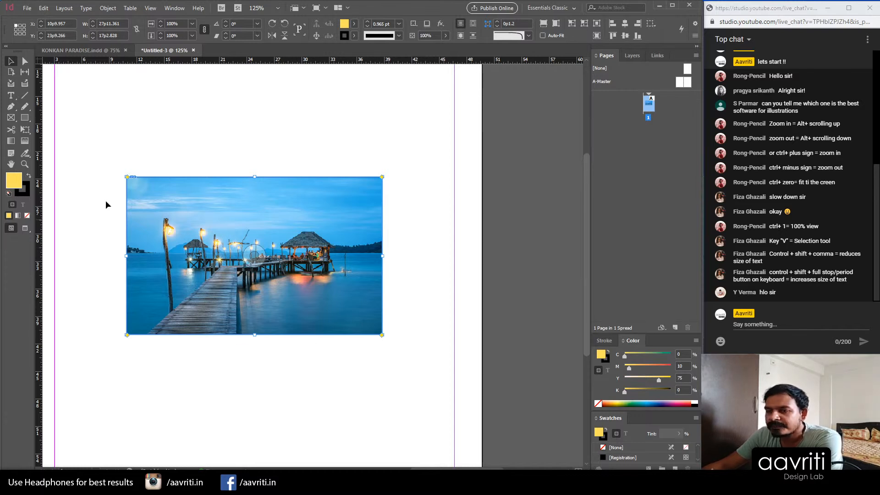
Step: Leave corner editing with the jetty image selected and fit its frame to the content
drag(94, 153, 422, 362)
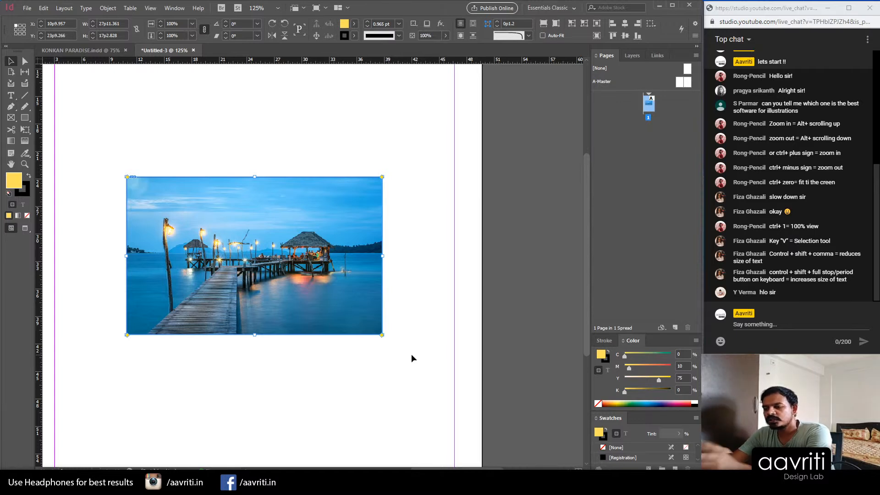
drag(437, 371, 87, 147)
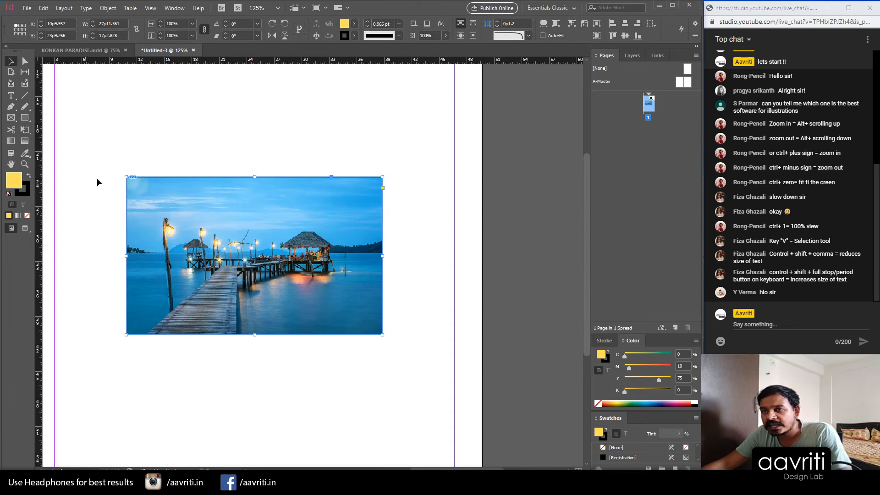
click(108, 8)
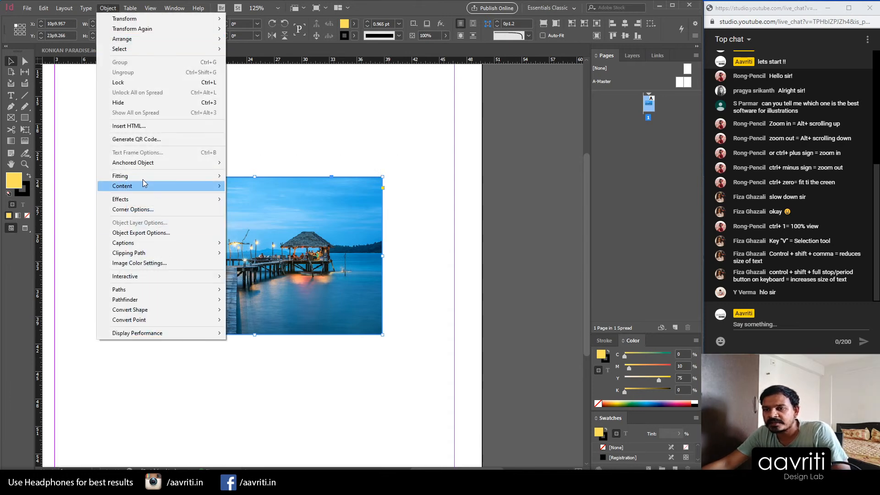
mouse_move(222, 178)
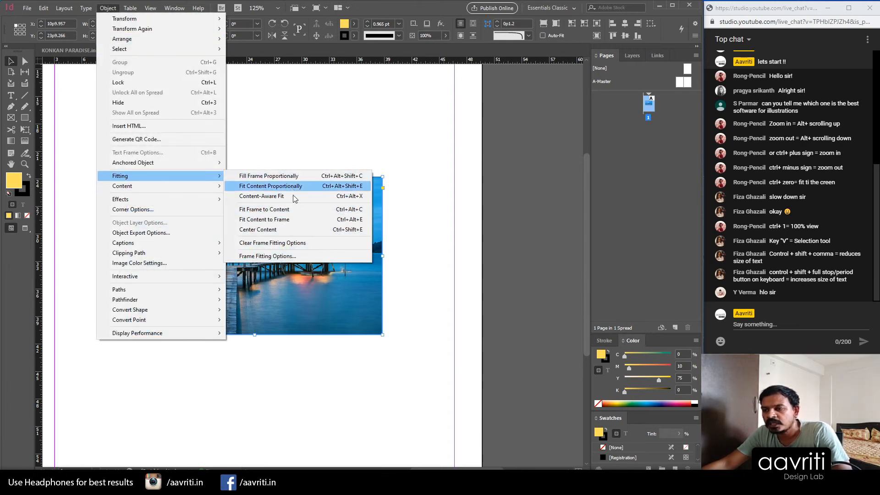
click(320, 209)
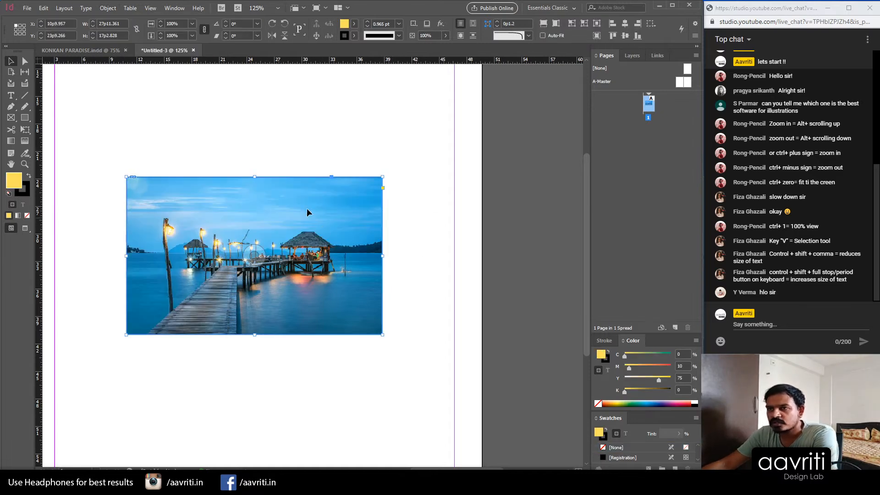
Step: Delete the jetty image together with its frame from the page
key(Delete)
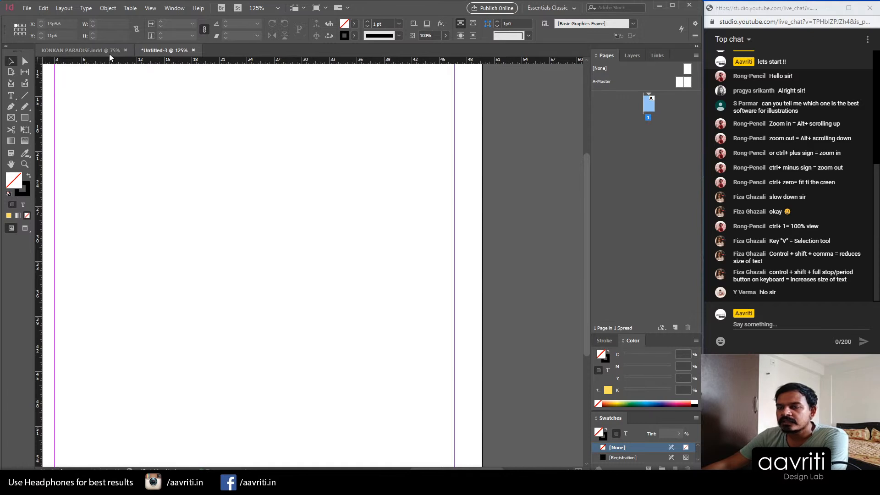
alt+scroll(457, 320, down, 2)
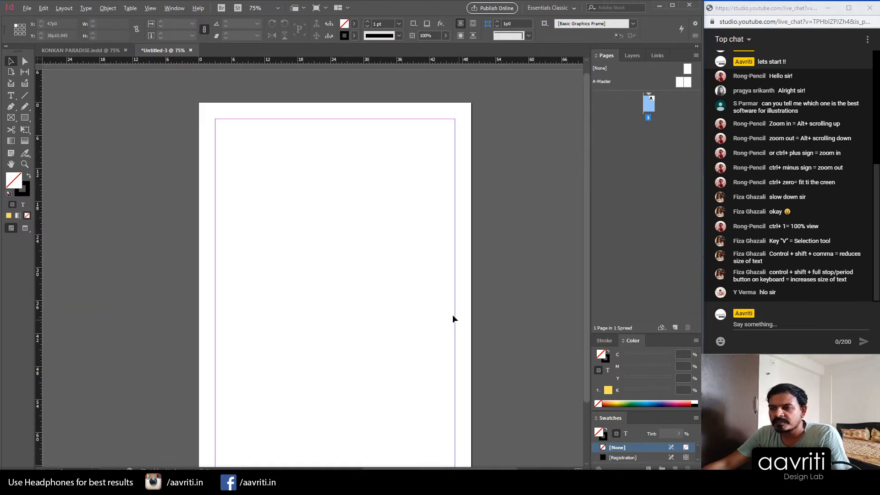
alt+scroll(416, 308, up, 2)
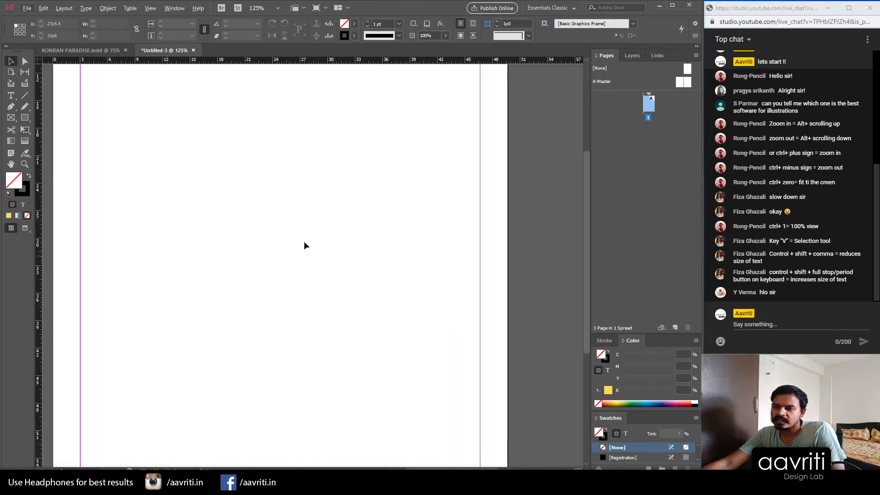
alt+scroll(394, 246, down, 1)
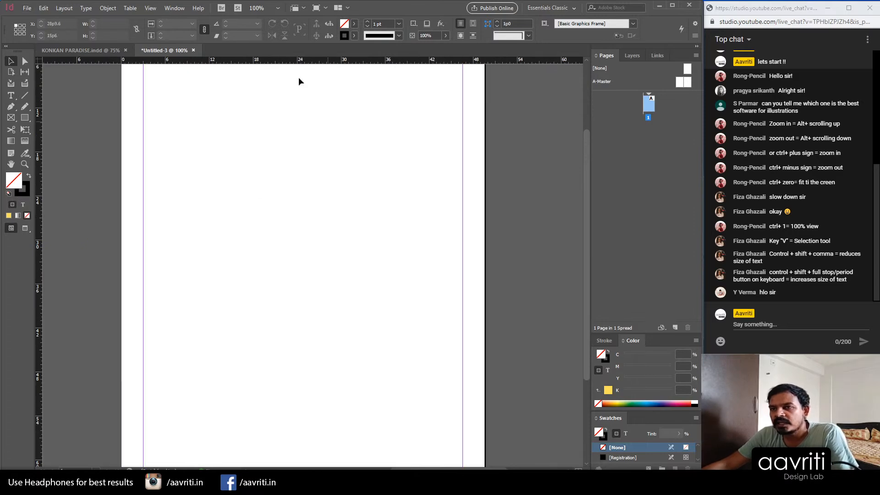
Step: Examine the KONKAN PARADISE.indd layout, including its wave-shaped beach picture and placeholder frames
click(100, 48)
scroll(340, 288, down, 1)
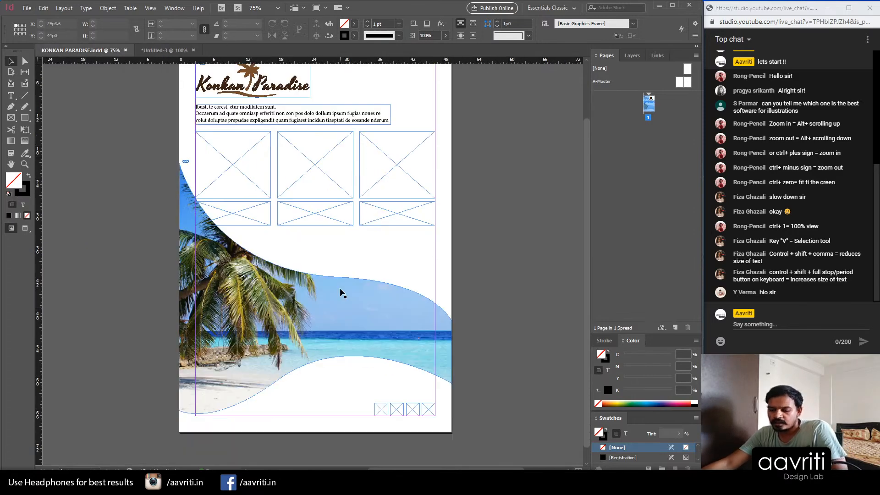
scroll(370, 321, down, 2)
scroll(379, 270, up, 2)
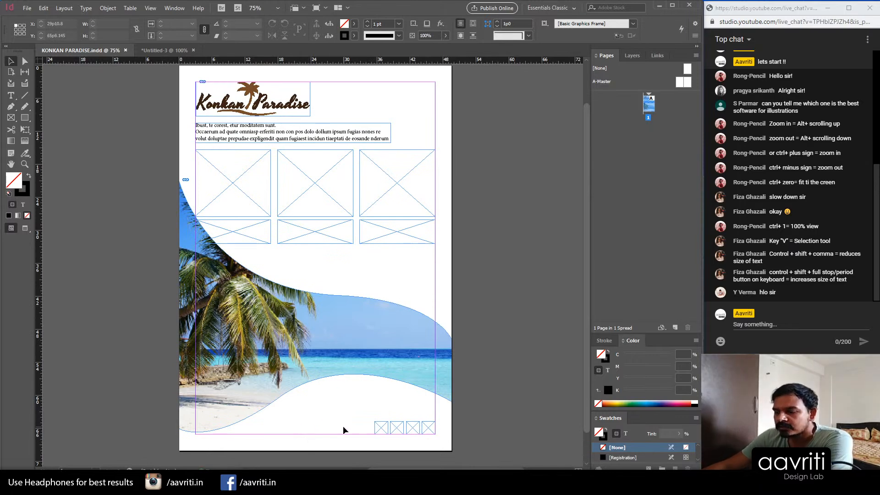
drag(155, 97, 453, 452)
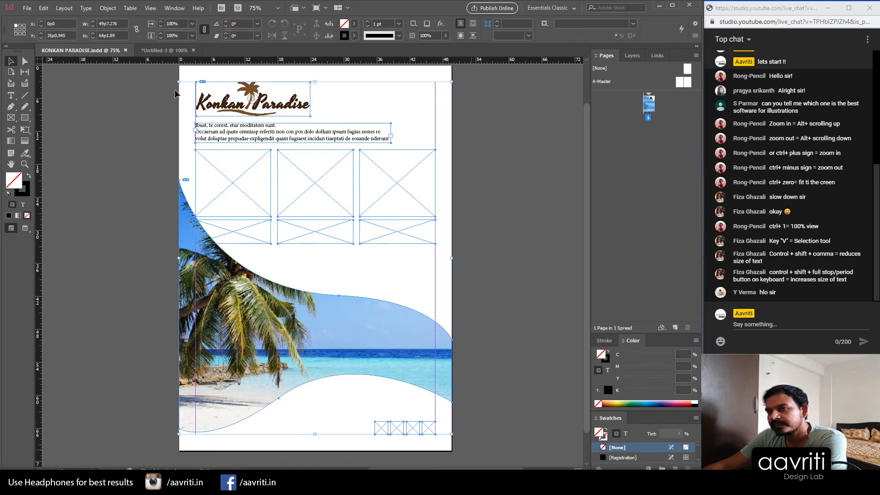
click(164, 50)
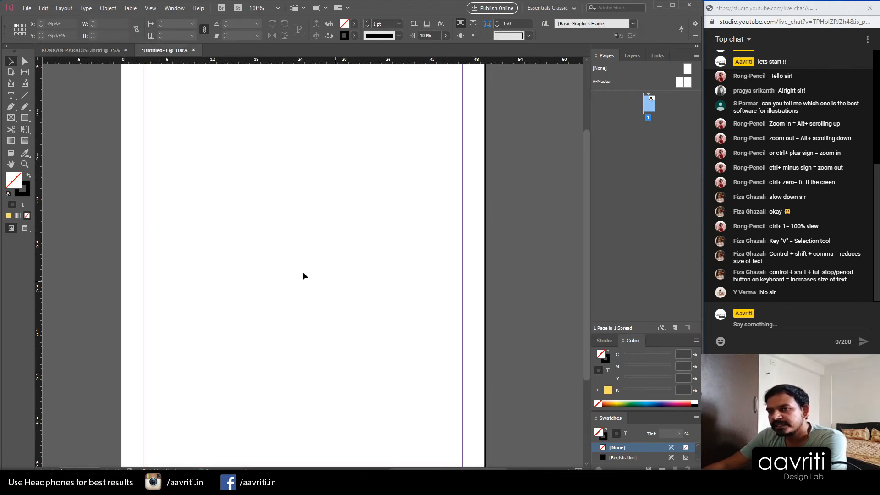
click(100, 52)
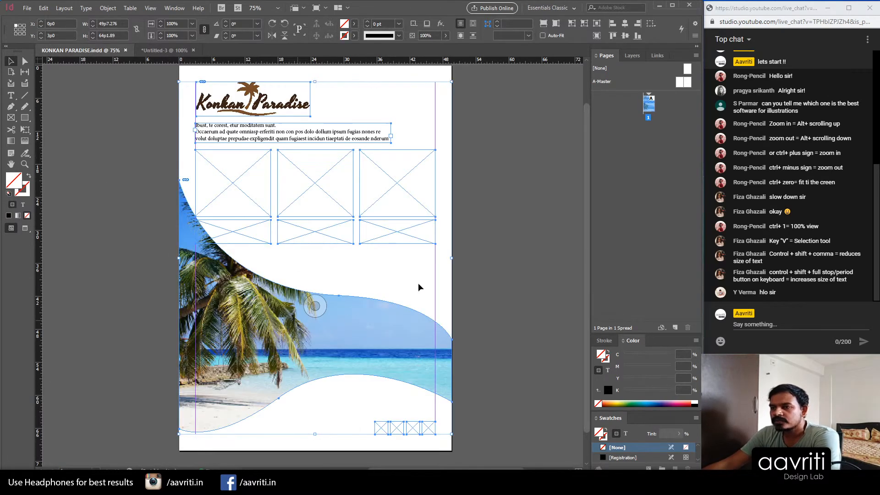
click(490, 231)
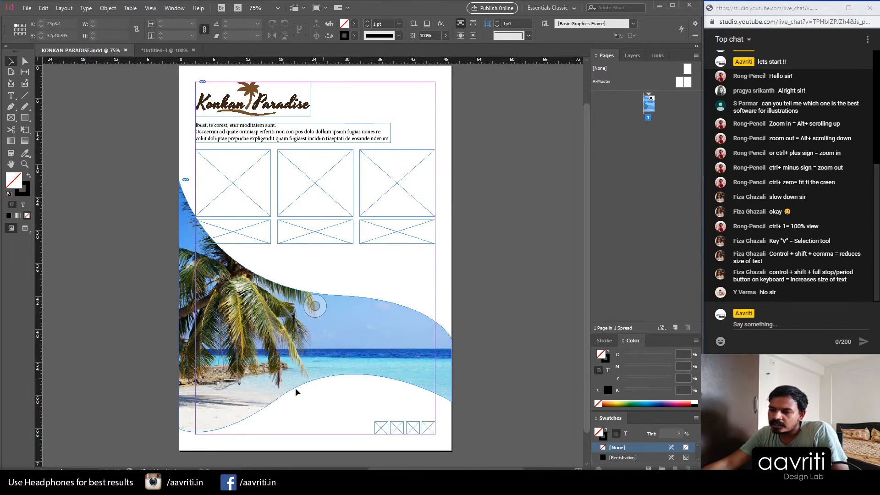
Step: In the Untitled-3 document, draw a wavy Pen path descending from the upper left margin to the right margin, ending in a corner point
click(164, 50)
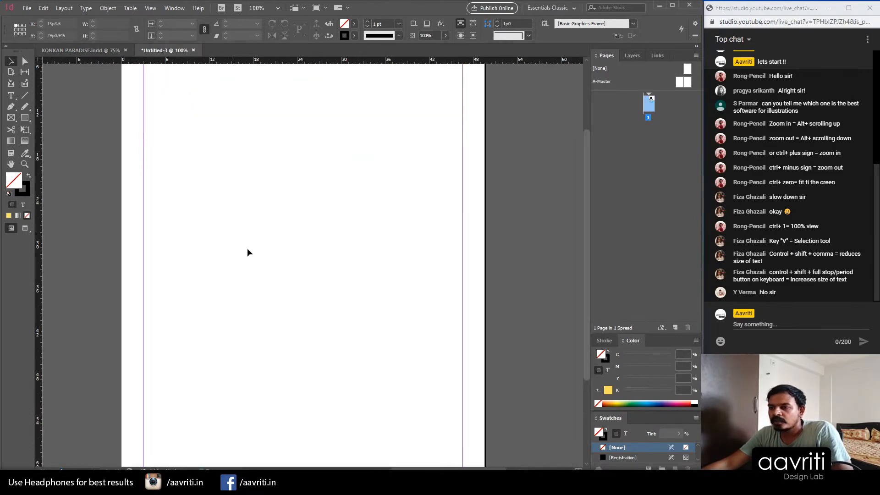
click(10, 106)
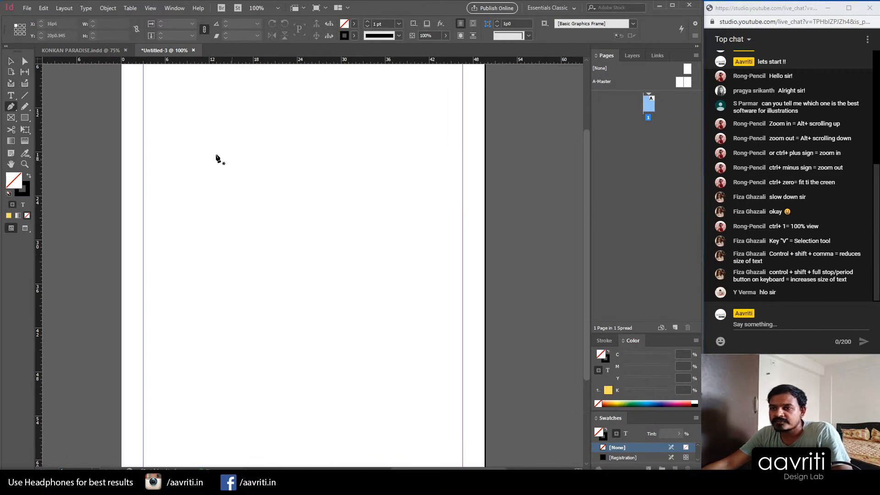
click(144, 111)
drag(252, 182, 288, 240)
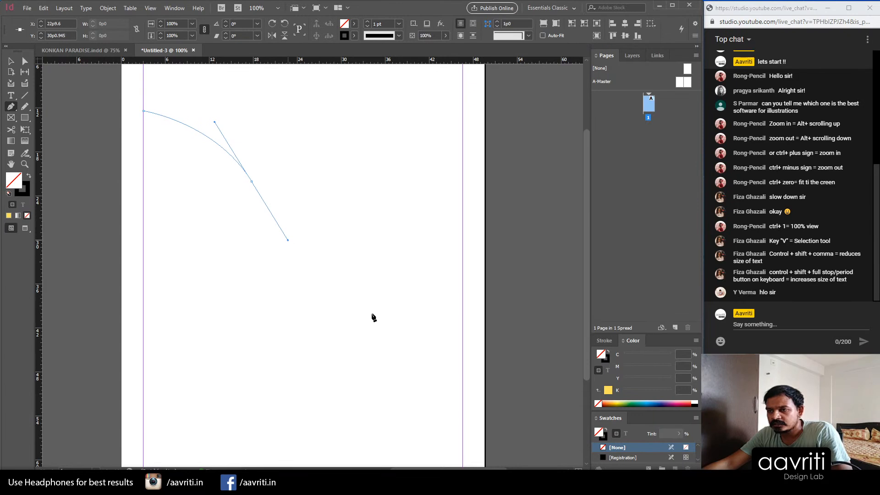
drag(462, 282, 542, 268)
click(463, 282)
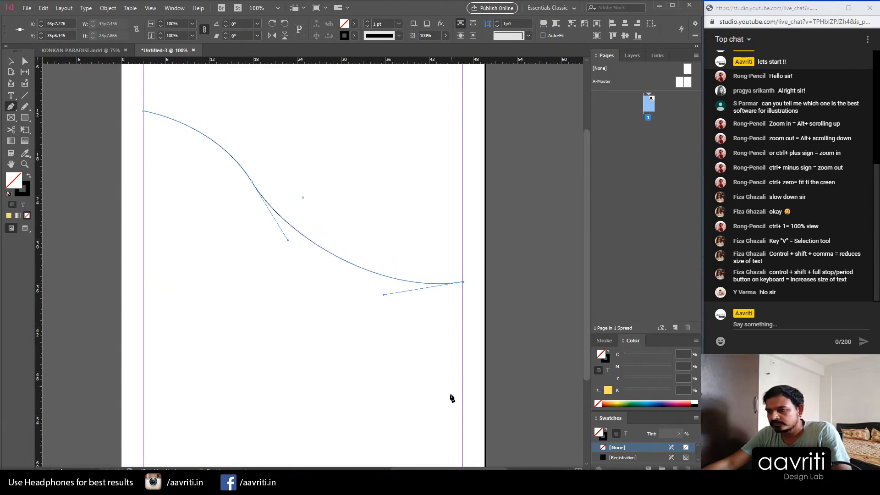
Step: Add a straight right side, a wavy lower edge and a straight left side to the Pen path, closing it into a frame
click(463, 398)
drag(273, 349, 188, 383)
click(144, 375)
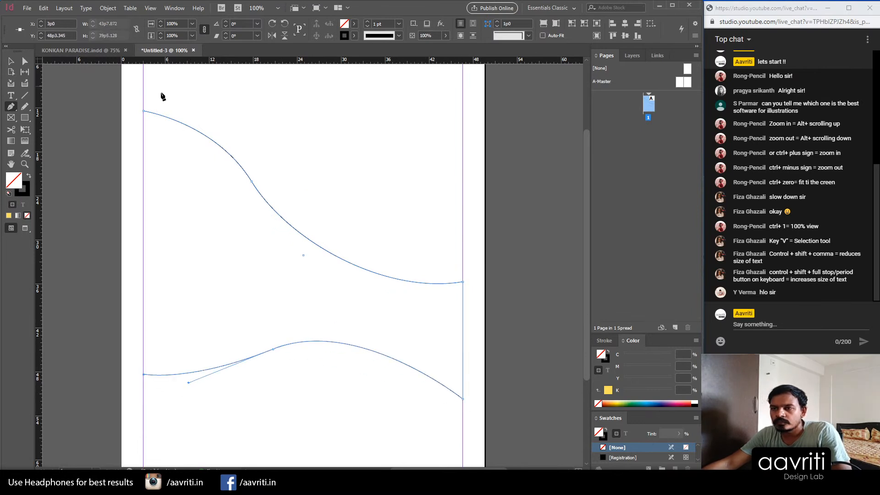
click(144, 111)
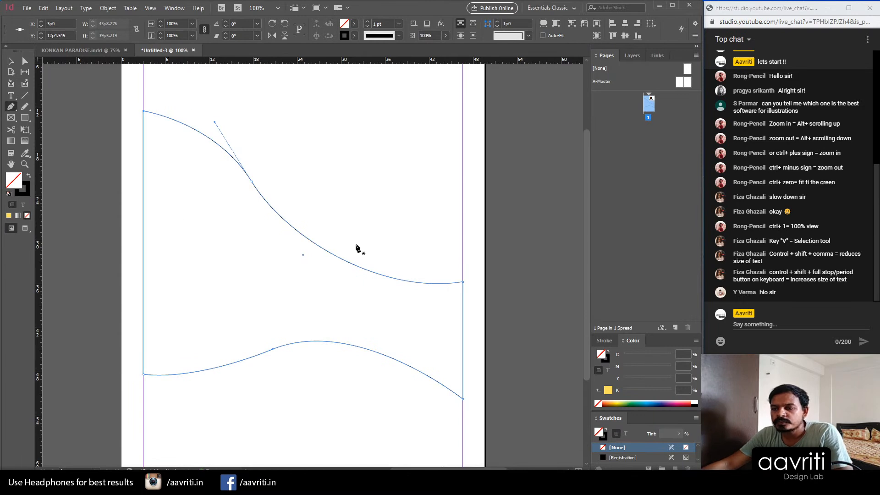
key(v)
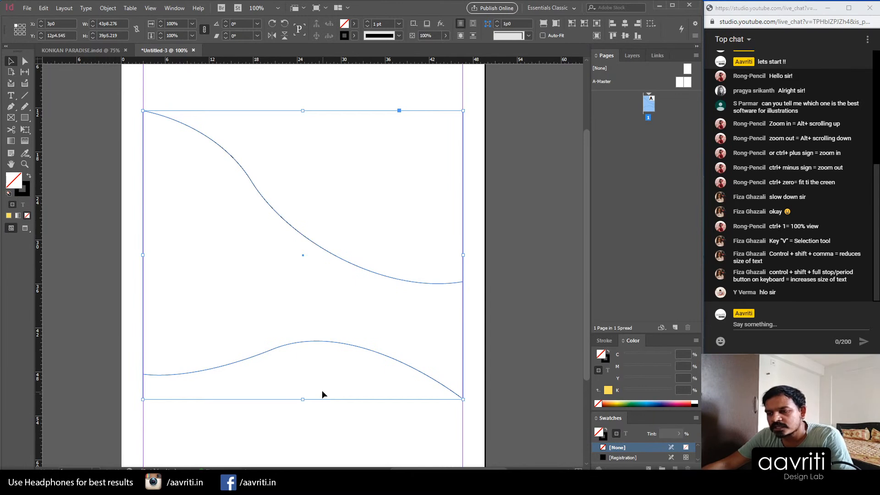
Step: Place beach-2123440_1920.jpg in the wave-shaped frame, fill the frame proportionally, and shift the picture slightly left within it
key(ctrl+d)
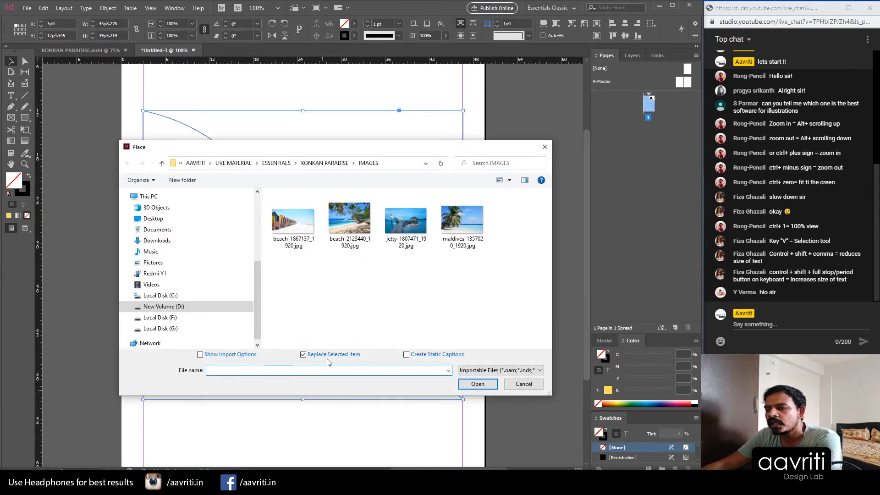
click(347, 223)
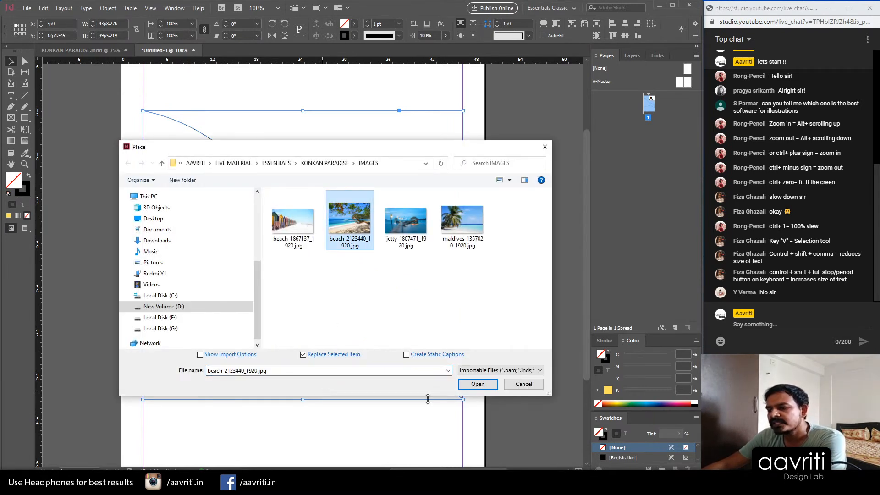
click(477, 384)
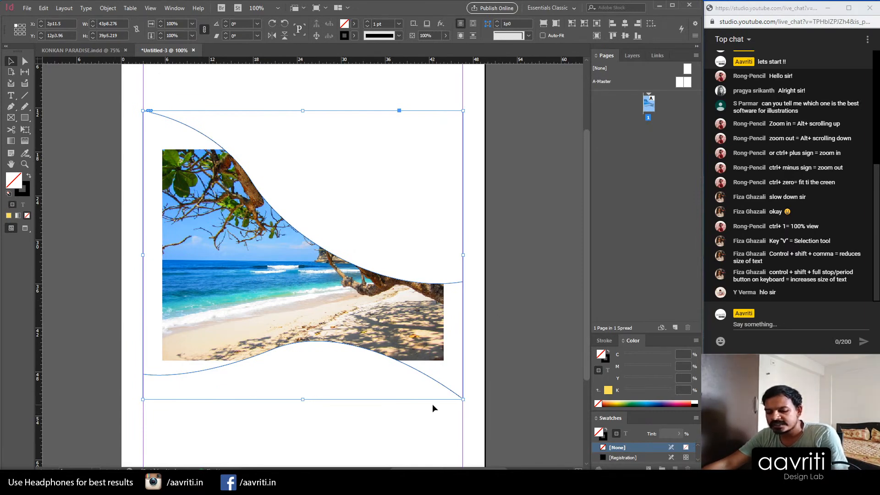
key(ctrl+alt+shift+c)
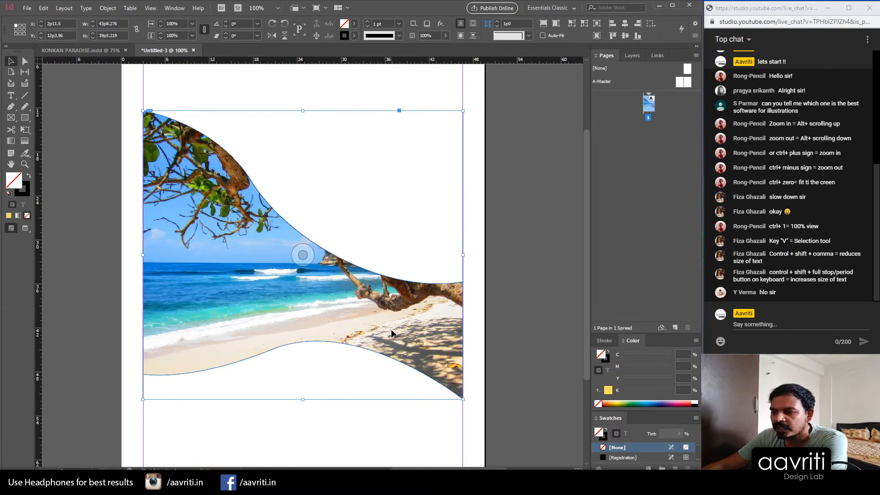
mouse_move(303, 255)
mouse_down()
mouse_move(307, 282)
mouse_move(302, 255)
mouse_move(287, 260)
mouse_up()
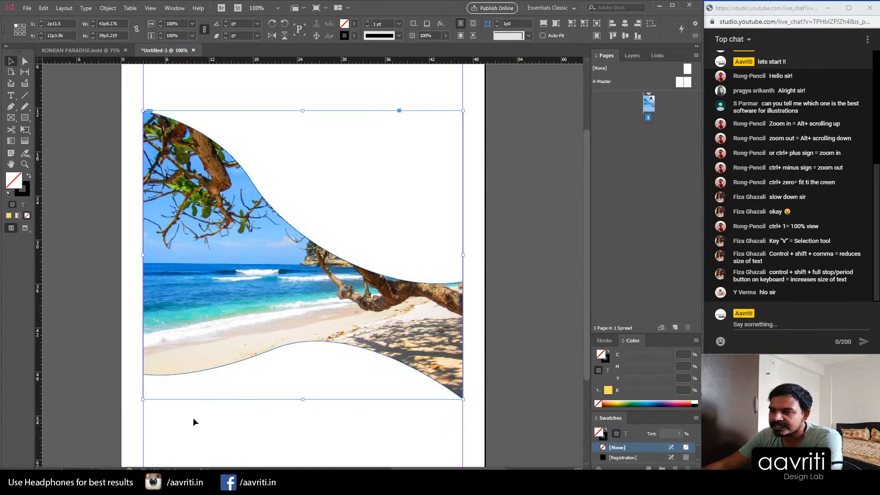
click(500, 323)
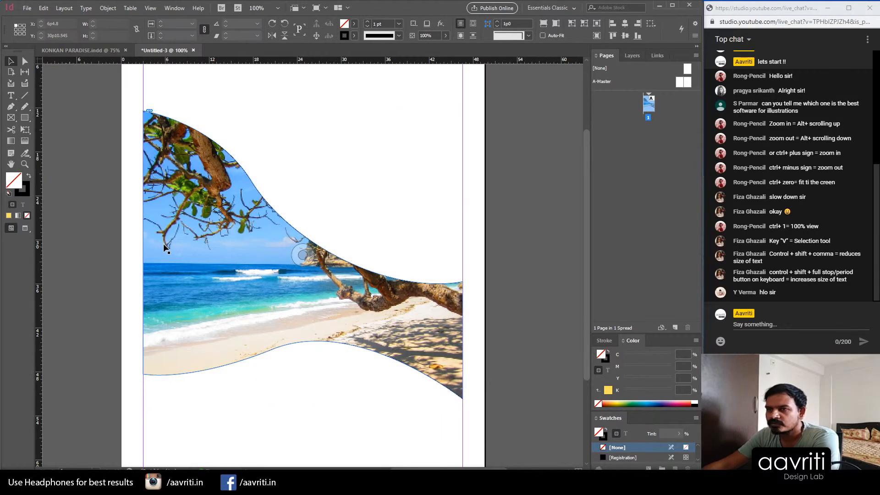
Step: Delete the wave-shaped beach picture and check the row of placeholder frames in KONKAN PARADISE.indd
click(228, 271)
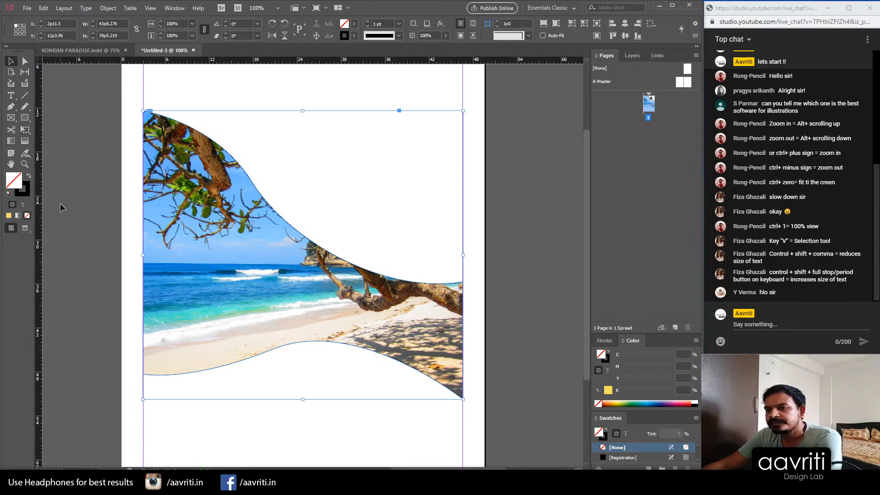
key(Delete)
click(78, 50)
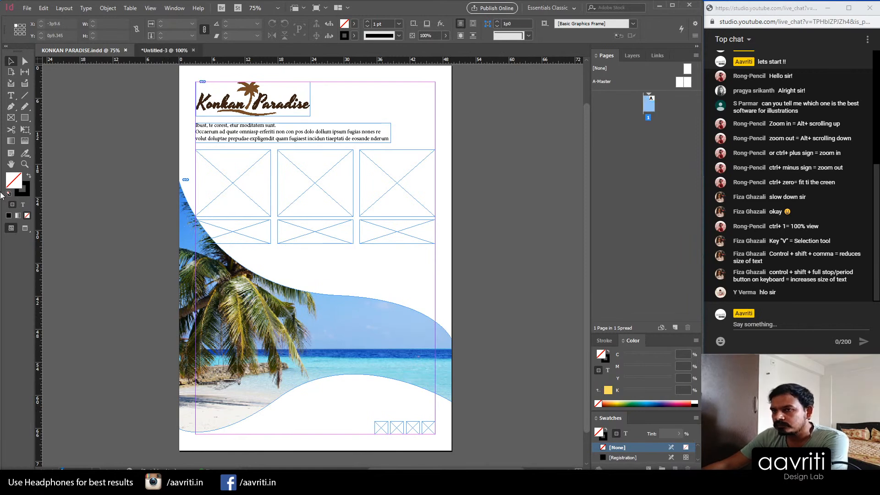
click(164, 50)
click(87, 52)
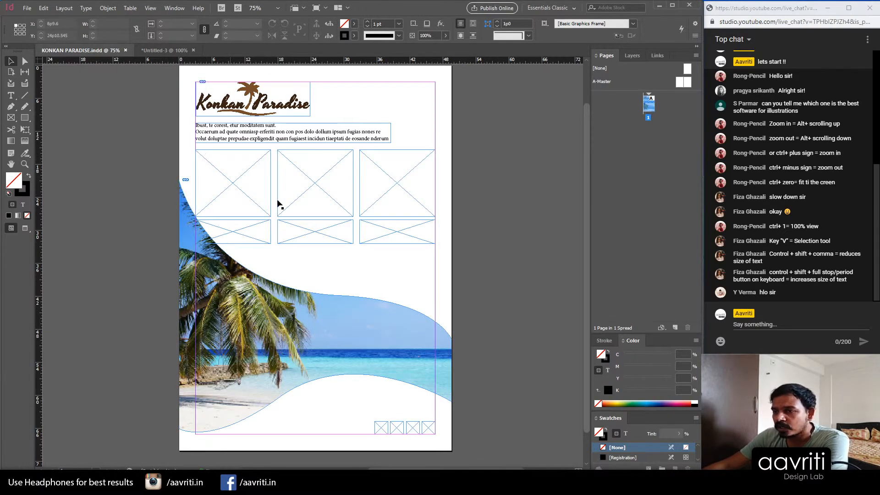
click(163, 50)
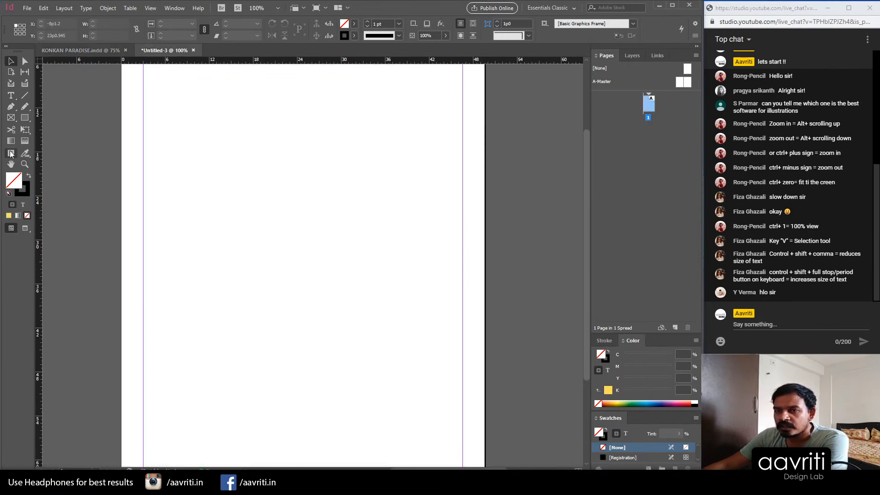
Step: In Untitled-3, draw a square placeholder frame about 10p10 wide near the upper left margin and duplicate it to its right
click(11, 119)
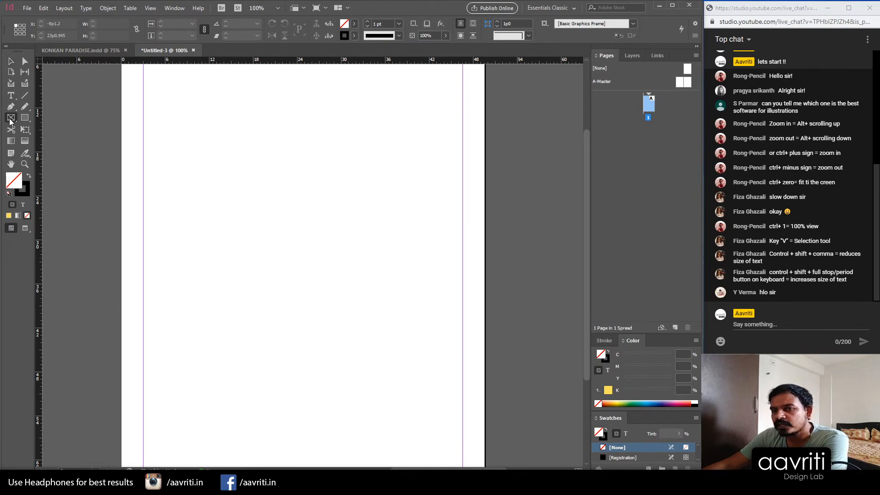
drag(152, 126, 230, 205)
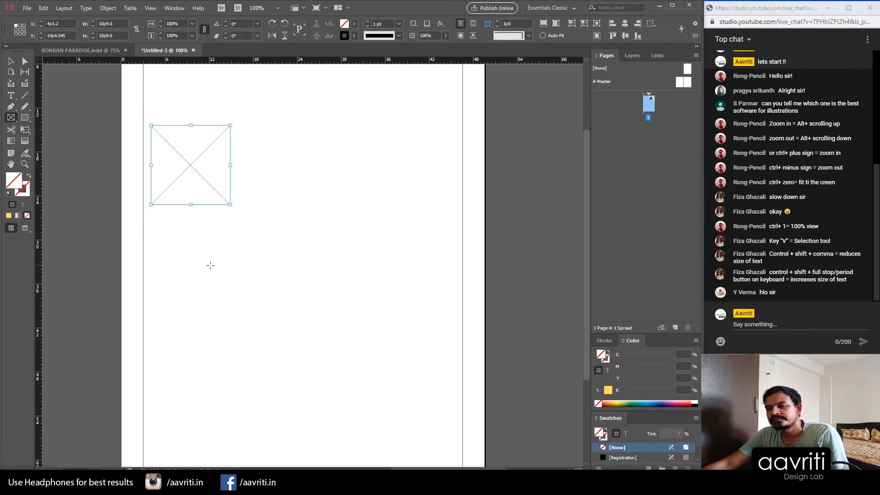
click(11, 61)
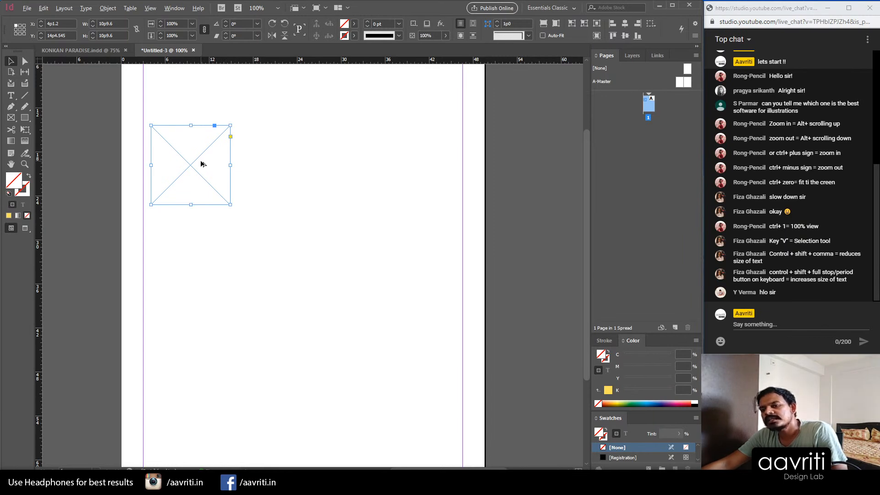
drag(203, 164, 292, 166)
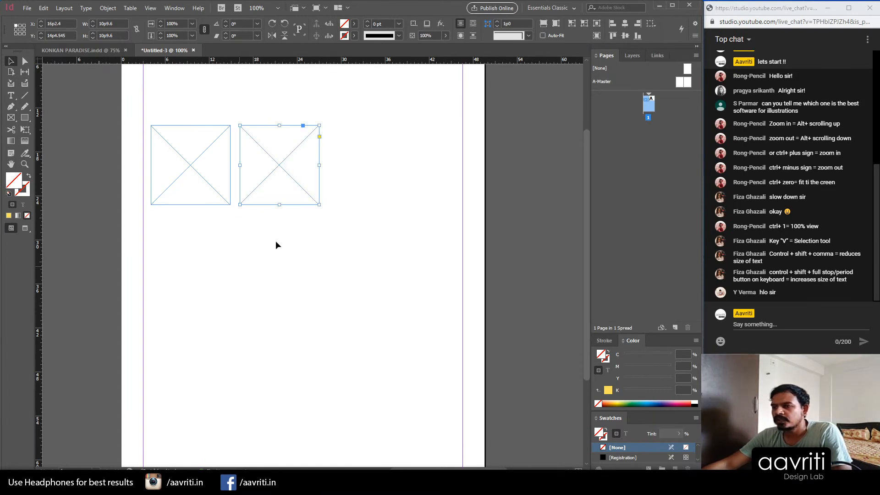
drag(295, 163, 384, 173)
click(363, 192)
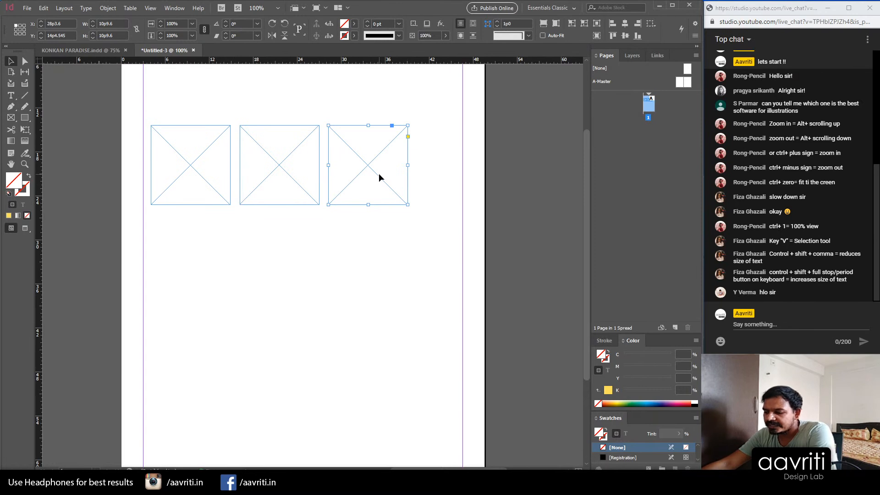
key(Delete)
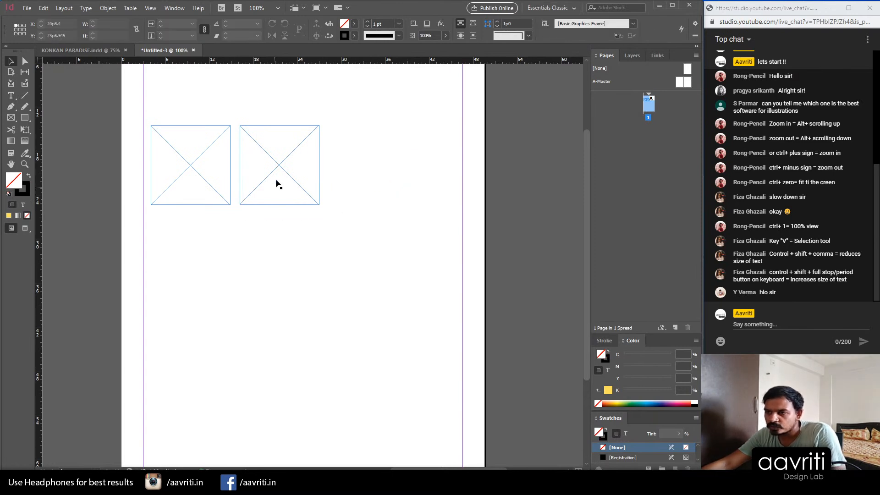
Step: Duplicate the second frame to its right as a third, and move all three frames so the row starts at the left margin
drag(277, 171, 362, 188)
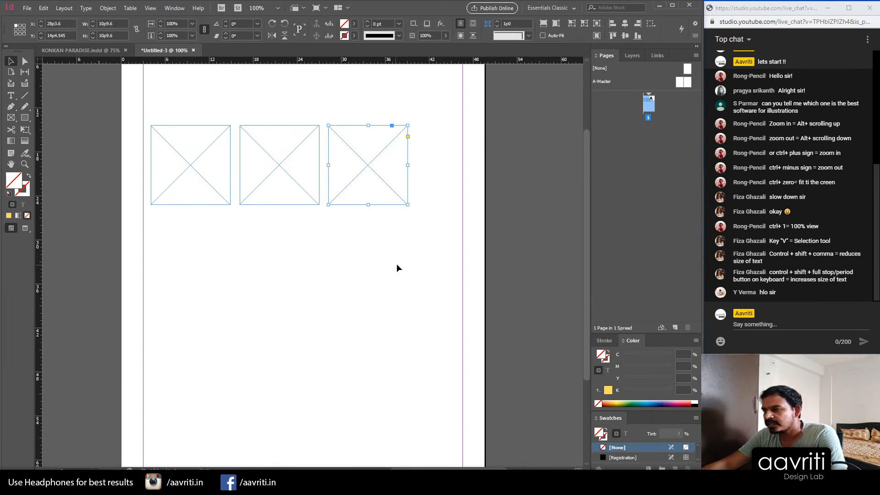
drag(177, 94, 390, 282)
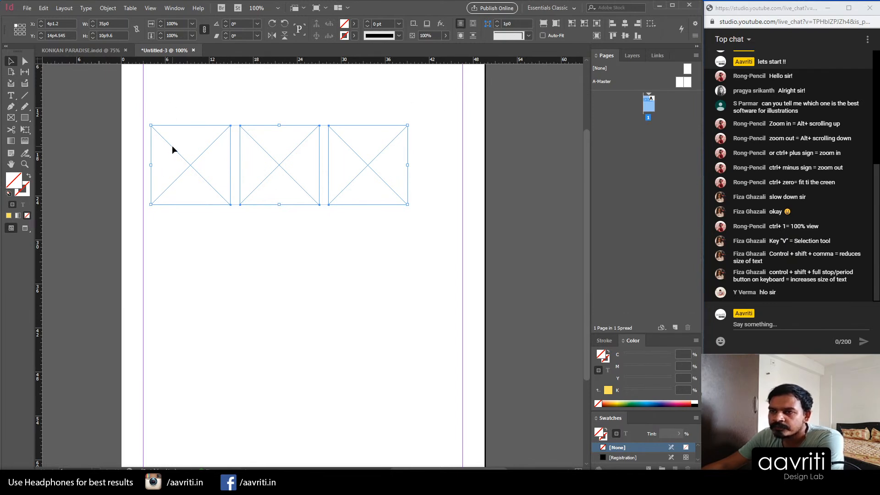
mouse_move(173, 147)
mouse_down()
mouse_move(179, 132)
mouse_move(165, 134)
mouse_up()
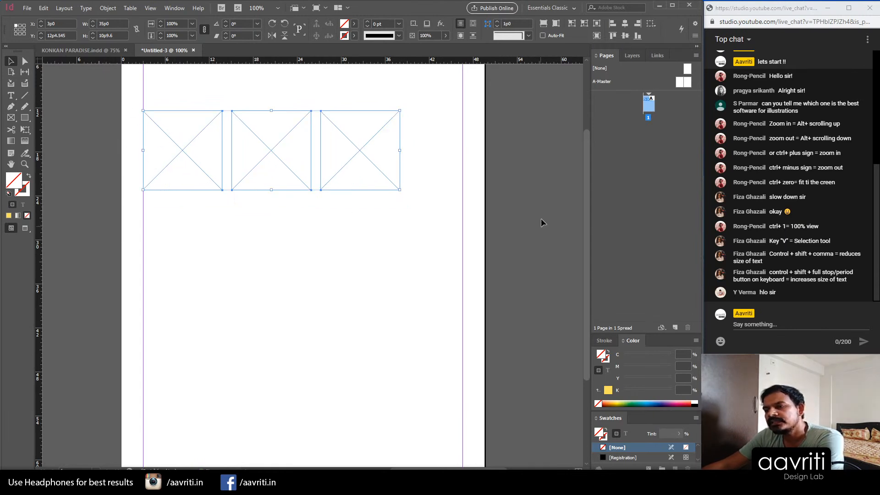
Step: Stretch the three frames together to span the margins, about 43p7 wide with even gaps, and about 15p7 high
drag(235, 157, 385, 235)
drag(400, 149, 462, 153)
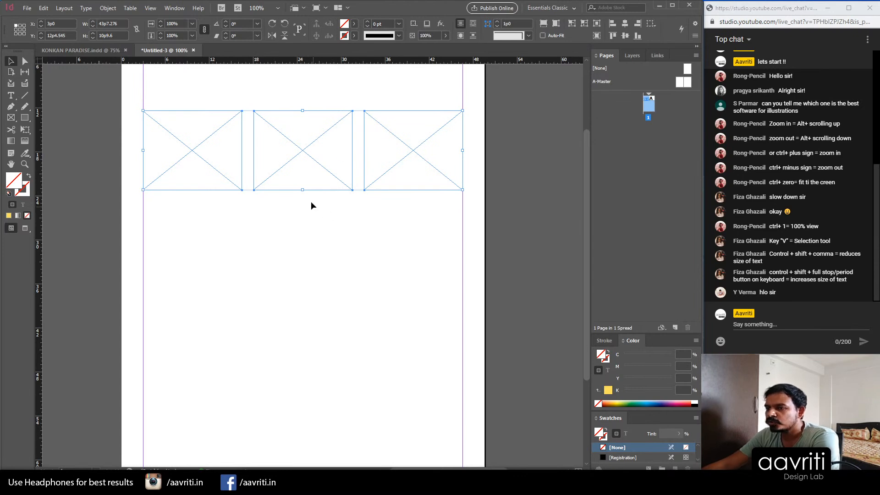
drag(303, 191, 301, 225)
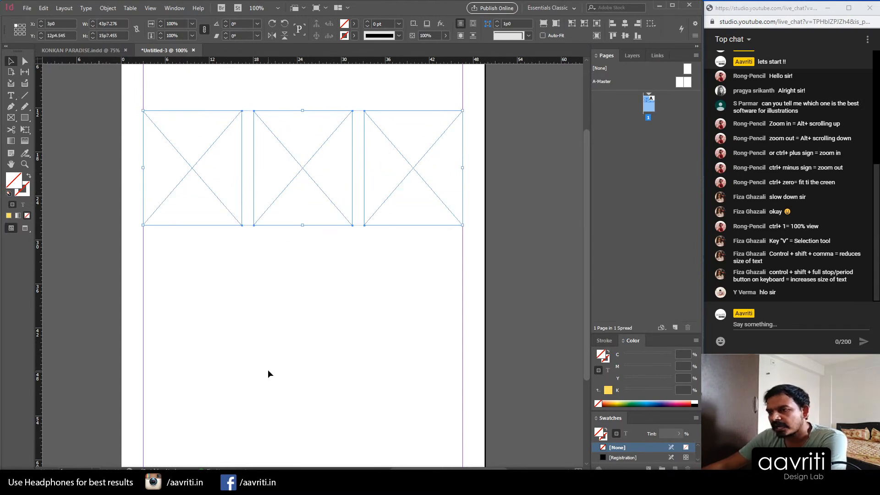
click(296, 286)
drag(424, 248, 100, 107)
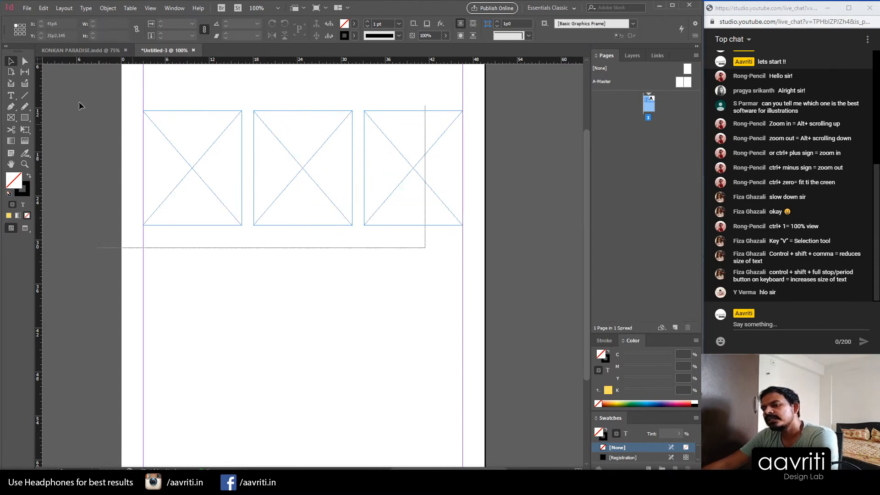
click(339, 286)
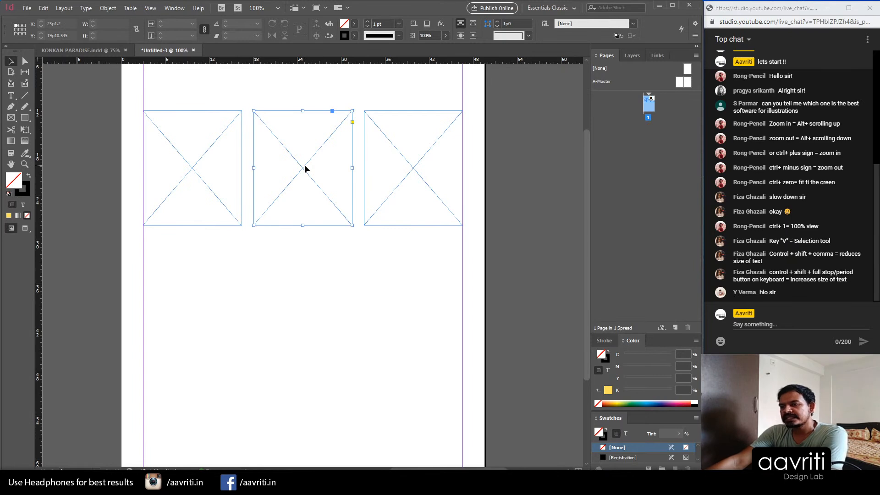
Step: Place the jetty-1807471_1920.jpg image in the middle frame and shift it left so the thatched hut is centred
click(305, 166)
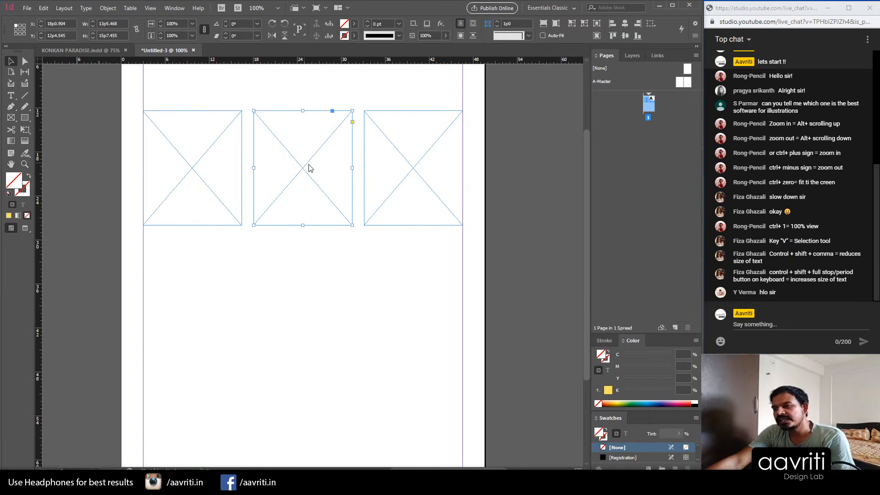
key(ctrl+d)
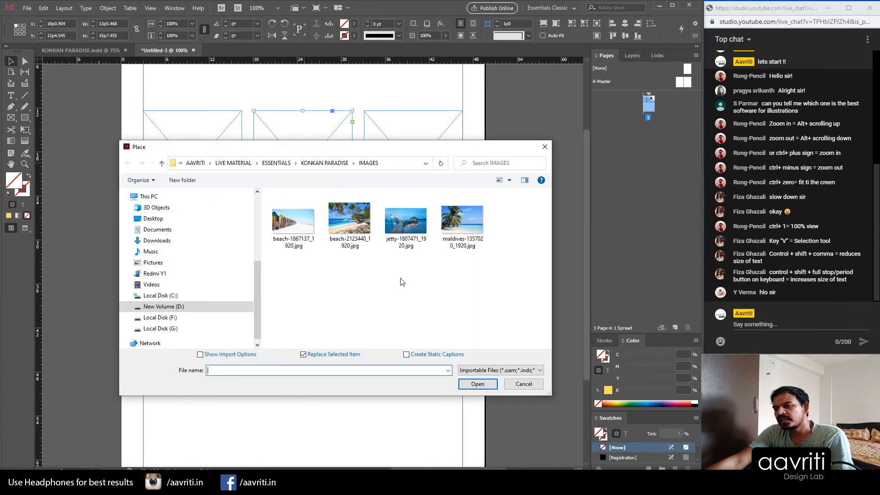
double_click(406, 225)
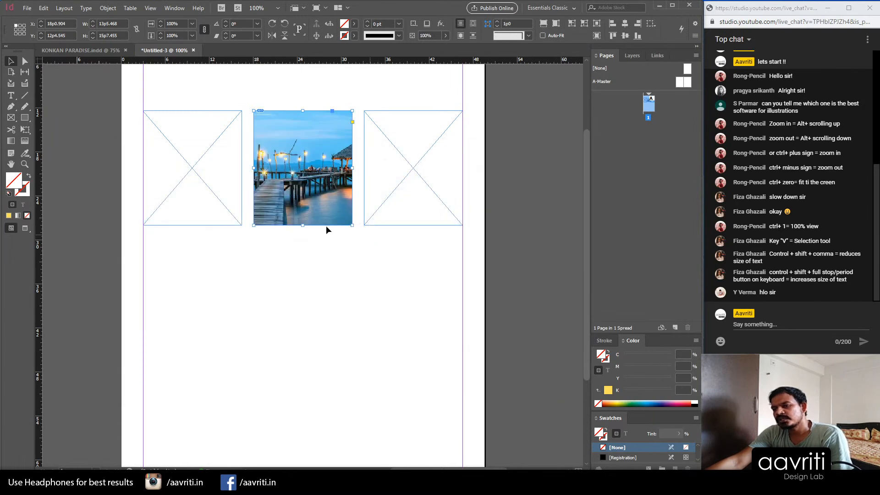
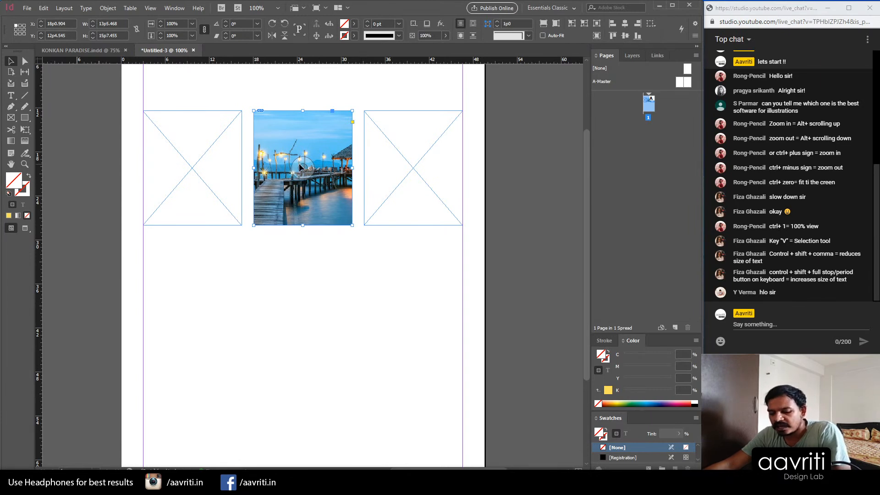
drag(300, 167, 243, 173)
click(342, 258)
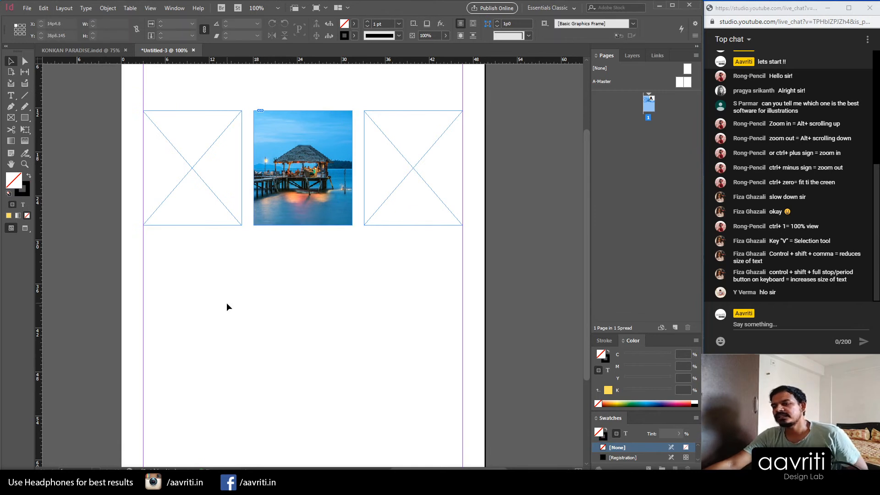
Step: Delete all three frames, including the jetty picture, from the page
key(ctrl+a)
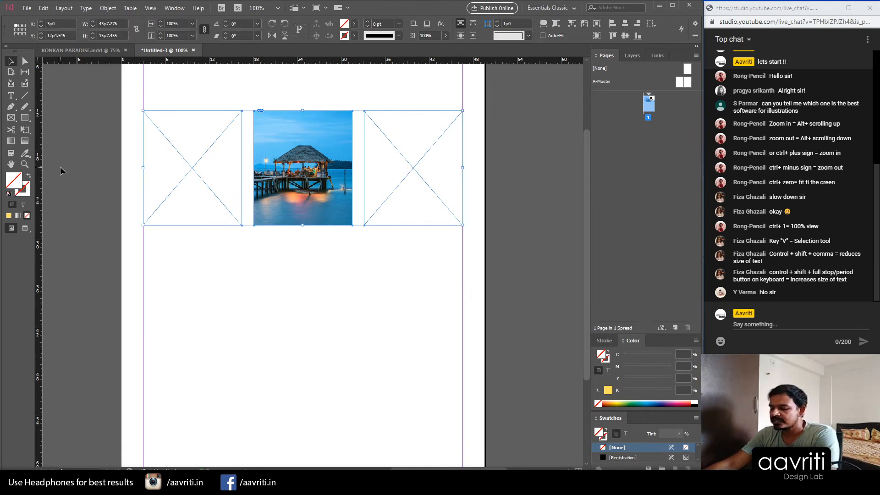
key(Delete)
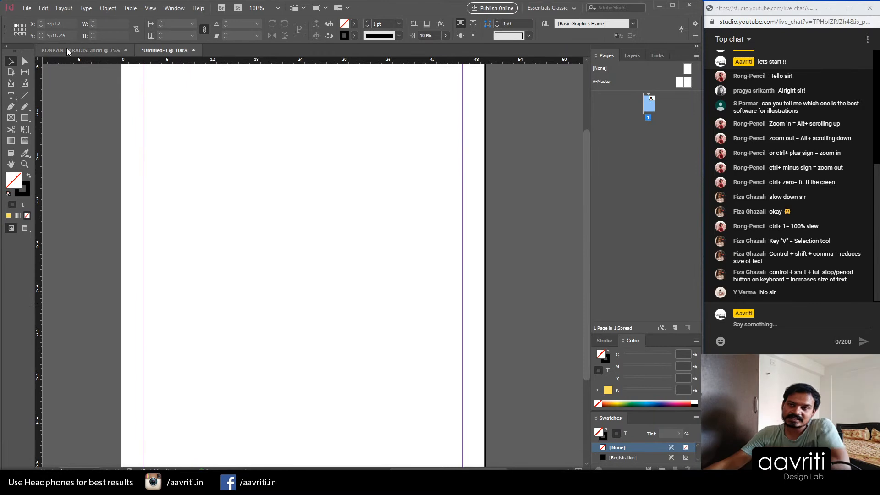
Step: Switch to the KONKAN PARADISE document and round the two bottom corners of the middle small frame
click(73, 47)
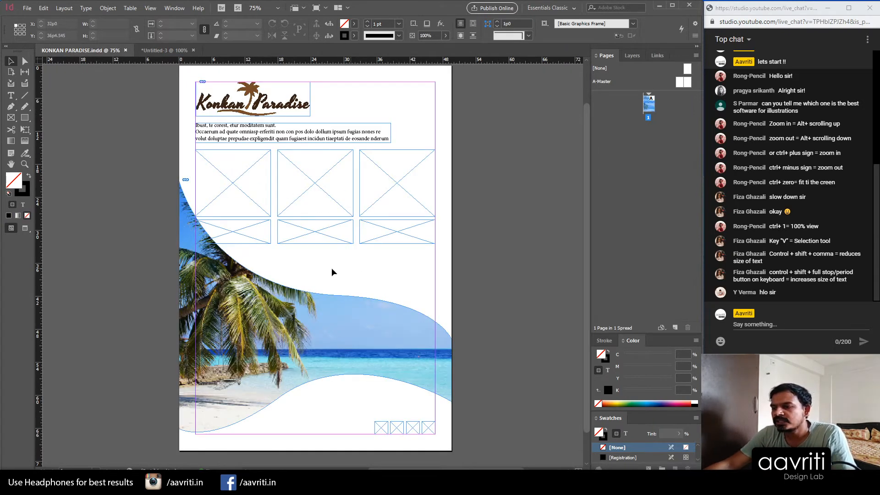
click(321, 239)
scroll(330, 253, up, 3)
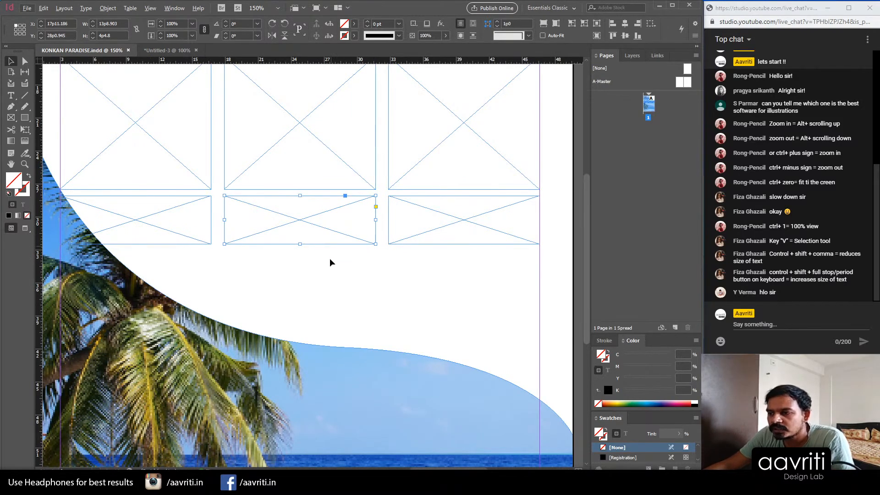
click(376, 207)
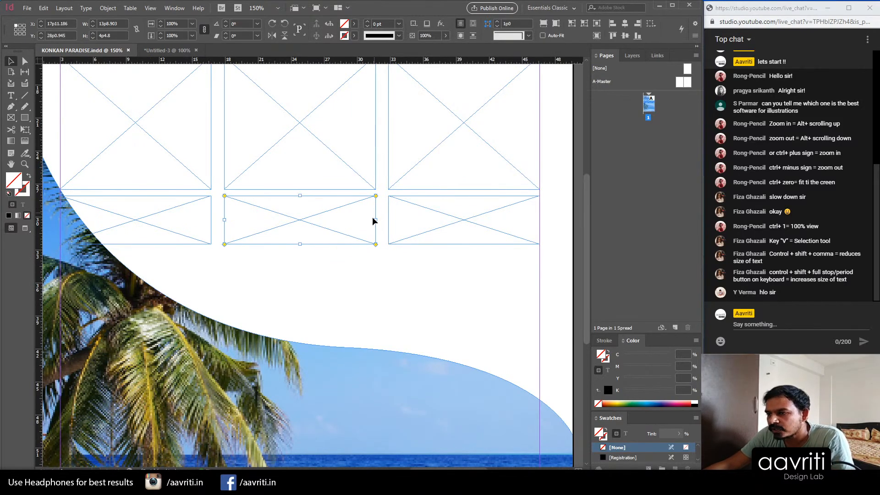
drag(375, 244, 364, 244)
drag(224, 245, 239, 246)
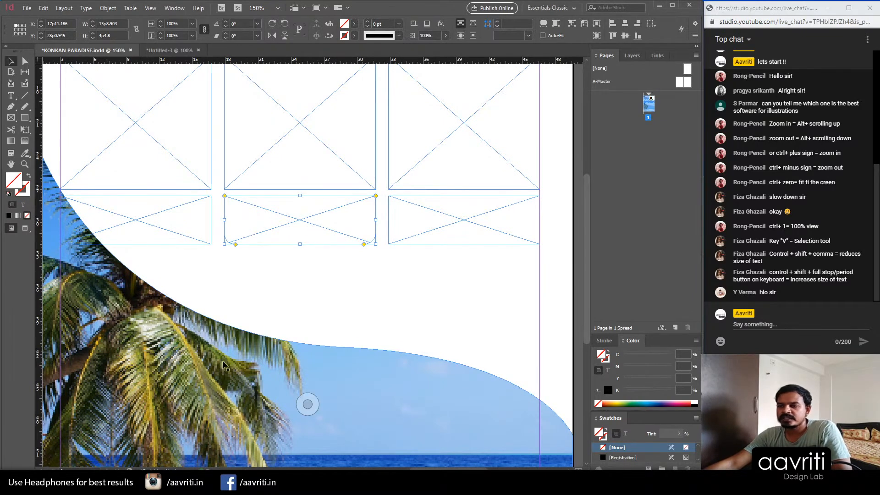
Step: Fill the middle small frame with white
click(695, 402)
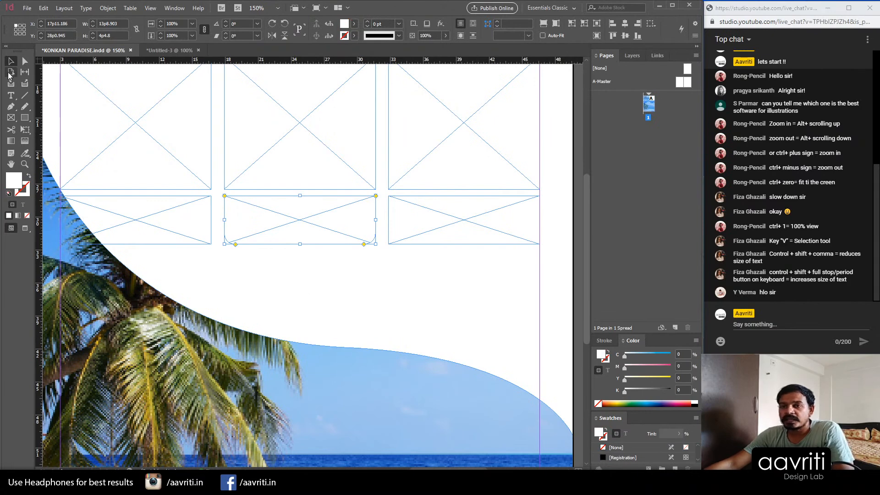
click(277, 252)
click(285, 227)
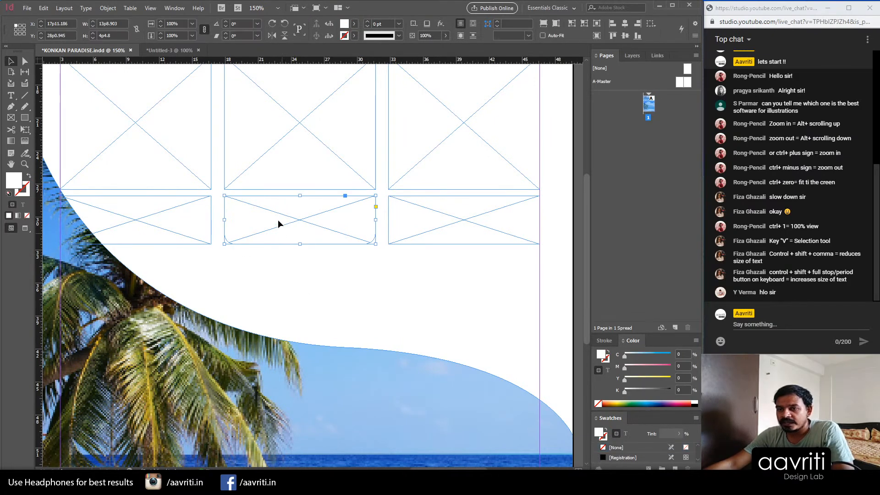
click(695, 403)
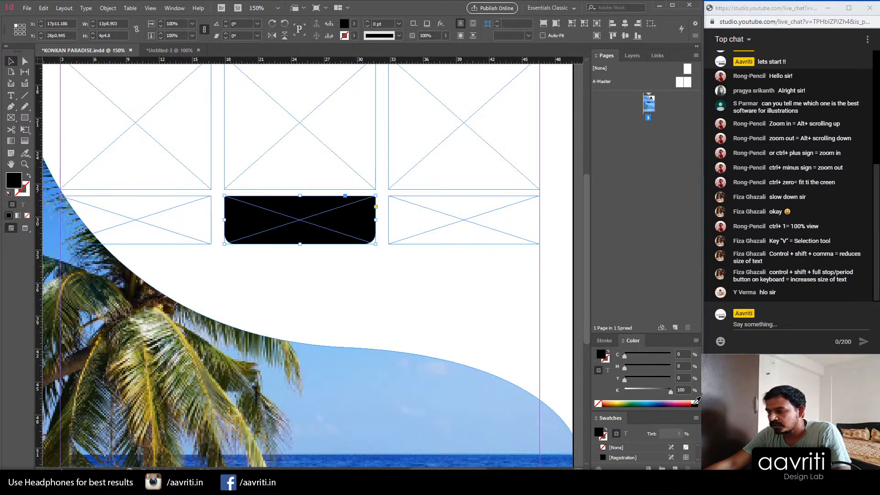
click(695, 402)
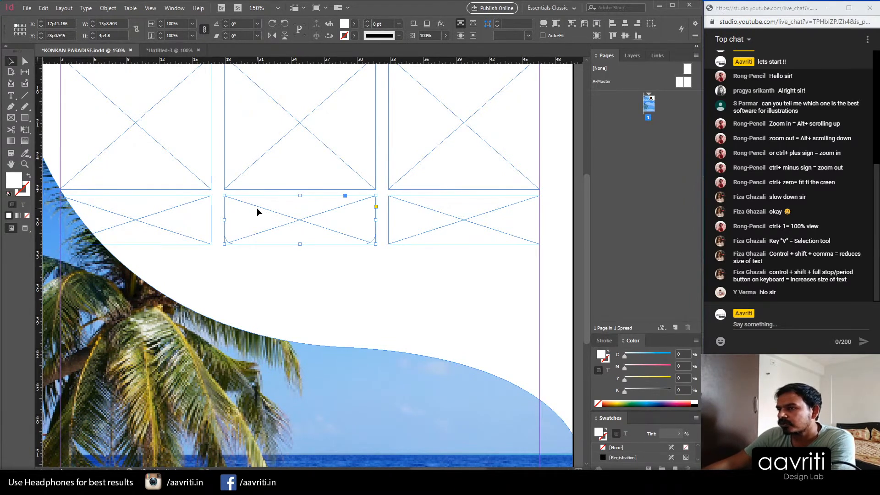
Step: Add a drop shadow to the middle small frame with the preview on and the shadow opacity at 40%
click(440, 25)
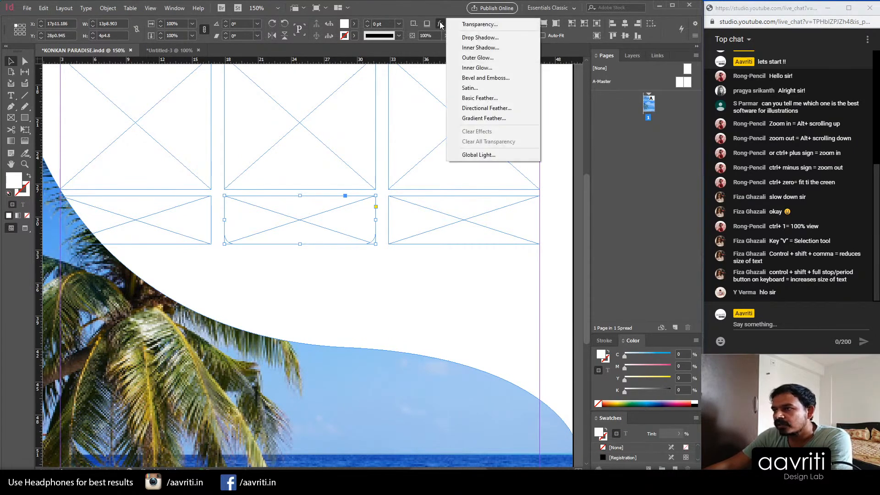
click(470, 37)
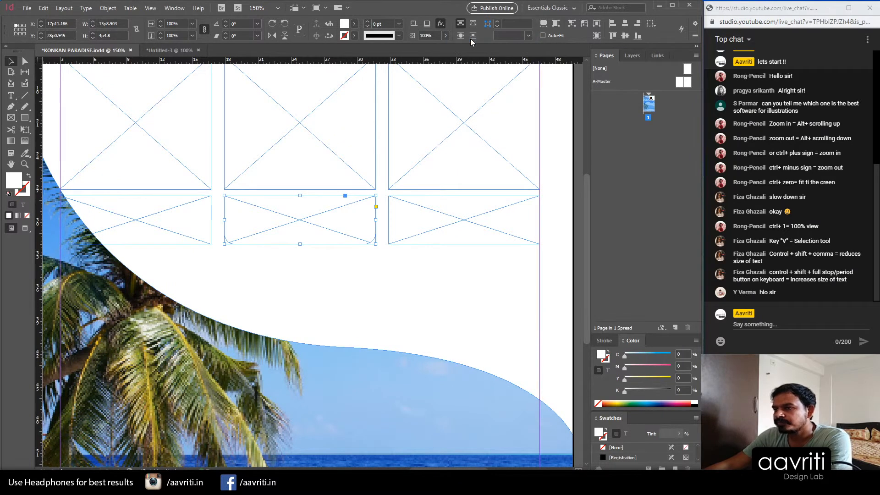
drag(366, 143, 471, 125)
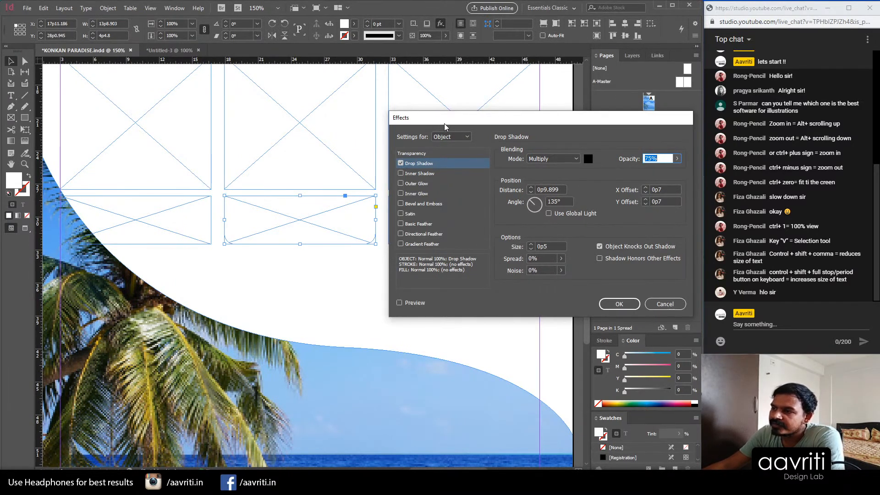
drag(444, 124, 427, 130)
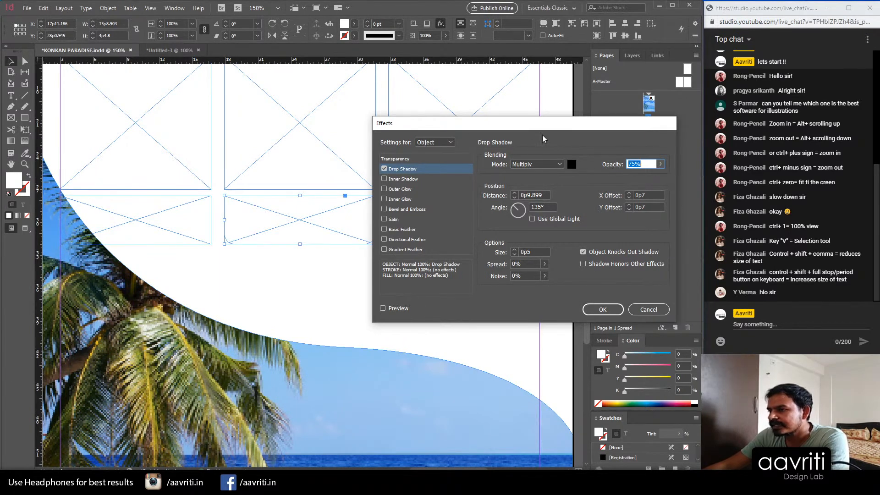
drag(484, 128, 512, 117)
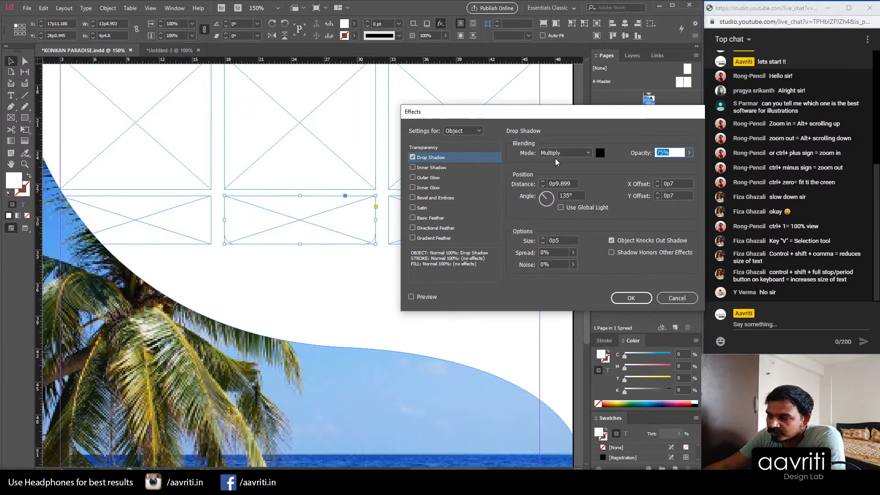
drag(518, 113, 505, 105)
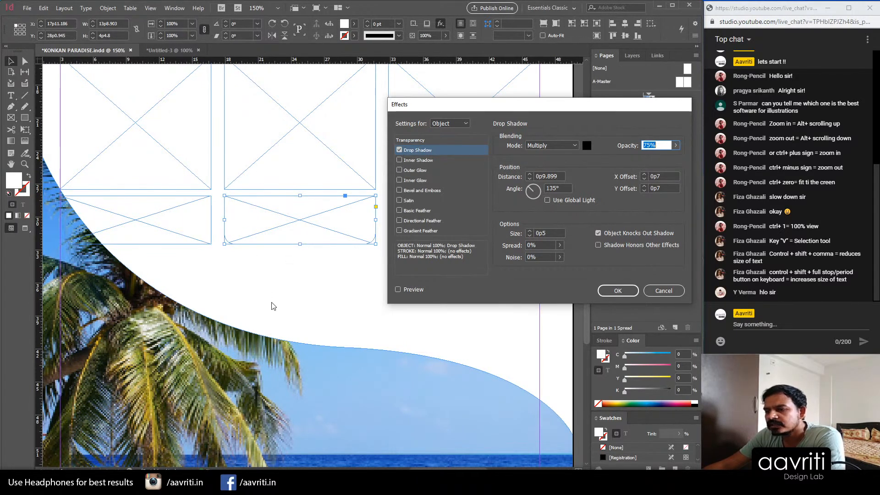
click(398, 290)
drag(421, 111, 442, 115)
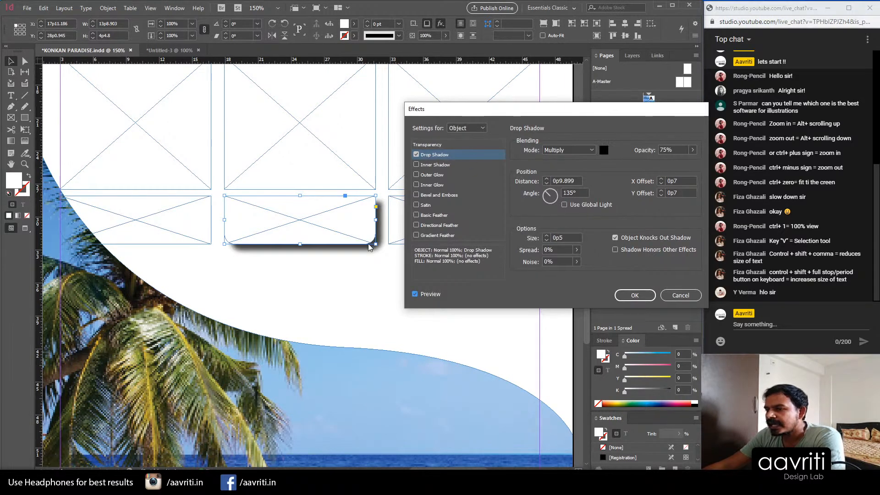
click(677, 149)
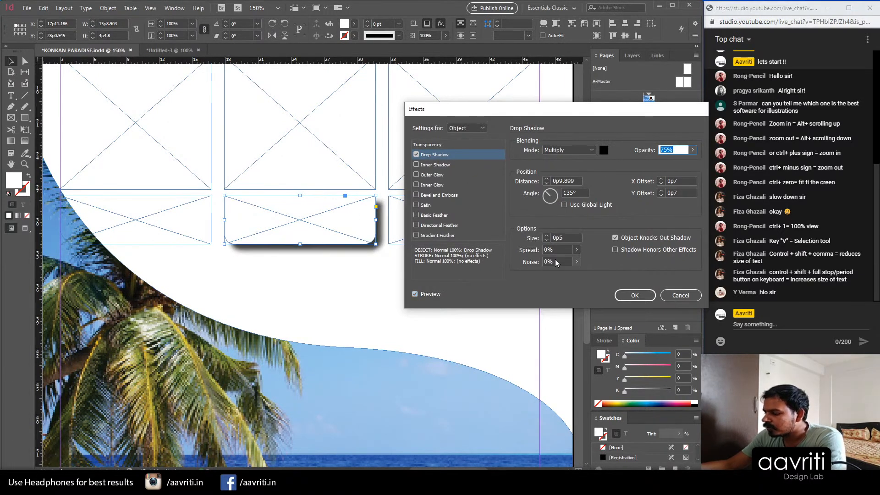
text(40)
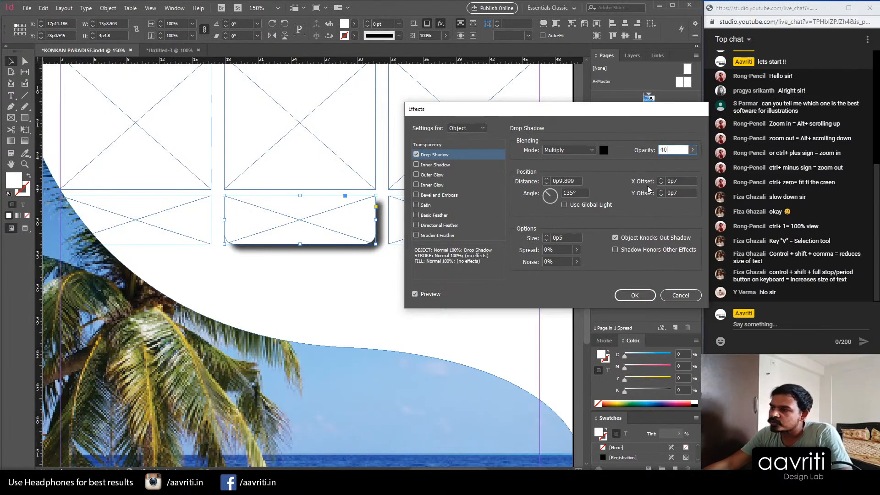
key(Tab)
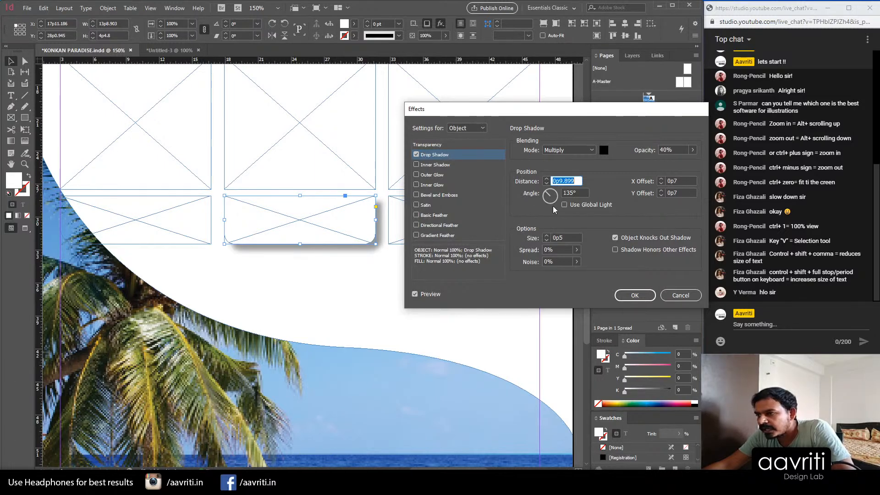
Step: Set the drop shadow's distance to 0p3 and apply the effect
click(546, 179)
click(547, 179)
click(546, 178)
click(546, 178)
click(546, 183)
click(547, 184)
click(546, 184)
click(546, 183)
click(547, 183)
click(547, 184)
click(547, 184)
click(546, 184)
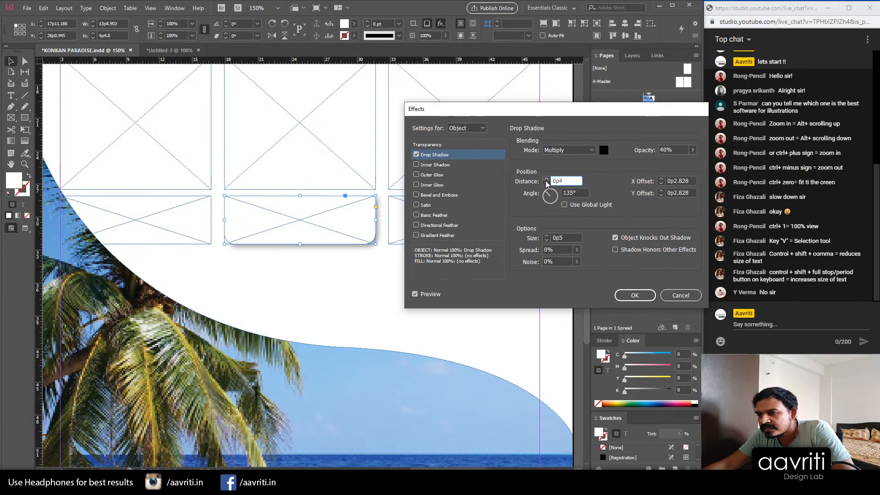
click(547, 179)
click(547, 183)
click(547, 184)
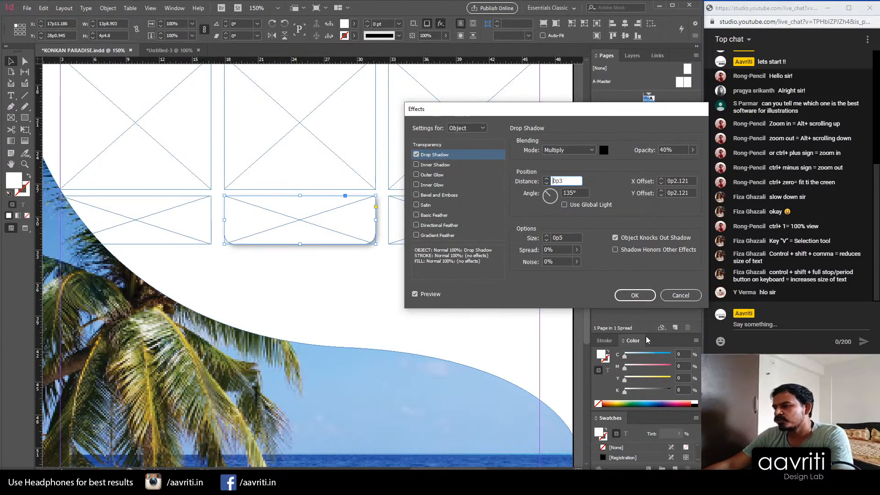
click(644, 298)
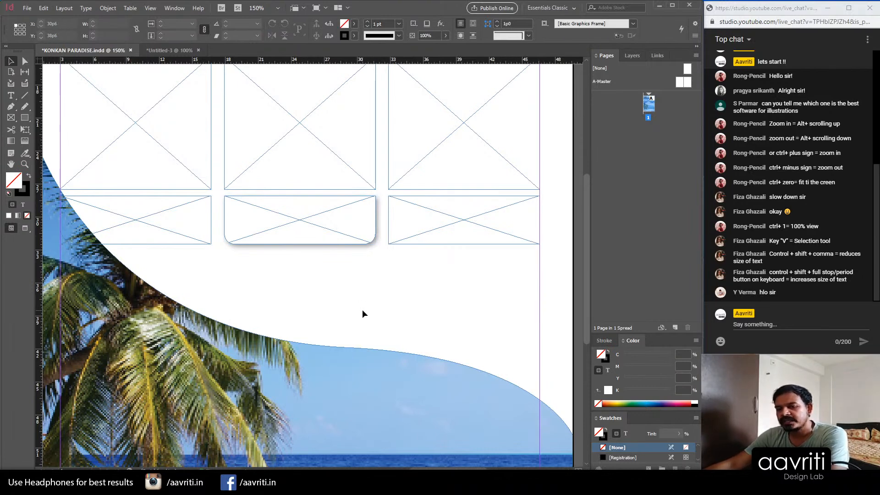
Step: Check the shadowed frame in preview mode without guides and frame edges, and return to the normal view
scroll(375, 300, down, 1)
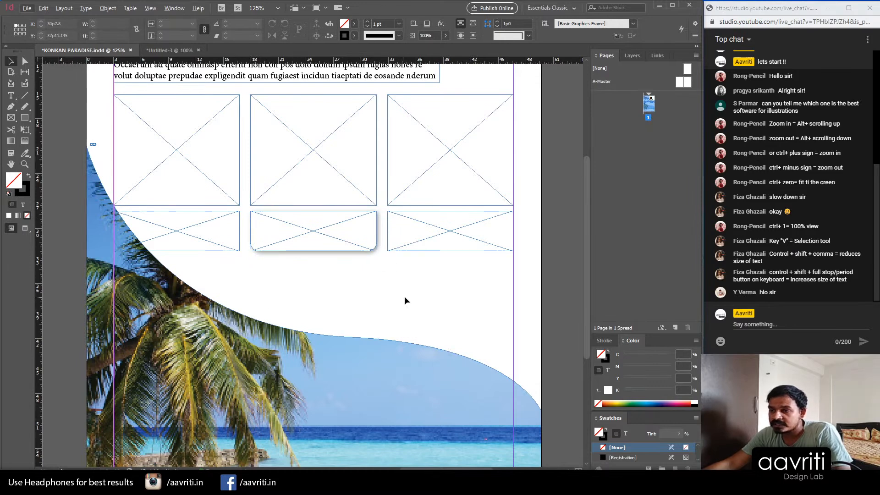
scroll(405, 296, down, 2)
scroll(342, 243, up, 2)
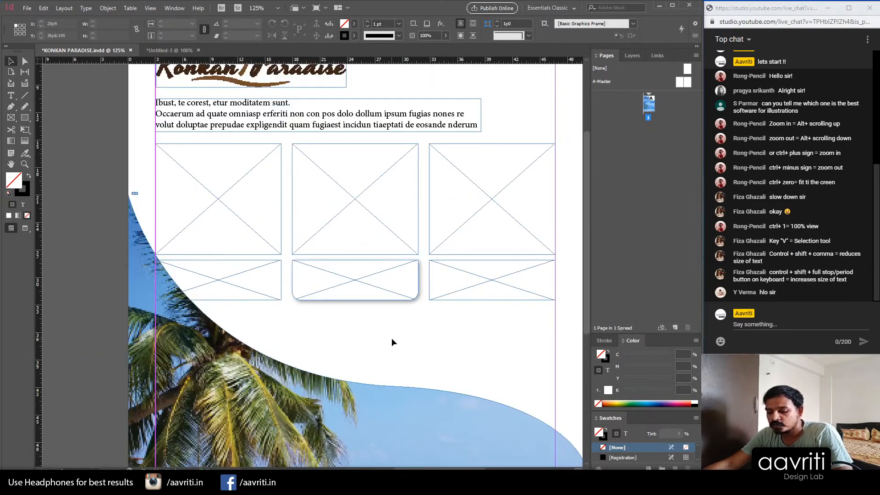
key(w)
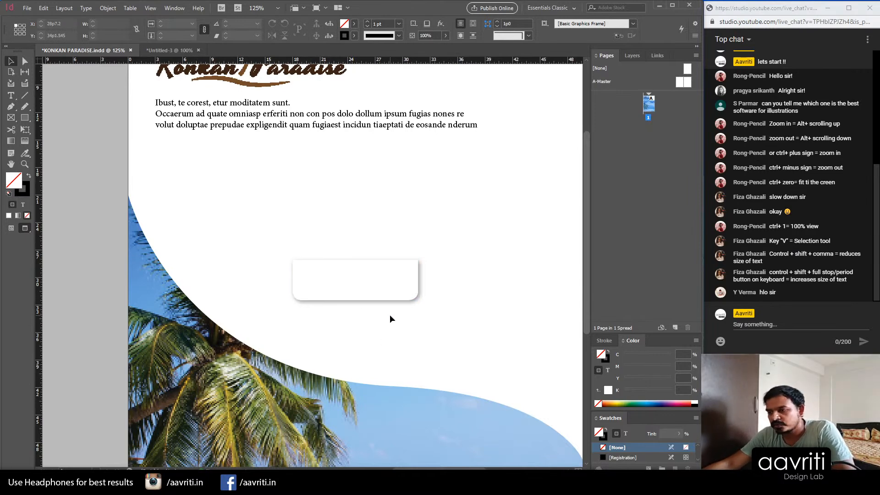
key(w)
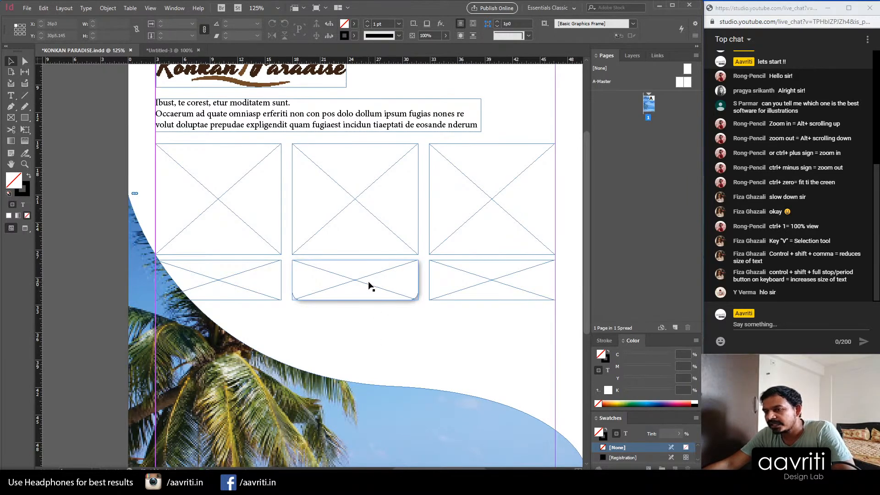
Step: Place the beach-1867137_1920.jpg image in the middle large frame
click(373, 184)
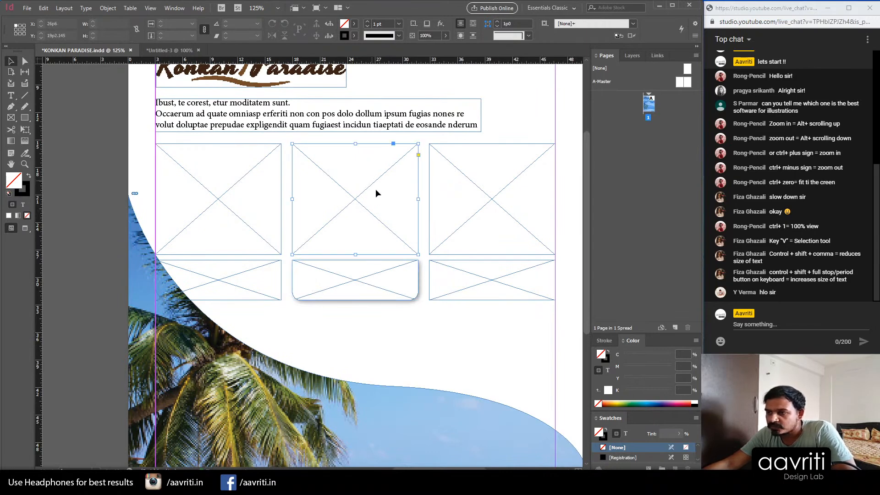
key(ctrl+d)
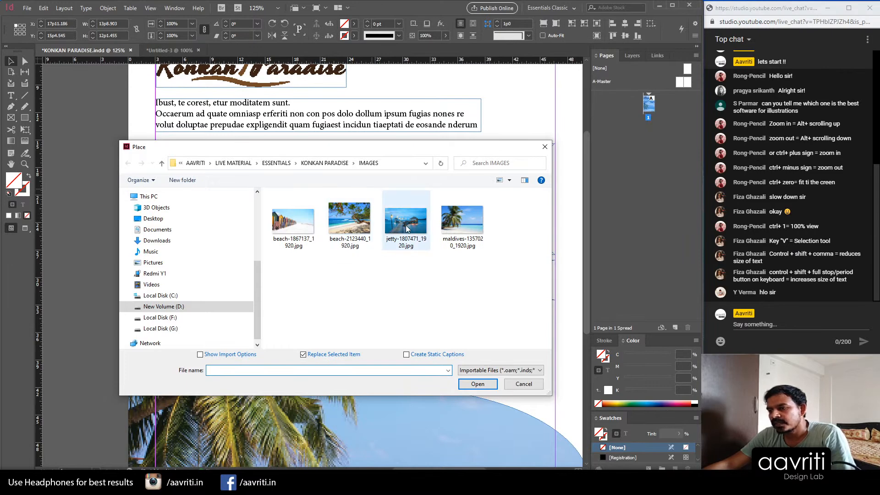
click(406, 228)
click(293, 223)
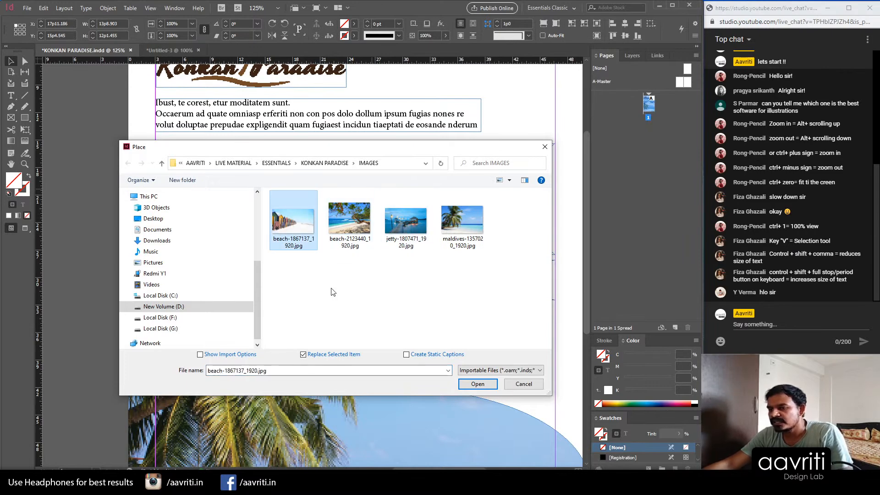
click(475, 388)
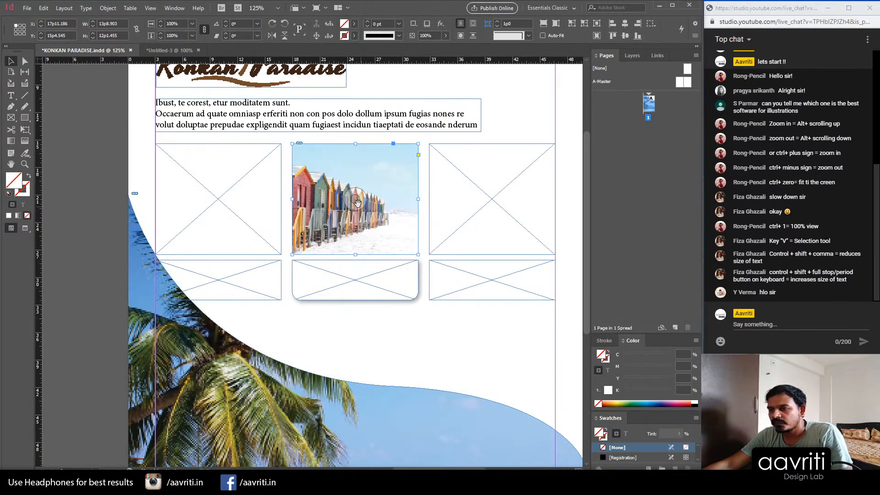
Step: Shift the beach hut image inside its frame to bring more of the huts into view
mouse_move(358, 202)
mouse_down()
mouse_move(342, 207)
mouse_move(363, 207)
mouse_up()
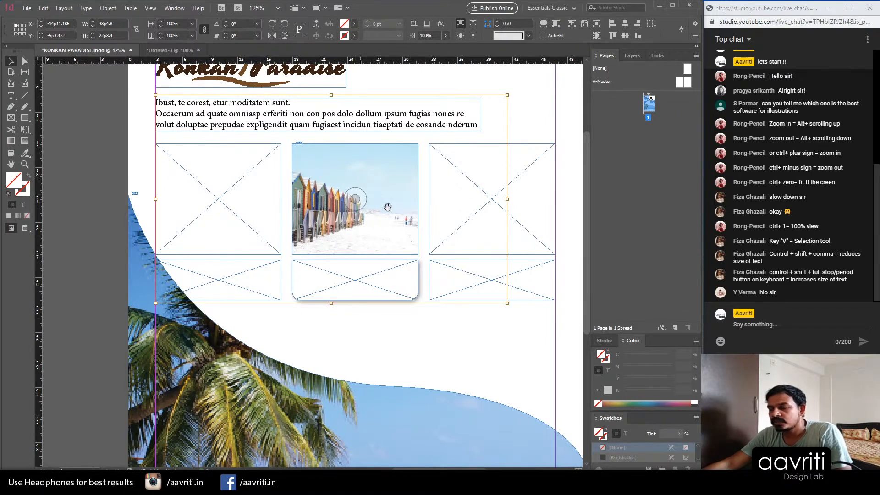
drag(357, 208, 396, 238)
mouse_move(358, 201)
mouse_down()
mouse_move(357, 188)
mouse_move(374, 195)
mouse_move(363, 200)
mouse_up()
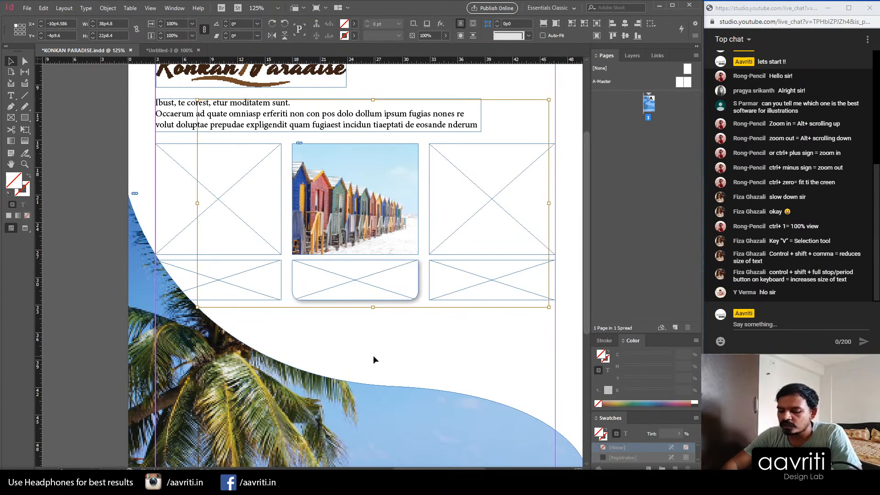
Step: Refit the beach image to fill its frame proportionally, and enlarge it to about 75% with the huts positioned in view
key(ctrl+alt+shift+c)
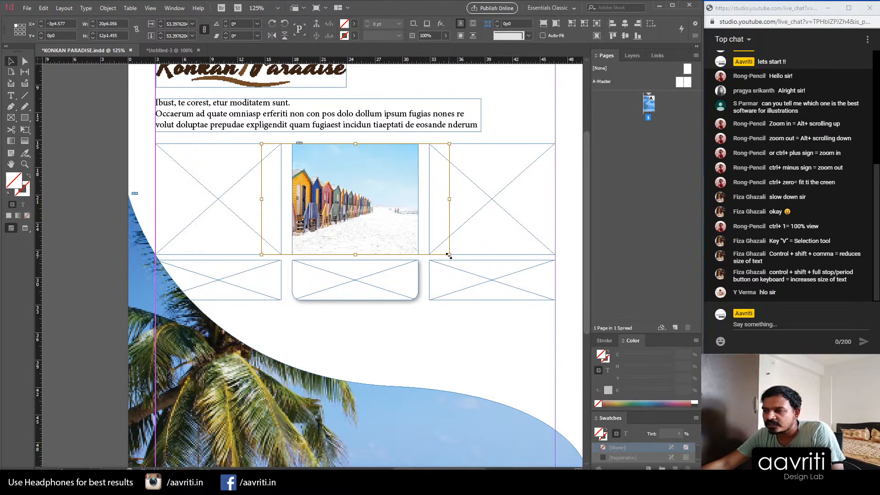
drag(449, 256, 487, 277)
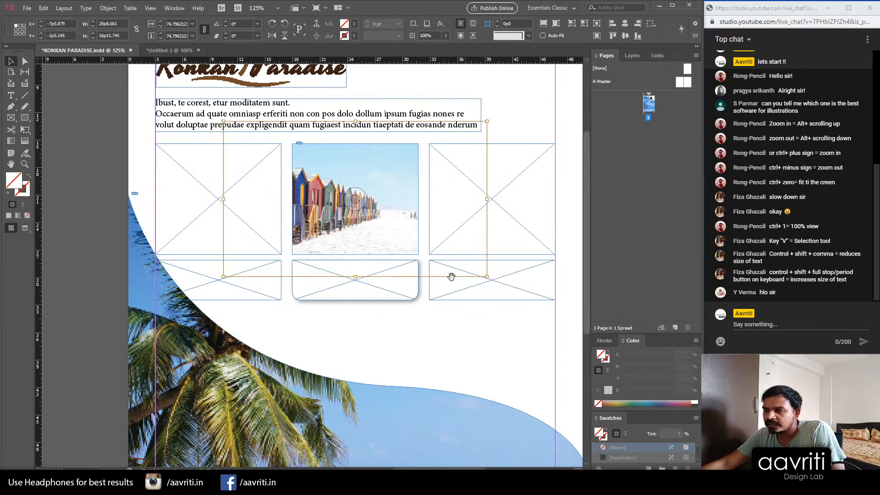
drag(359, 205, 364, 213)
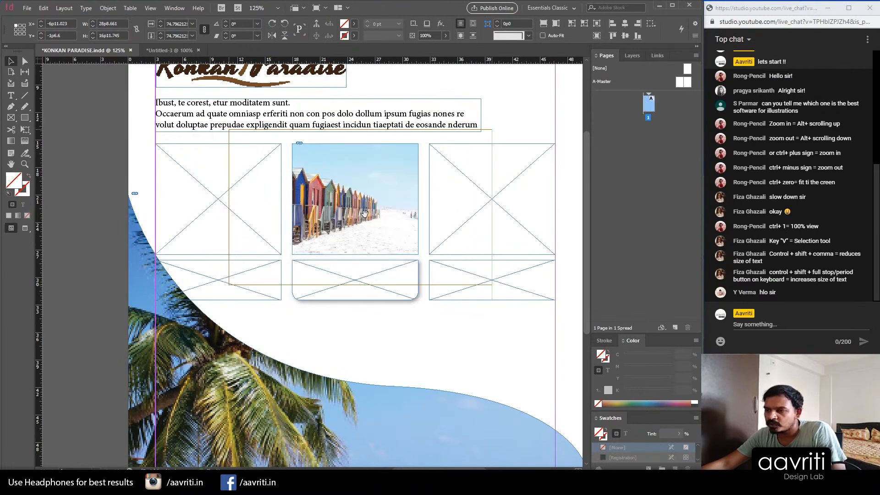
click(423, 337)
key(w)
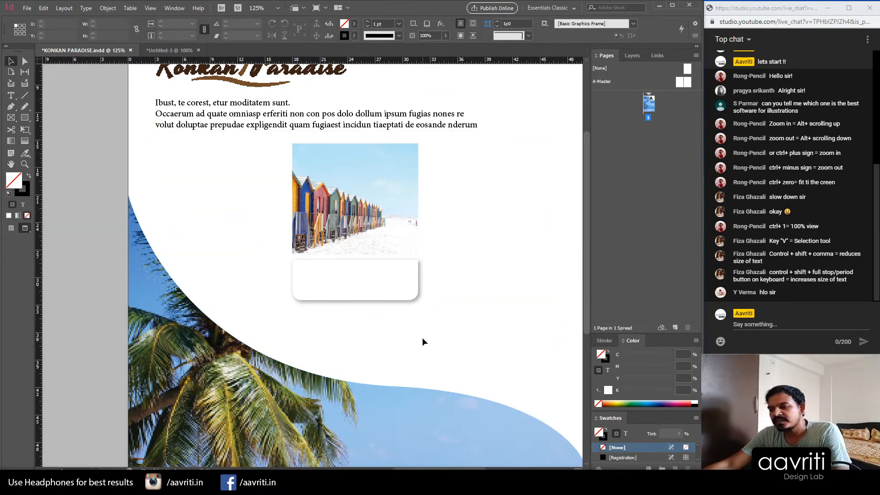
Step: Return to the normal view and apply a black stroke to the beach hut picture frame
key(w)
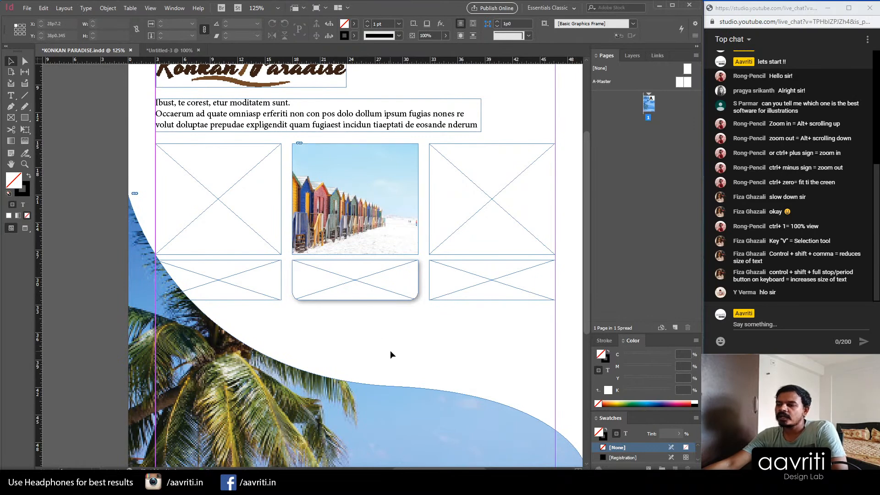
click(353, 166)
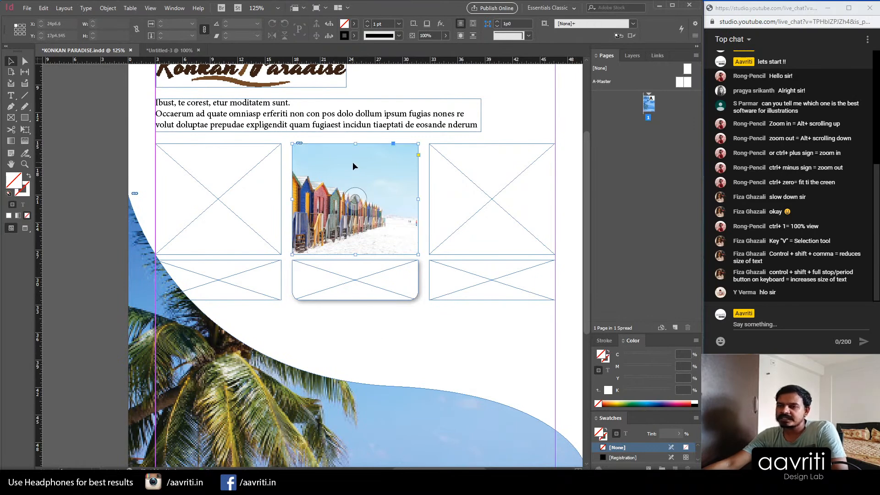
click(694, 404)
click(459, 365)
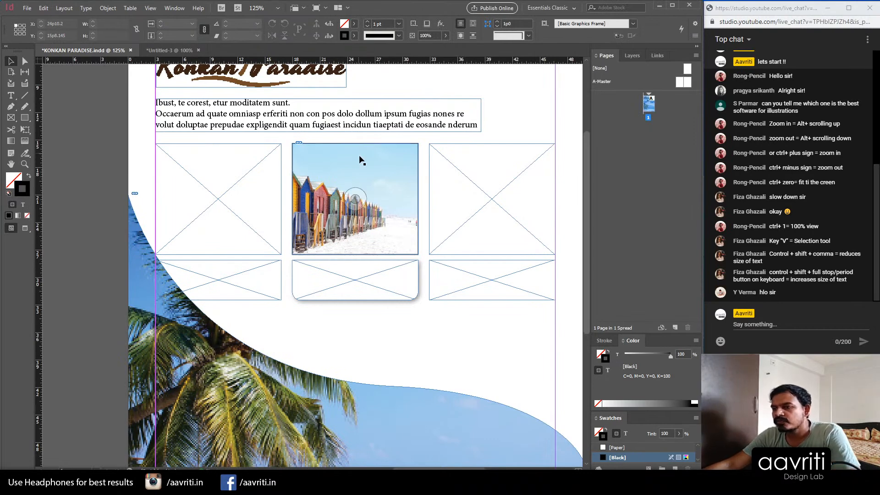
Step: Look at the stroke settings of the beach hut frame and check its outline in preview mode
click(384, 166)
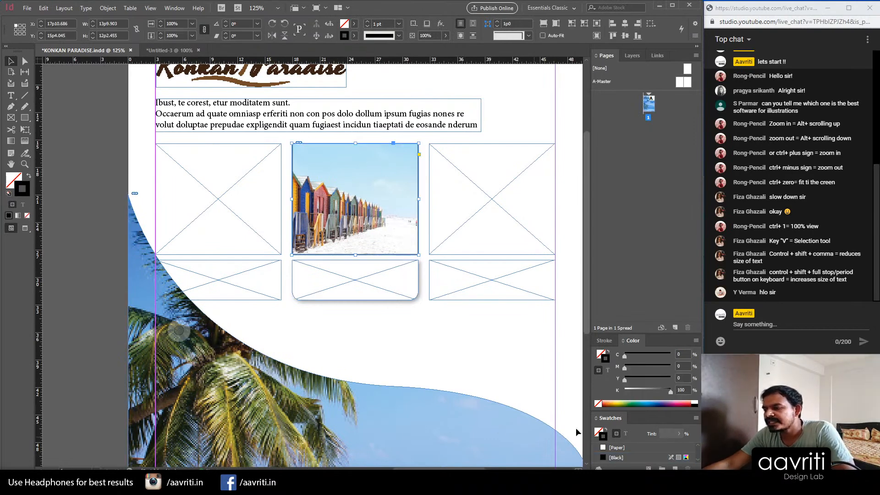
click(604, 340)
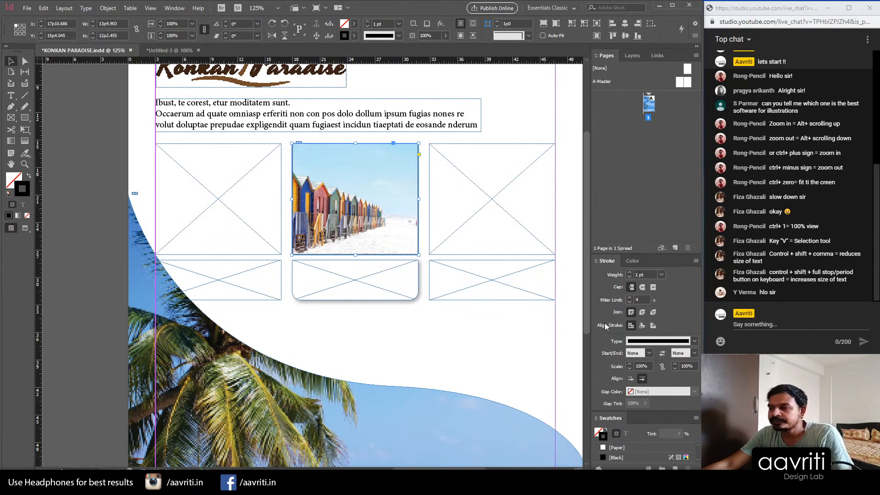
click(448, 351)
click(449, 346)
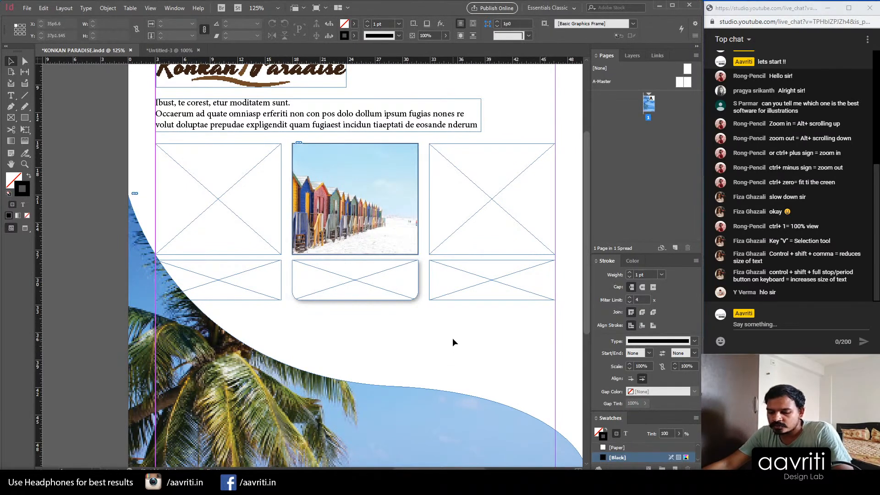
key(w)
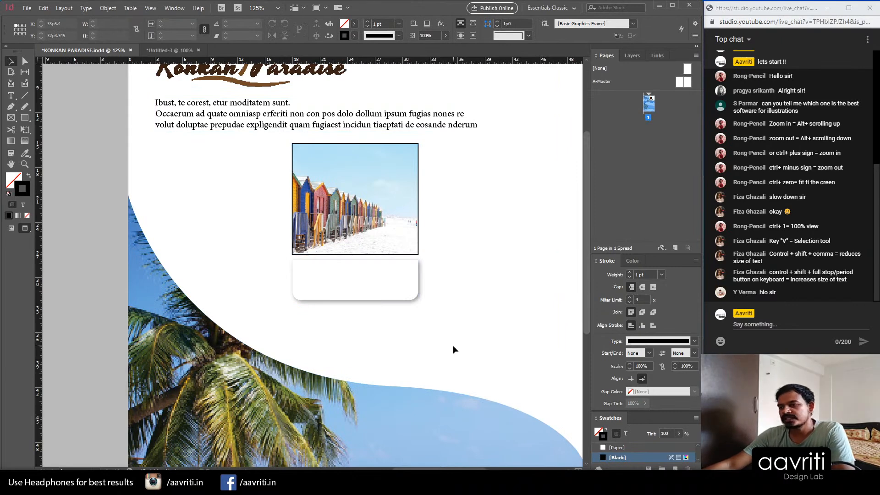
key(w)
Step: Remove the black stroke from the beach hut picture frame
click(370, 193)
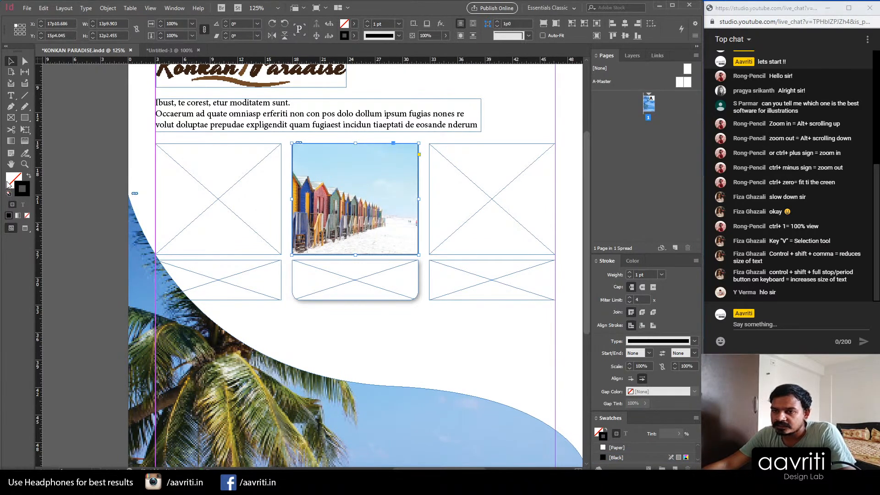
click(27, 215)
click(442, 367)
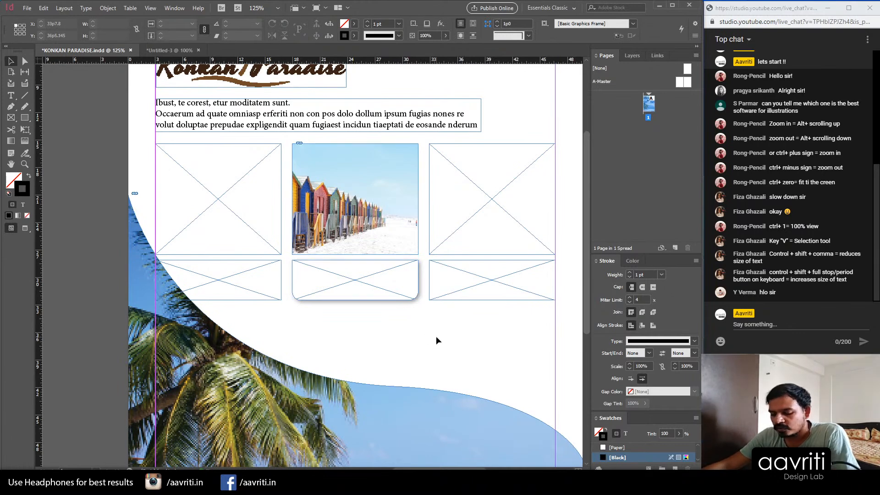
Step: Delete the empty picture and caption frames on both sides of the beach hut column
drag(527, 337, 478, 213)
key(Delete)
drag(247, 307, 217, 216)
key(Delete)
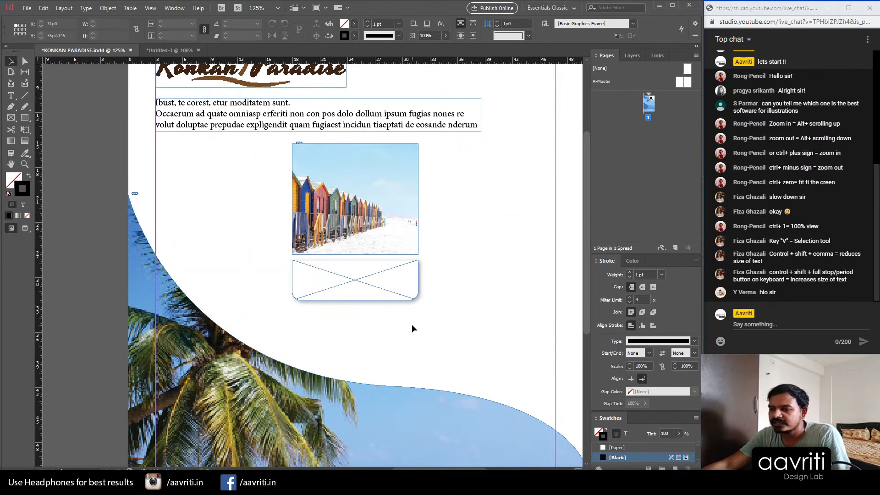
Step: Duplicate the beach hut picture and its caption frame to both sides, forming three evenly spaced columns
drag(412, 326, 188, 183)
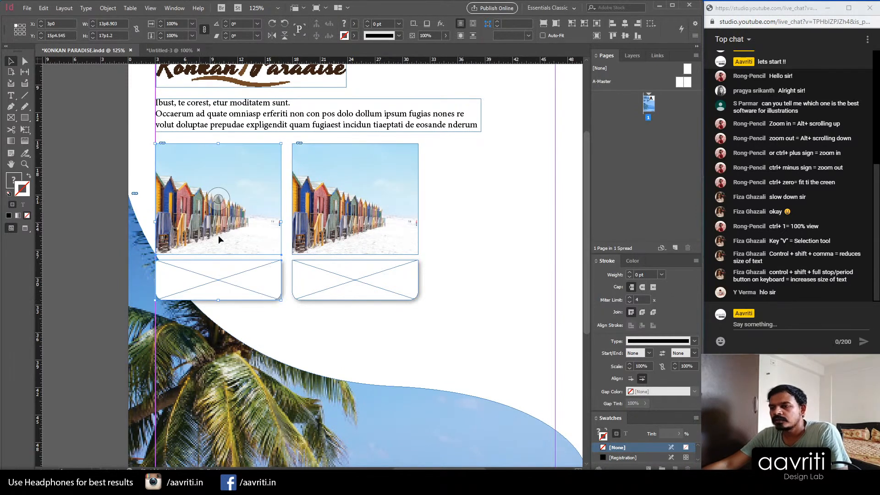
drag(367, 220, 527, 233)
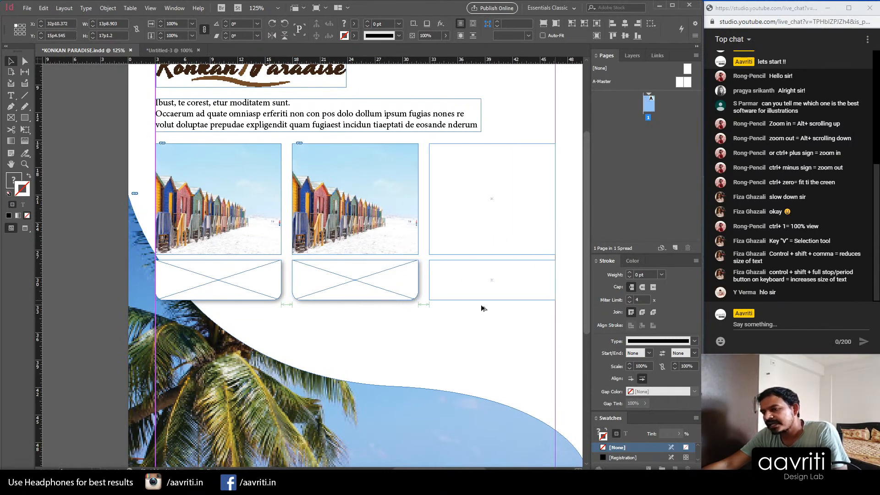
click(469, 333)
Step: Replace the picture in the right column with jetty-1807471_1920.jpg
click(494, 181)
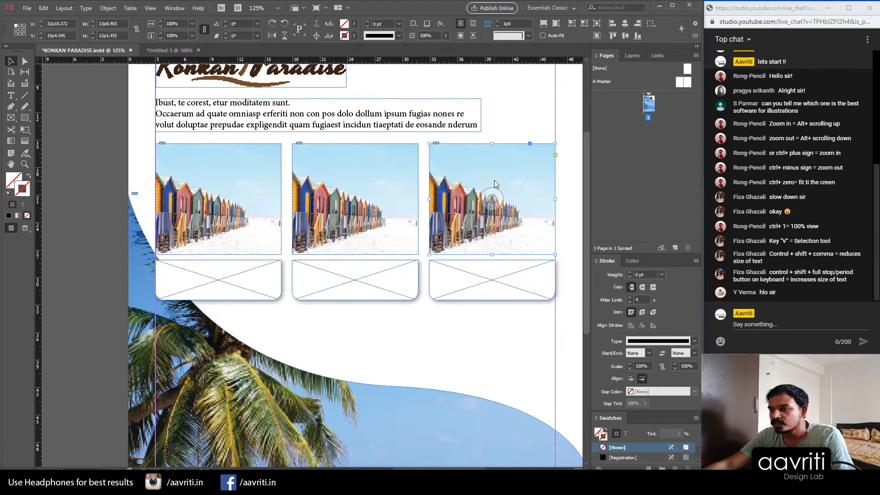
key(ctrl+d)
key(Escape)
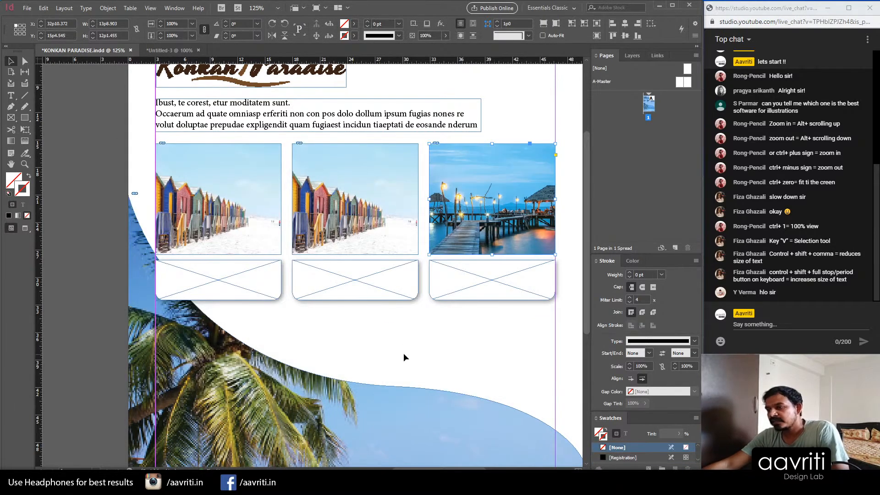
Step: Replace the picture in the left column with maldives-1357020_1920.jpg
click(228, 204)
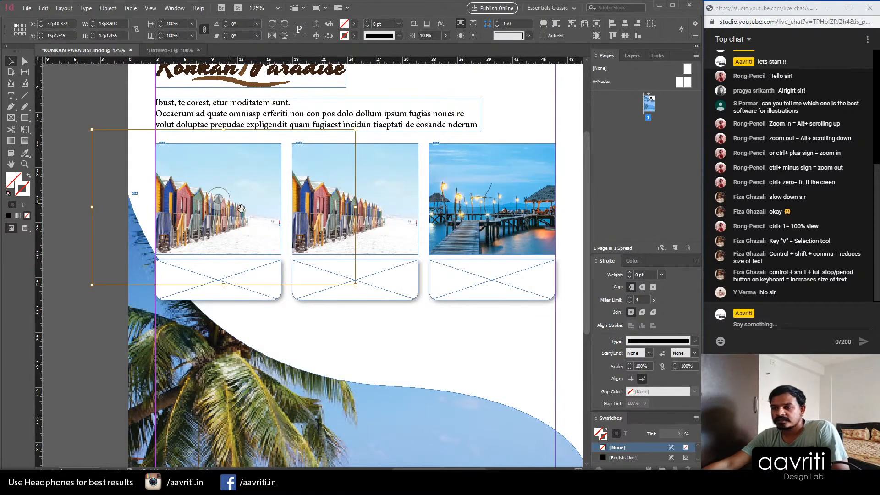
click(82, 184)
click(221, 173)
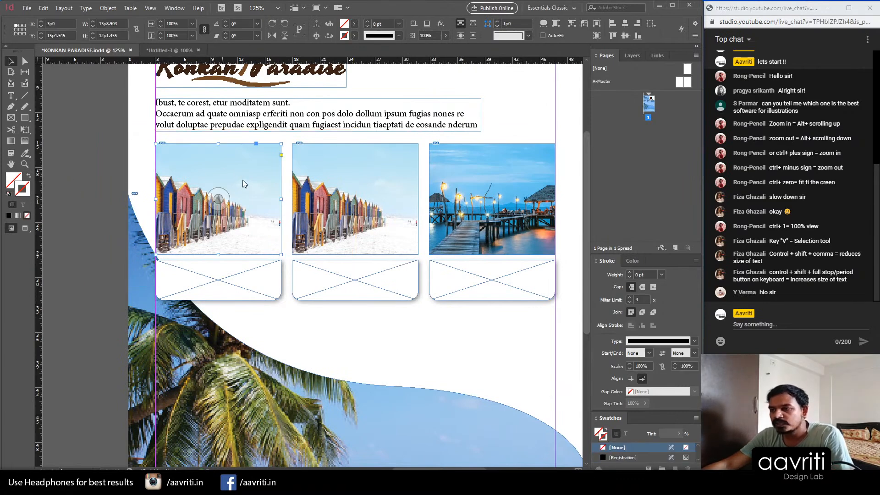
key(ctrl+d)
key(Escape)
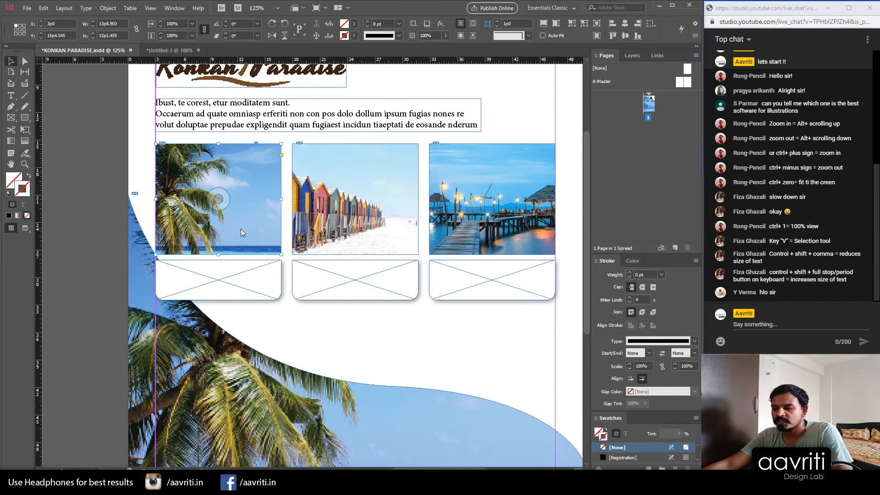
Step: Place beach-2123440_1920.jpg in the left picture frame and fit it to fill the frame proportionally
key(ctrl+d)
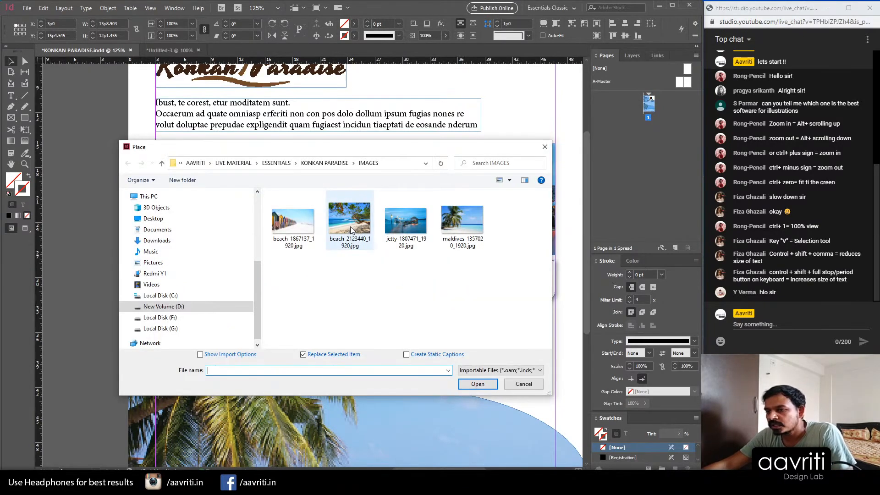
double_click(349, 224)
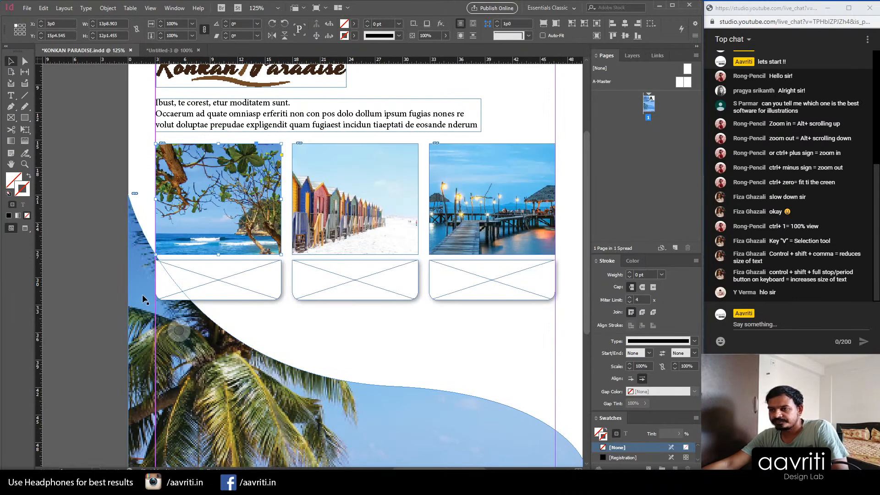
click(215, 196)
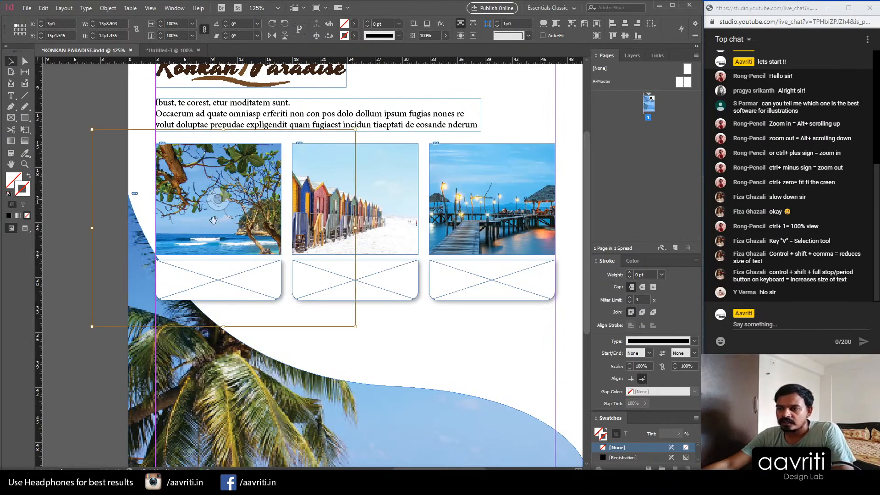
key(ctrl+alt+shift+c)
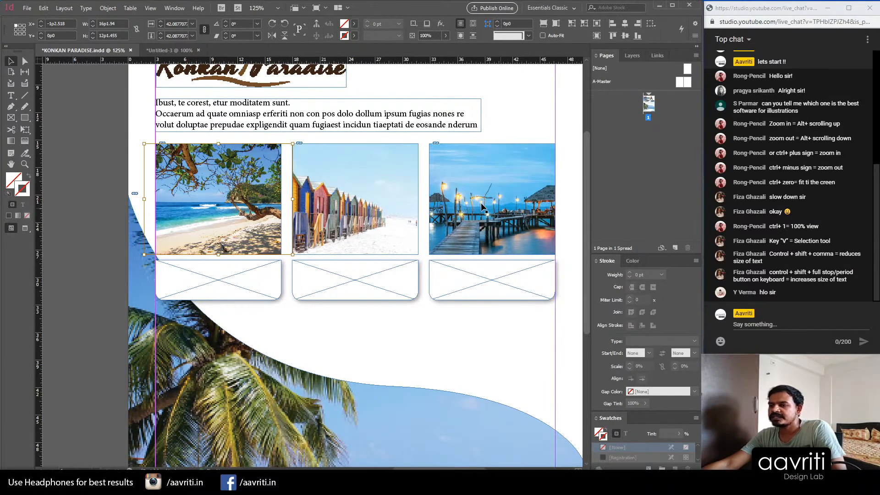
alt+scroll(376, 195, down, 2)
click(202, 298)
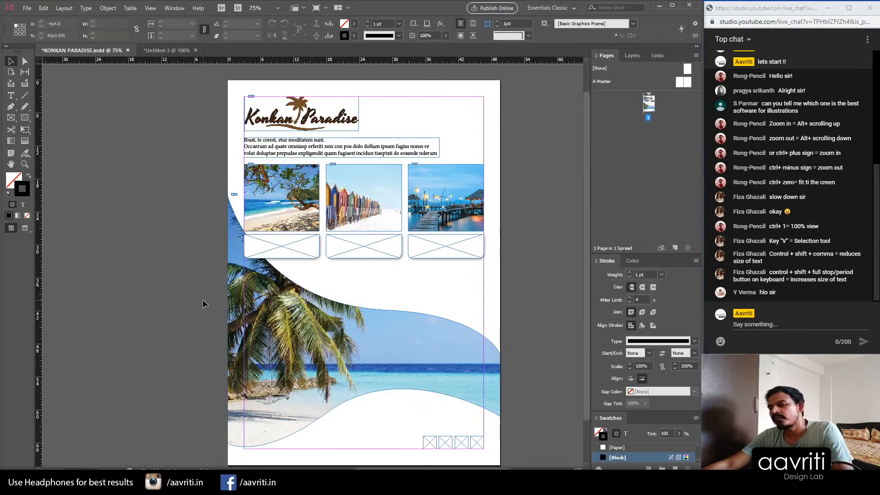
Step: Draw a text frame about 11p3 wide and 3p0 high below the caption frames and fill it with placeholder text
alt+scroll(299, 250, up, 4)
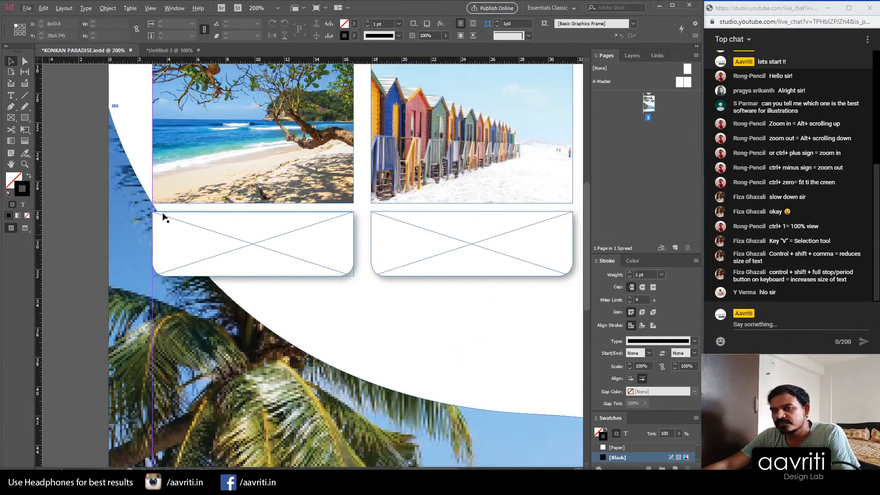
click(11, 96)
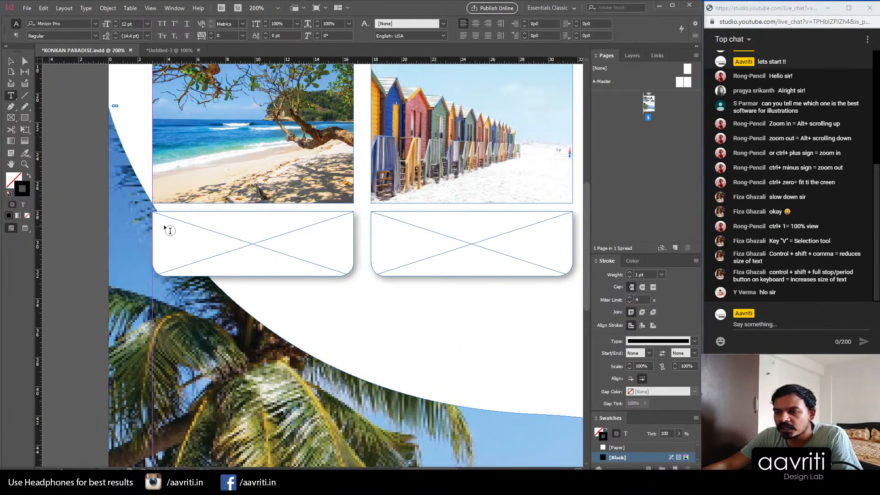
alt+scroll(408, 268, down, 2)
alt+scroll(202, 242, up, 3)
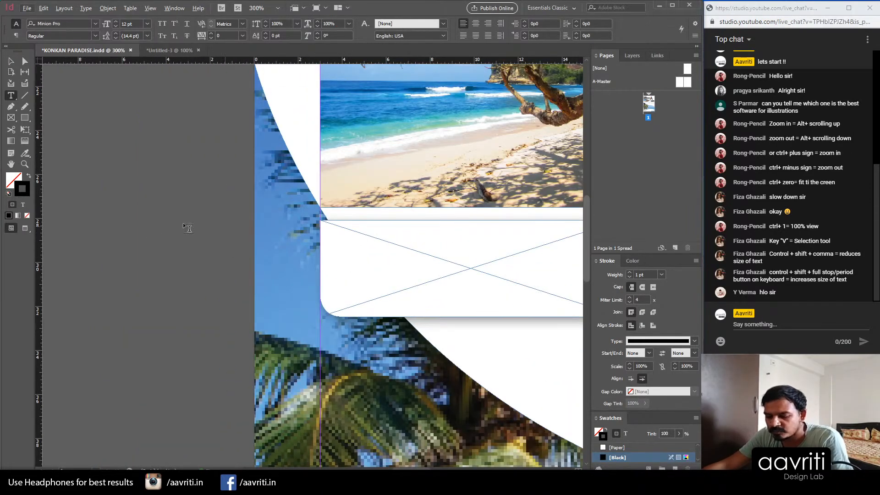
alt+scroll(360, 263, down, 3)
alt+scroll(213, 220, up, 2)
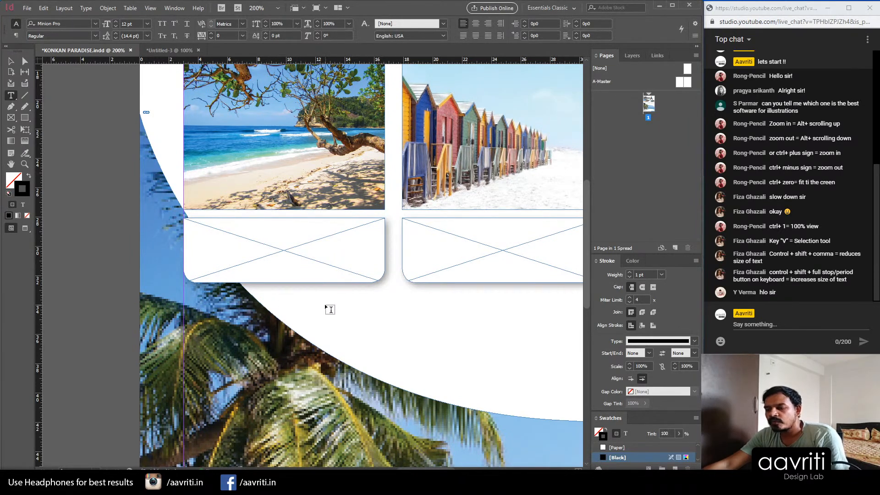
drag(325, 305, 490, 349)
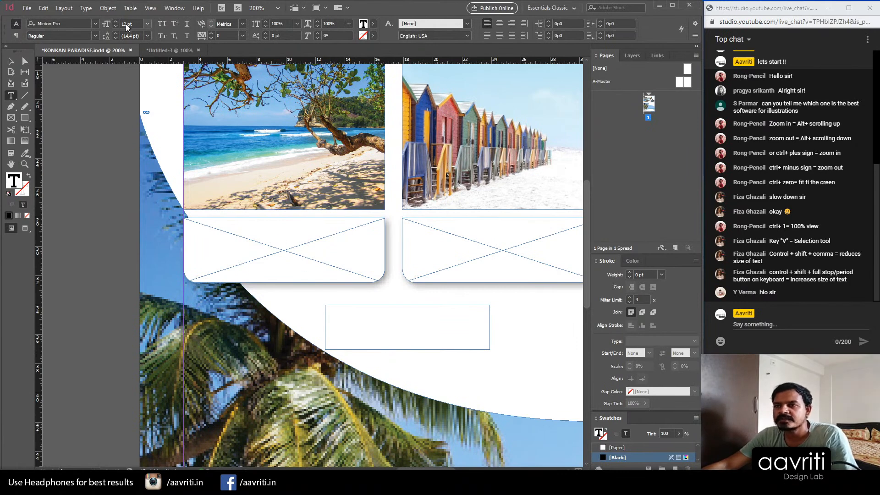
click(86, 11)
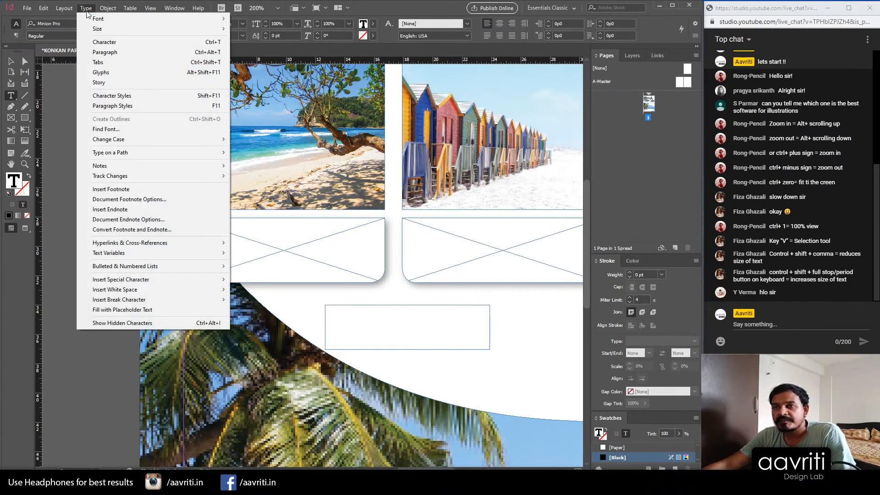
click(141, 311)
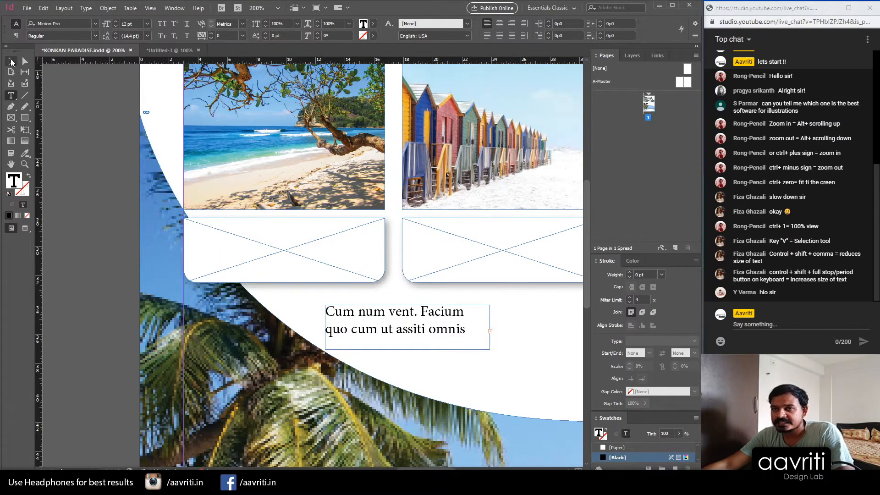
Step: Replace the last visible word of the placeholder text, "omnis", with "sundign" and remove the overset text
key(Escape)
double_click(436, 329)
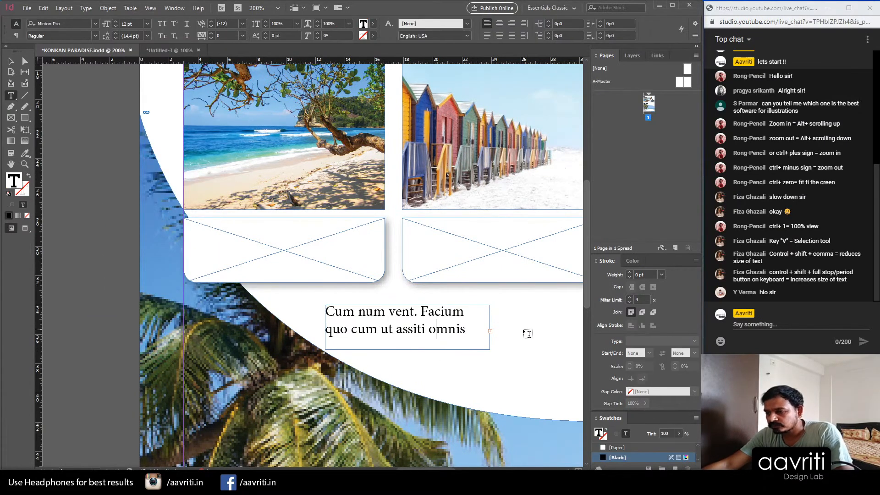
double_click(429, 330)
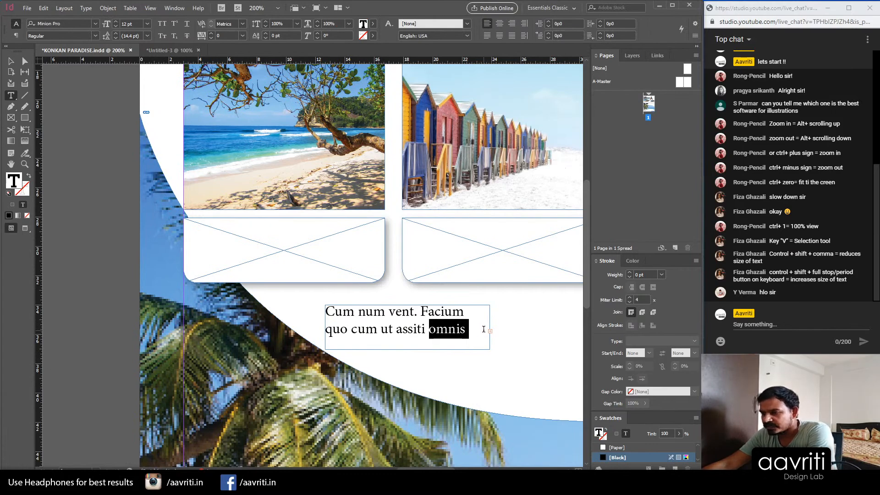
text(sundign)
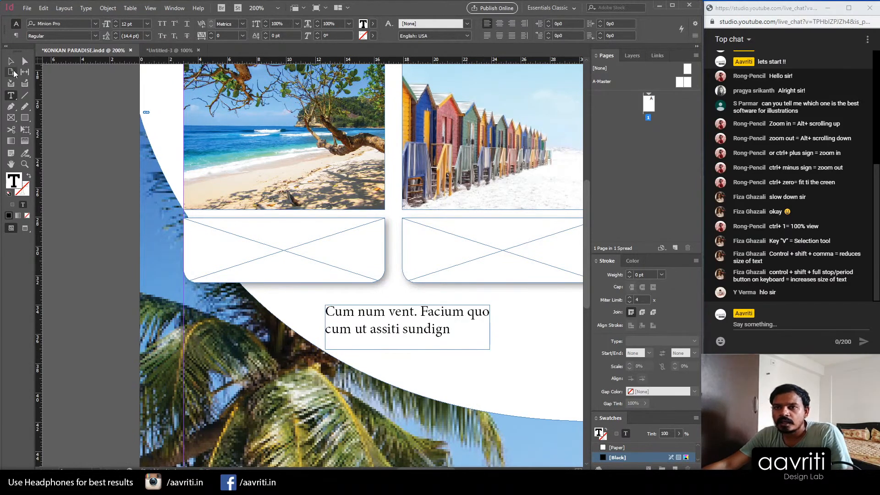
Step: Position the placeholder text frame inside the left caption frame and fit its height to the two lines of text
key(Escape)
drag(382, 314, 259, 239)
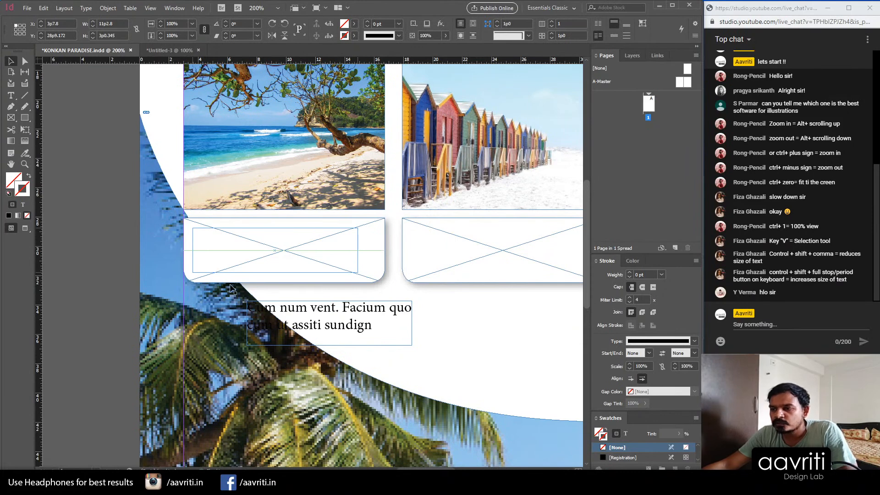
double_click(274, 272)
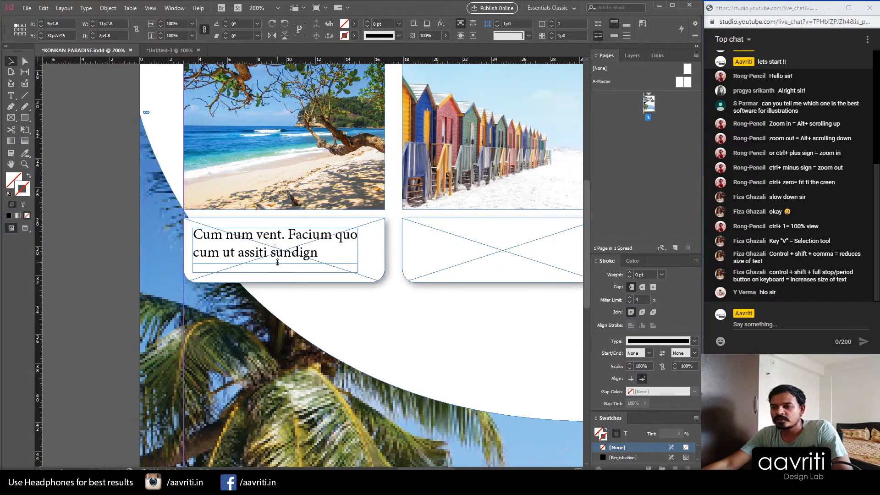
drag(243, 238, 244, 247)
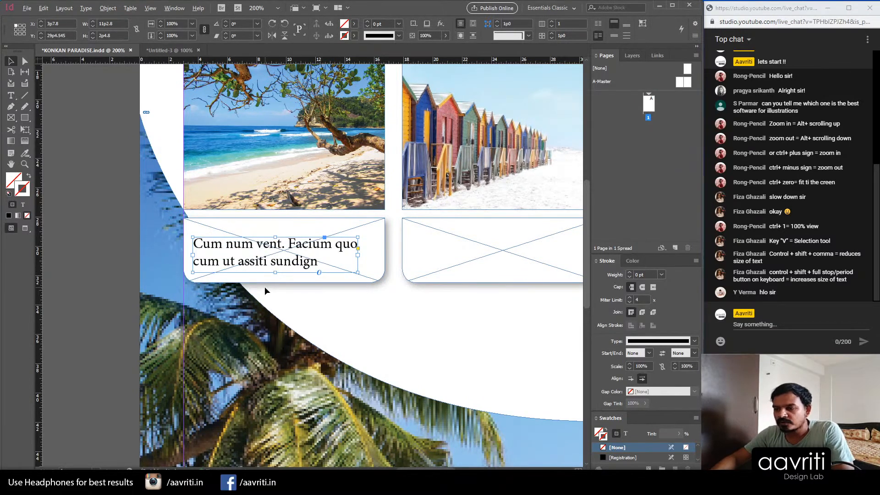
key(Up)
key(Up)
key(Up)
key(Down)
key(Down)
key(Down)
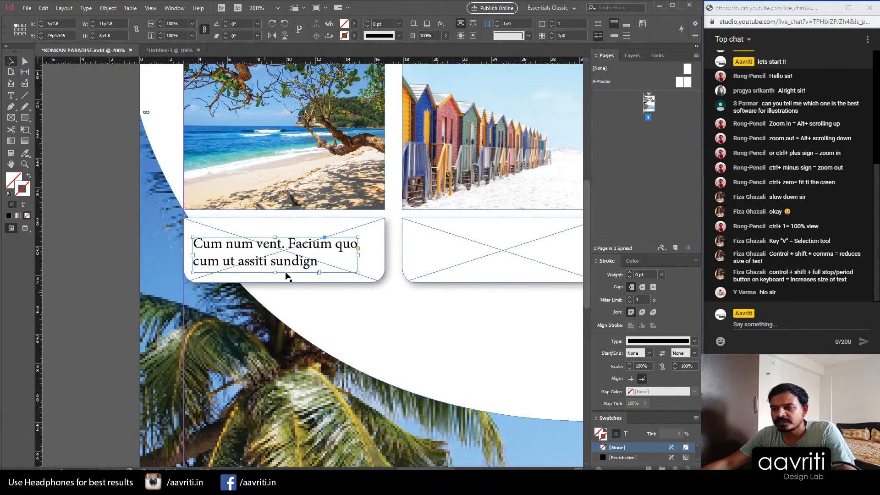
Step: Tighten the leading of the two-line placeholder text in the left caption frame to 12.4 pt
double_click(242, 247)
key(ctrl+a)
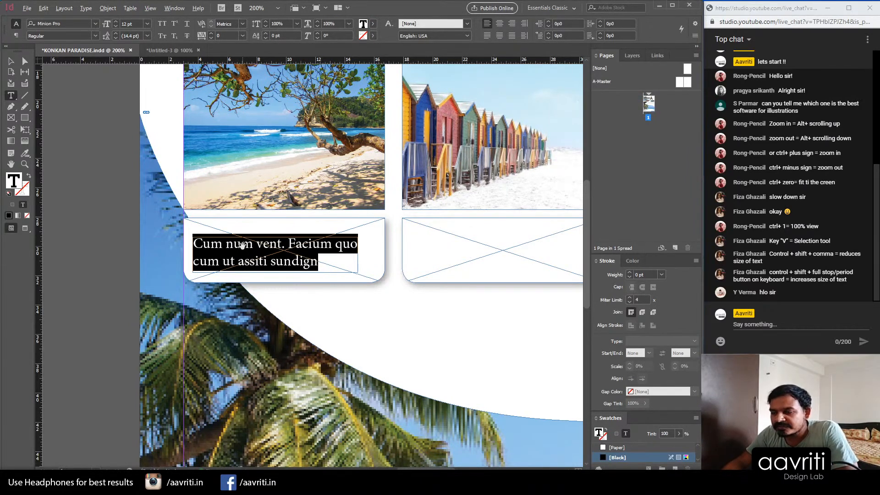
key(alt+Up)
key(alt+Up)
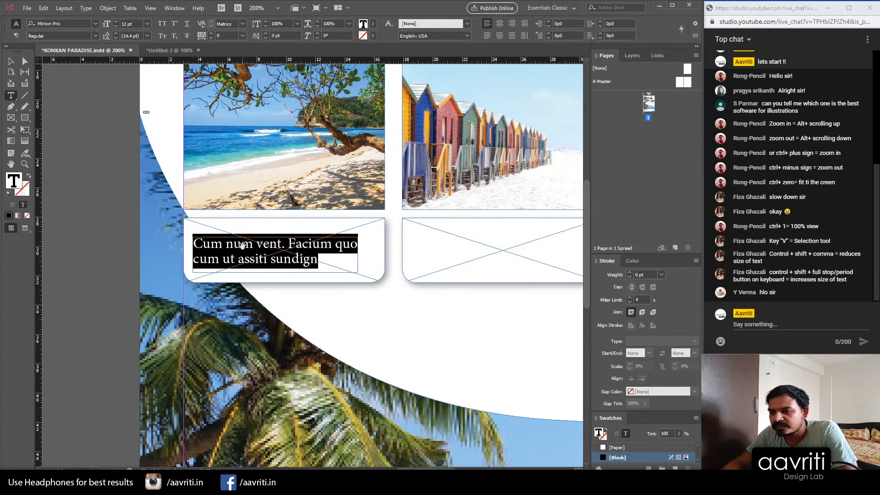
key(alt+Down)
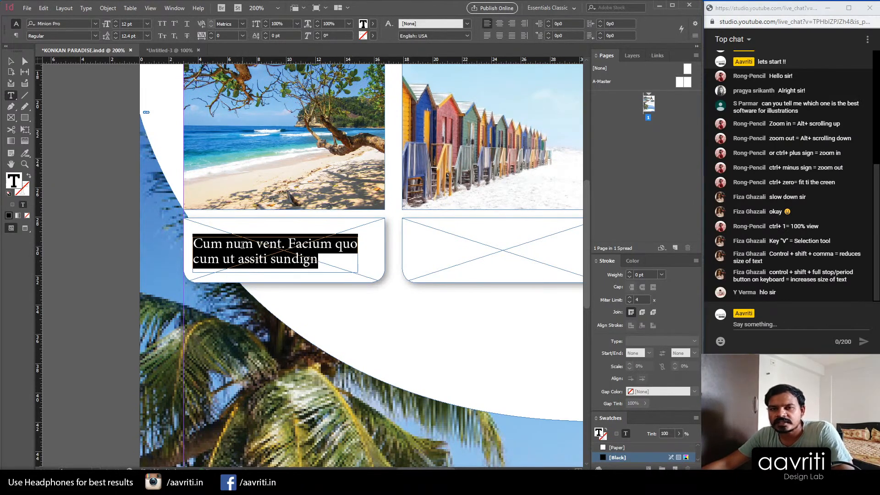
key(Escape)
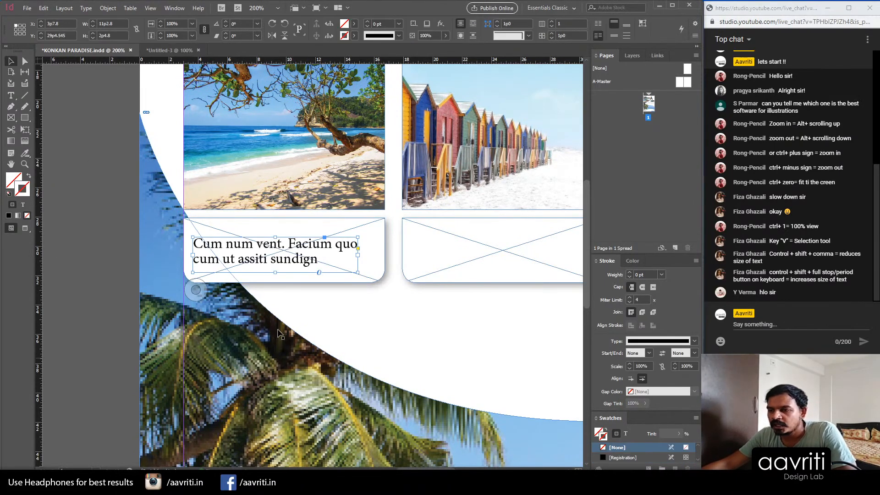
Step: Set the left caption text to 10 pt with 10.4 pt leading and move its frame down to the caption frame's lower edge
key(ctrl+1)
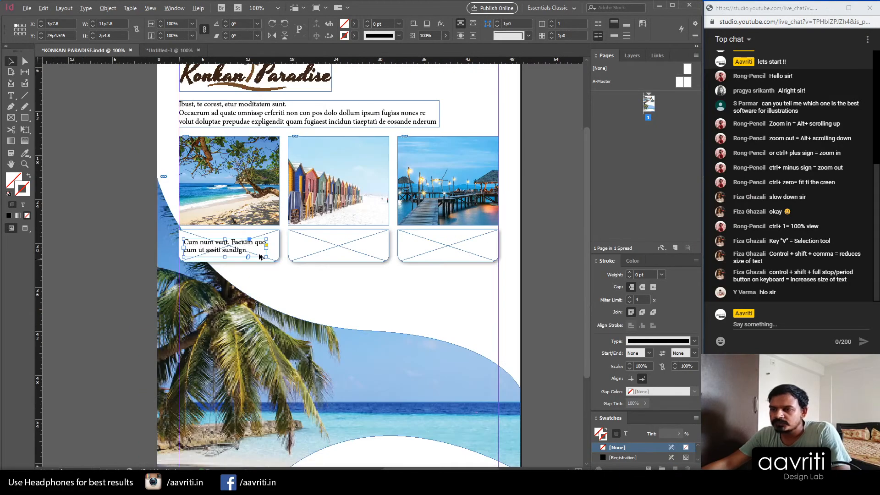
alt+scroll(259, 259, up, 1)
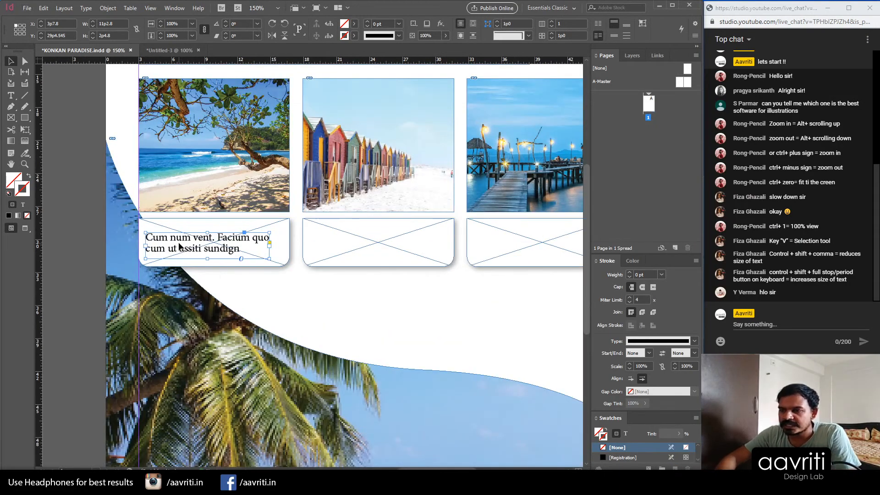
key(ctrl+shift+comma)
key(Up)
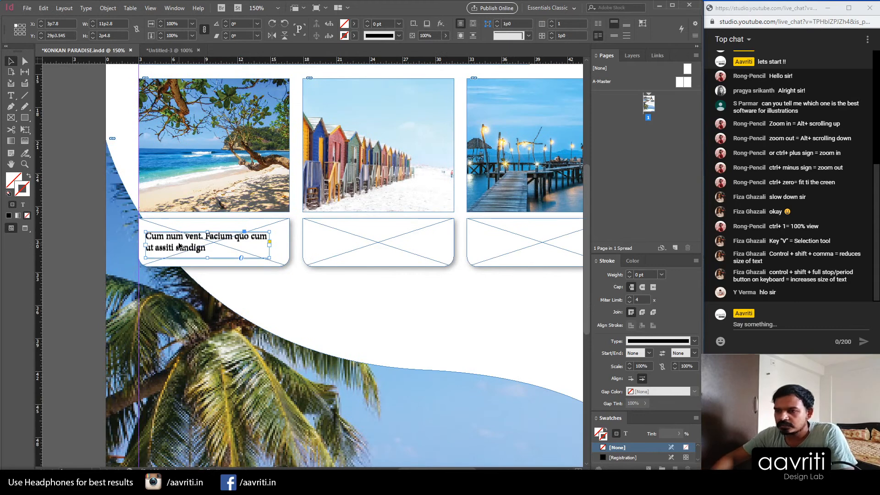
double_click(194, 243)
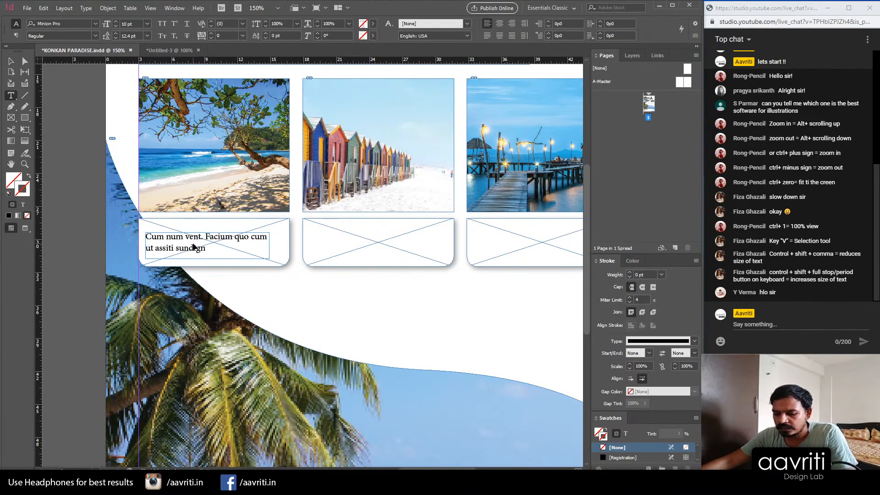
key(ctrl+a)
key(alt+Up)
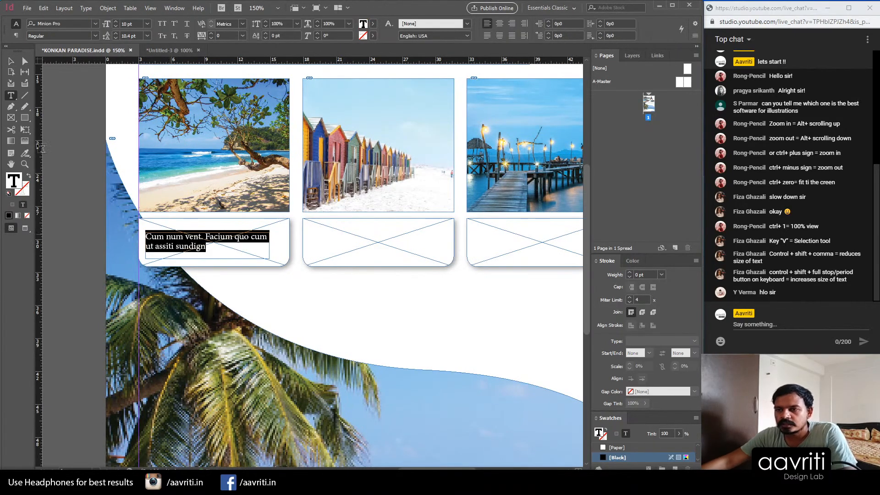
key(Escape)
drag(178, 246, 178, 254)
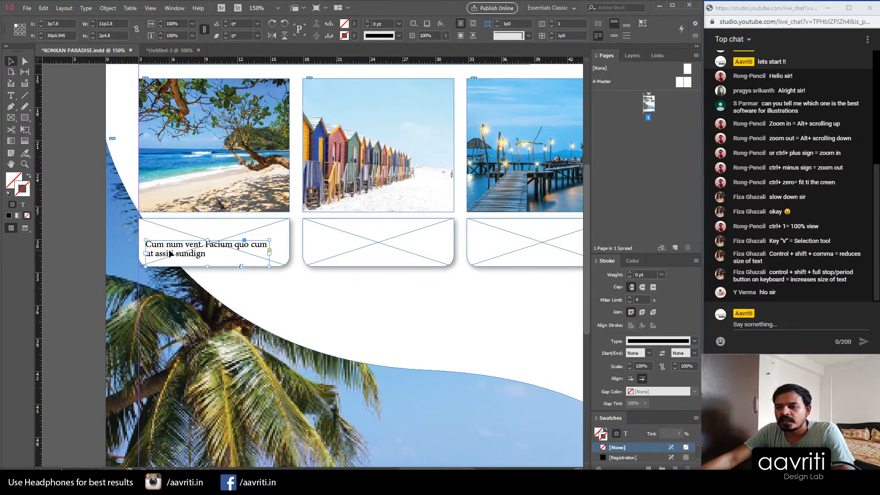
Step: Draw a text frame about 7p4 wide and 1p0 high below the left caption frame and fill it with placeholder text
alt+scroll(177, 243, up, 2)
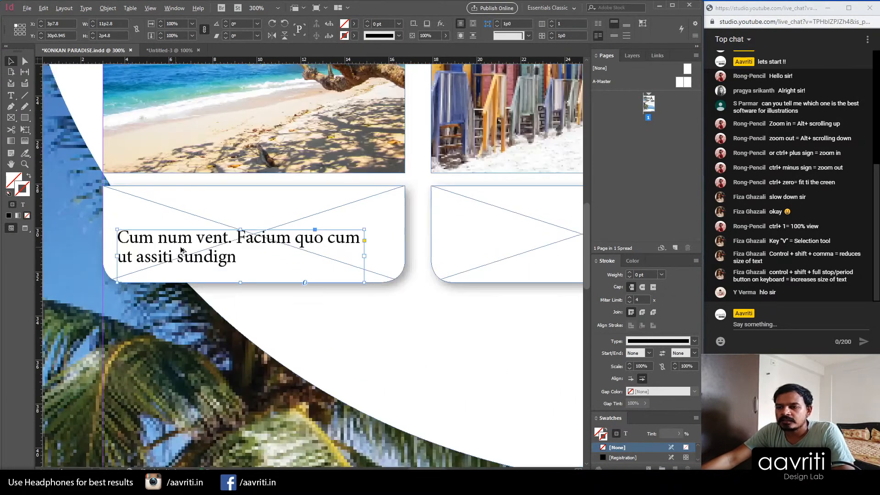
click(11, 95)
drag(279, 312, 440, 335)
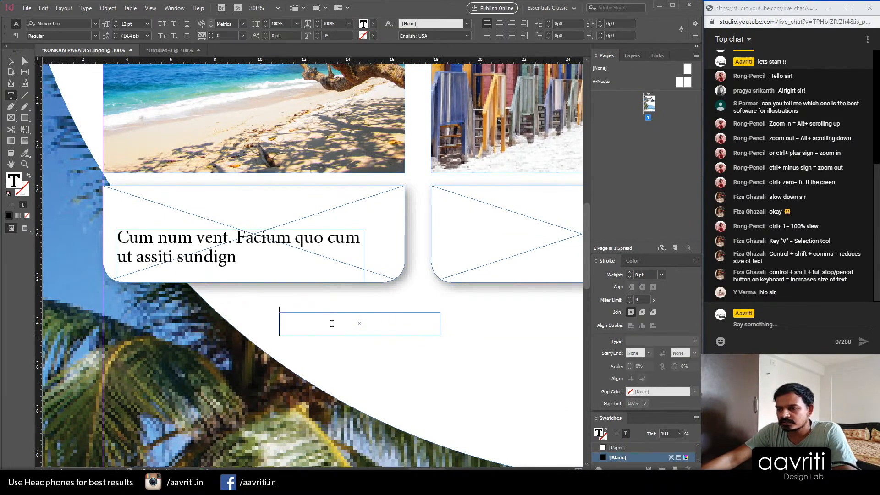
click(86, 8)
click(145, 310)
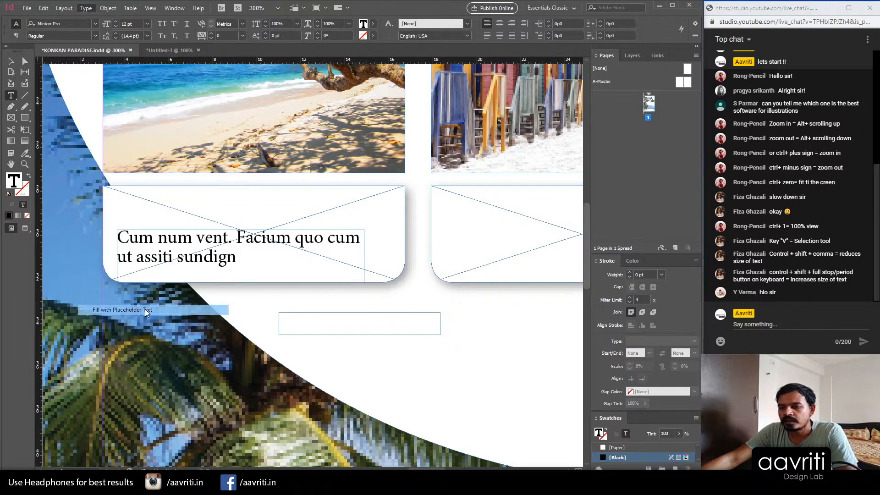
key(Escape)
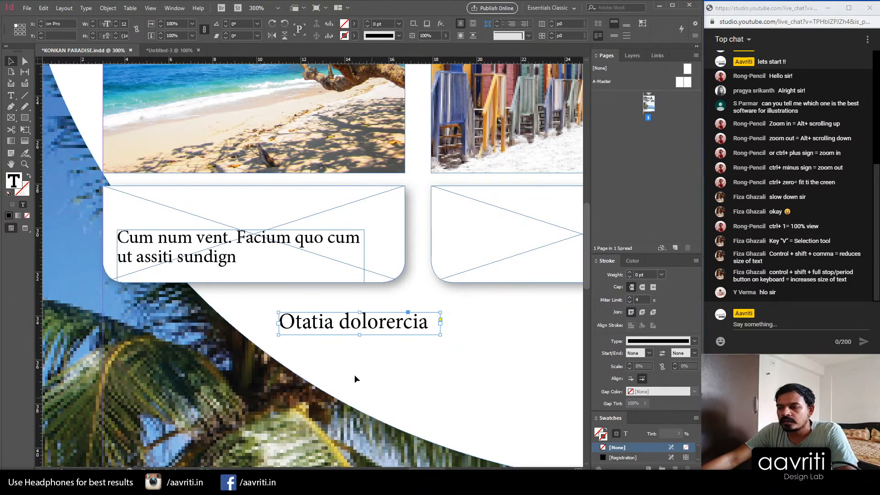
Step: Move the one-line heading text frame into the left caption frame, above the caption text and aligned with its left edge
drag(315, 324, 155, 213)
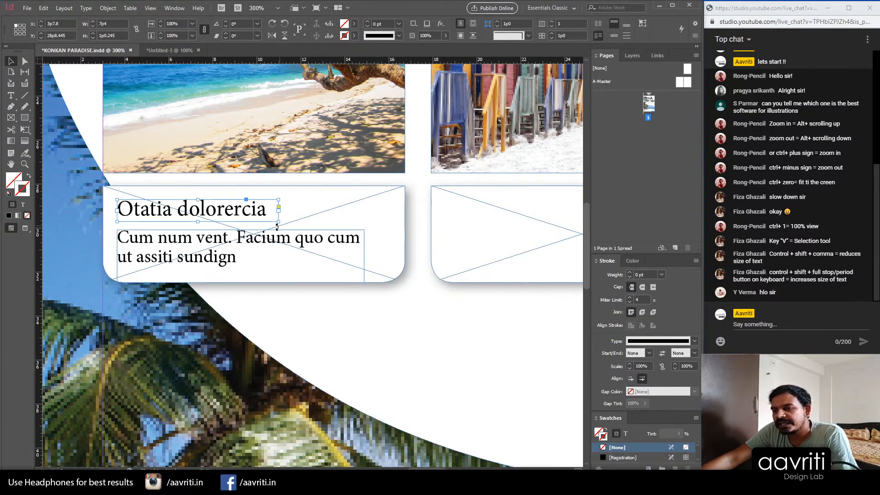
scroll(193, 257, down, 3)
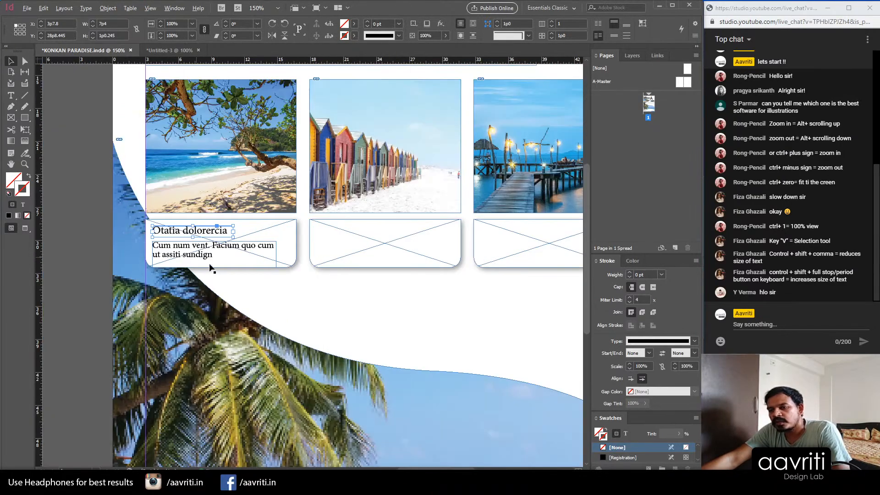
click(70, 257)
scroll(83, 260, down, 3)
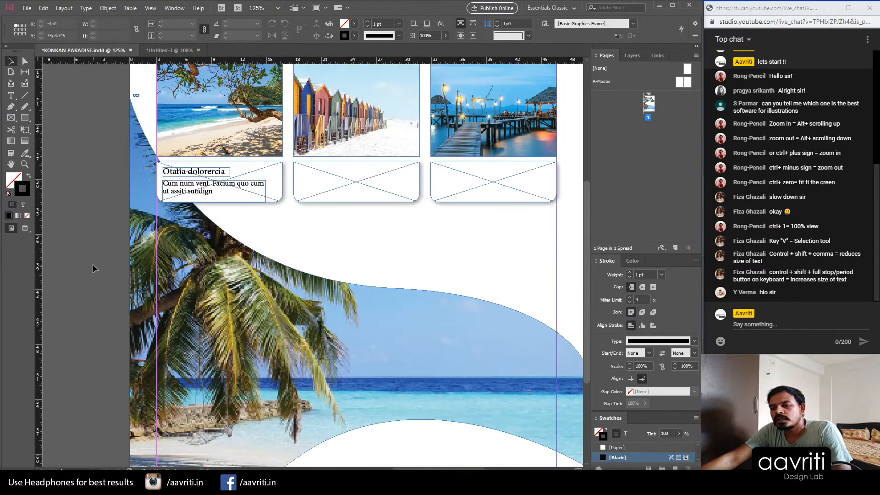
scroll(79, 278, down, 1)
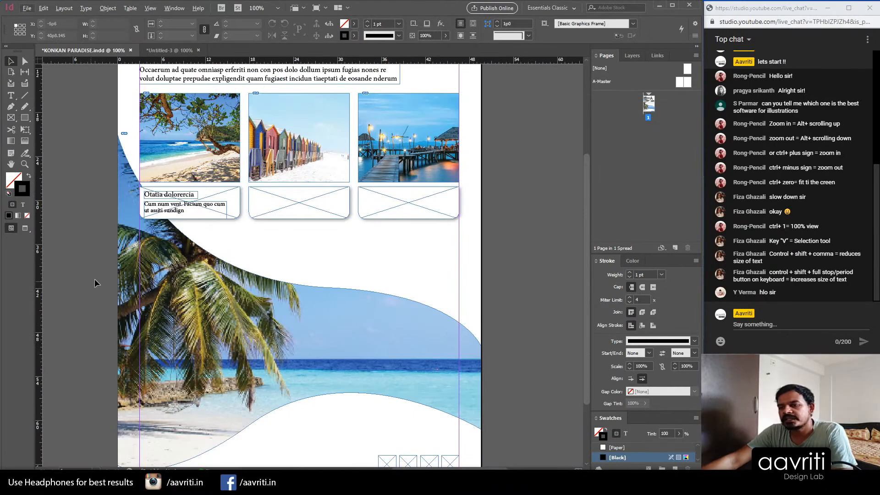
click(86, 8)
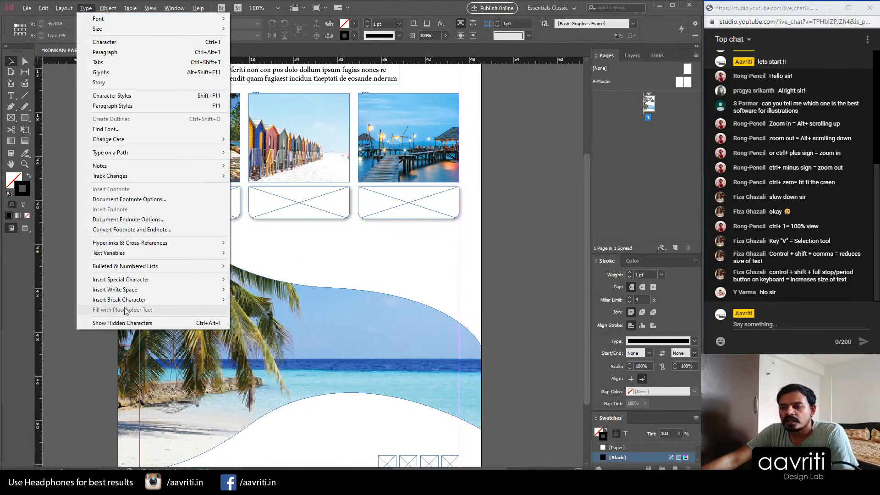
click(390, 290)
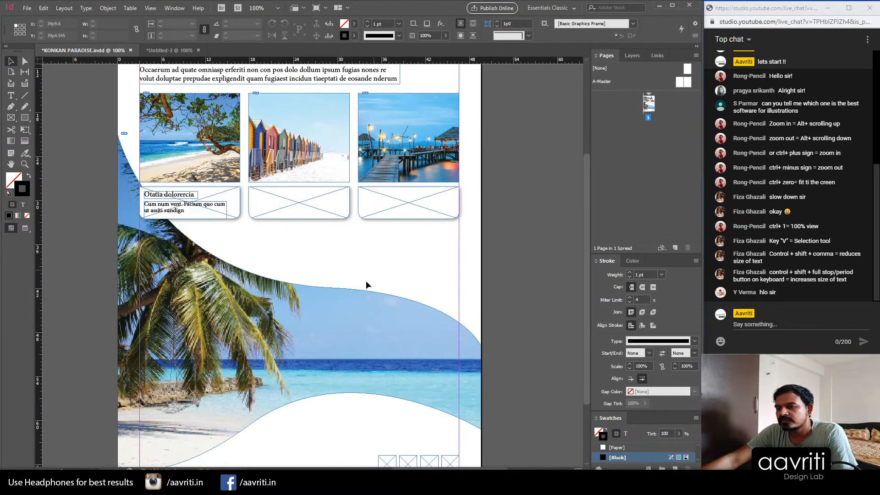
Step: Set the first line of the intro text below the logo to 16 pt
scroll(308, 231, up, 3)
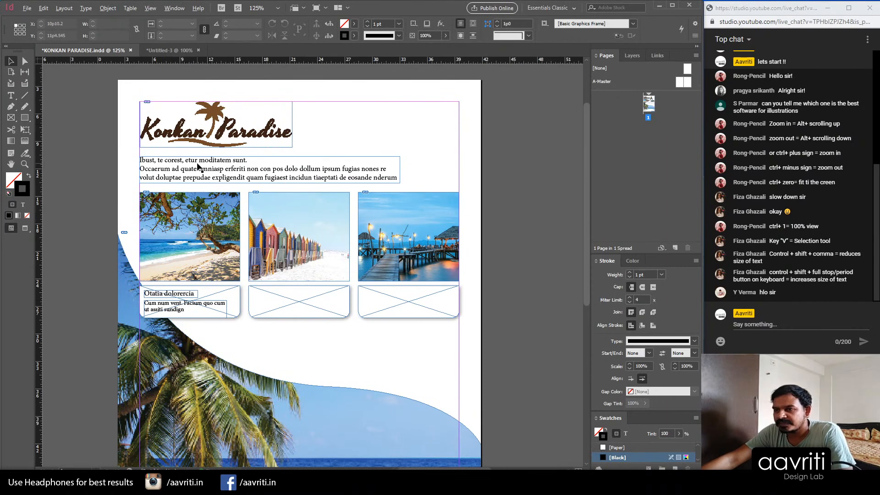
scroll(196, 169, up, 1)
key(t)
drag(283, 165, 93, 152)
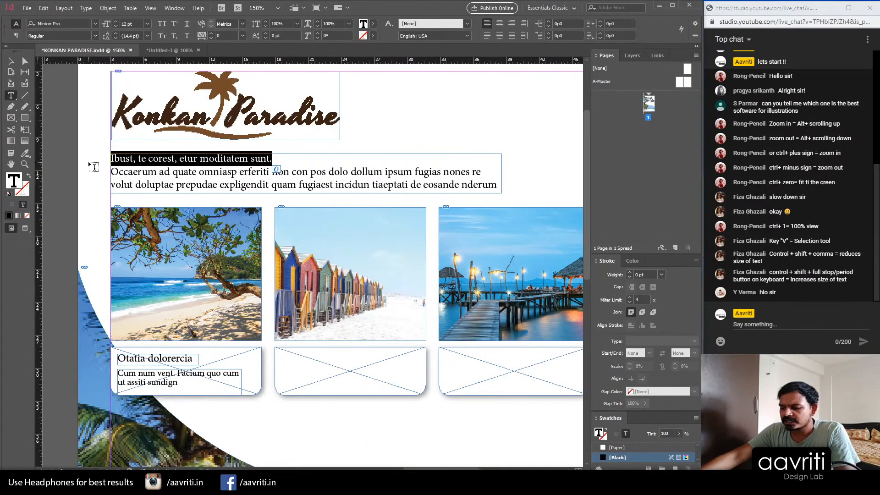
key(ctrl+shift+period)
key(ctrl+shift+period)
key(ctrl+shift+period)
key(ctrl+shift+period)
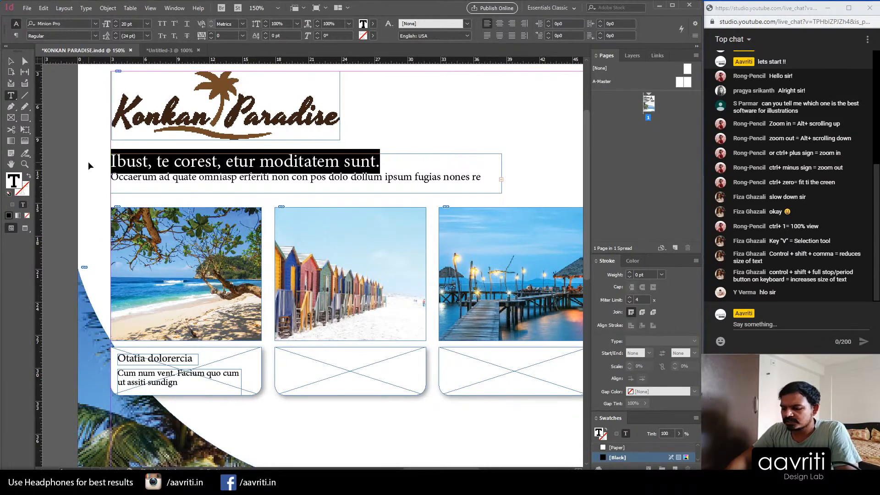
key(ctrl+shift+comma)
key(ctrl+shift+comma)
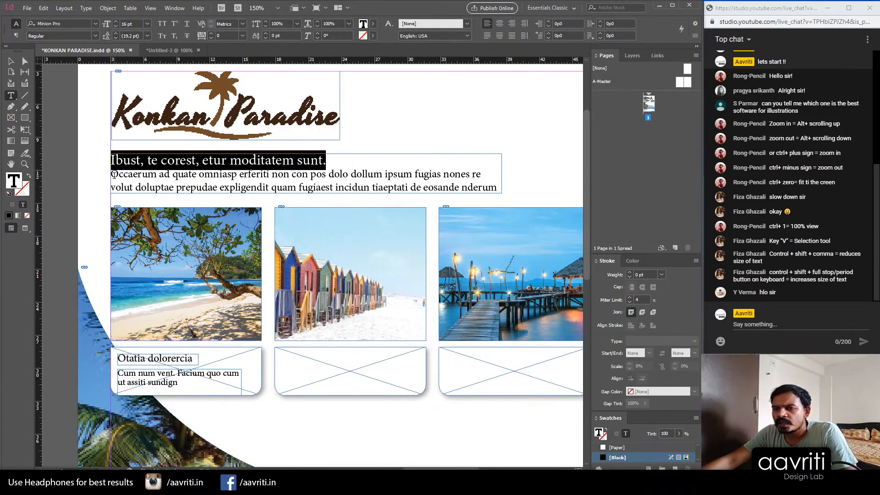
Step: Set the two intro lines below the heading line to 10 pt with 14 pt leading
drag(114, 174, 541, 233)
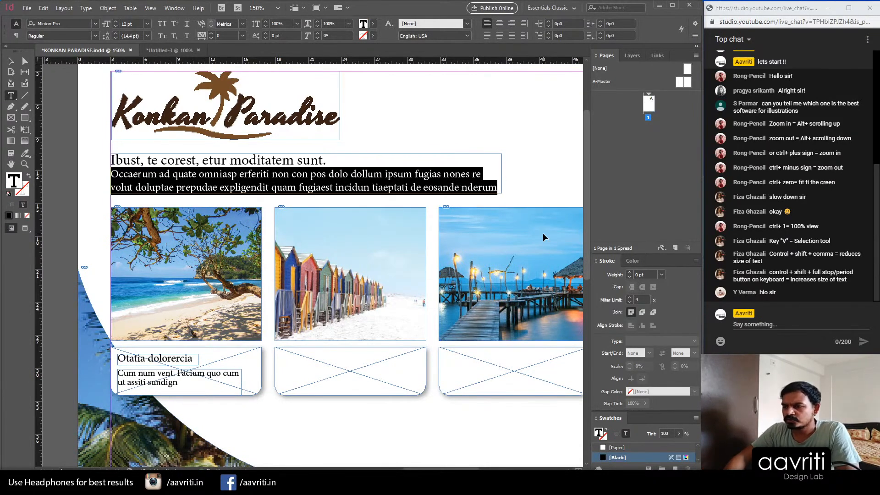
key(ctrl+shift+comma)
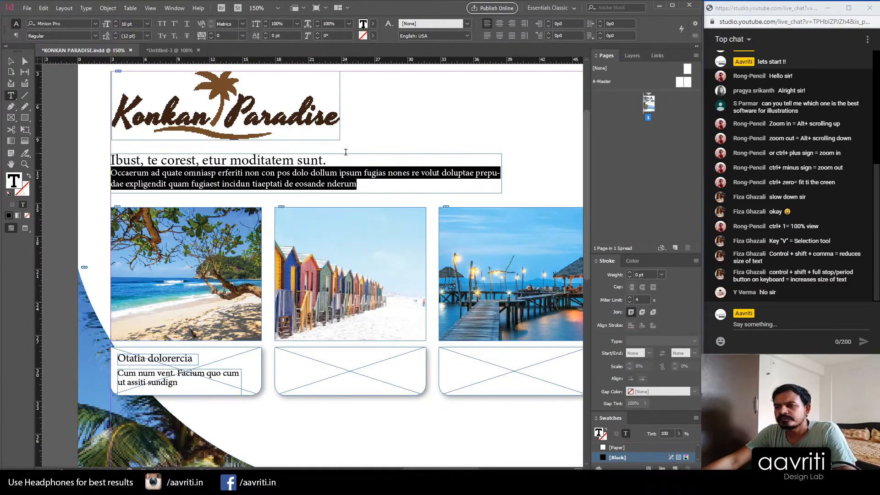
key(alt+Down)
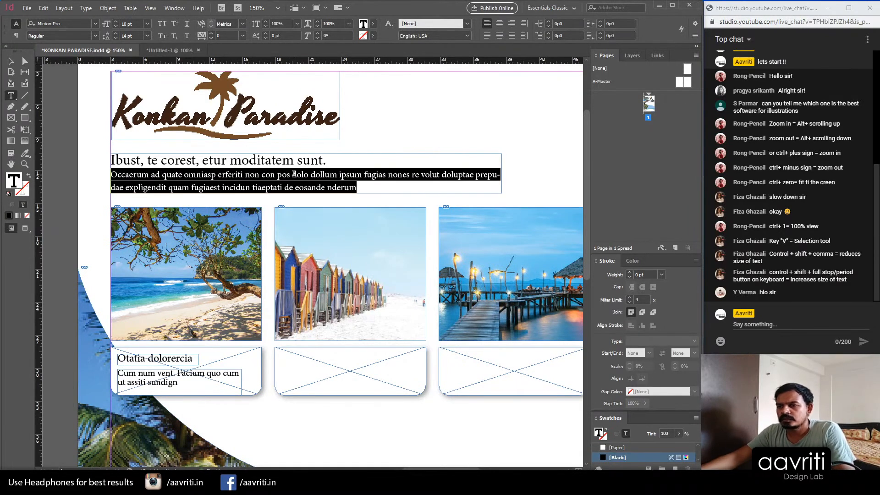
key(Escape)
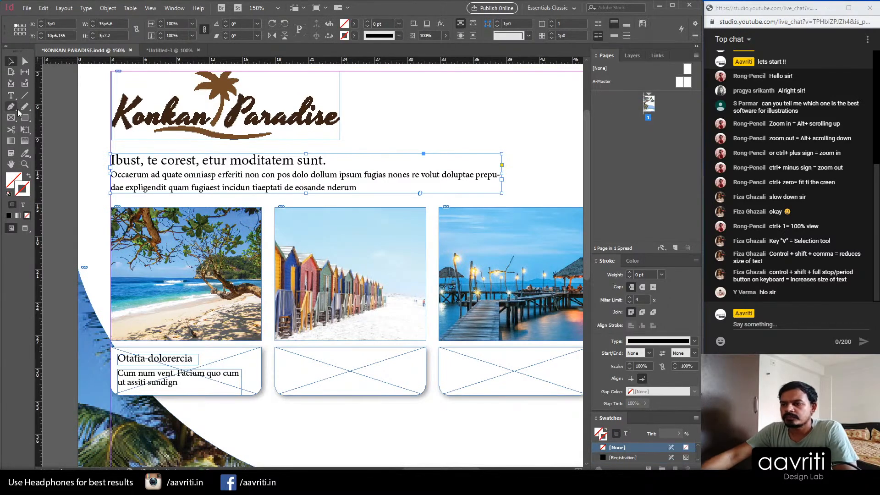
Step: Nudge the intro text frame up 4 pt, closer to the logo, and deselect it
key(Up)
key(Up)
key(Up)
key(Up)
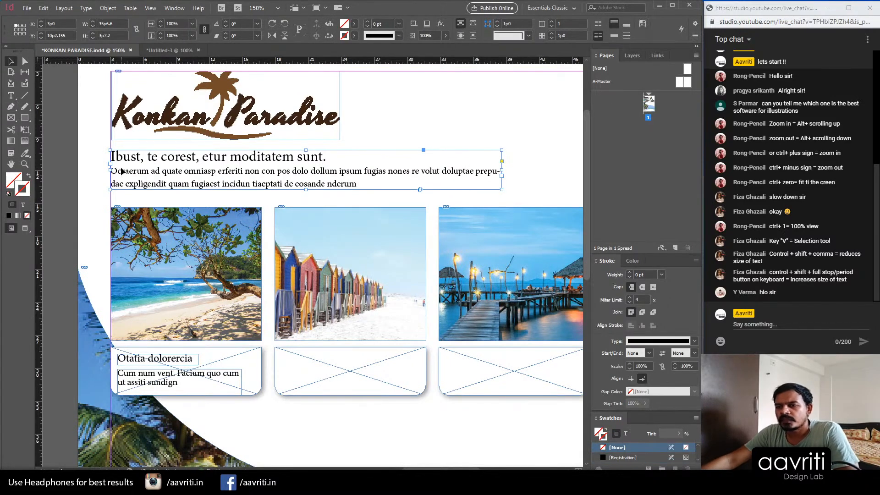
click(76, 152)
Step: Delete the Konkan Paradise logo above the intro text
scroll(100, 181, down, 2)
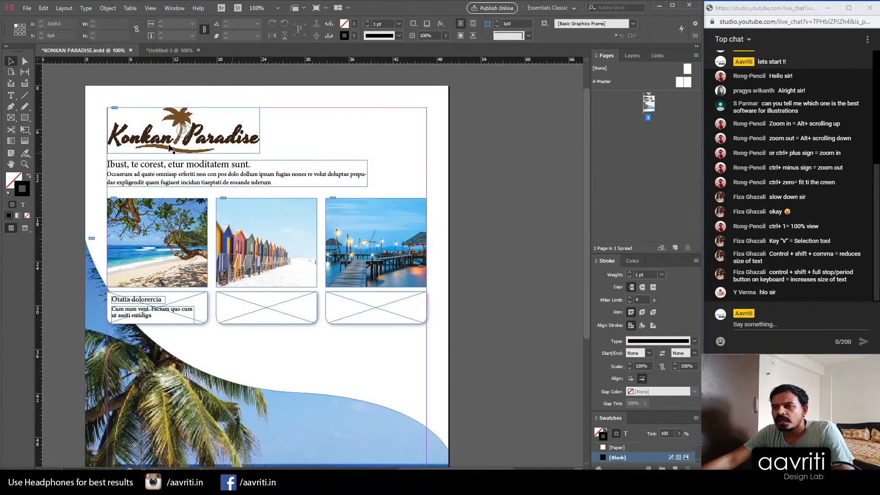
click(224, 140)
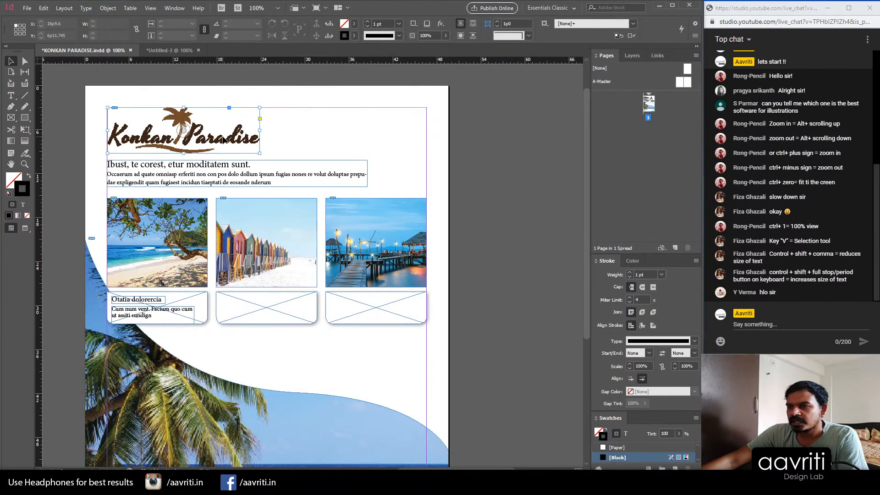
key(Delete)
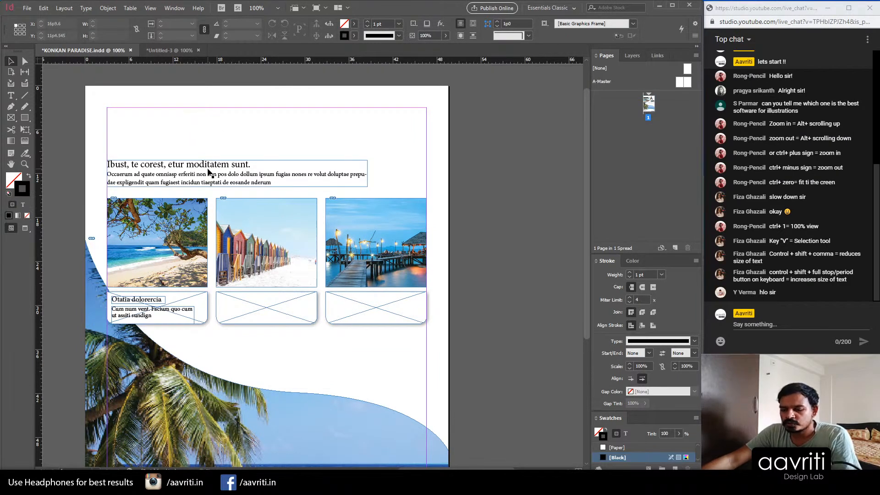
Step: Place Main Logo.ai from the LOGOS folder at the page's upper-left margin corner, about 19p2 wide and 5p9 high, and deselect it
key(ctrl+d)
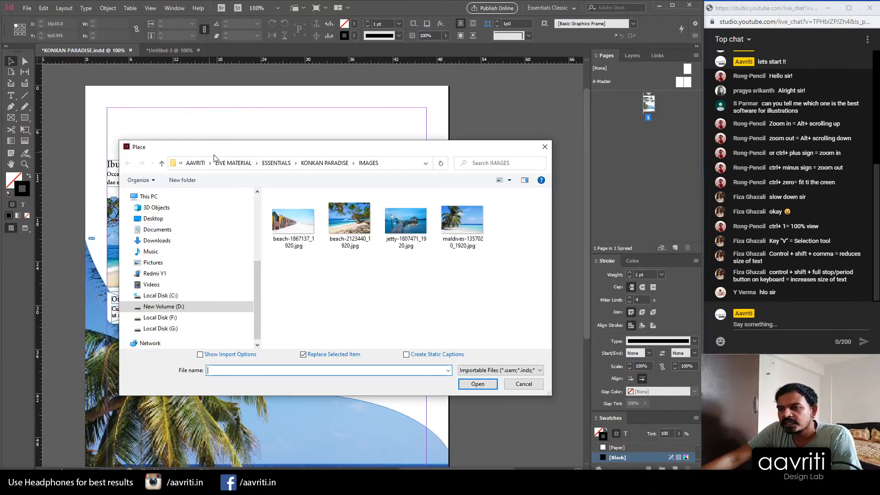
click(326, 163)
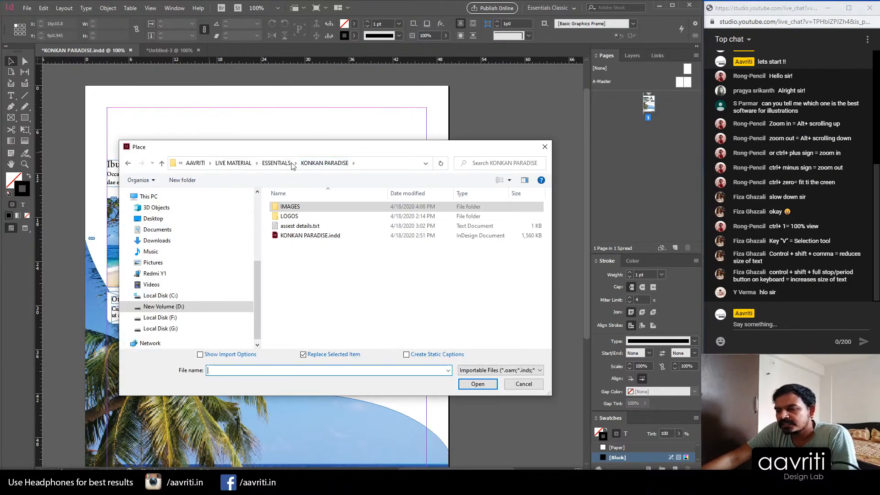
double_click(295, 217)
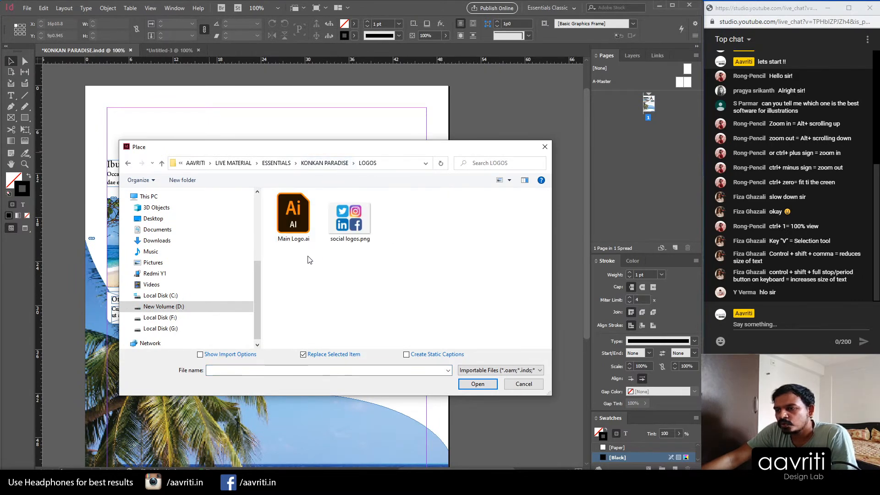
click(293, 220)
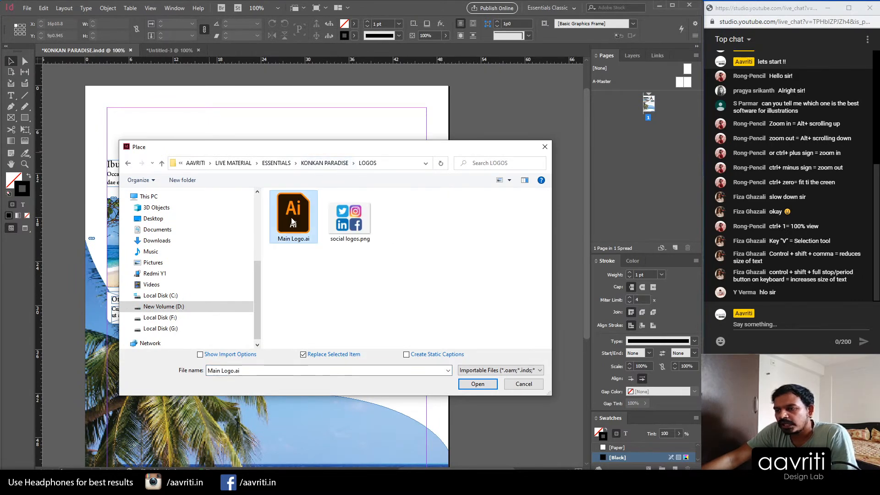
click(463, 386)
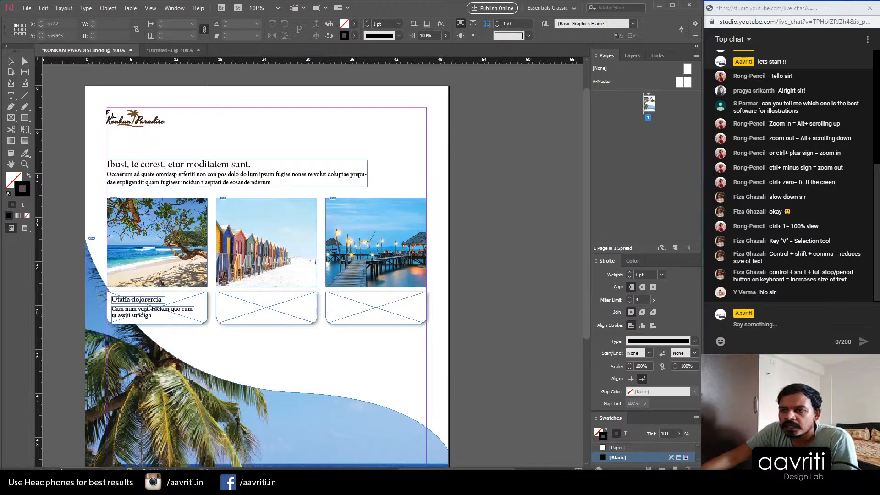
drag(106, 108, 247, 181)
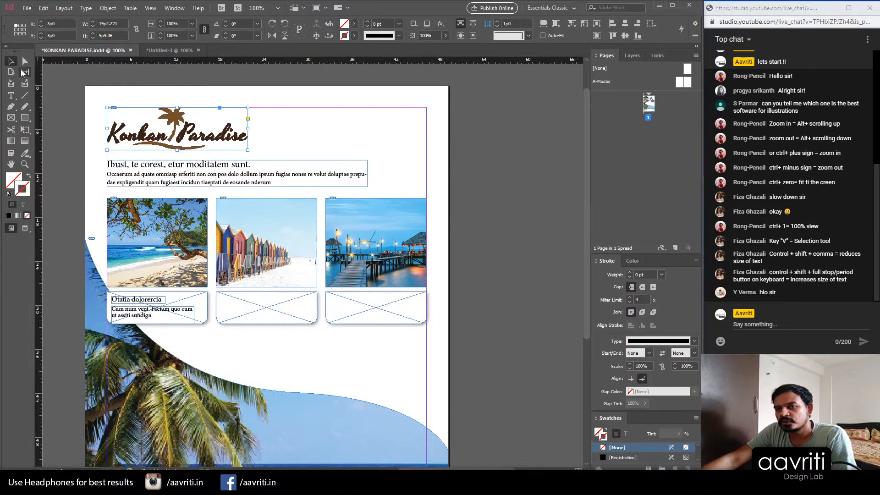
click(91, 213)
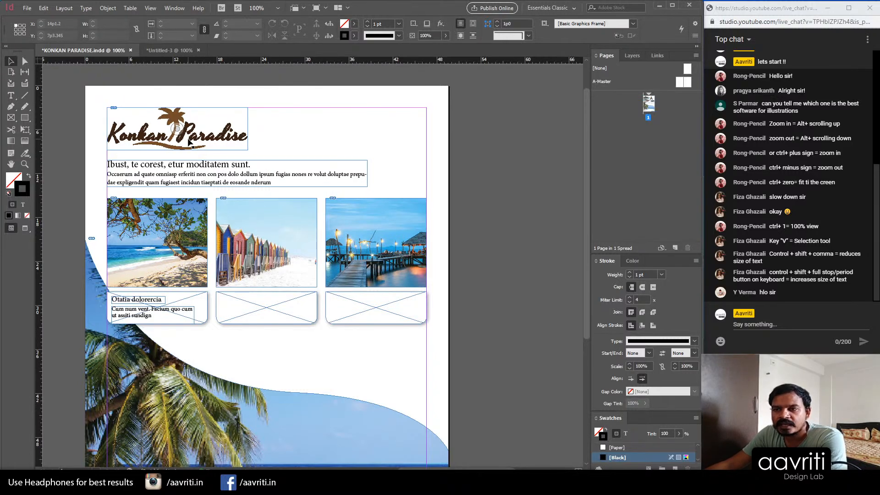
Step: Examine the logo close up and the whole layout with Overprint Preview turned on, and turn the preview off again
scroll(188, 142, up, 4)
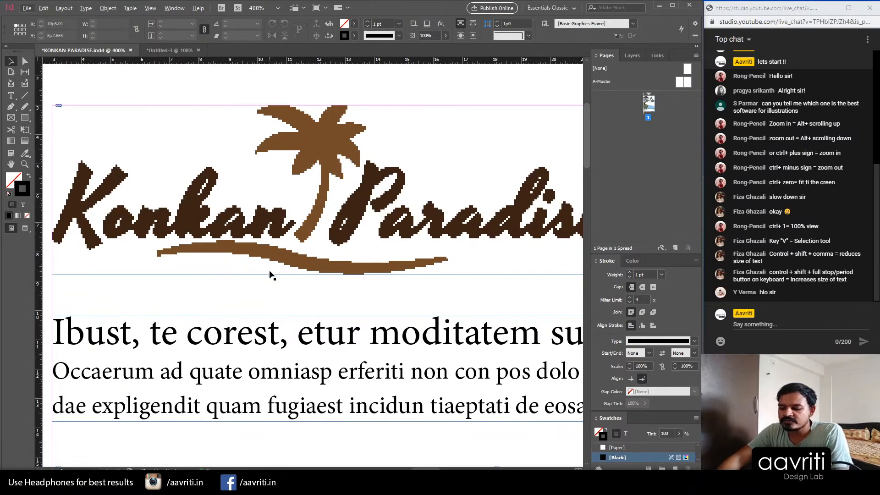
key(ctrl+alt+shift+y)
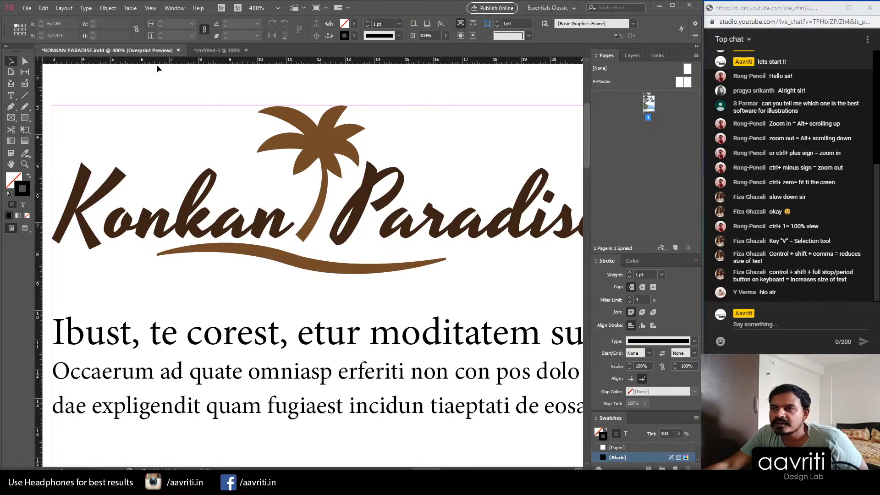
click(151, 9)
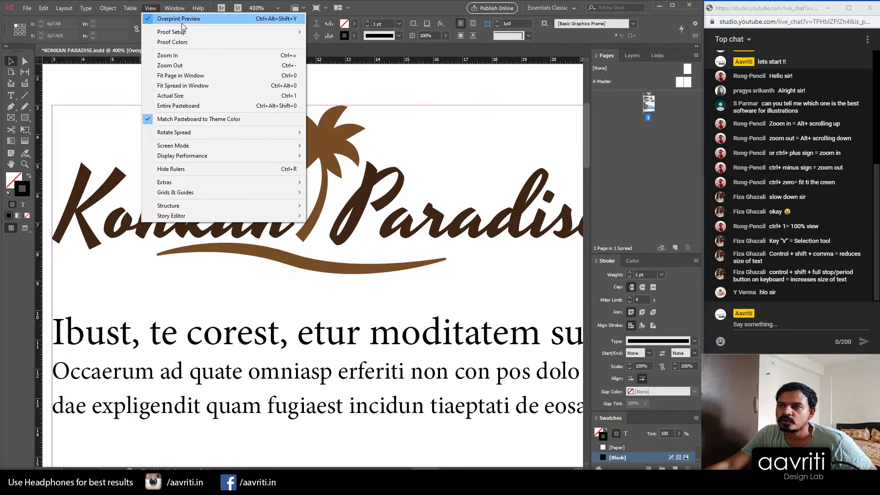
click(399, 88)
click(318, 189)
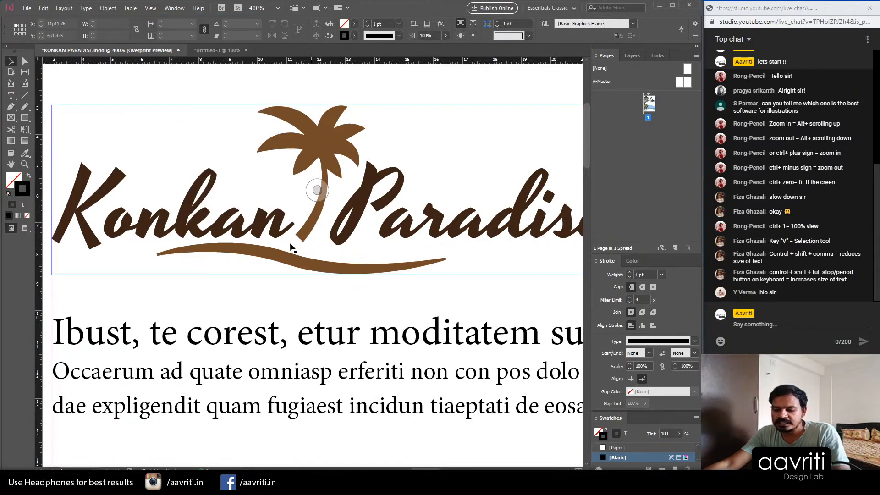
scroll(210, 241, down, 3)
scroll(204, 216, down, 1)
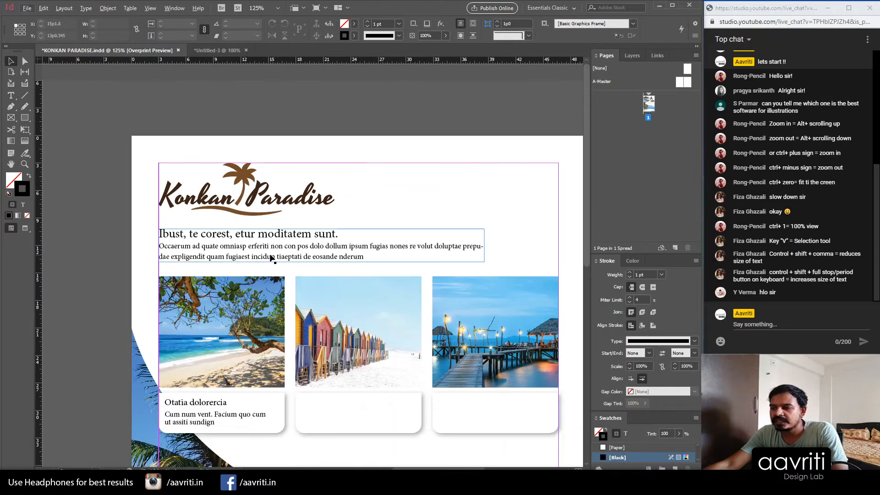
scroll(222, 226, down, 1)
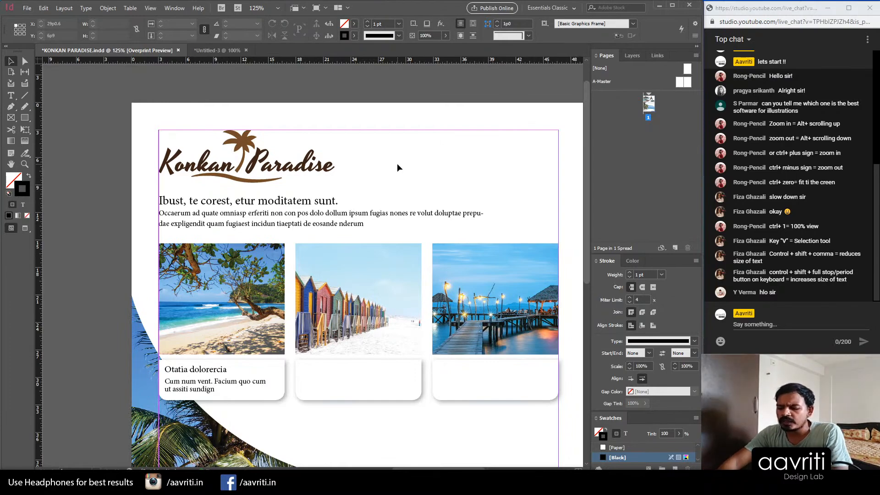
key(ctrl+alt+shift+y)
Step: Look over the page from the logo down to the four small square frames near the lower margin
scroll(397, 165, down, 8)
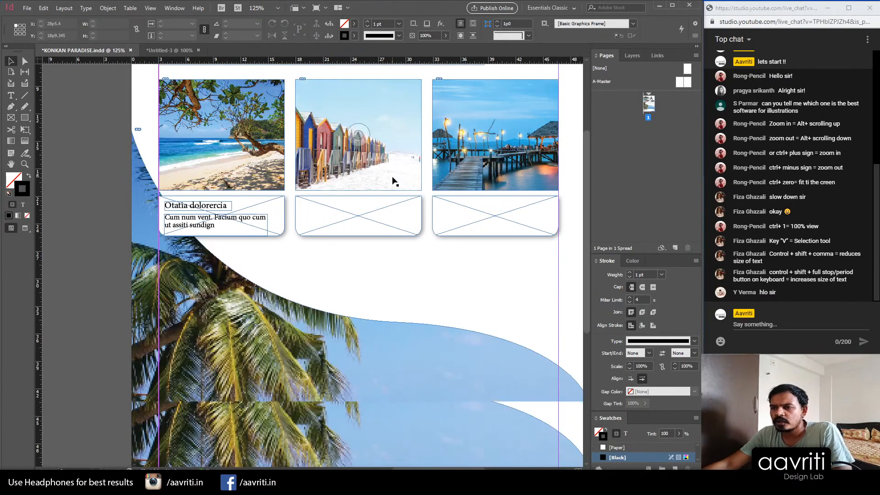
scroll(414, 229, up, 6)
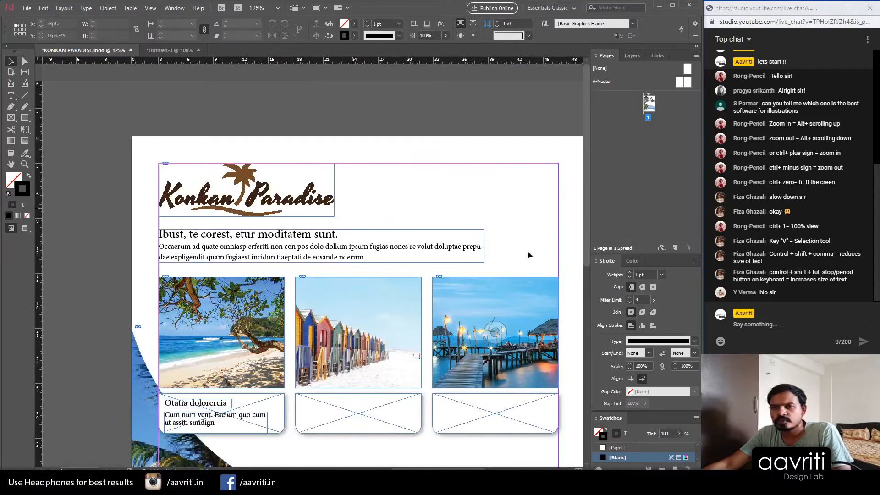
scroll(464, 299, down, 2)
scroll(435, 299, up, 2)
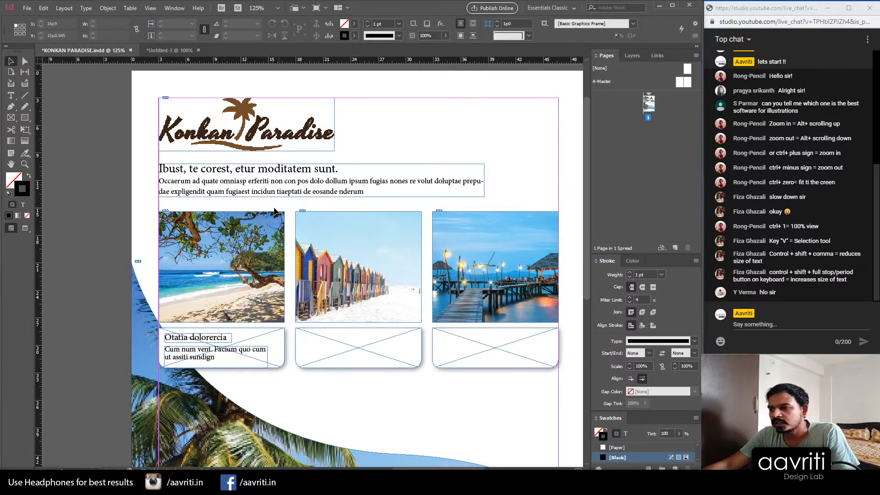
scroll(225, 201, down, 1)
scroll(183, 229, down, 4)
scroll(171, 219, down, 2)
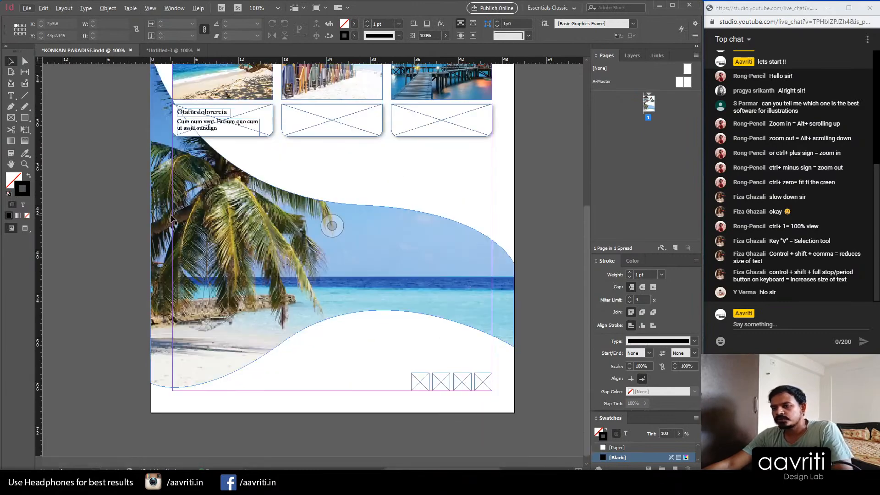
scroll(173, 220, up, 3)
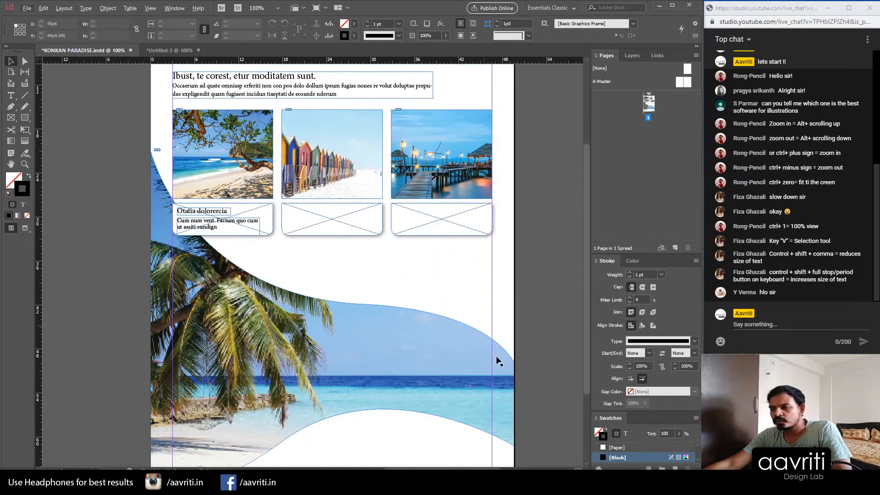
Step: Copy the left caption's heading and body text frames into the middle and right caption frames at matching positions
scroll(355, 379, up, 3)
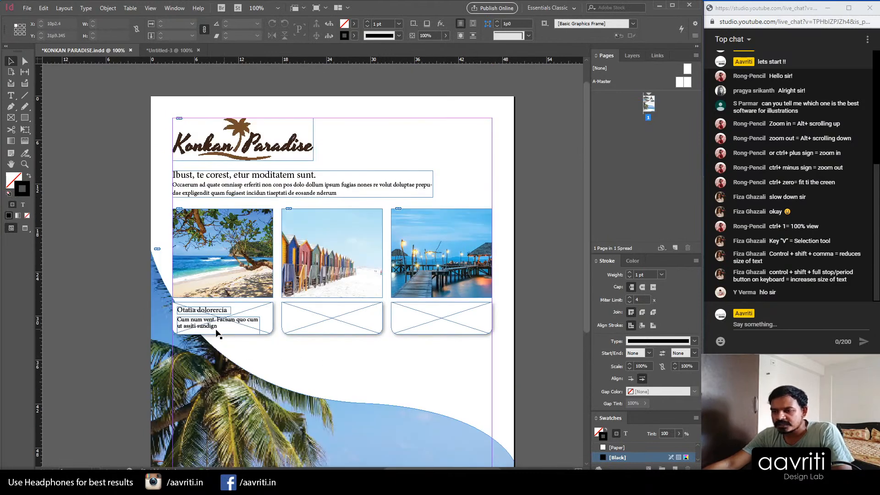
click(207, 315)
drag(193, 313, 418, 372)
click(418, 368)
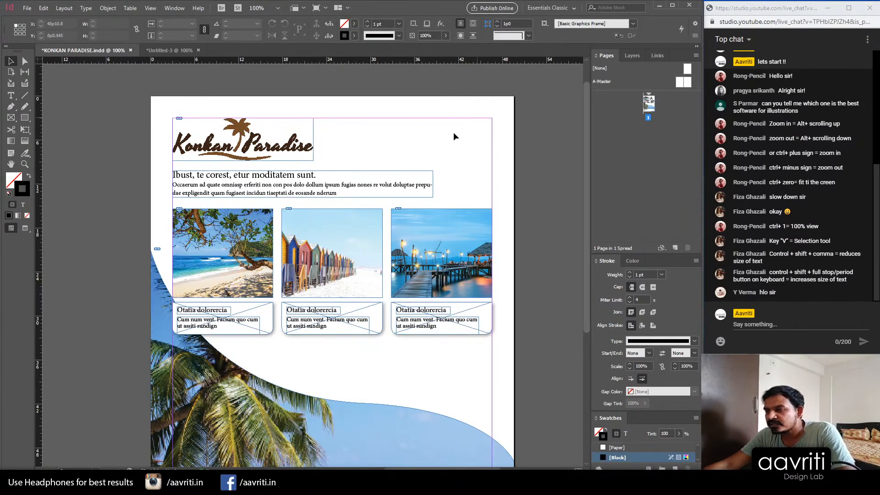
Step: Switch to File Explorer, view social logos.png in the KONKAN PARADISE LOGOS folder, and return to the InDesign layout
scroll(389, 265, down, 3)
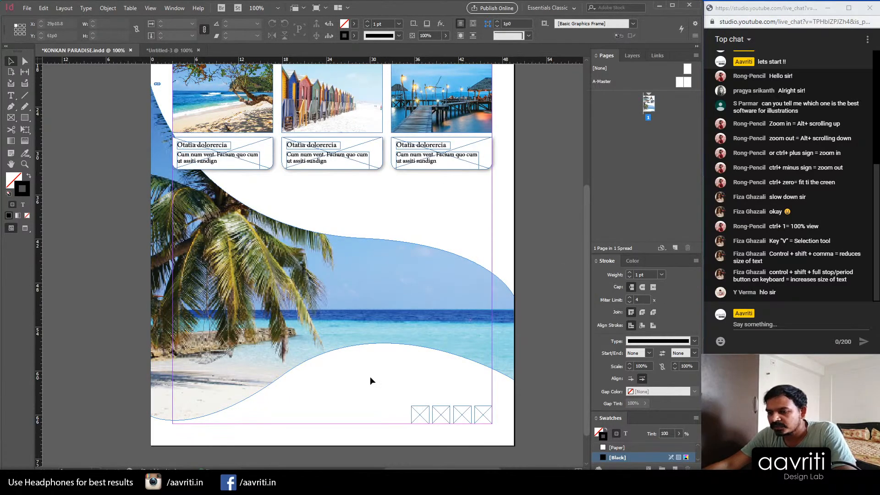
scroll(379, 371, up, 3)
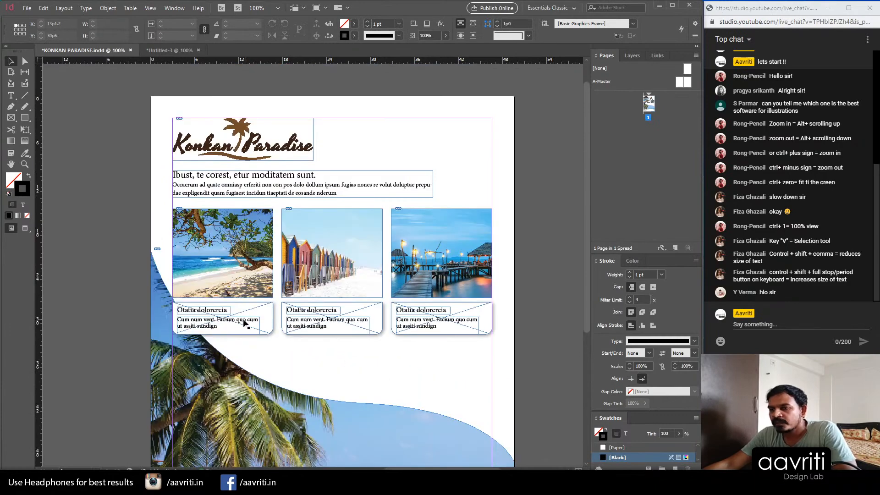
scroll(245, 317, down, 4)
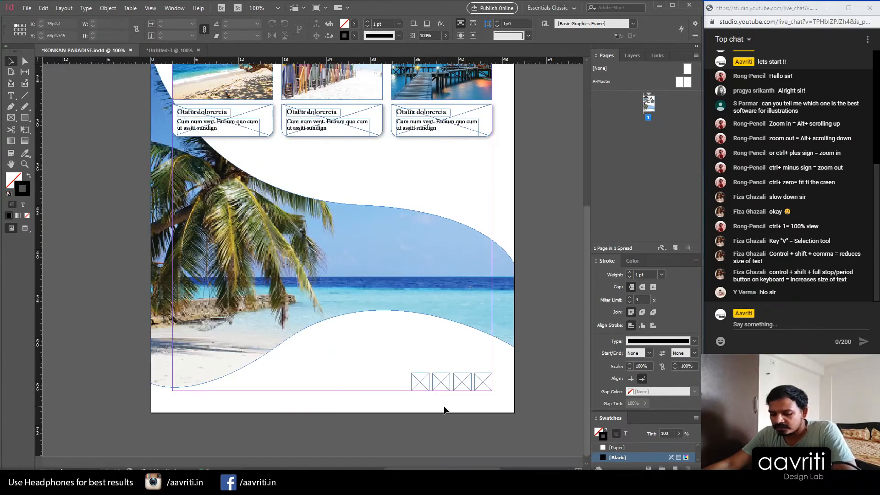
scroll(493, 397, up, 2)
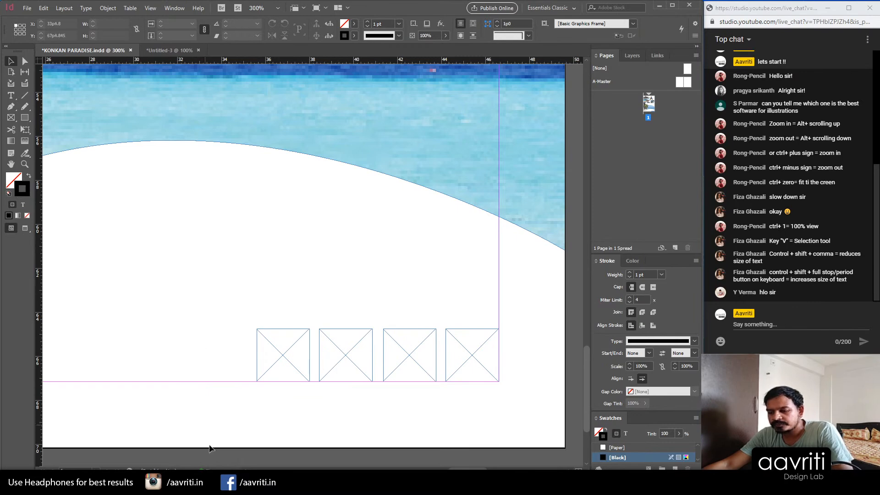
click(289, 482)
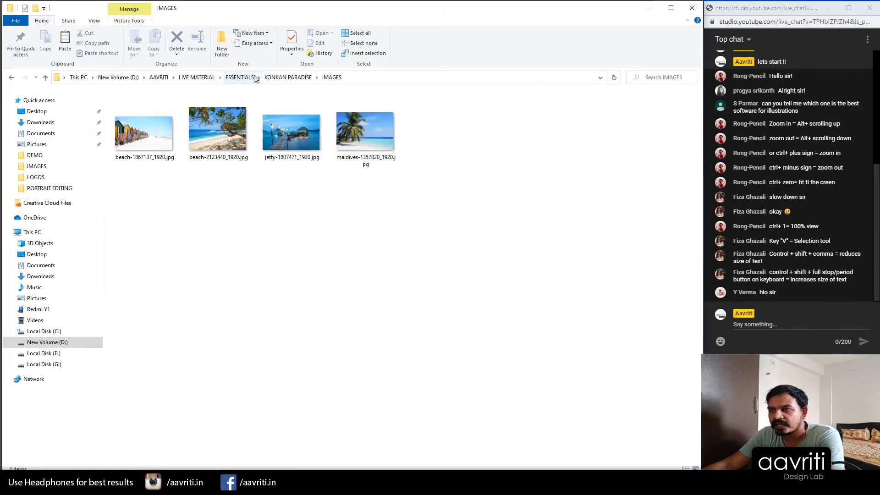
click(288, 77)
double_click(131, 116)
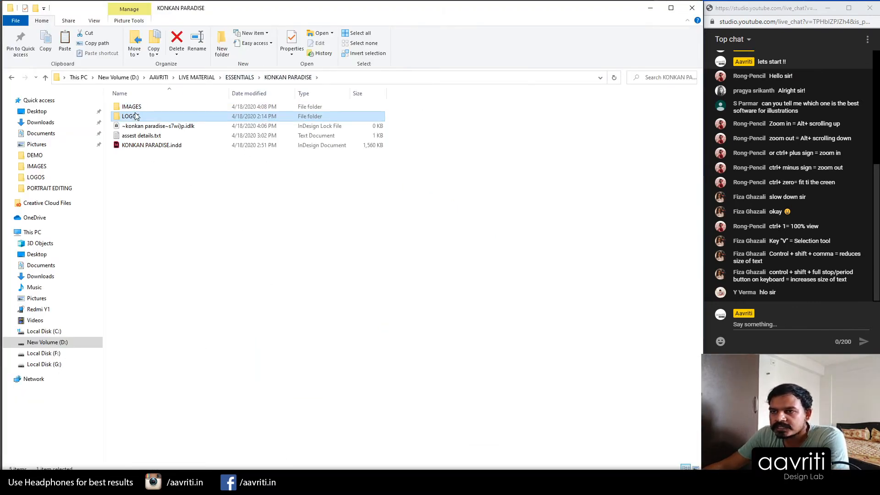
click(191, 115)
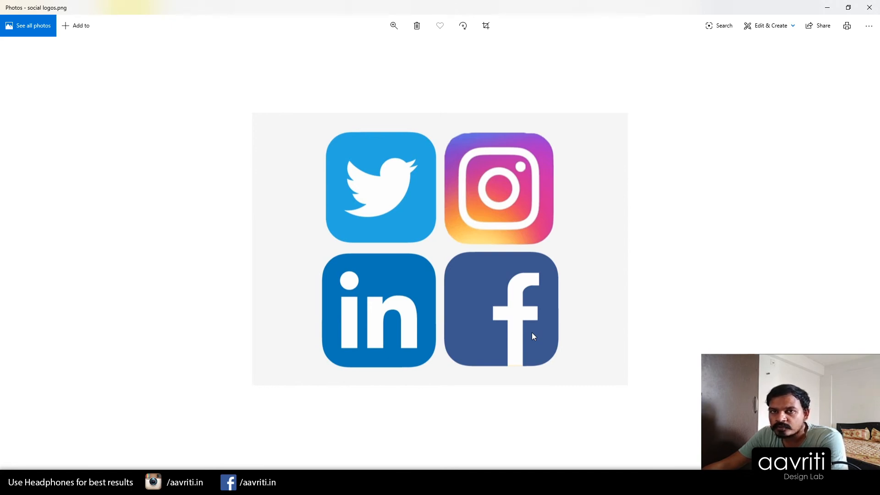
click(870, 8)
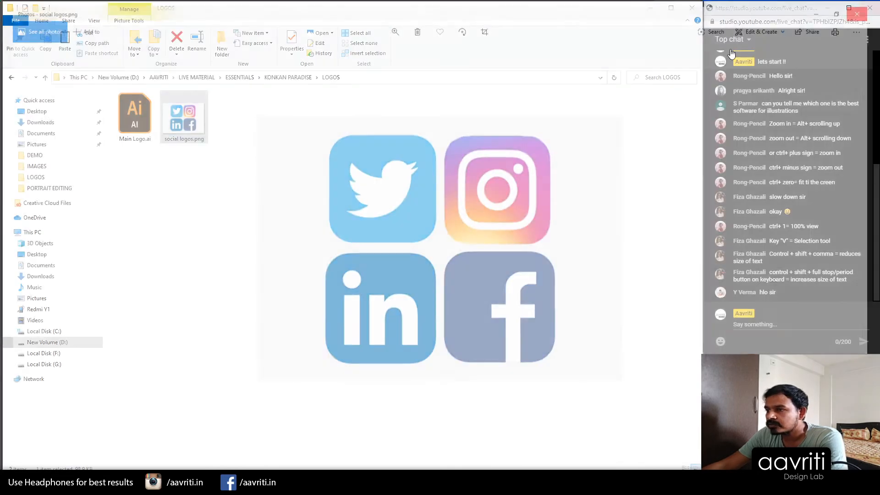
click(303, 232)
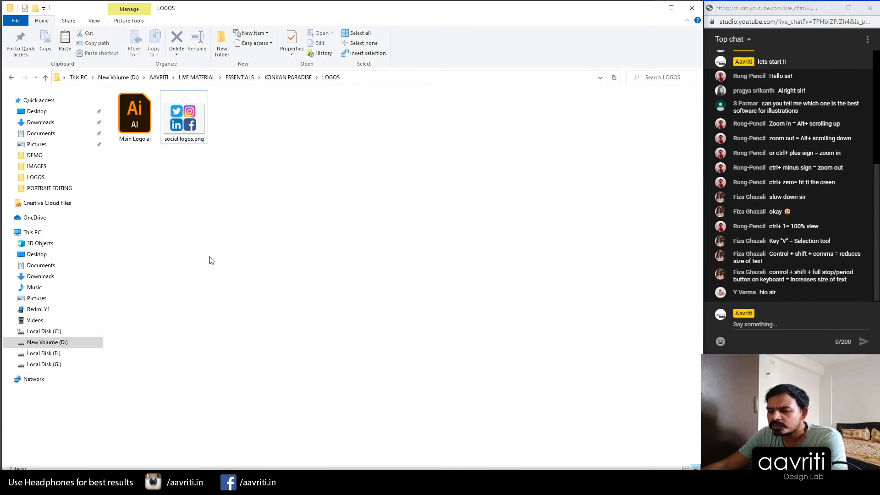
click(317, 482)
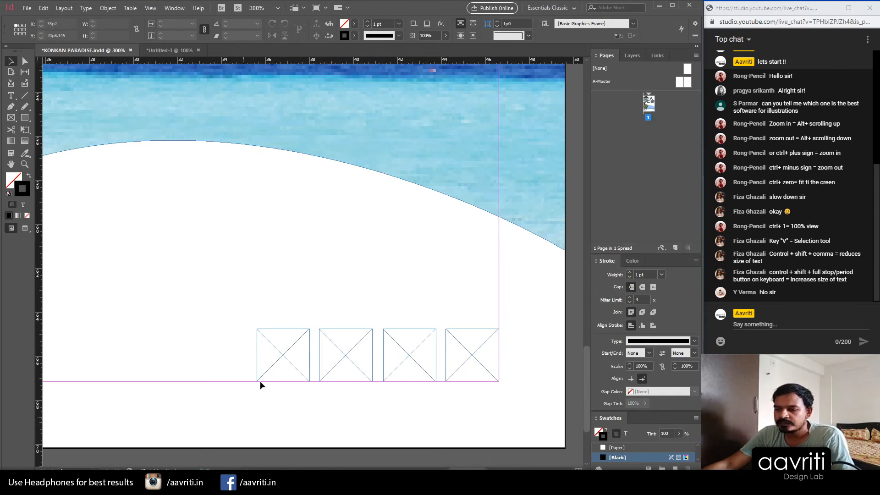
Step: Try filling the leftmost small square frame with social logos.png and shifting the image inside the frame
click(279, 372)
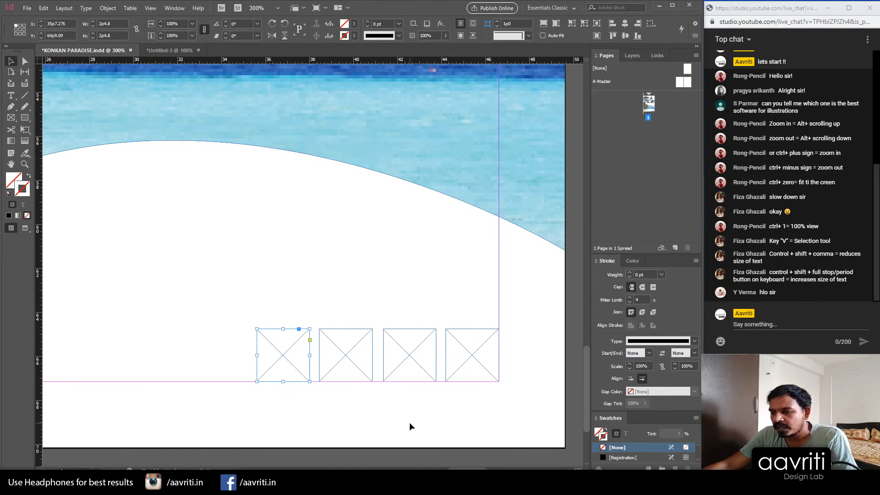
key(ctrl+d)
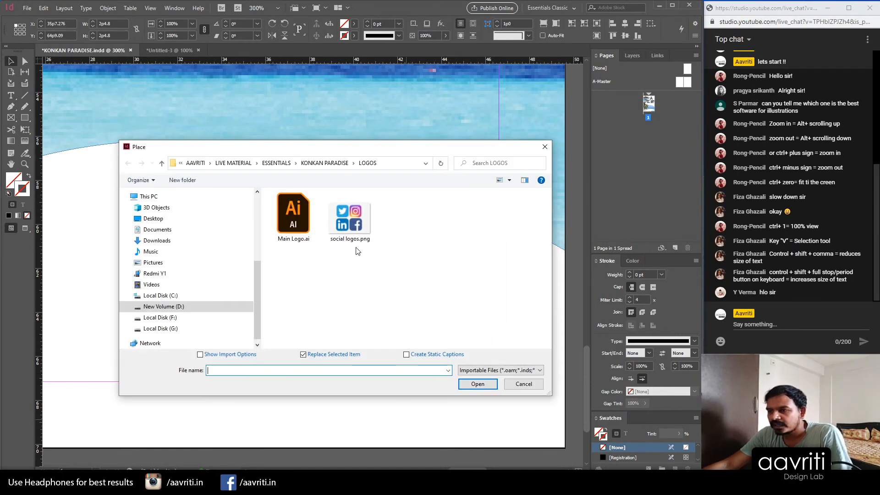
click(350, 217)
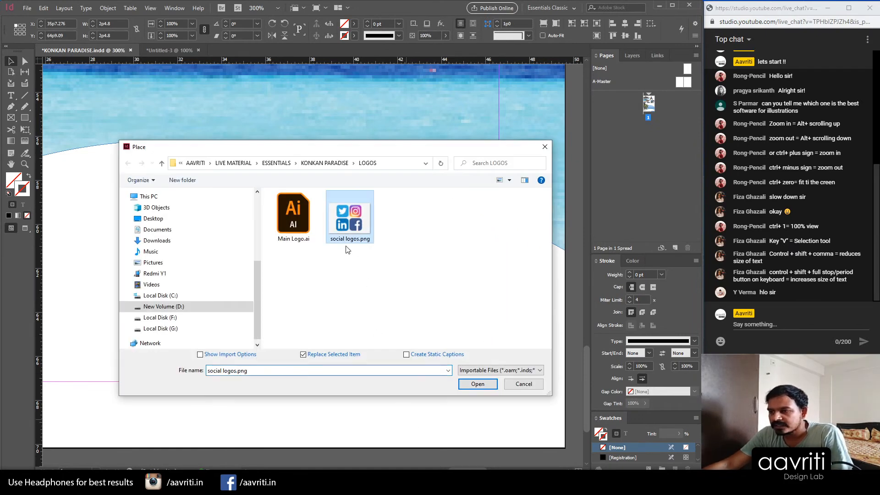
click(472, 387)
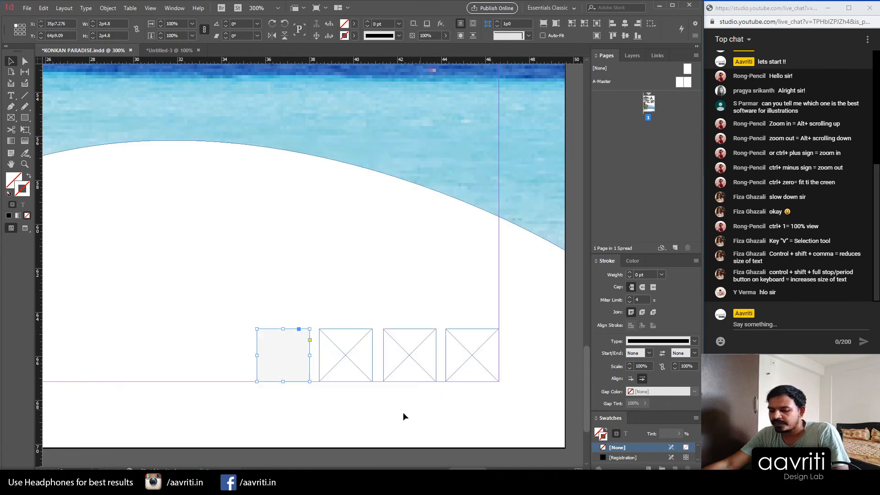
scroll(280, 353, up, 3)
scroll(267, 333, down, 4)
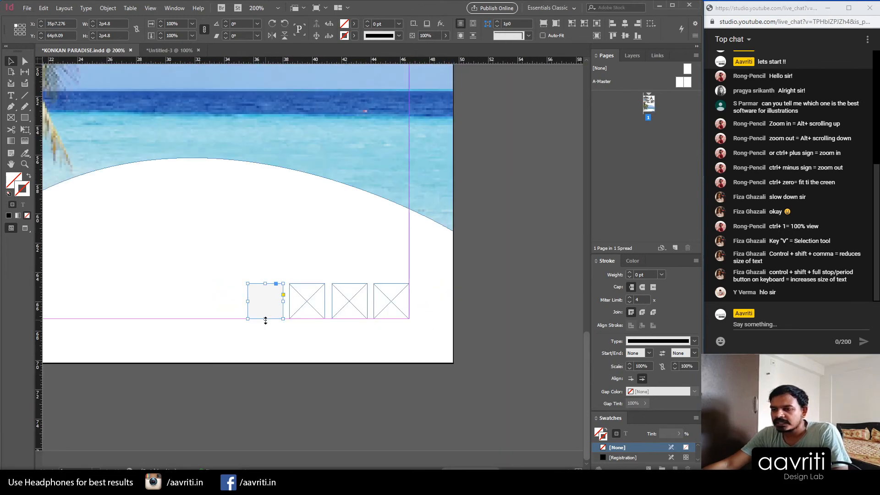
drag(267, 301, 193, 306)
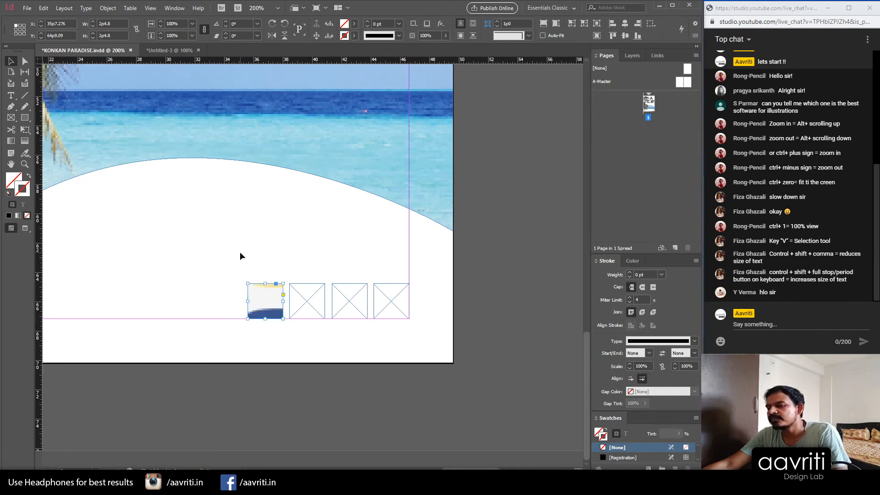
Step: Delete the four small square frames and place social logos.png on the white area below the curve, about 8p2.4 by 5p11.4
drag(220, 262, 461, 348)
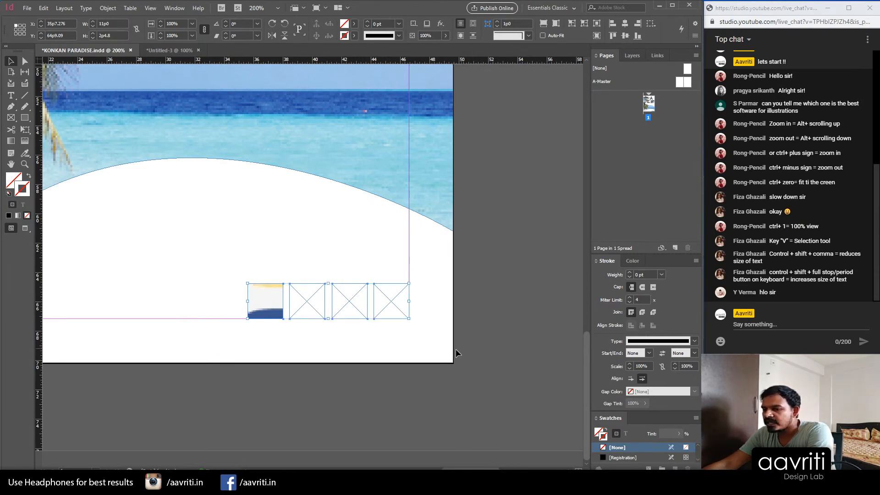
key(Delete)
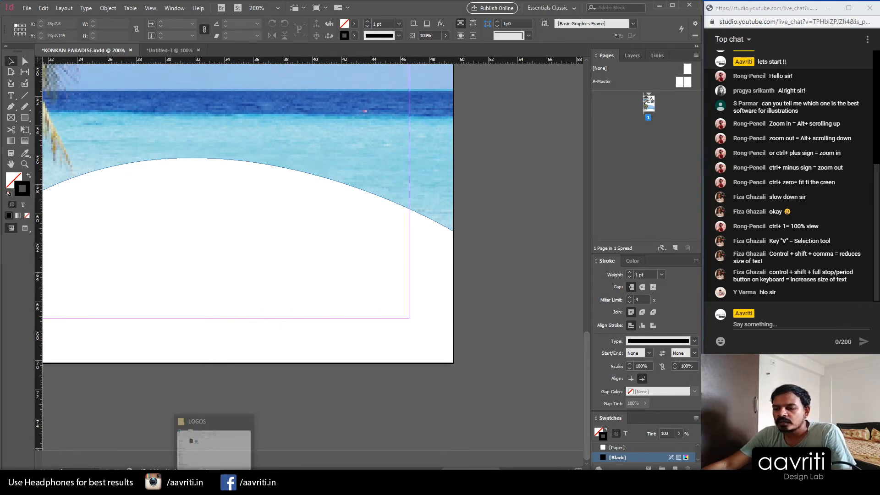
key(ctrl+d)
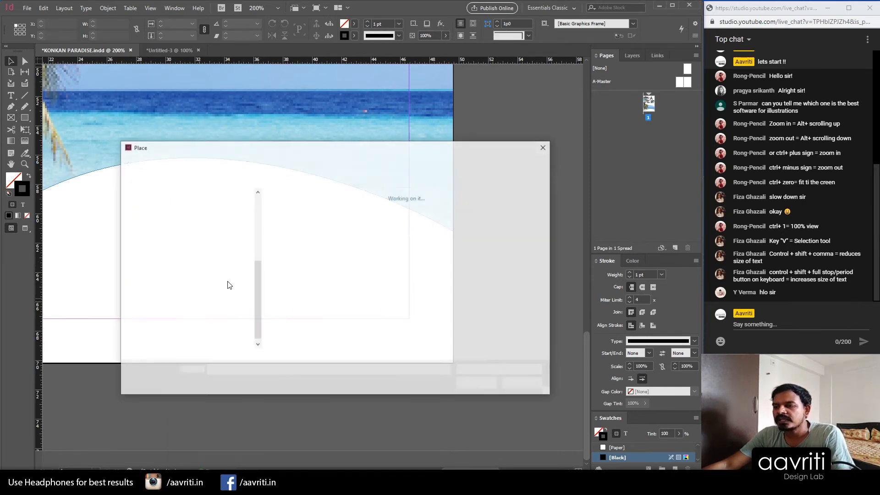
click(359, 218)
click(477, 384)
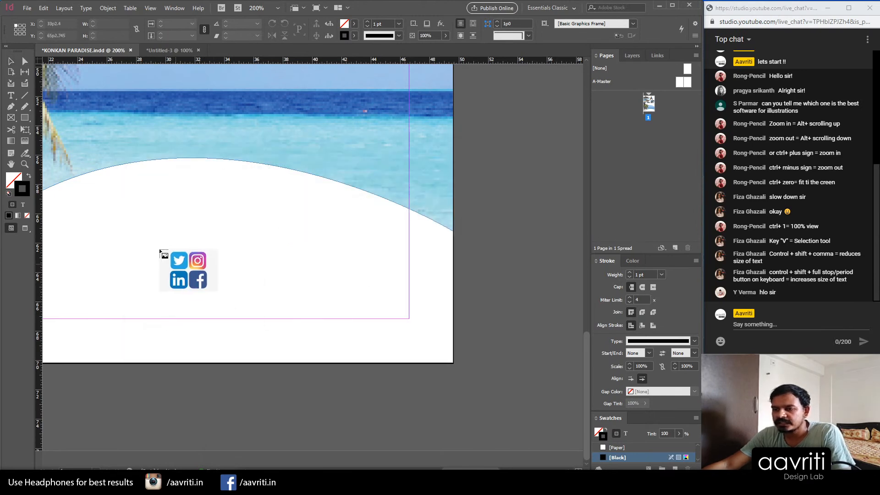
drag(114, 214, 198, 300)
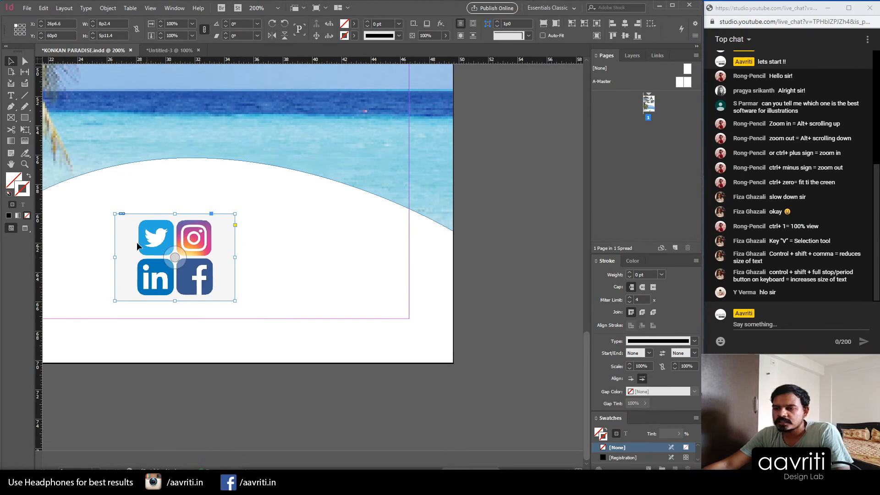
Step: Crop the placed social logos image frame to the Twitter icon alone, about 2p4.7 by 2p4.8
alt+scroll(141, 250, up, 4)
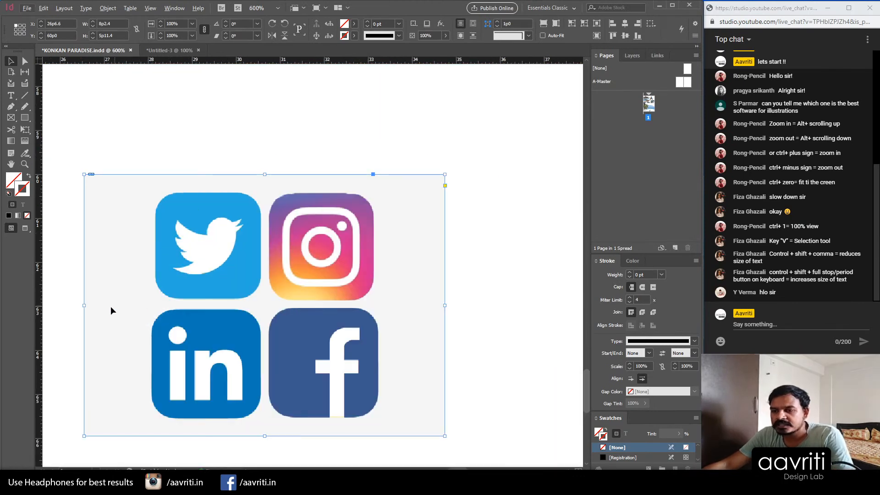
drag(85, 305, 155, 312)
drag(301, 174, 300, 193)
drag(444, 314, 263, 326)
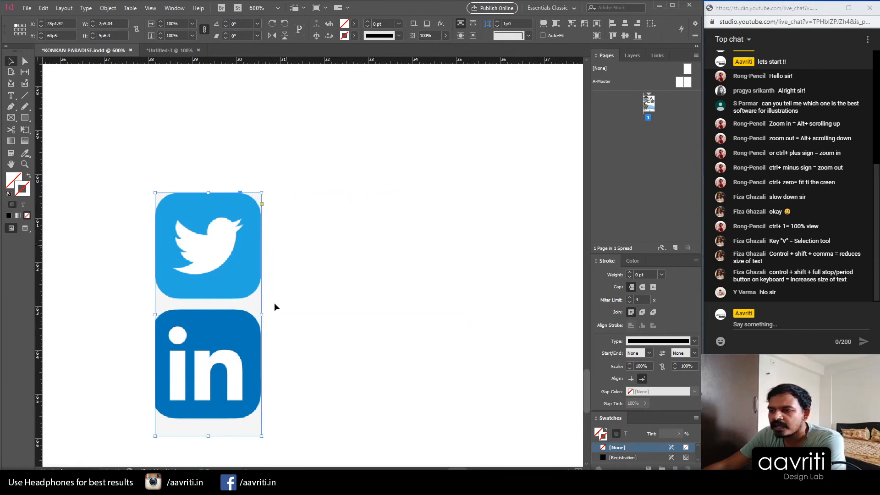
drag(208, 435, 205, 298)
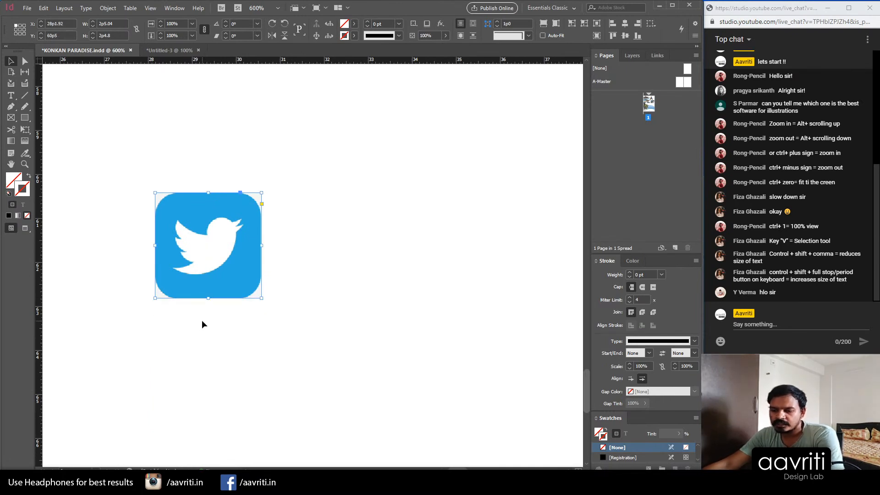
scroll(180, 218, up, 2)
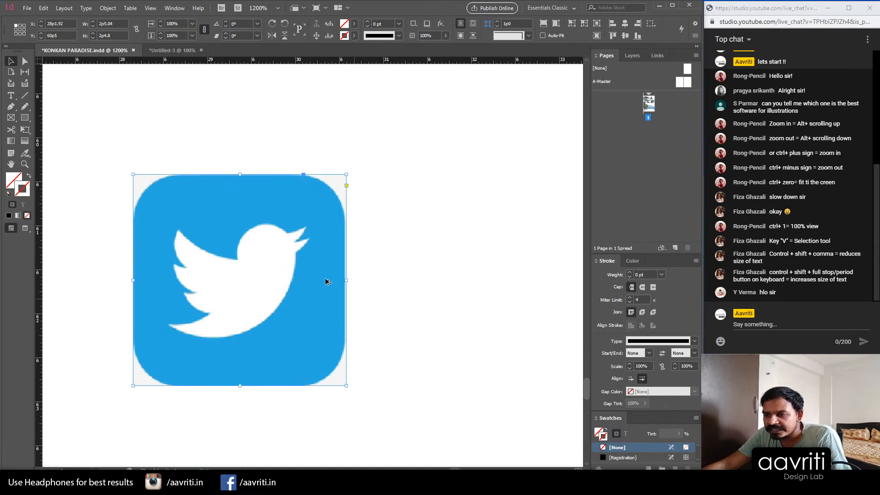
scroll(326, 281, up, 1)
drag(353, 280, 351, 280)
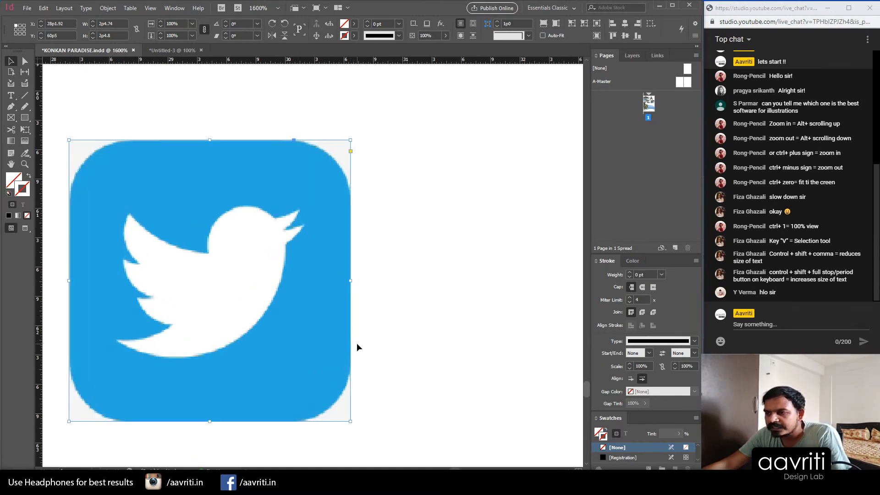
Step: Round all four corners of the Twitter icon's frame by about 0p7.22 to match the icon's shape
click(350, 151)
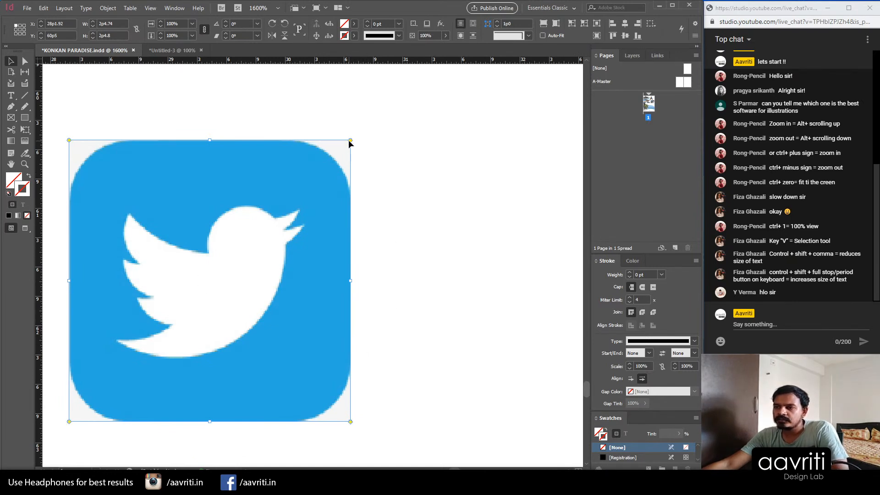
drag(350, 141, 277, 138)
alt+scroll(114, 245, down, 2)
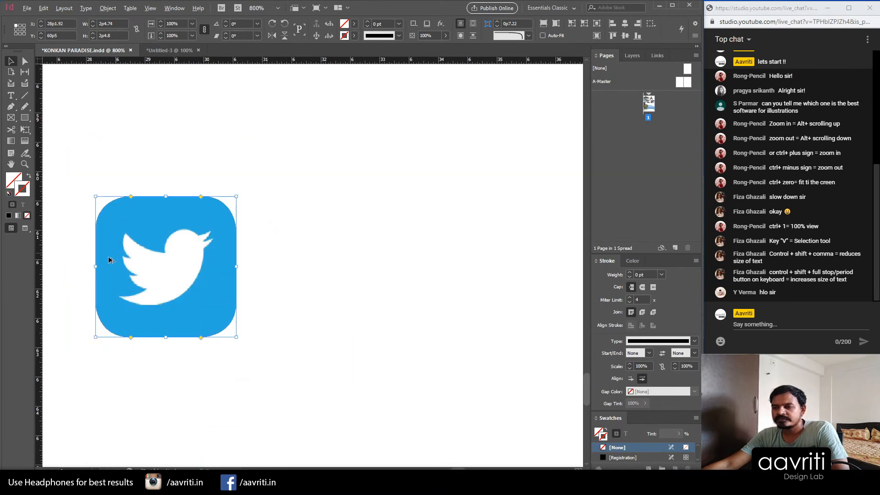
click(316, 326)
alt+scroll(133, 216, down, 1)
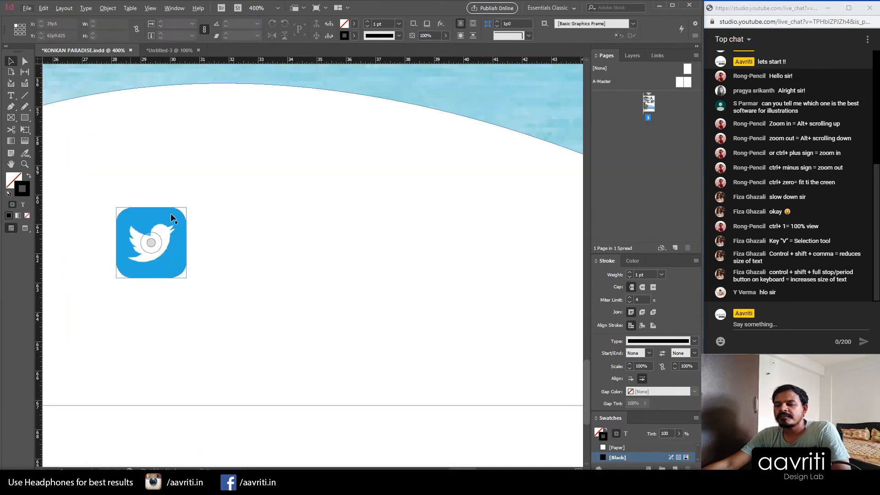
Step: Duplicate the rounded Twitter frame to its right and shift the image inside the copy to show the Instagram icon
drag(125, 180, 216, 368)
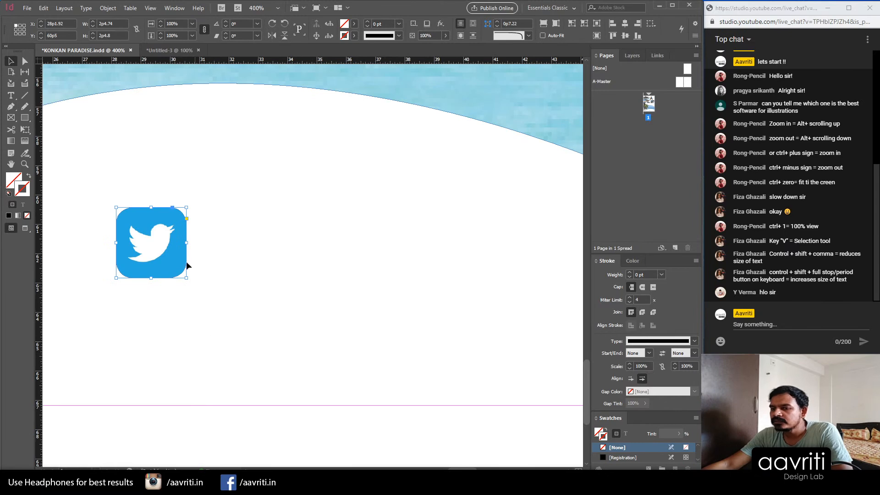
drag(141, 223, 179, 241)
click(235, 256)
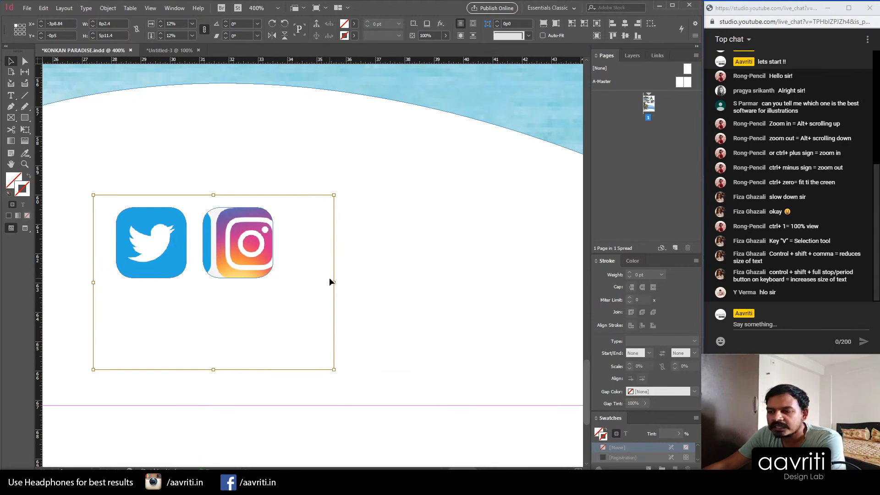
key(Left)
key(Left)
key(Left)
key(Left)
key(Left)
key(Left)
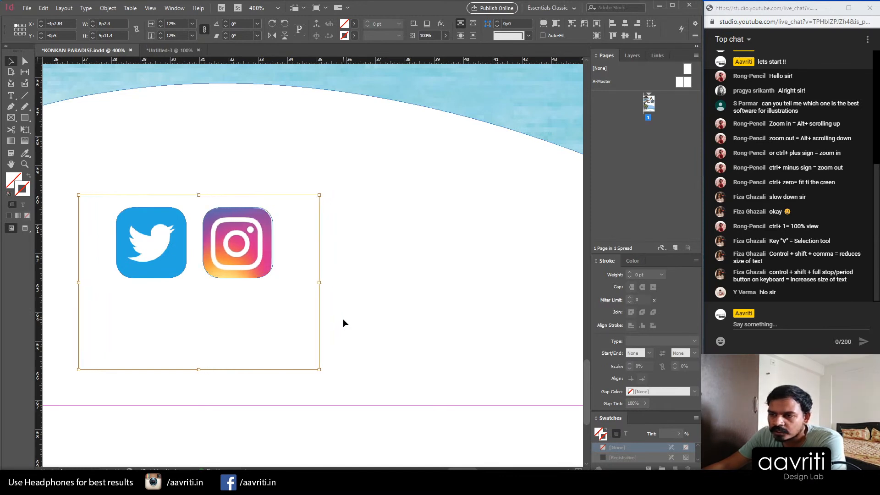
key(Right)
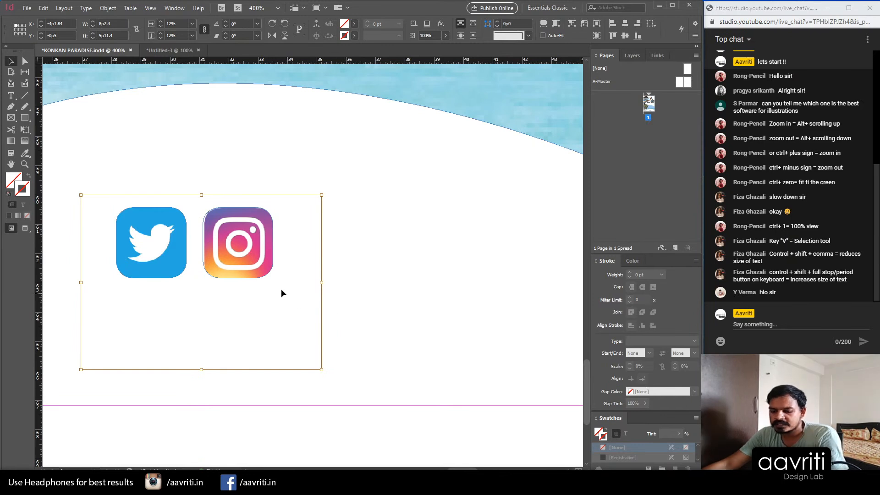
Step: Fine-tune the horizontal position of the Instagram image inside its rounded frame
scroll(216, 248, up, 4)
click(322, 223)
key(Left)
mouse_move(321, 248)
mouse_down()
mouse_move(337, 249)
mouse_move(327, 250)
mouse_up()
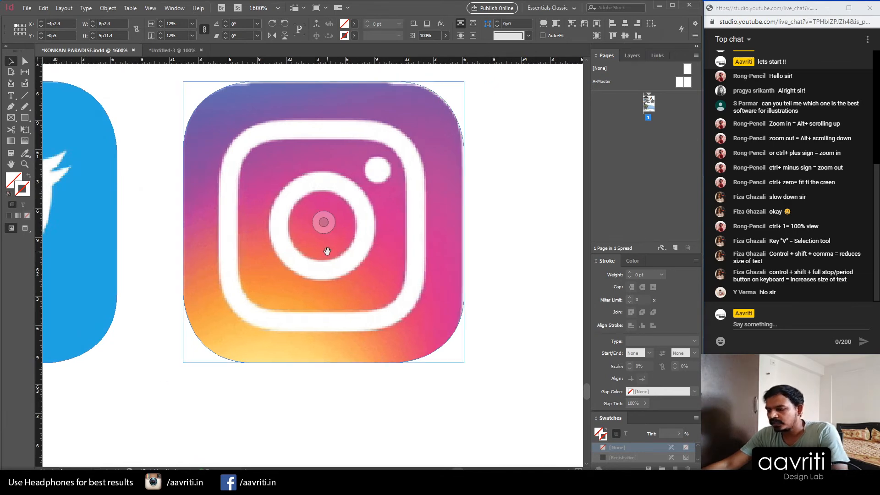
key(Right)
drag(326, 245, 320, 247)
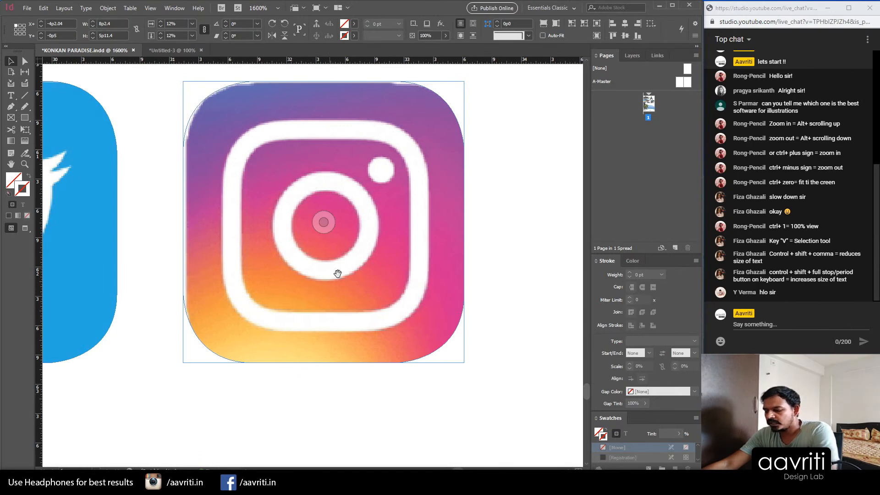
scroll(305, 255, down, 8)
scroll(338, 317, up, 2)
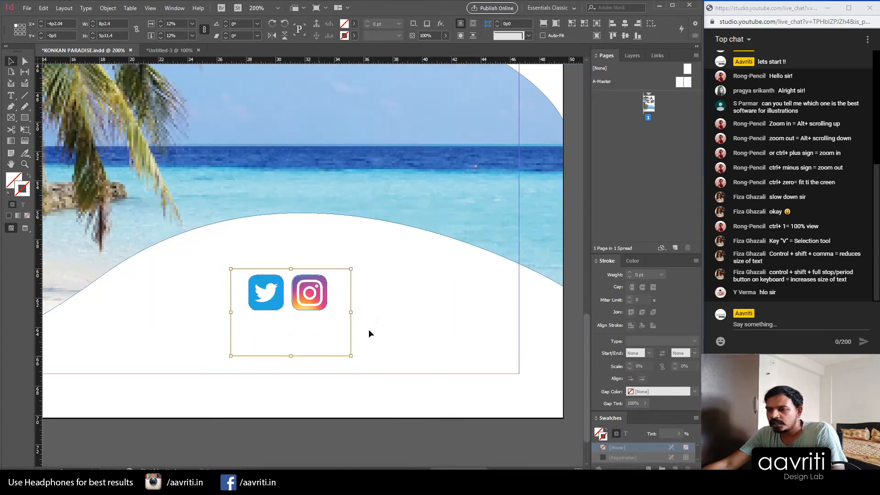
Step: Duplicate the Instagram frame to its right, shift the image to show the Facebook icon, and duplicate that frame as a fourth icon
click(354, 334)
click(320, 288)
drag(318, 303, 323, 221)
scroll(377, 322, up, 2)
click(324, 285)
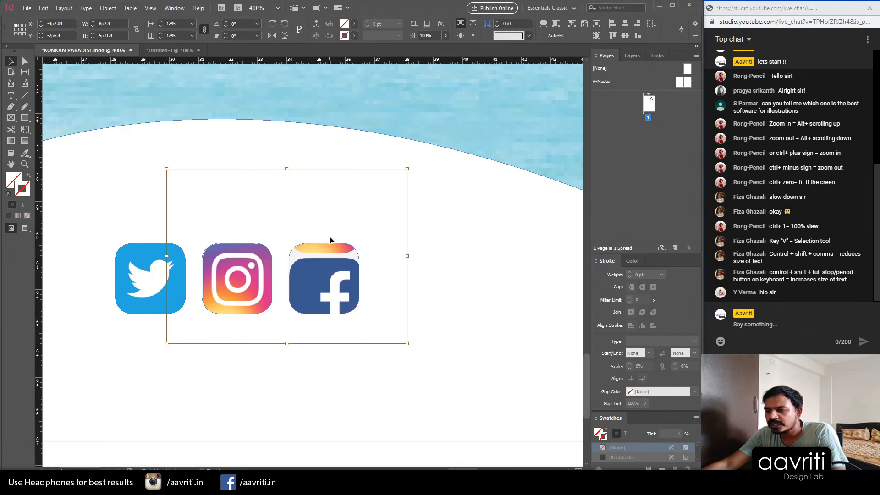
drag(355, 299, 437, 306)
click(428, 341)
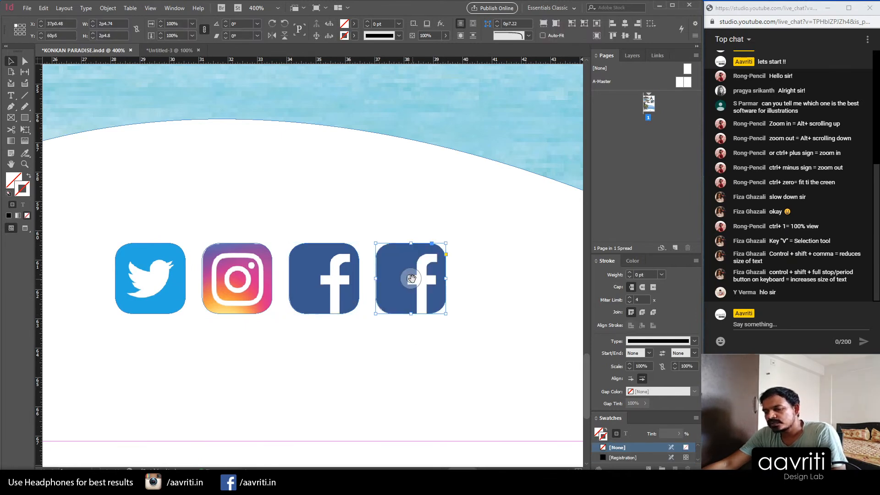
Step: Try shifting the fourth frame's image to the LinkedIn icon and nudging it sideways, and undo these changes
drag(412, 278, 473, 302)
key(Right)
key(Right)
key(Right)
key(Right)
key(Right)
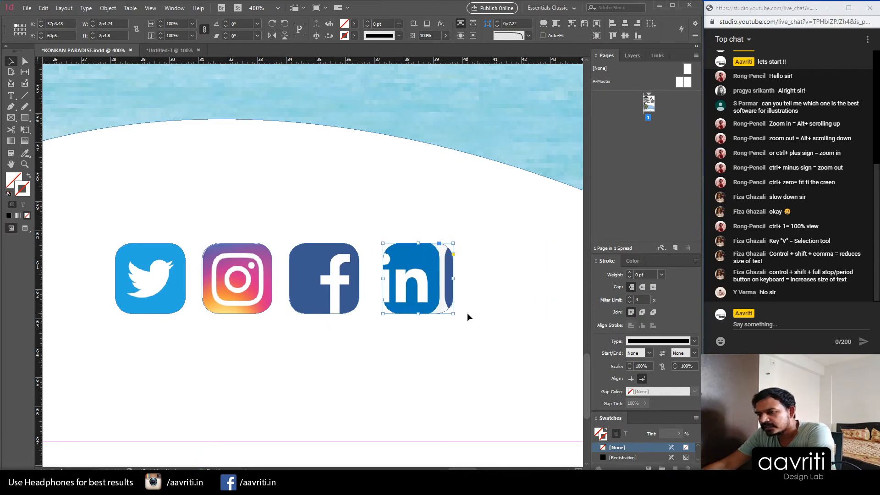
key(Left)
key(Left)
key(Left)
key(Left)
key(Left)
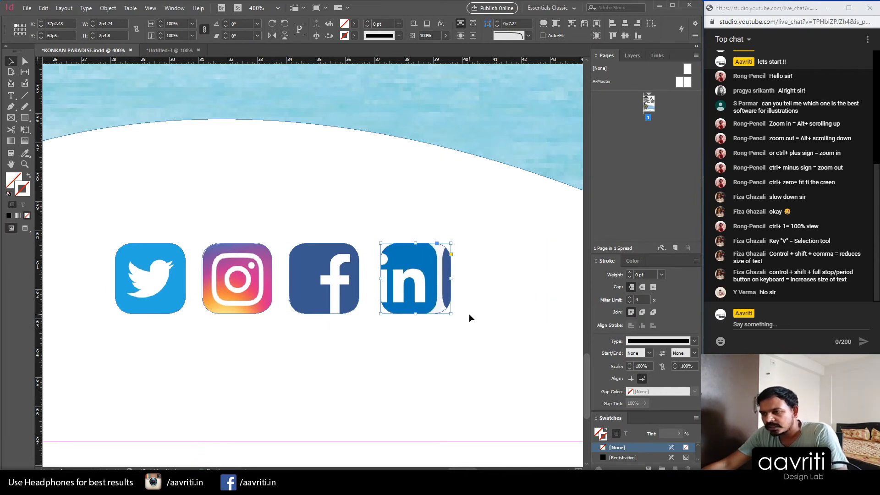
key(ctrl+z)
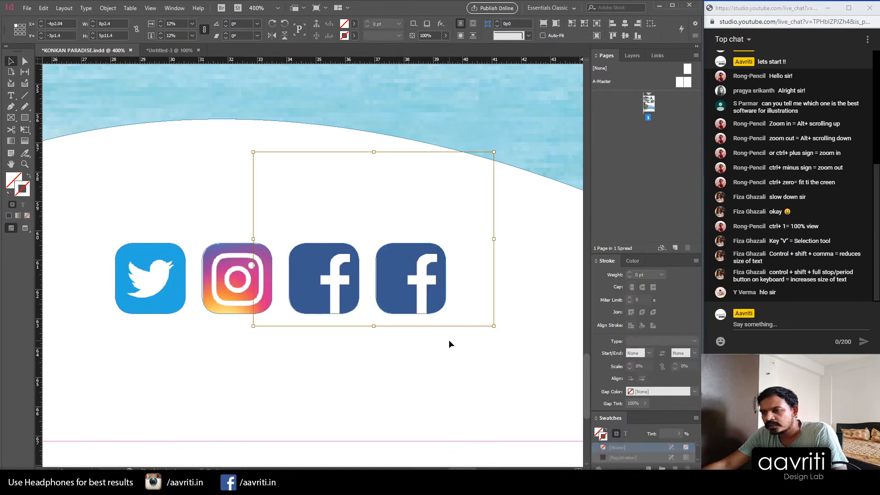
Step: Shift the image inside the fourth frame horizontally so the frame shows the LinkedIn icon
drag(411, 281, 485, 293)
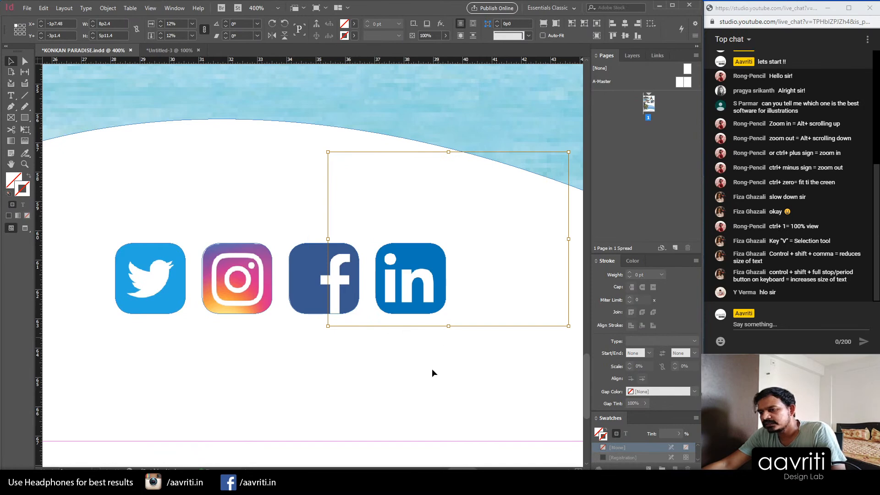
key(Right)
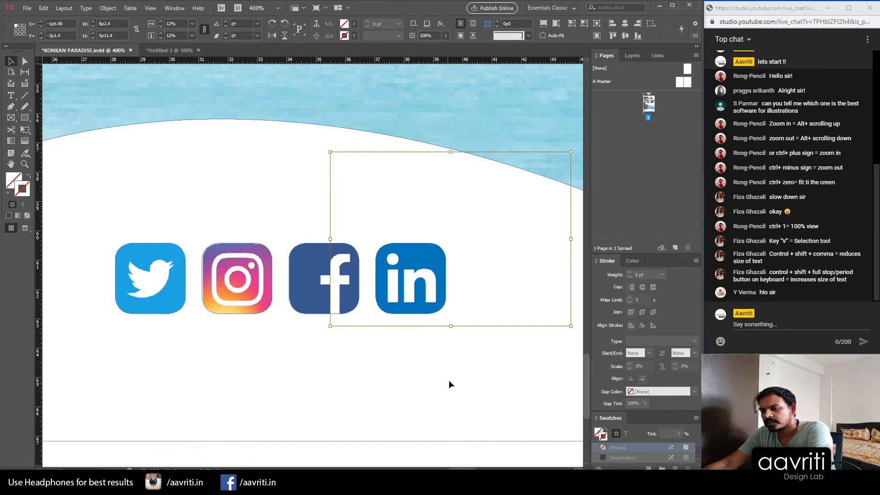
click(449, 381)
scroll(280, 329, down, 3)
scroll(277, 330, up, 4)
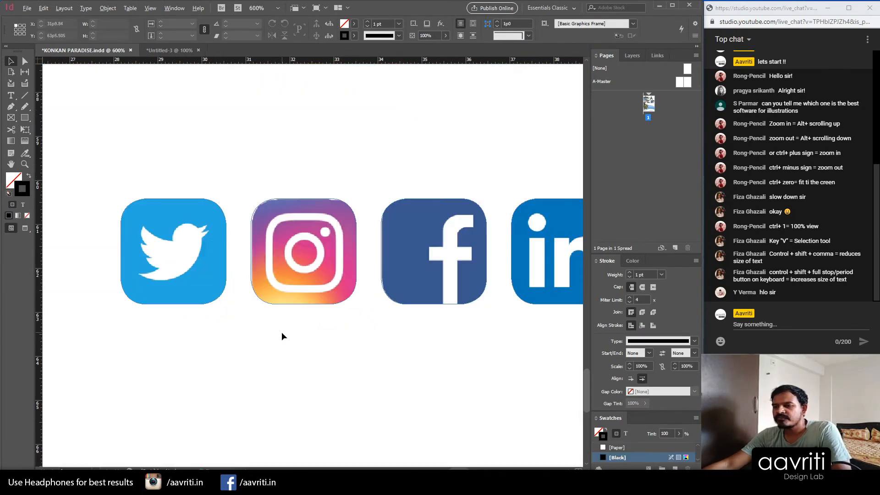
Step: Move the four social icons together into the lower-right corner of the page margins
scroll(282, 336, down, 3)
drag(379, 268, 167, 226)
drag(243, 255, 348, 319)
click(330, 335)
scroll(446, 359, down, 2)
scroll(477, 299, up, 5)
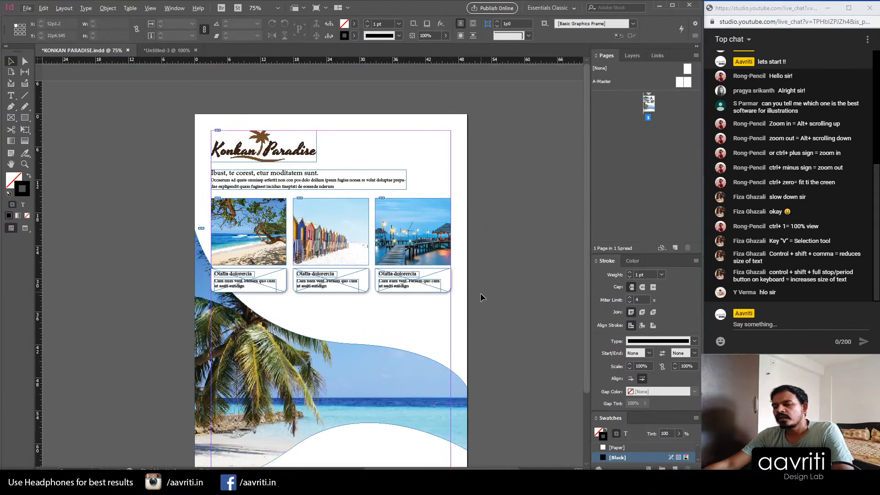
Step: Switch the page to Preview mode so that frame edges and guides are hidden
scroll(480, 295, down, 2)
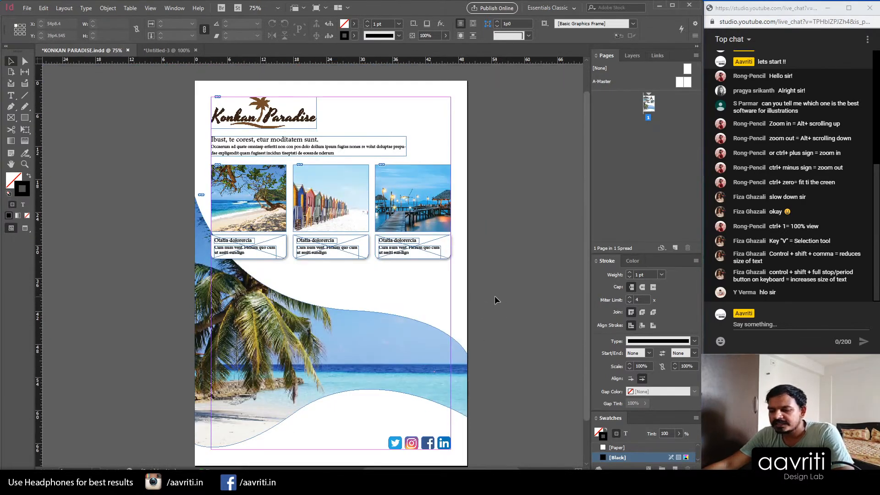
key(w)
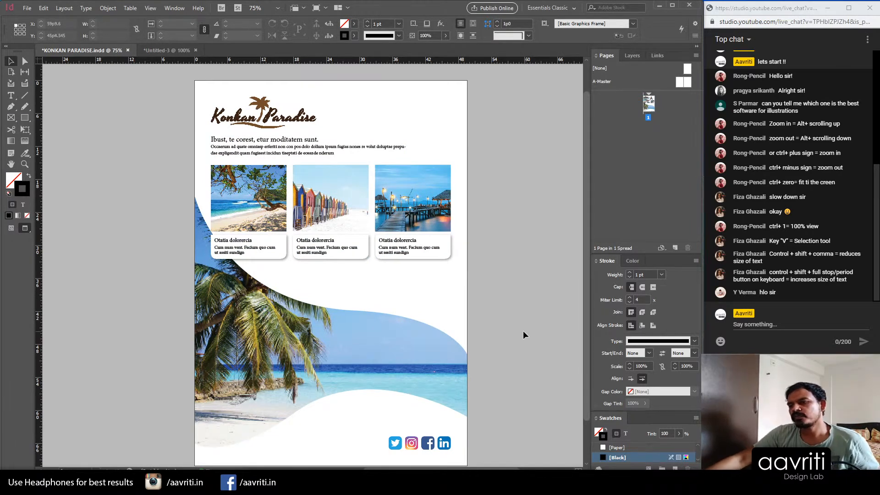
Step: Create a text frame just above the social icons, ending at the same outer edge, and fill it with placeholder text
scroll(473, 324, down, 1)
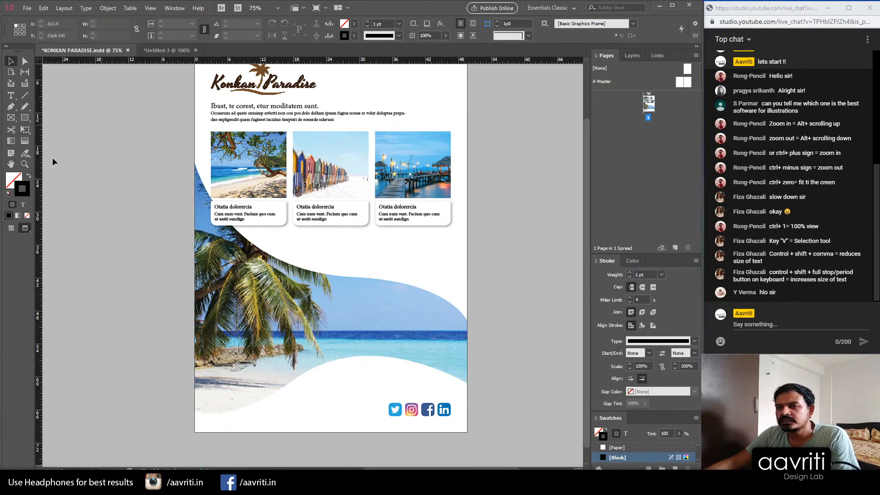
click(11, 95)
drag(309, 381, 451, 399)
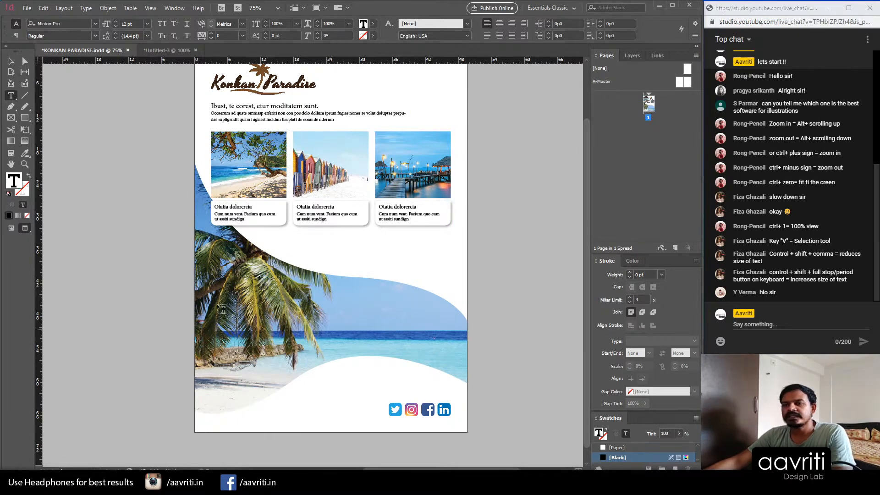
click(86, 7)
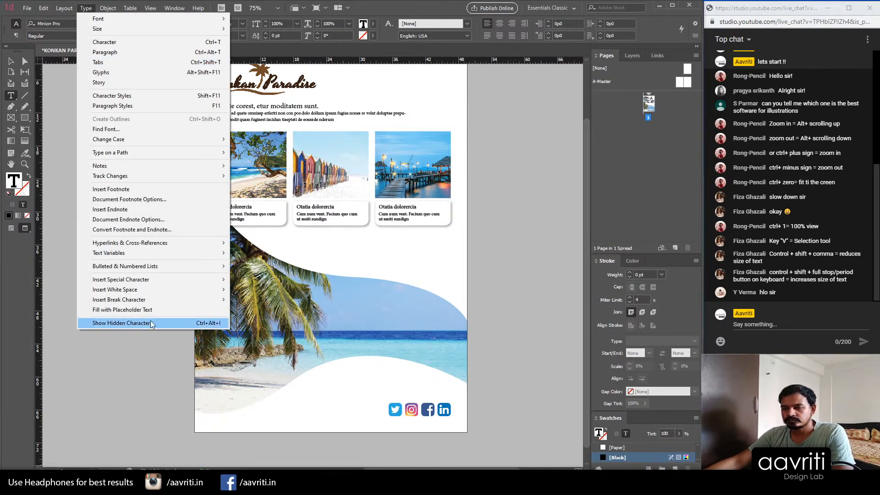
click(122, 310)
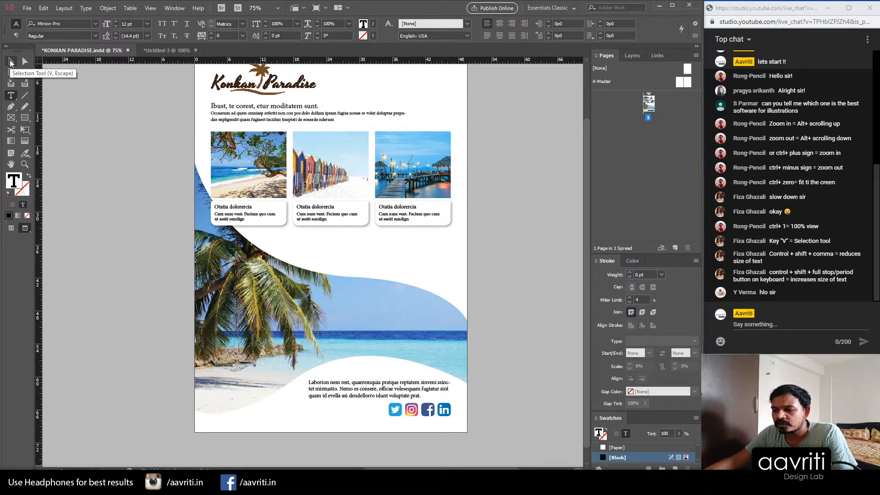
click(12, 63)
Step: Create a small single-line text frame below the third caption box and fill it with placeholder text
click(11, 94)
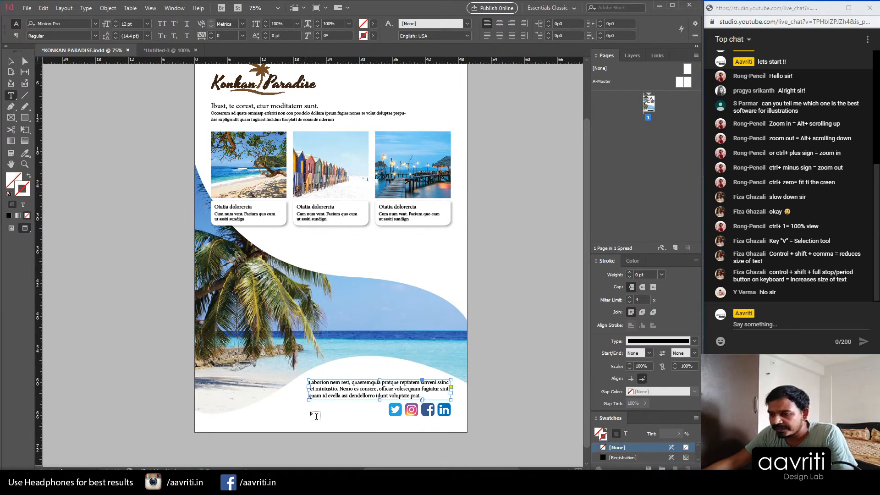
drag(380, 252, 446, 262)
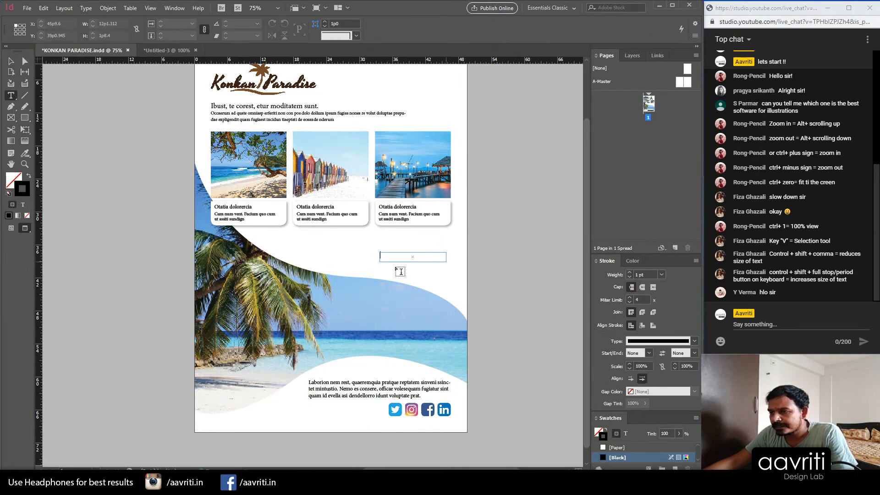
click(100, 10)
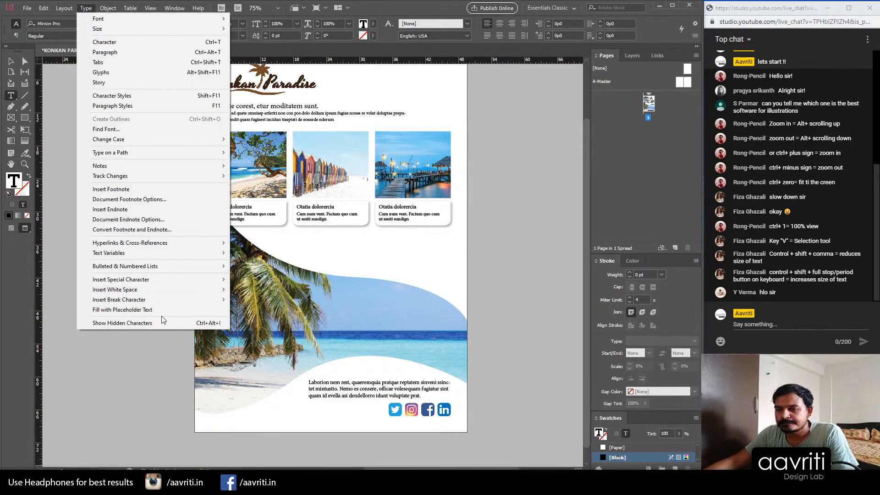
click(164, 310)
click(12, 63)
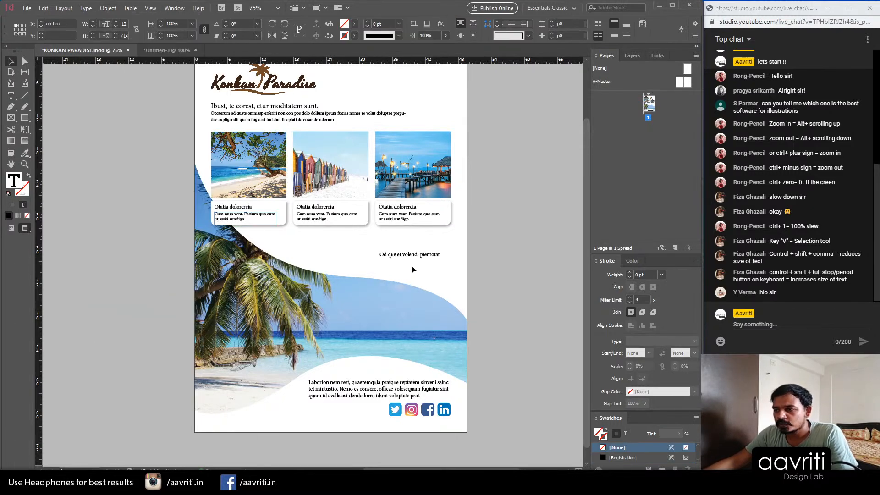
Step: Enlarge the new single-line text to 18 pt and place it as a heading directly above the lower paragraph, aligned with its starting edge
key(ctrl+shift+period)
key(ctrl+shift+period)
key(ctrl+shift+period)
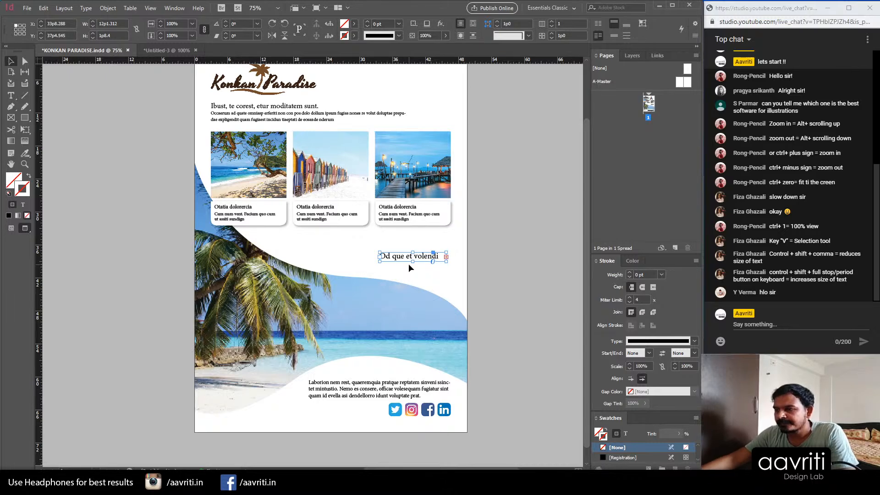
drag(412, 261, 328, 369)
click(423, 280)
click(295, 436)
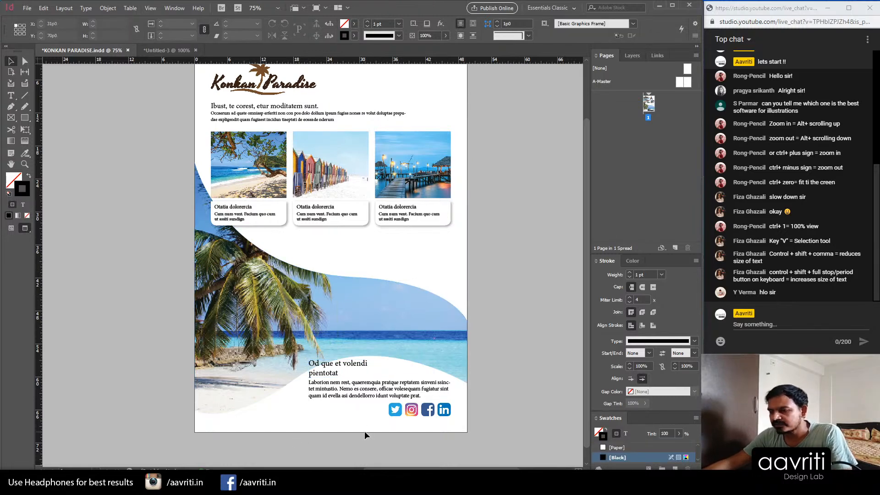
Step: Tighten the leading of the two-line heading "Od que et volendi pientotat" to 19.6 pt
double_click(347, 367)
key(ctrl+a)
key(alt+Up)
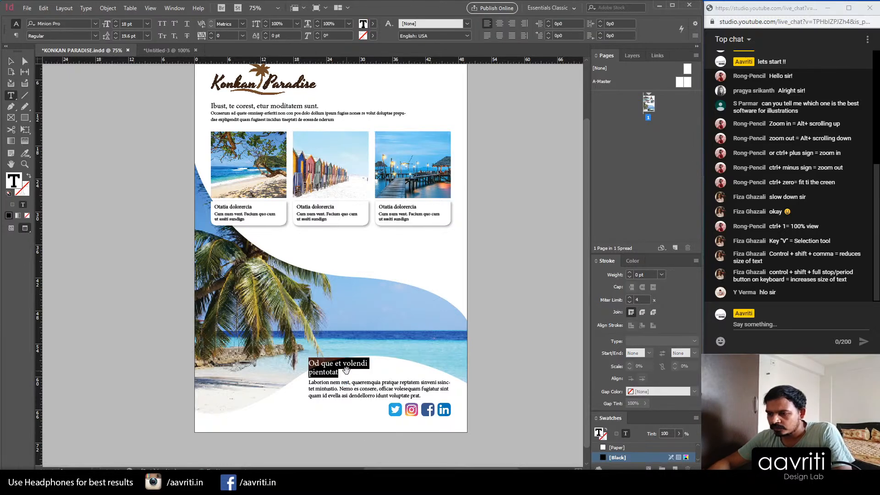
click(11, 61)
click(70, 233)
Step: Draw a horizontal line about 10p11 long between the heading and the paragraph, and nudge it down to 60p1.5
scroll(457, 432, up, 2)
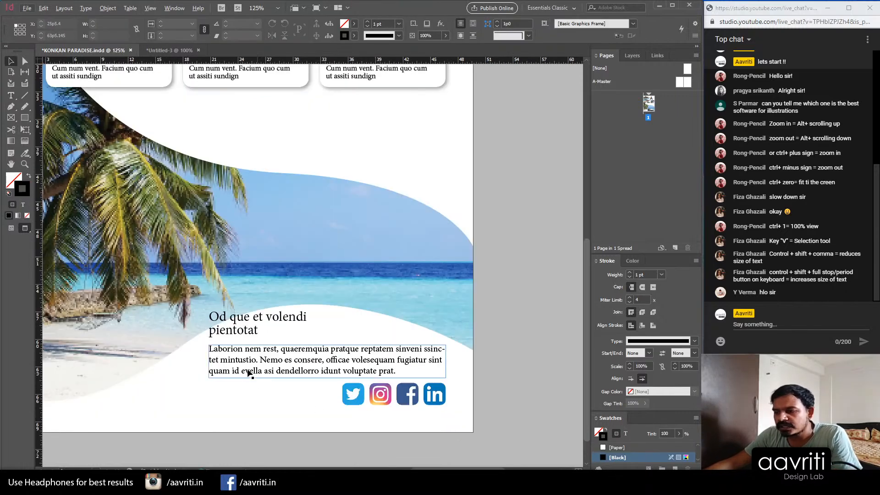
mouse_move(210, 339)
mouse_down()
mouse_move(319, 340)
mouse_move(310, 340)
mouse_up()
click(24, 60)
click(12, 62)
scroll(261, 370, up, 4)
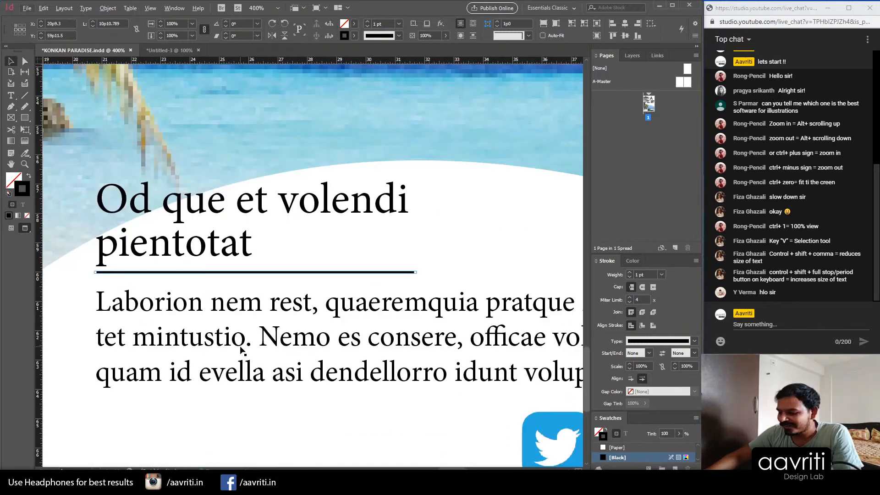
key(alt+f)
key(Escape)
key(Down)
key(Down)
scroll(241, 352, down, 1)
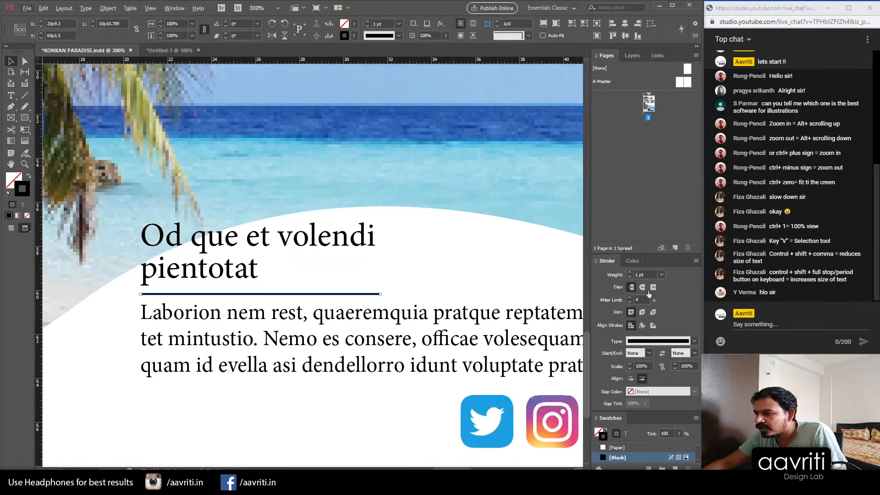
Step: Set the stroke type of the line under the heading to Japanese Dots
click(694, 341)
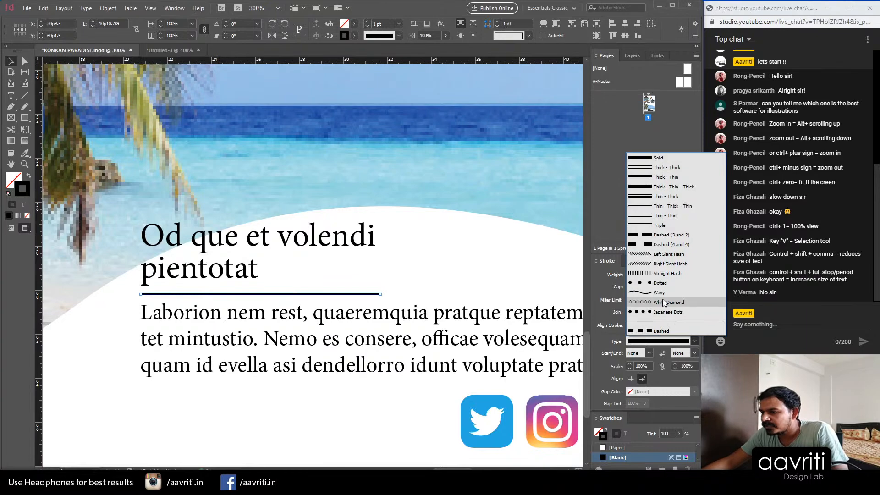
click(666, 312)
click(312, 434)
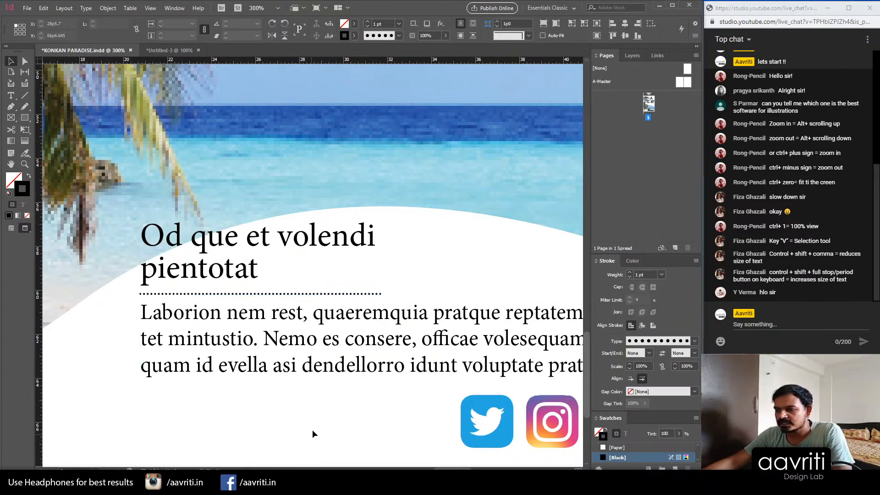
scroll(252, 358, down, 4)
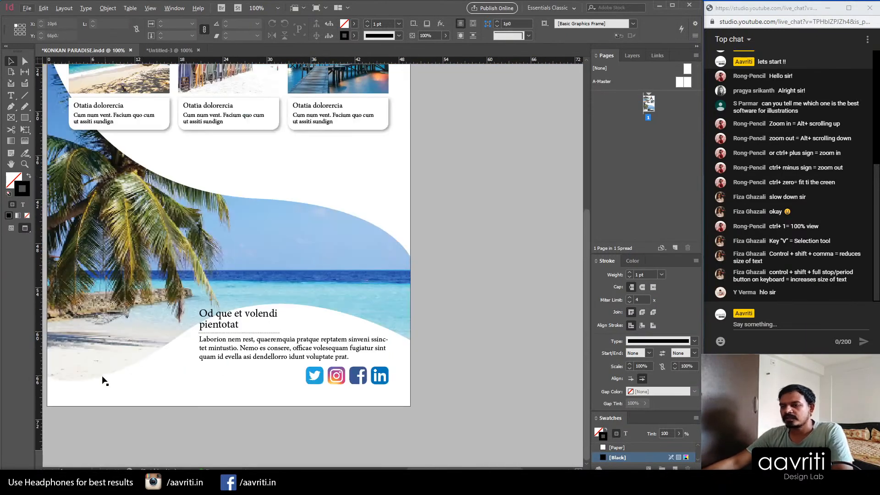
scroll(104, 372, up, 2)
scroll(103, 365, up, 3)
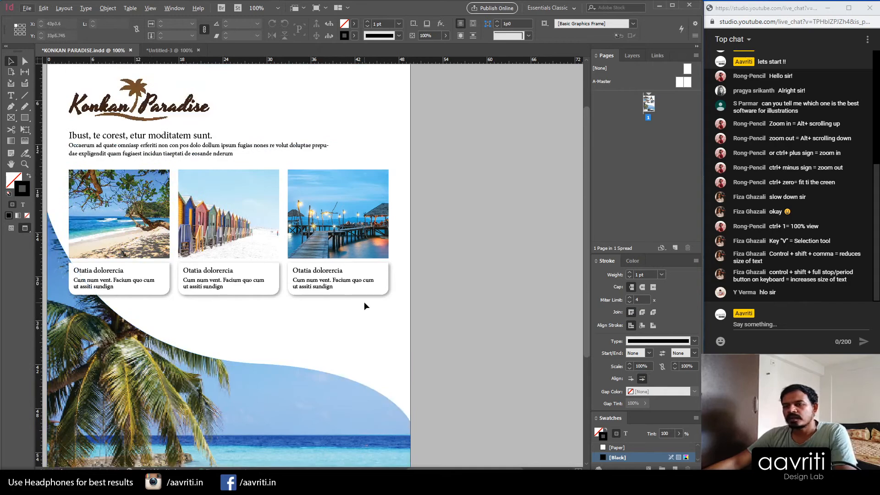
scroll(365, 302, down, 2)
scroll(379, 295, up, 2)
scroll(363, 286, down, 1)
Step: Select the four social icons and scale them down together to about 7p8 wide, keeping their upper outer corner in place
scroll(368, 333, down, 3)
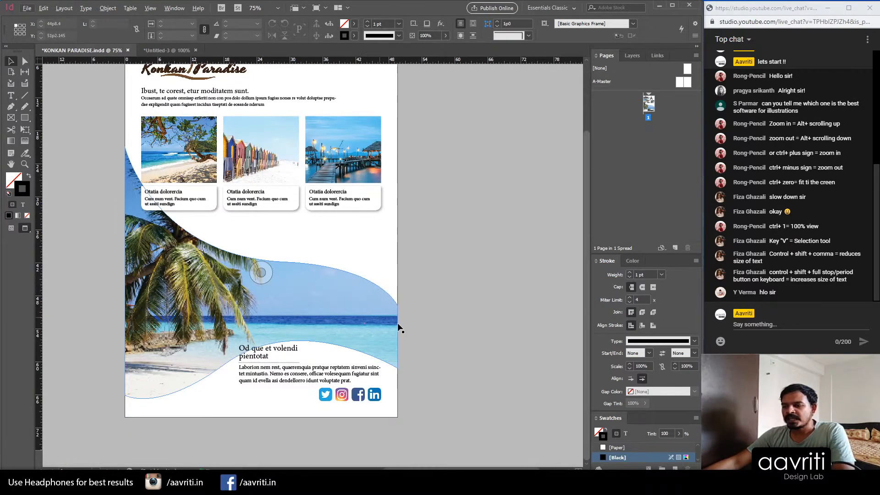
drag(391, 412, 330, 406)
scroll(352, 431, up, 2)
scroll(398, 418, up, 1)
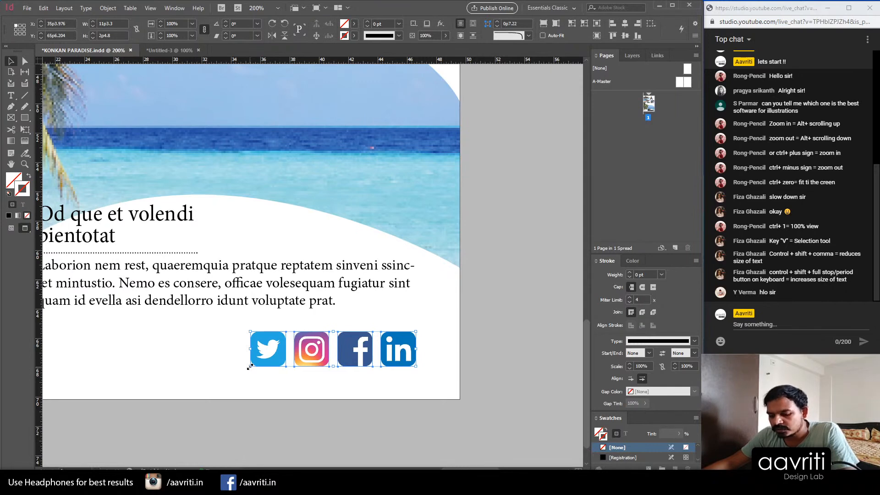
drag(250, 367, 301, 356)
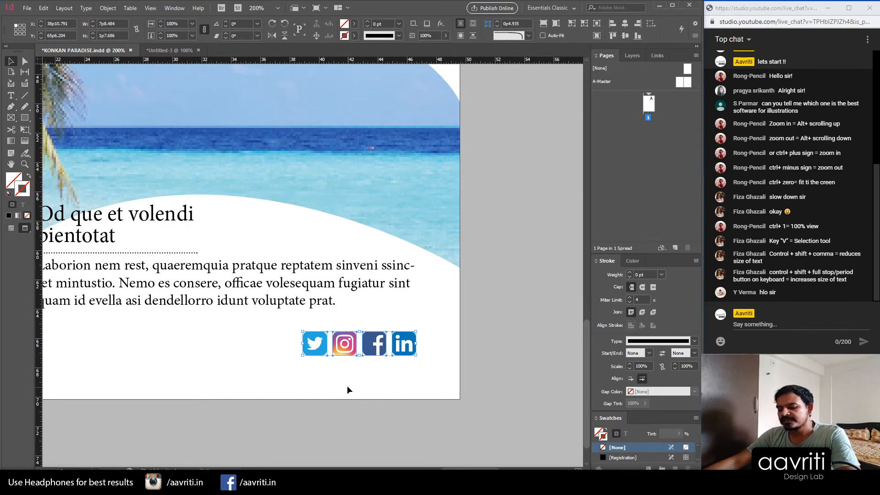
scroll(460, 385, down, 2)
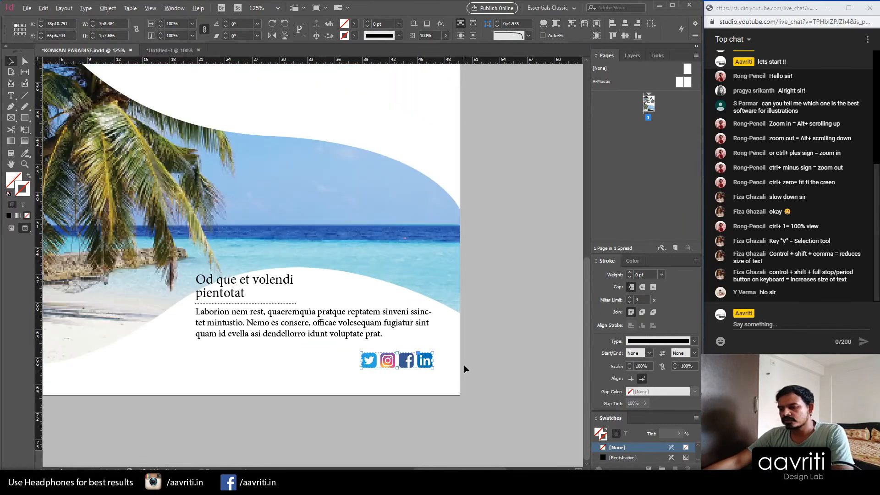
Step: Try moving the social icons slightly lower, and undo the move
click(419, 383)
drag(392, 366, 389, 380)
key(ctrl+z)
click(474, 369)
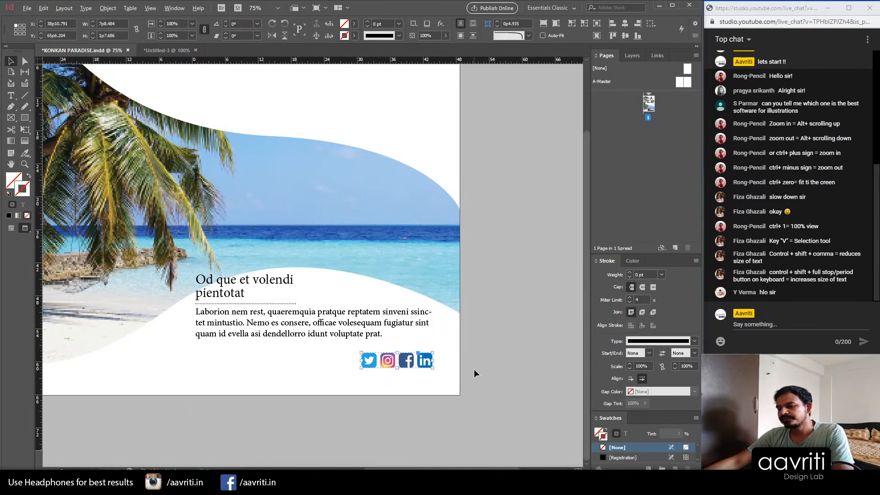
Step: Review the layout from logo to social icons and fit the whole page in the window
scroll(477, 370, down, 2)
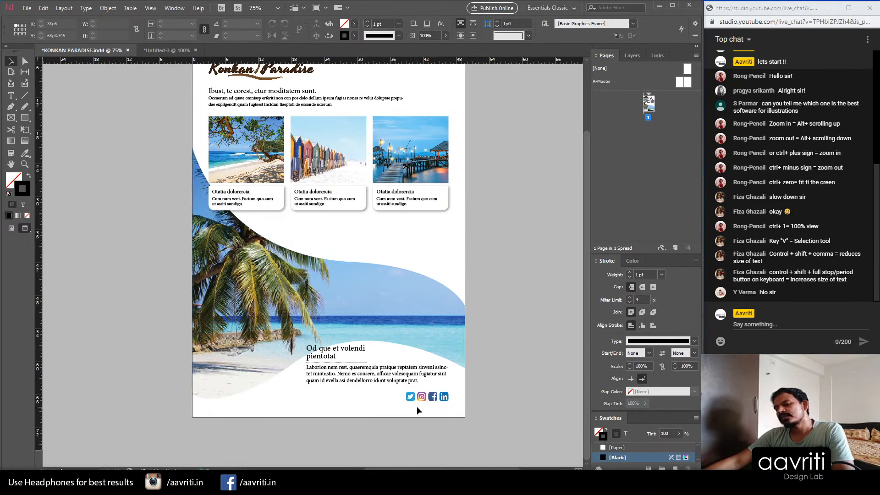
scroll(209, 363, up, 3)
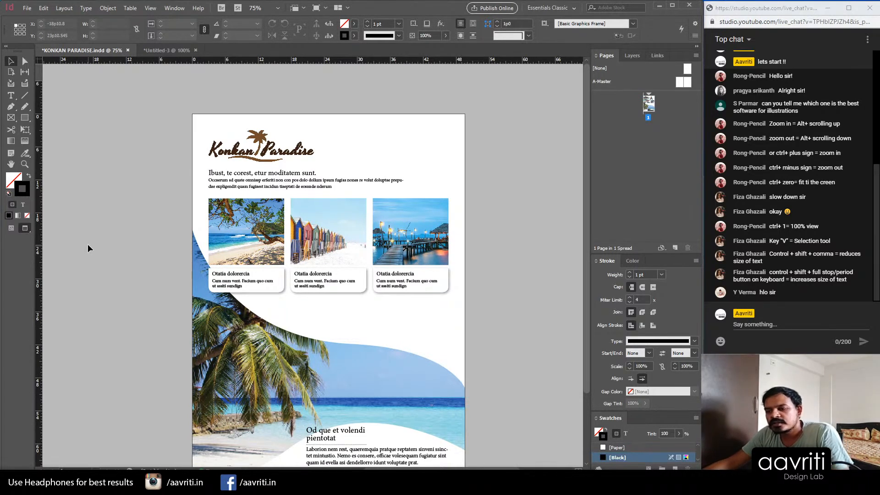
scroll(106, 229, down, 3)
scroll(106, 231, up, 1)
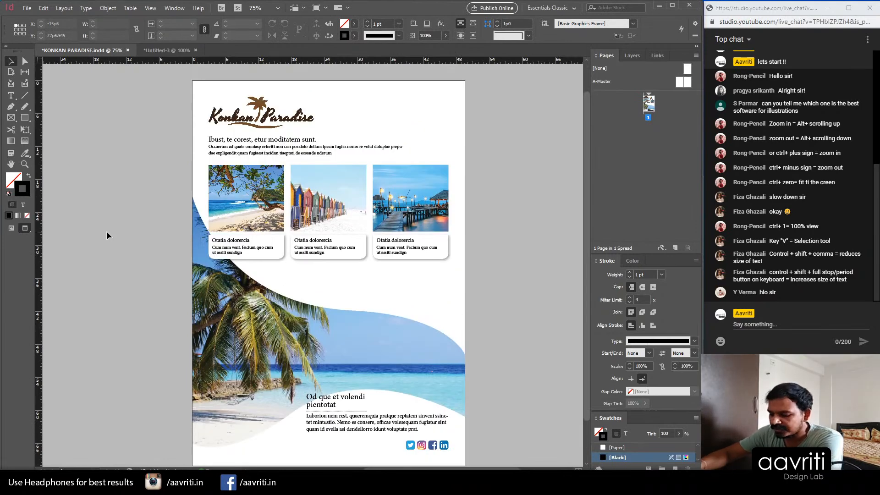
key(ctrl+0)
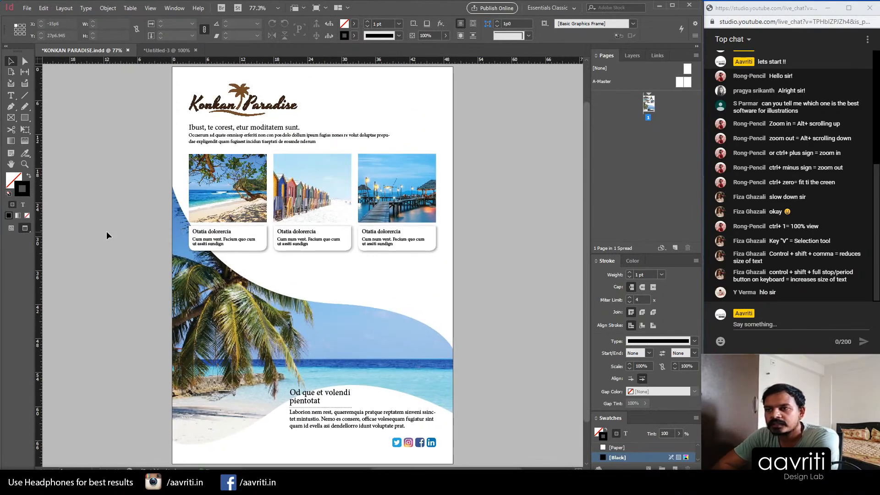